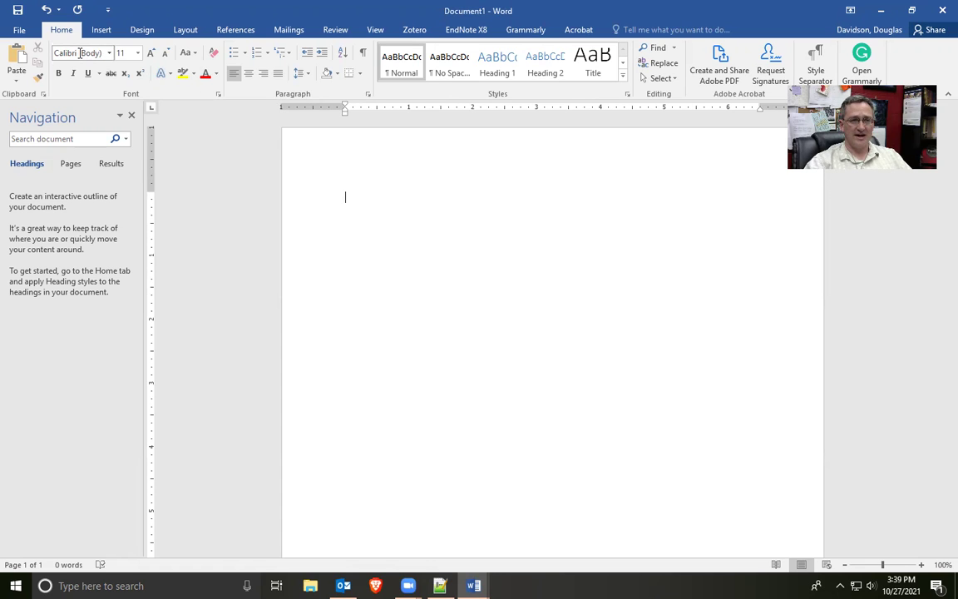
Type the cover-page lines Title, Name, Department:University, Class, Professor and Date on separate lines.
left_click(108, 53)
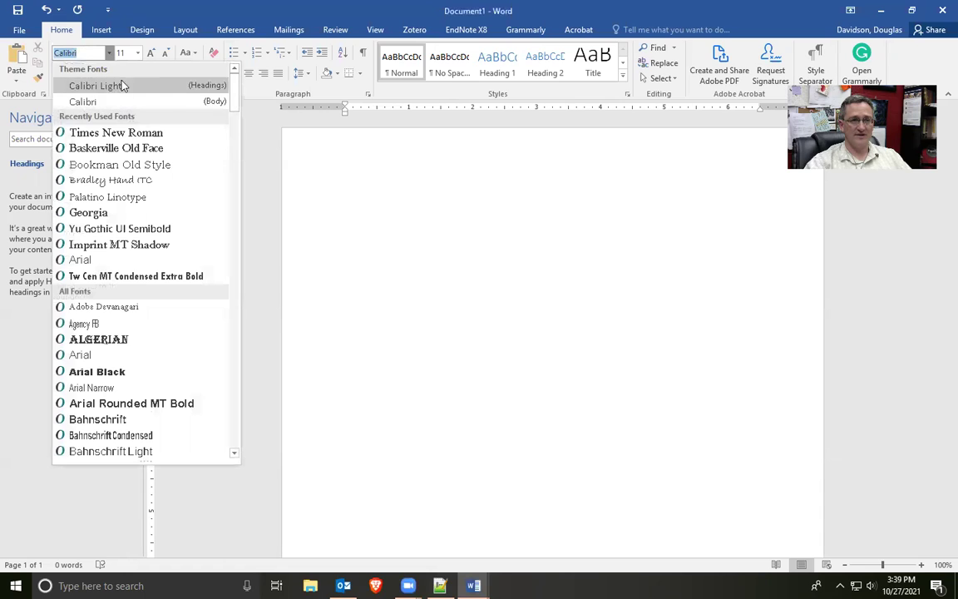
left_click(396, 251)
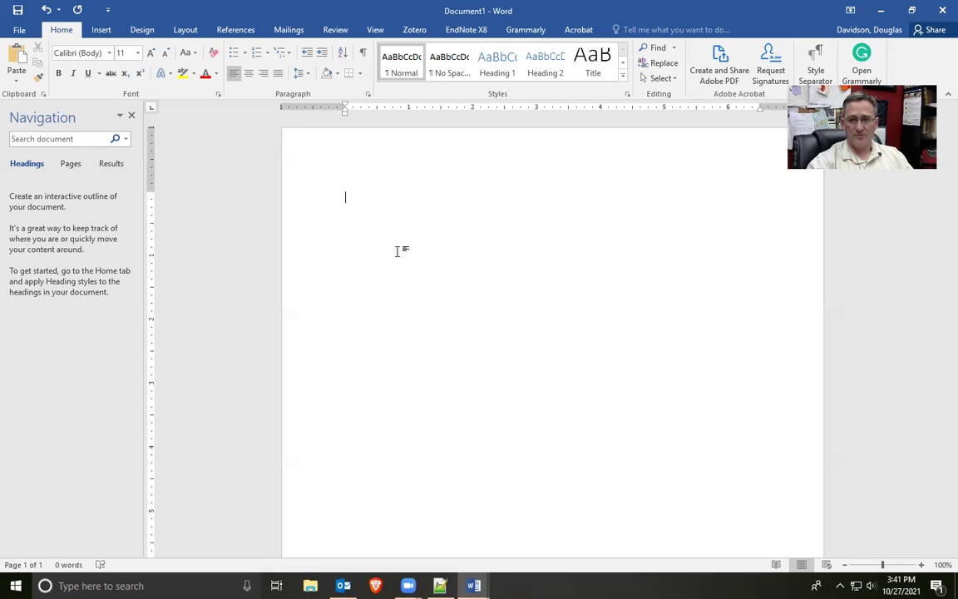
type("Title")
key("Return")
type("Name")
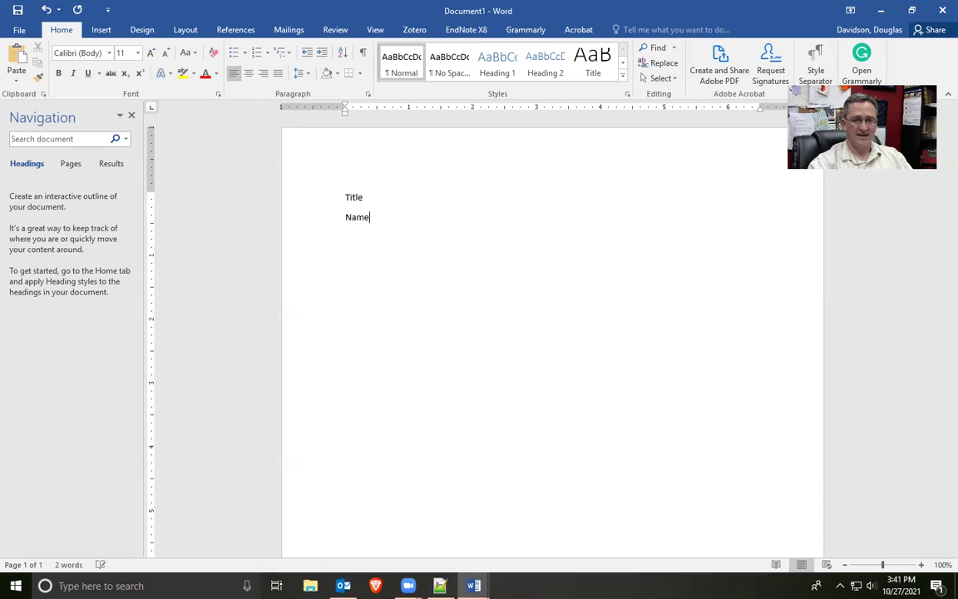
key("Return")
type("Depar")
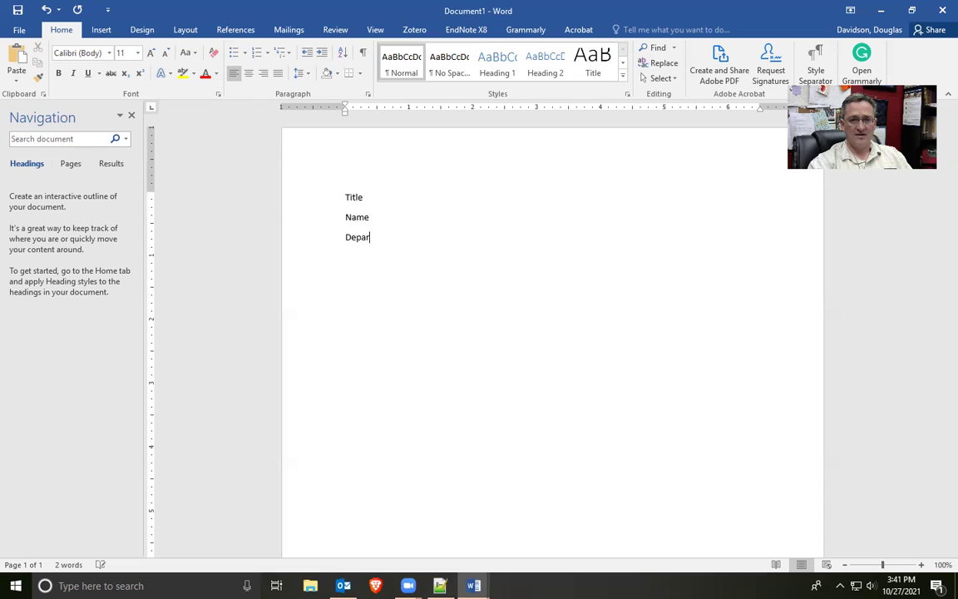
type("tment:University")
key("Return")
type("Class")
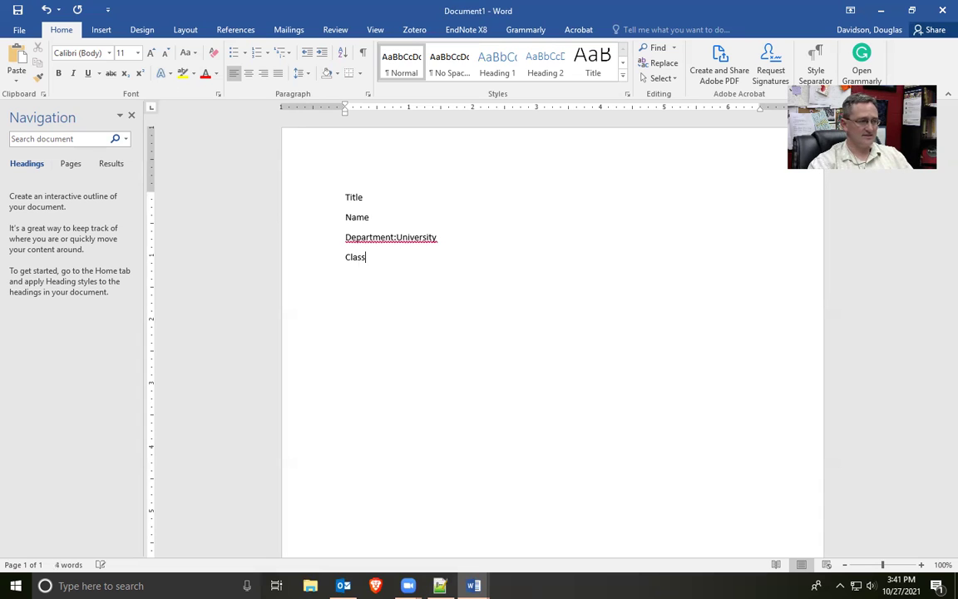
key("Return")
type("Professor")
key("Return")
type("Date")
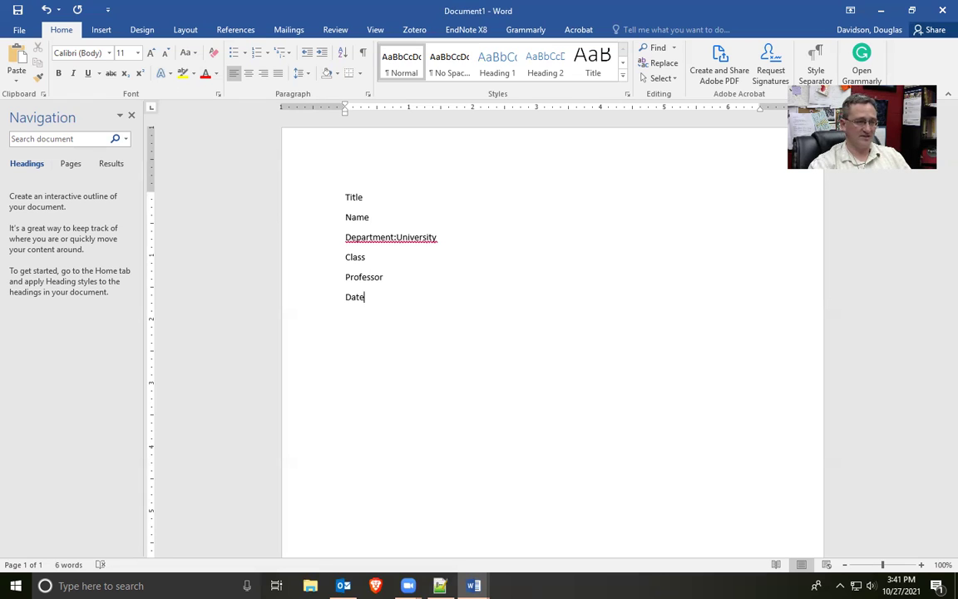
key("Return")
Add a second Title line followed by 'Body text.' and 'Body text without indentation.'.
type("Title")
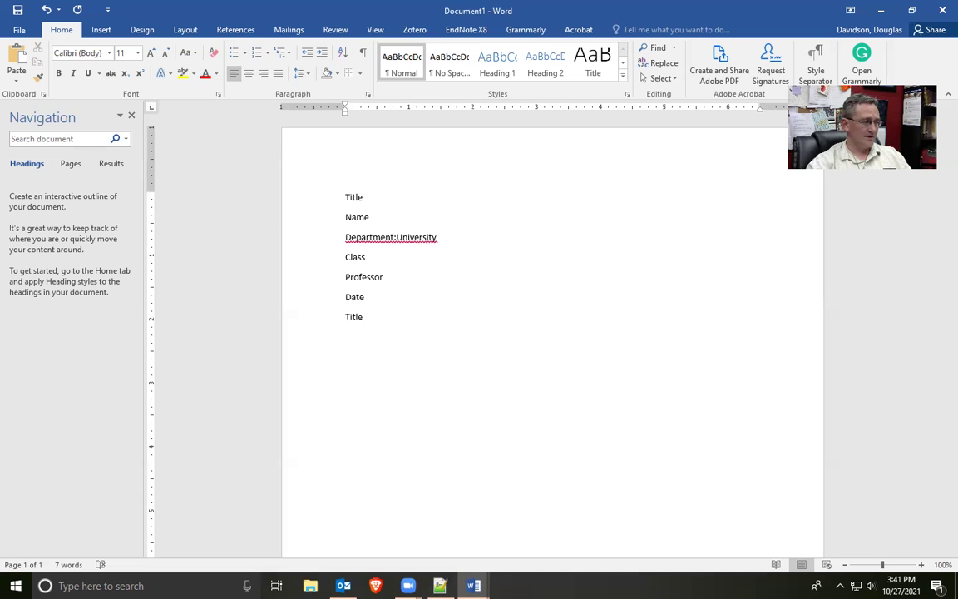
key("Return")
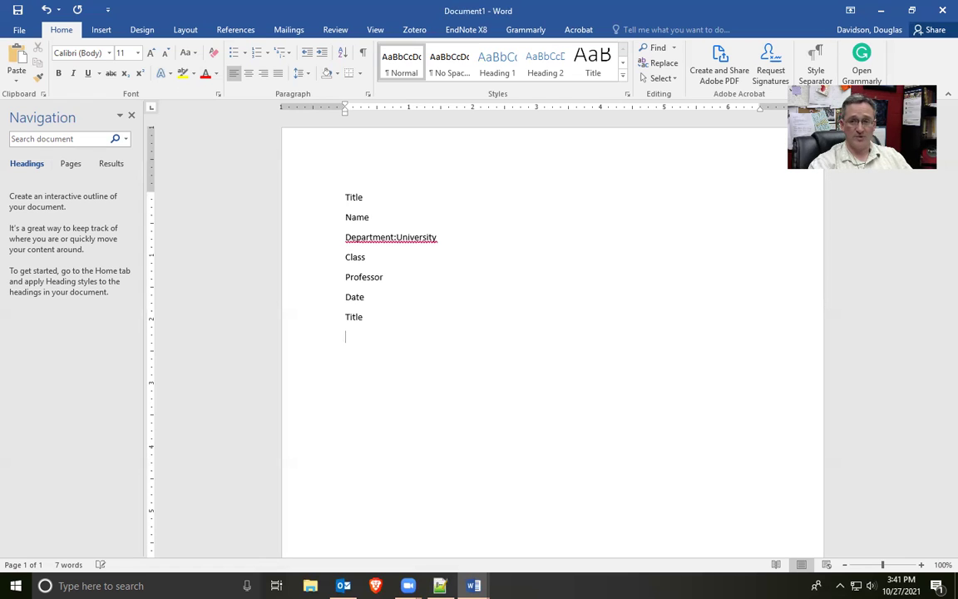
type("Body text.")
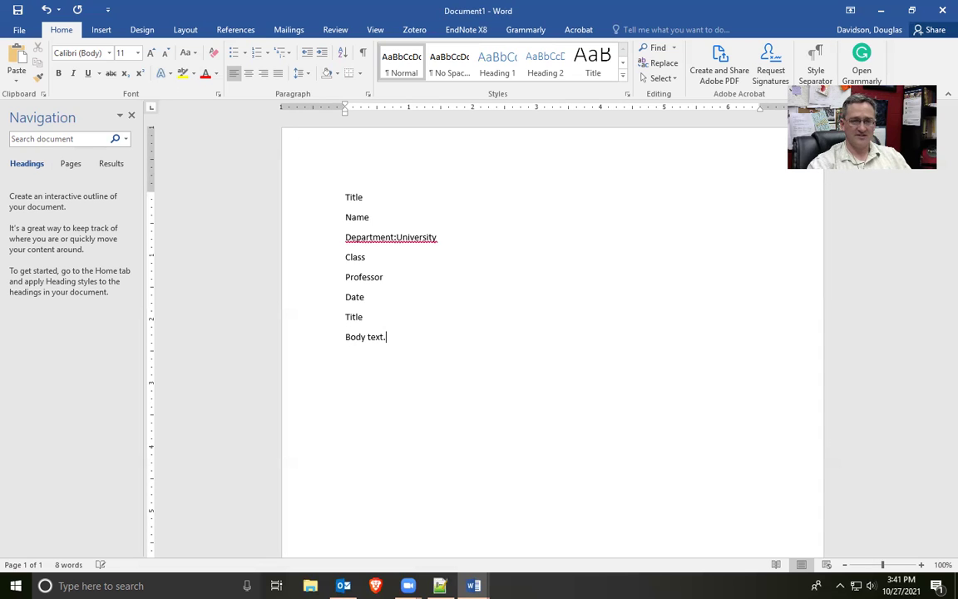
key("Return")
type("B")
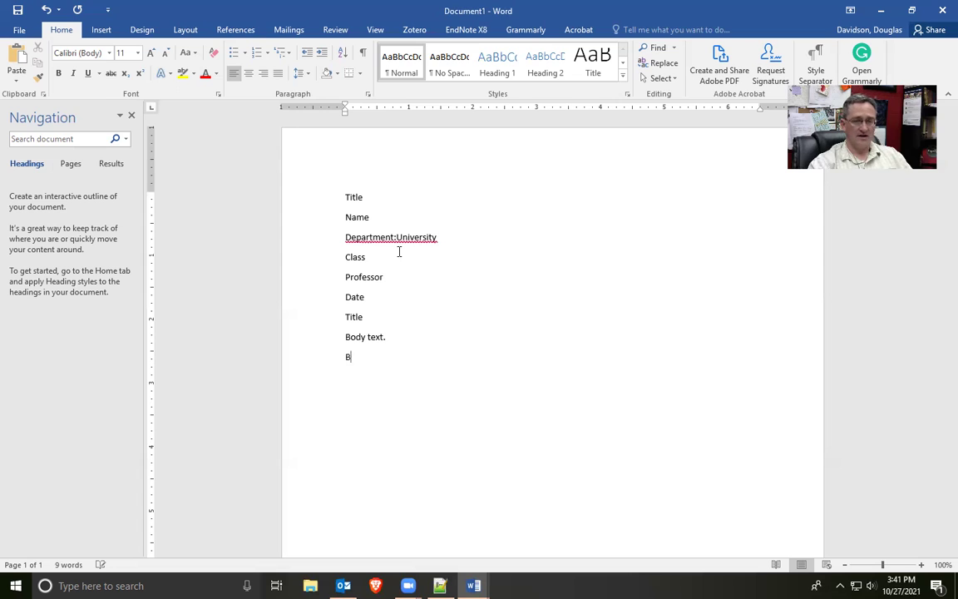
type("ody text without")
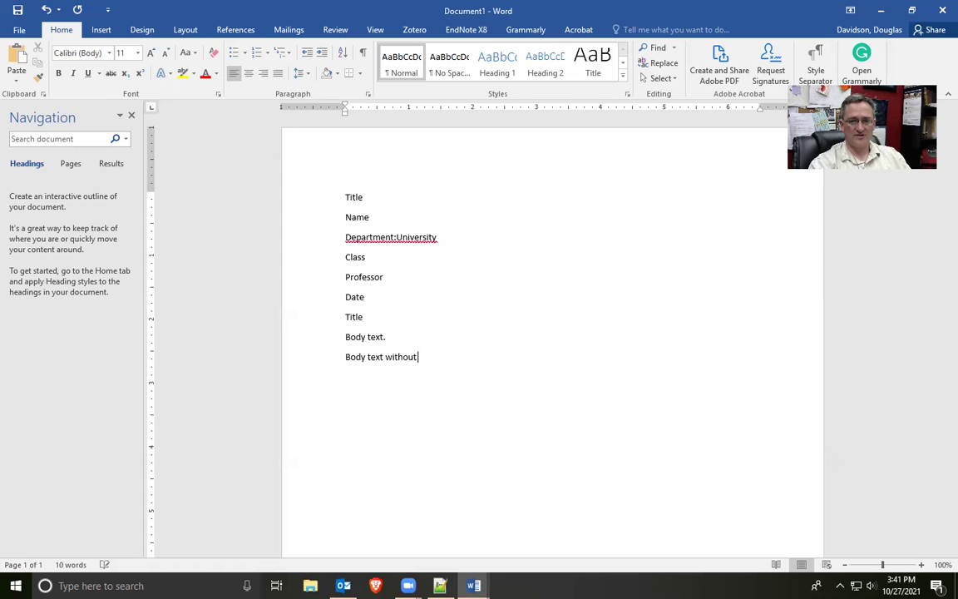
type(" indentation.")
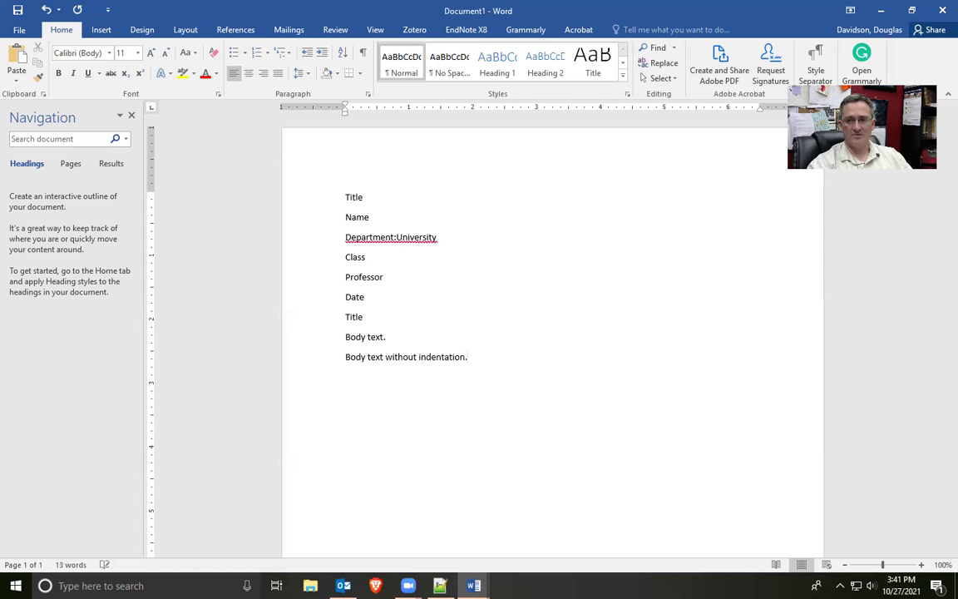
key("Return")
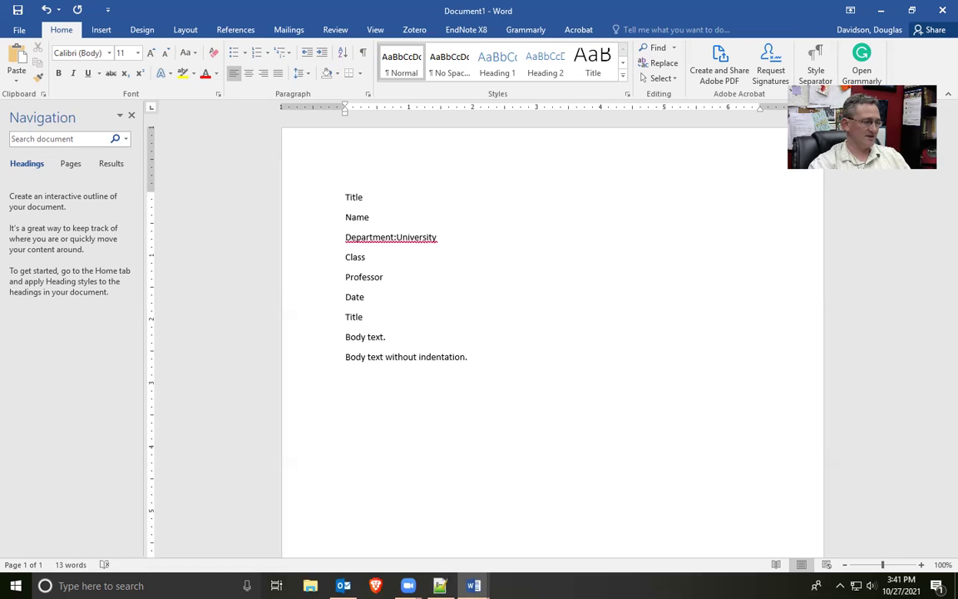
Type the lines Heading 1, Heading 2, Heading 3 and Heading 4., correcting stray text.
type("Heading 1")
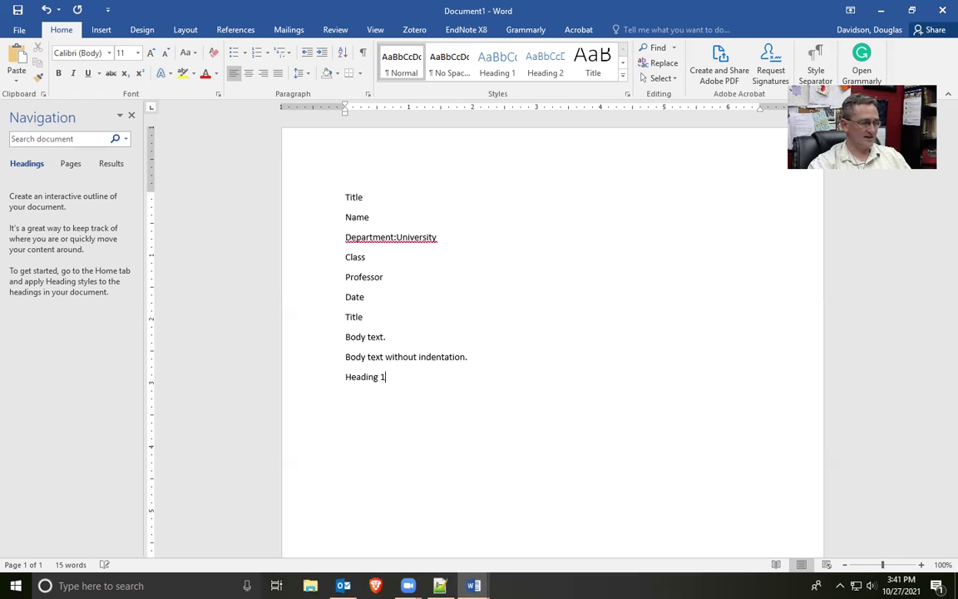
key("Return")
type("Heading ")
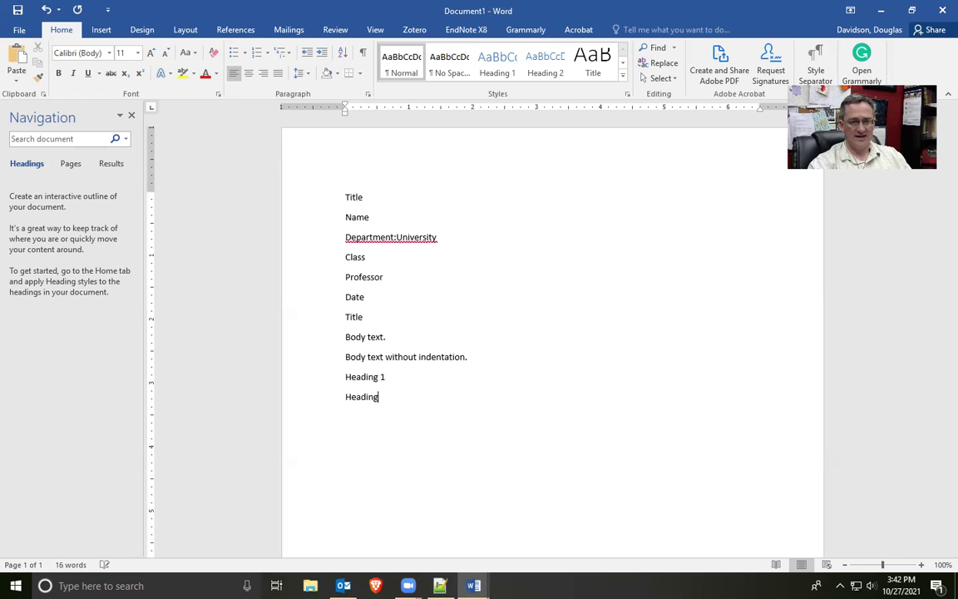
type("2")
key("Return")
type("Heading 3")
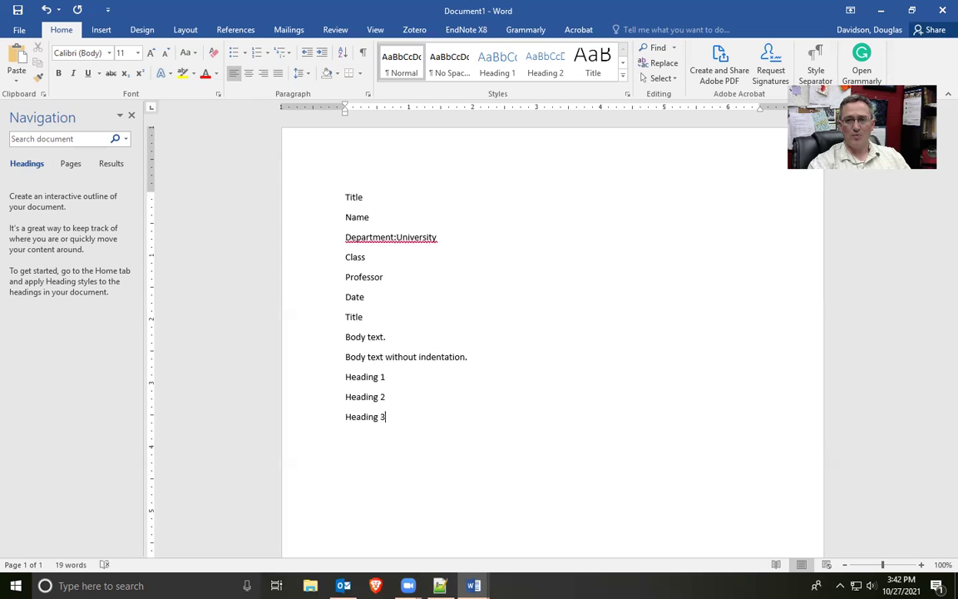
key("Return")
type("Heading ")
type("4. ")
type("Some")
key("BackSpace")
key("BackSpace")
key("BackSpace")
key("BackSpace")
key("BackSpace")
key("Return")
Add 'Some body text.', 'Heading 5.', another 'Some body text.' and 'Block quotation.' lines.
type("Some body text.")
key("Return")
type("Heading 5.")
key("Return")
type("Some body text.")
key("Return")
type("Block quotation")
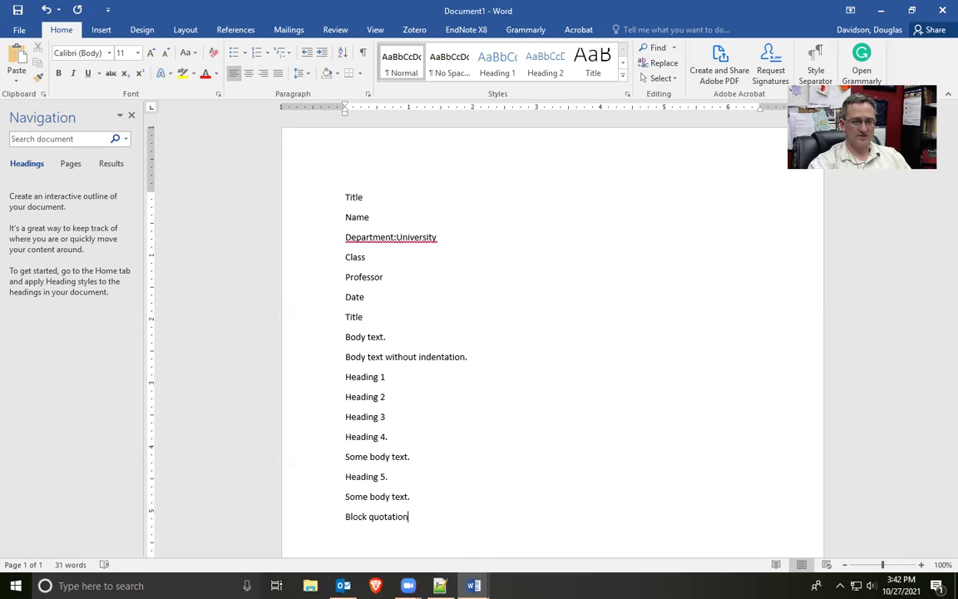
type(".")
key("Return")
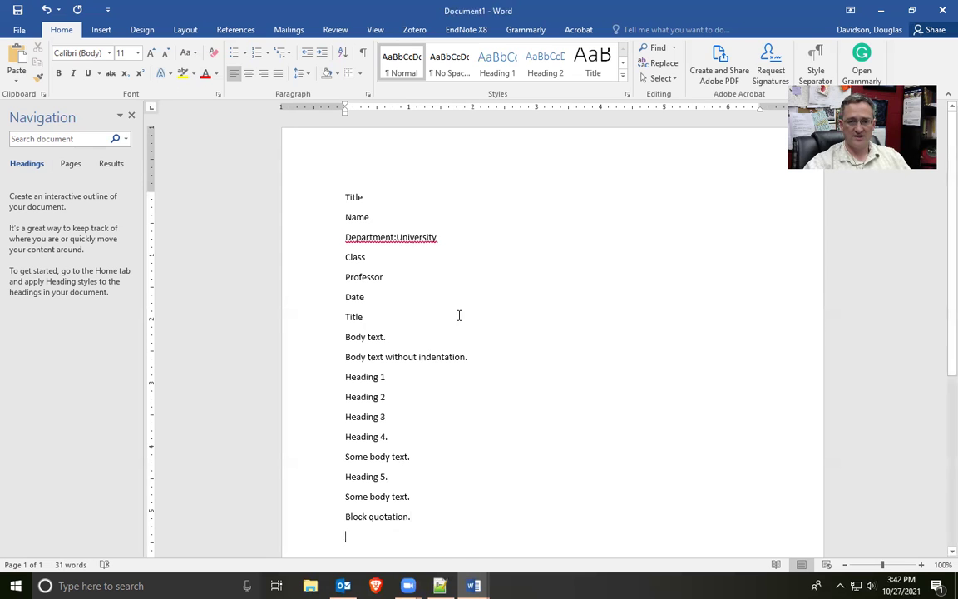
Add 'Block quotation second paragraph.', then the References line and bibliographic entry.
scroll(517, 367, "down", 3)
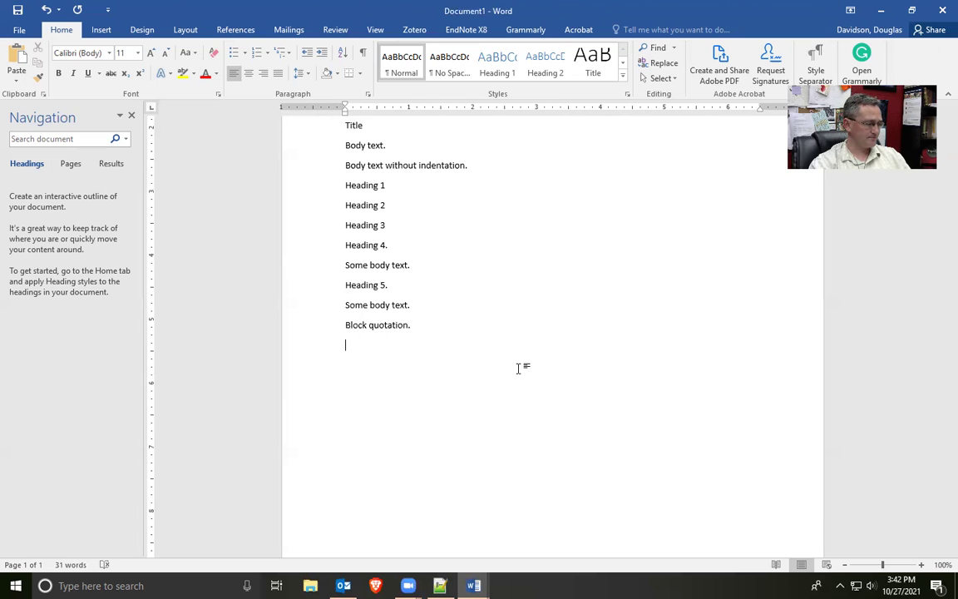
type("Block quotation second paragraph.")
key("Return")
type("References")
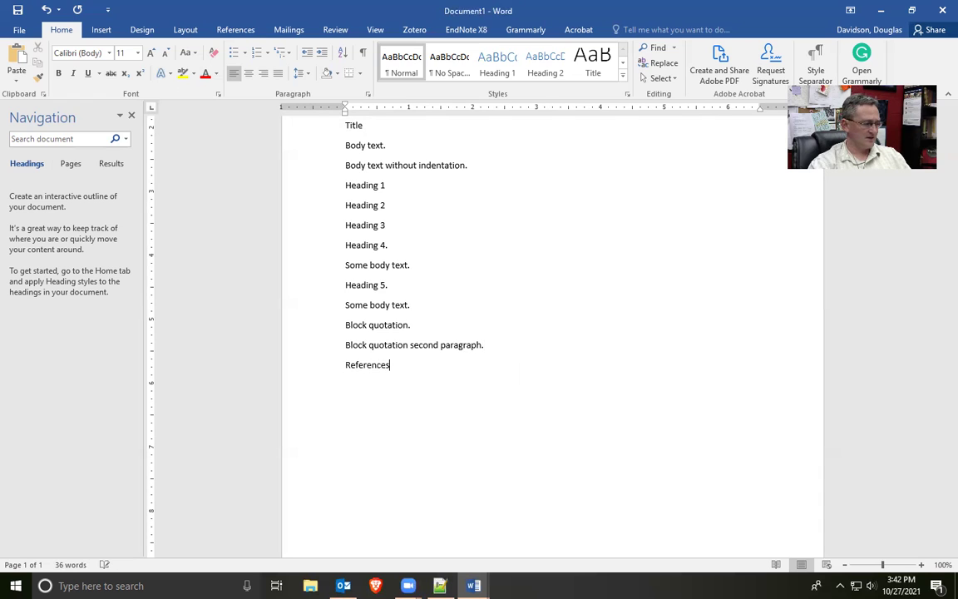
type("aphic entry.")
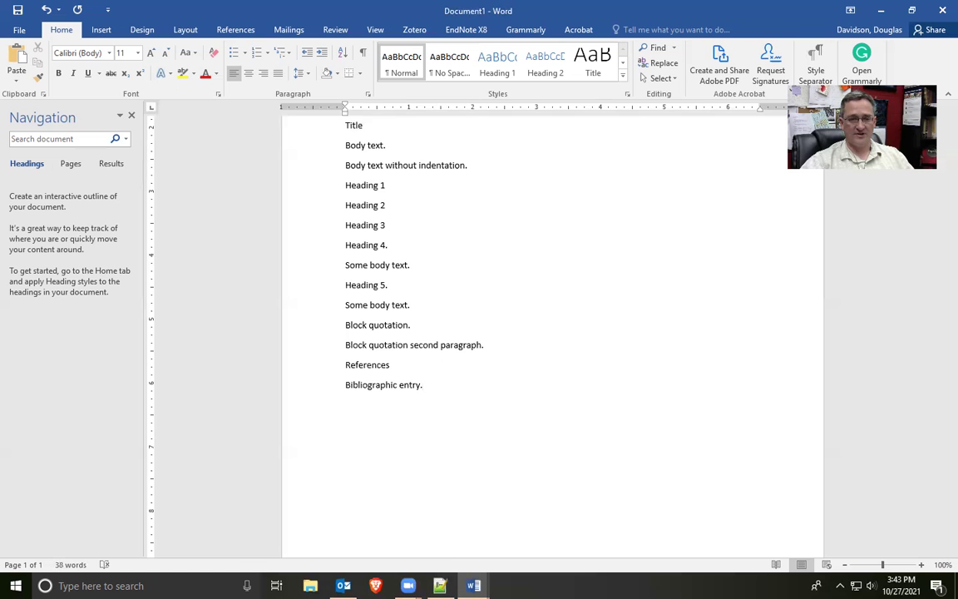
scroll(517, 369, "up", 4)
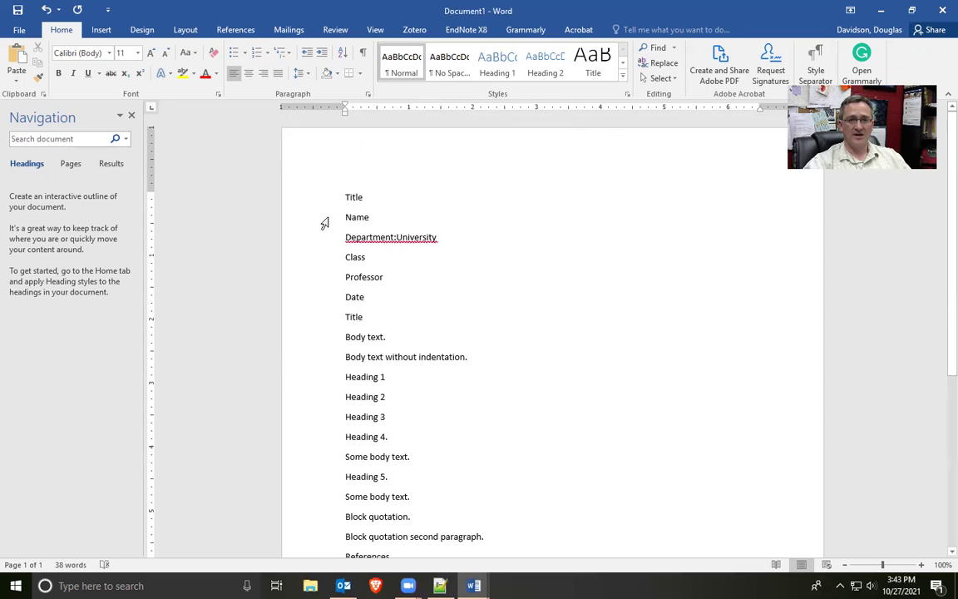
Apply the Title style to the first Title line and Subtitle to the Name–Date lines.
left_click(295, 198)
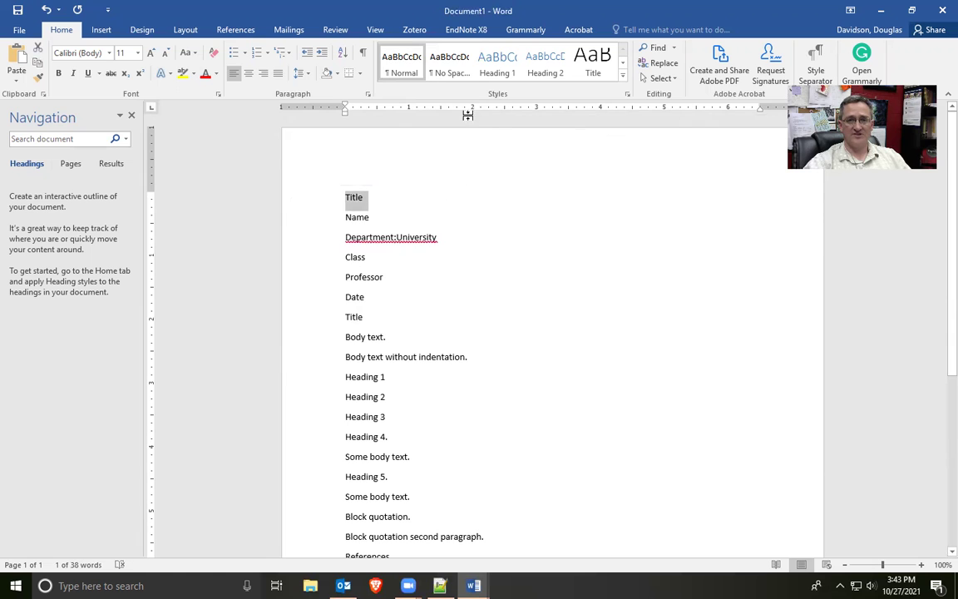
left_click(595, 70)
scroll(297, 205, "down", 1)
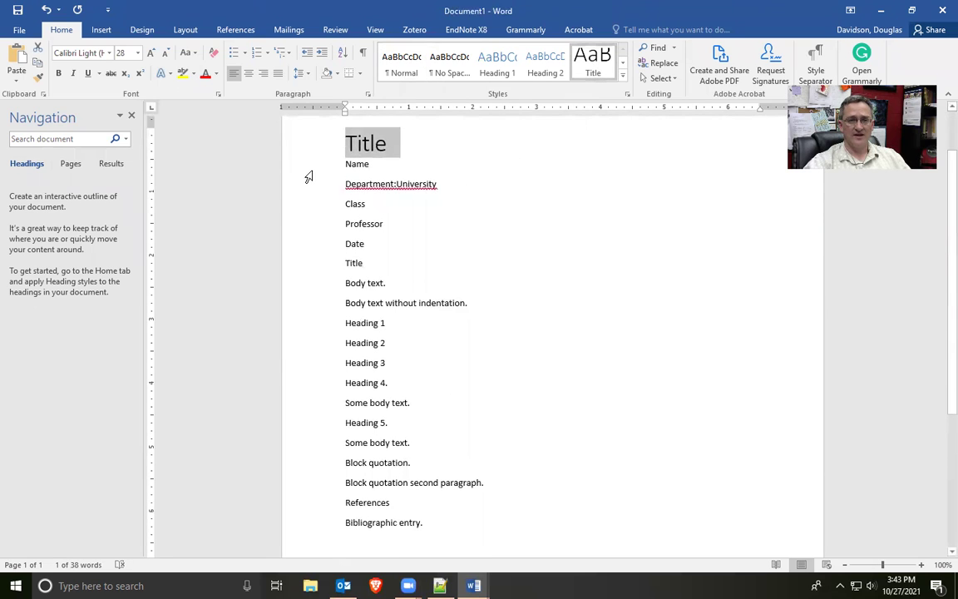
left_click_drag(307, 174, 311, 258)
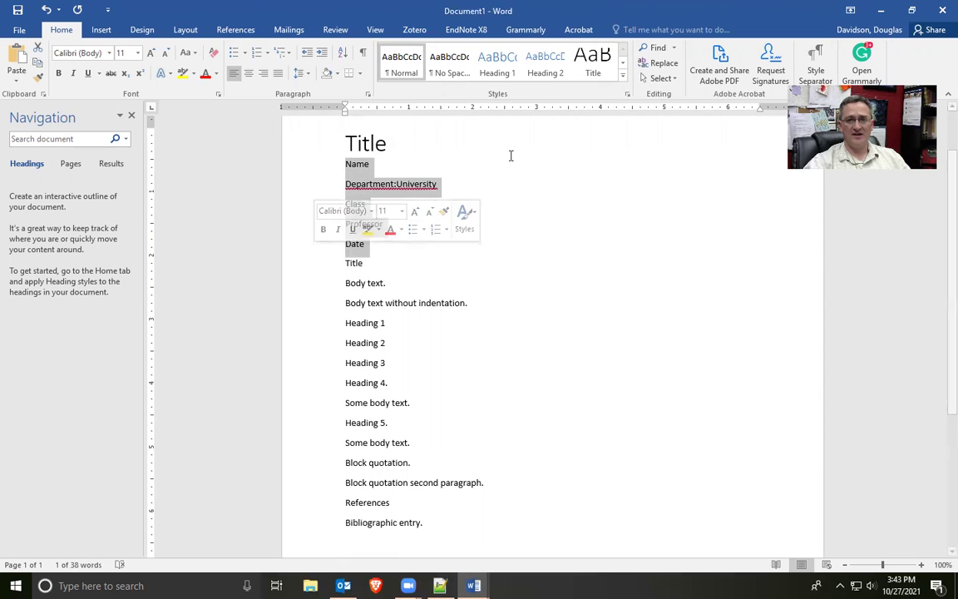
left_click(623, 65)
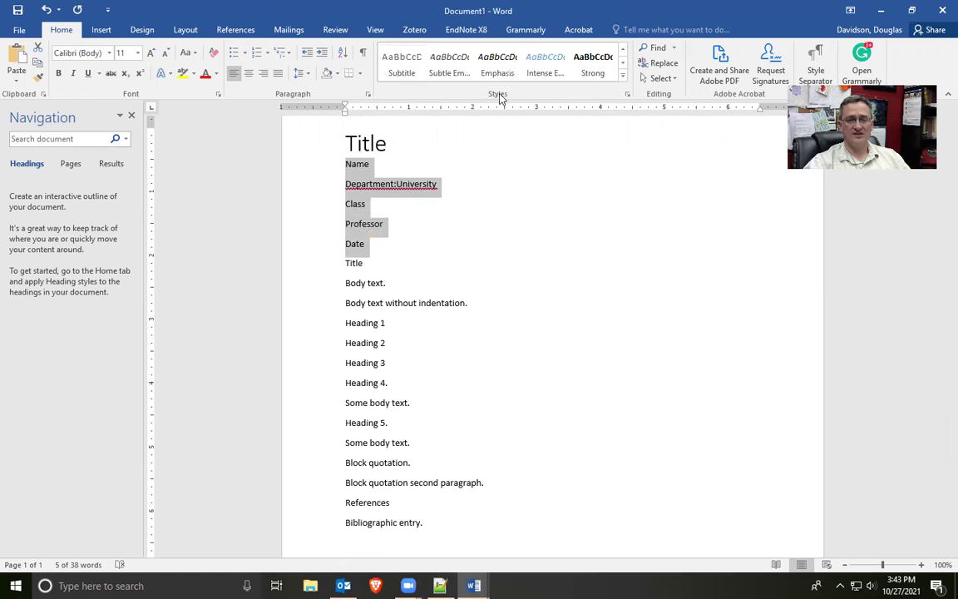
left_click(400, 71)
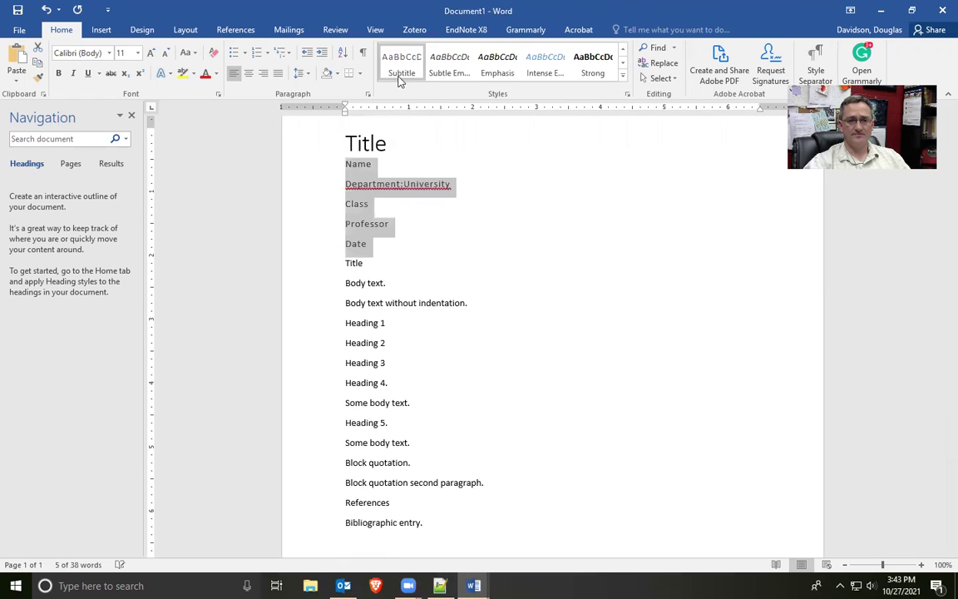
Apply Heading 1 to the second Title line.
left_click(279, 261)
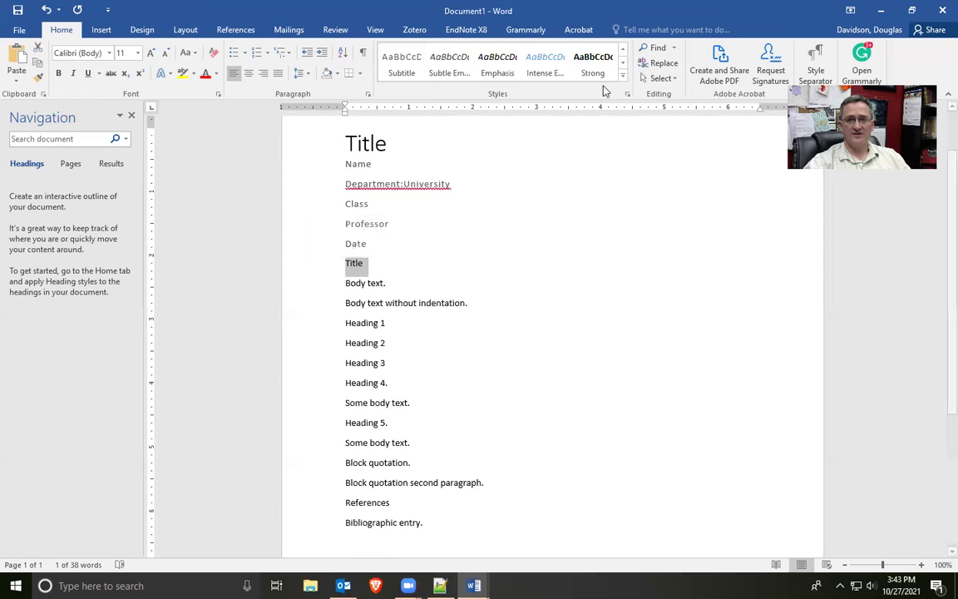
left_click(623, 51)
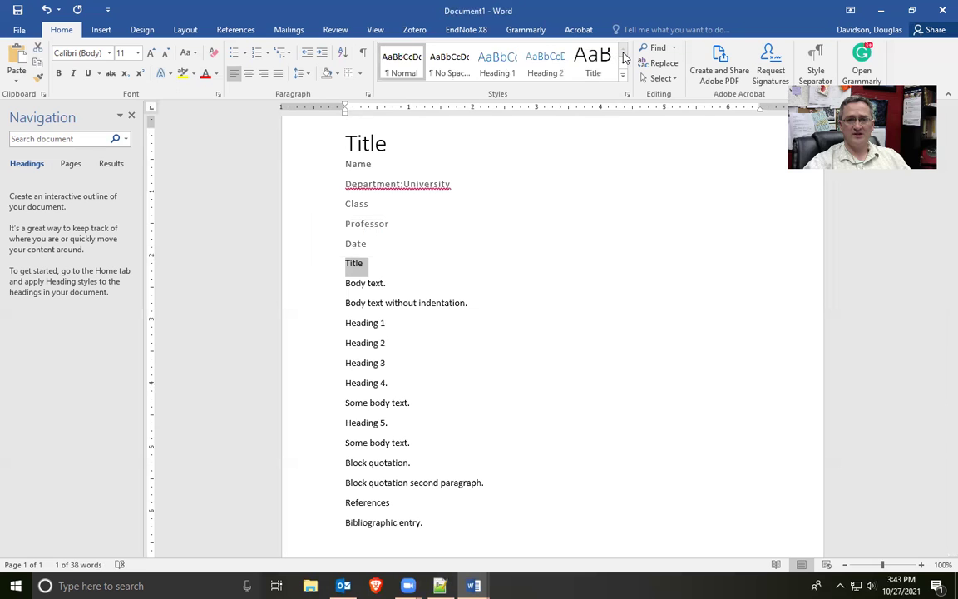
left_click(499, 70)
left_click(311, 291)
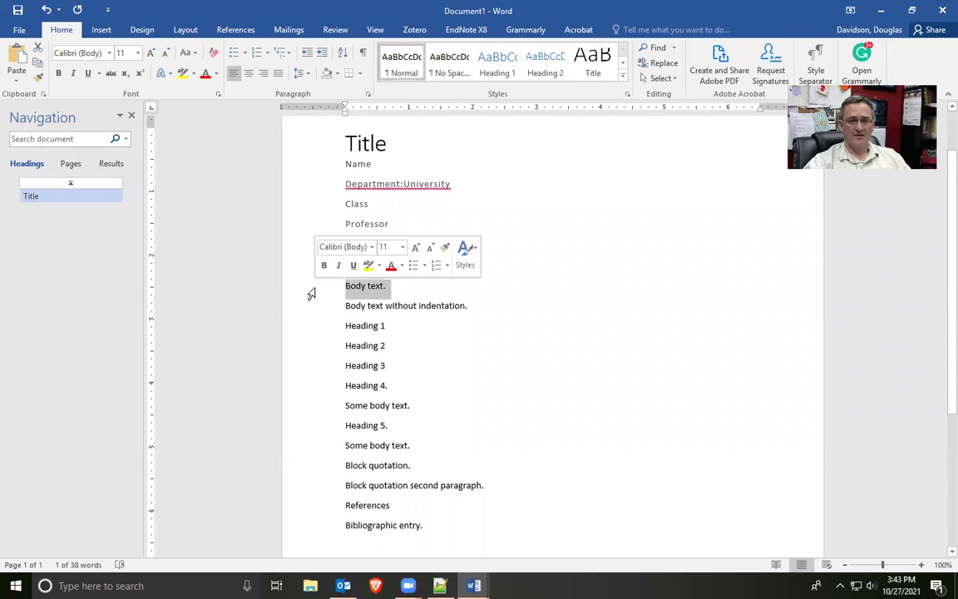
left_click(366, 306)
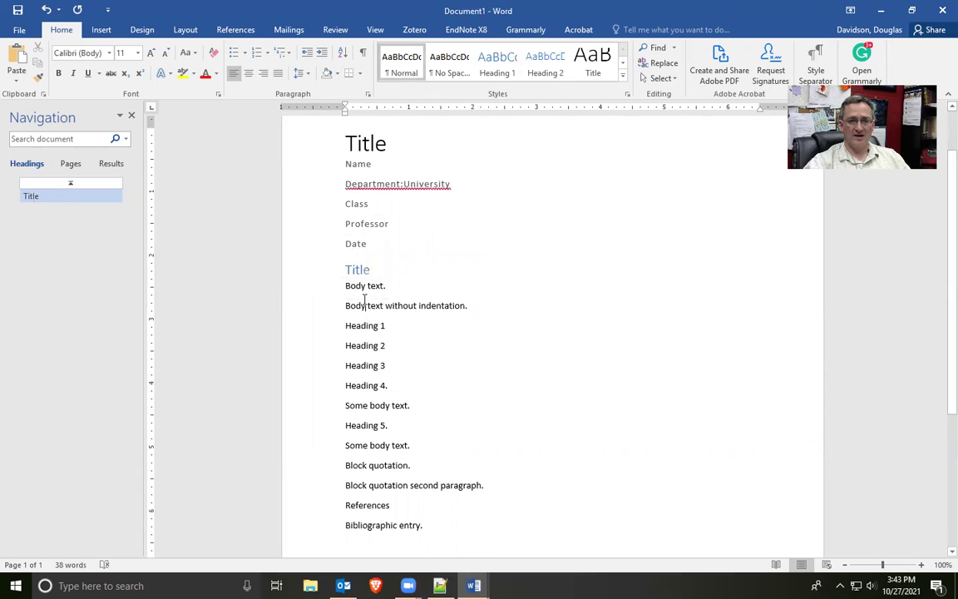
scroll(366, 287, "down", 1)
scroll(342, 308, "down", 2)
Apply Heading 1, Heading 2 and Heading 3 styles to their matching placeholder lines.
left_click(308, 231)
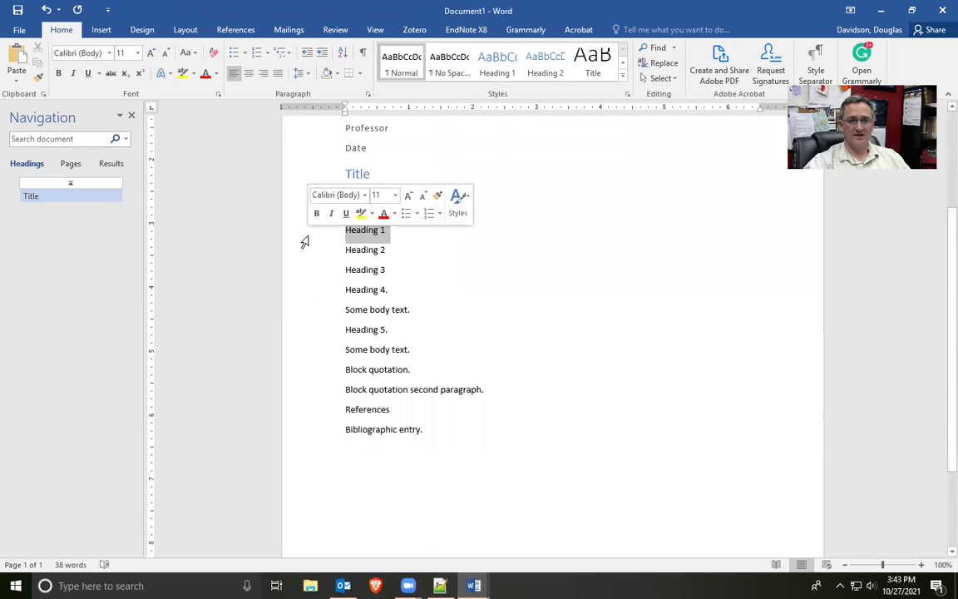
left_click(497, 72)
left_click(307, 251)
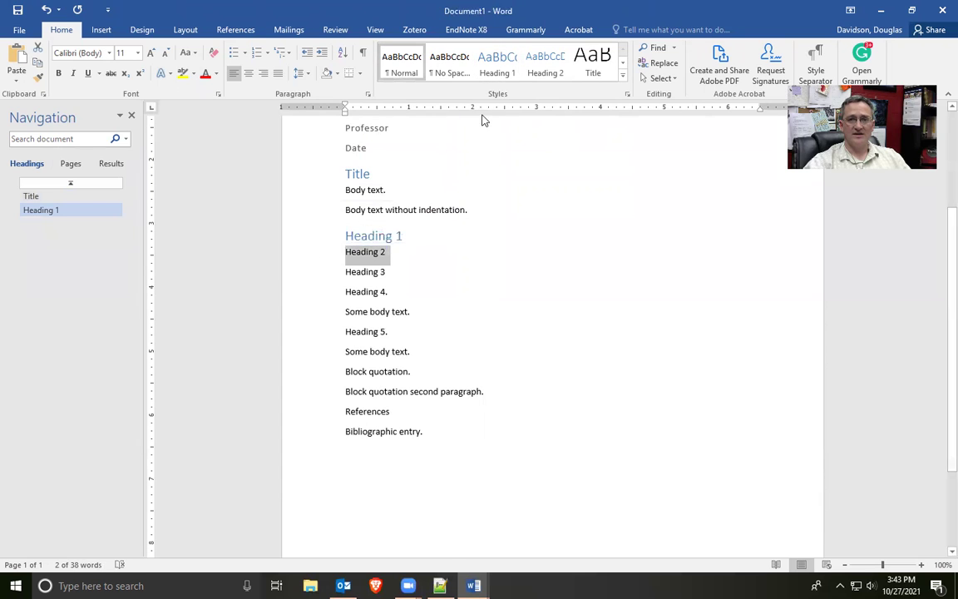
left_click(544, 67)
left_click(309, 269)
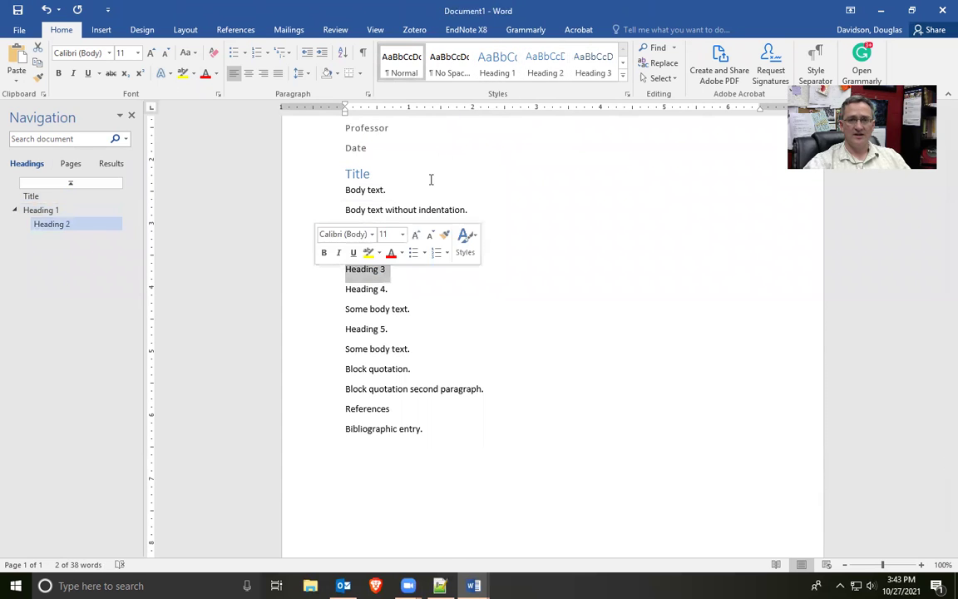
left_click(593, 67)
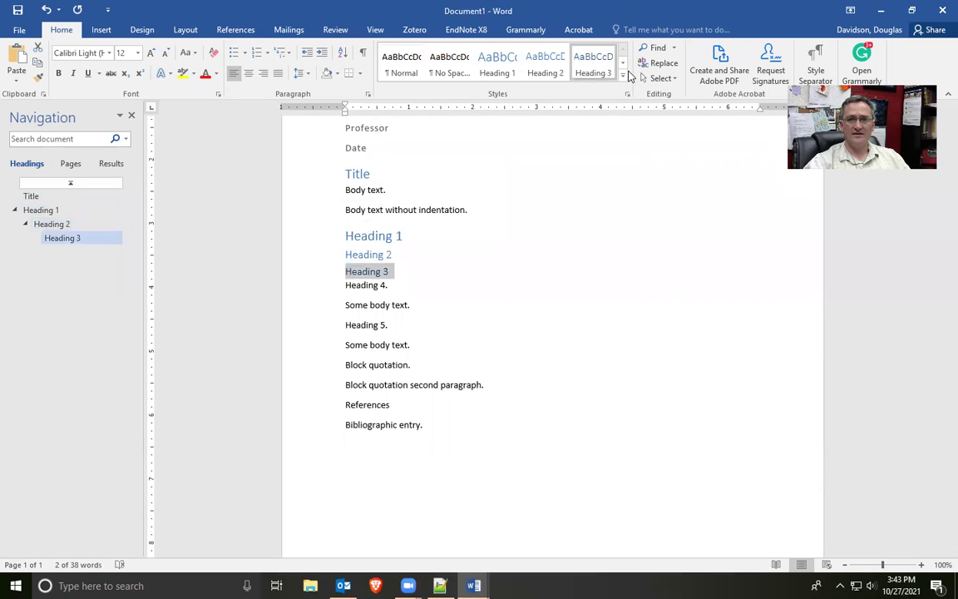
Apply Heading 4 and Heading 5 styles to the Heading 4. and Heading 5. lines.
left_click(622, 61)
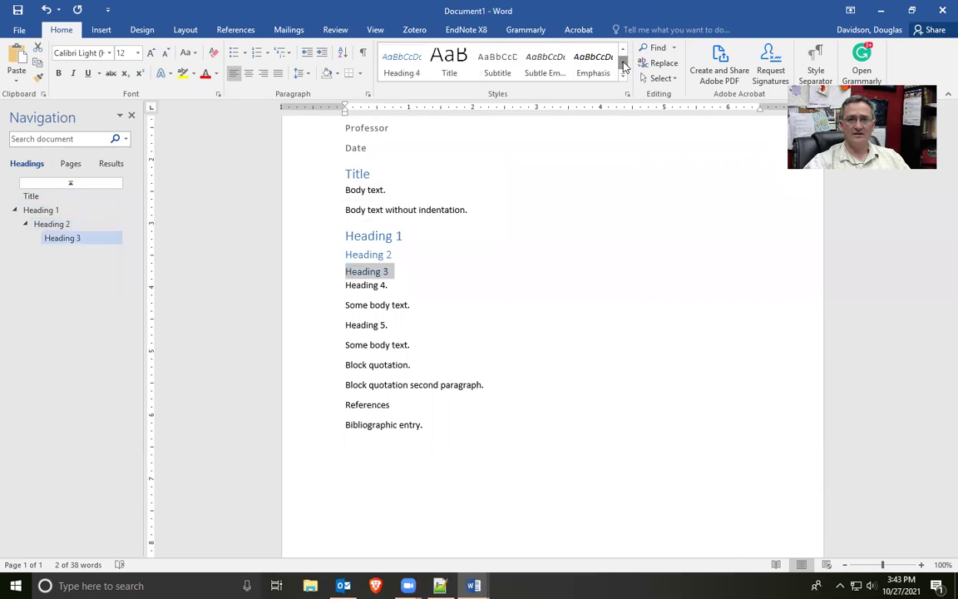
left_click(310, 286)
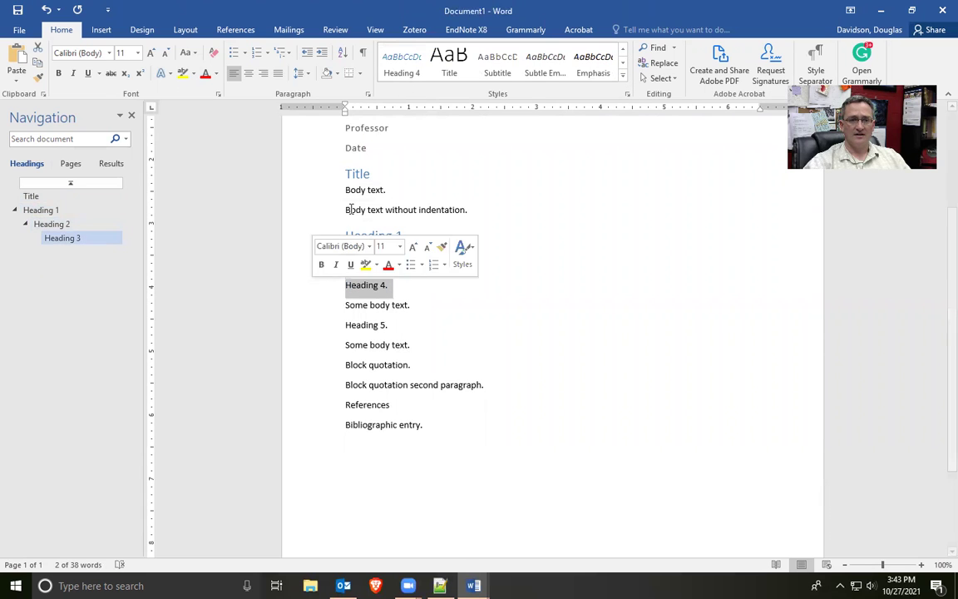
left_click(402, 63)
left_click(303, 323)
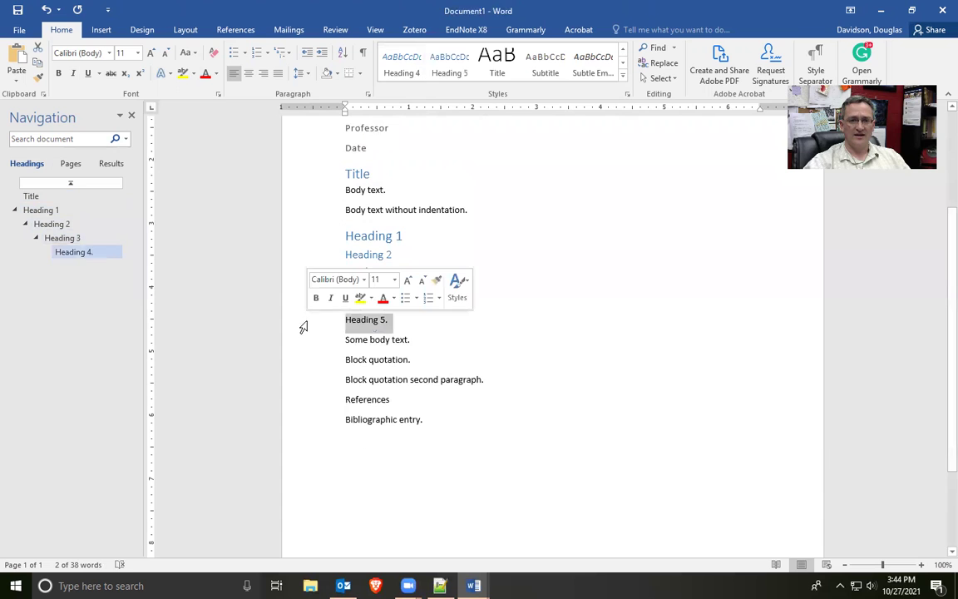
left_click(449, 65)
scroll(332, 235, "down", 1)
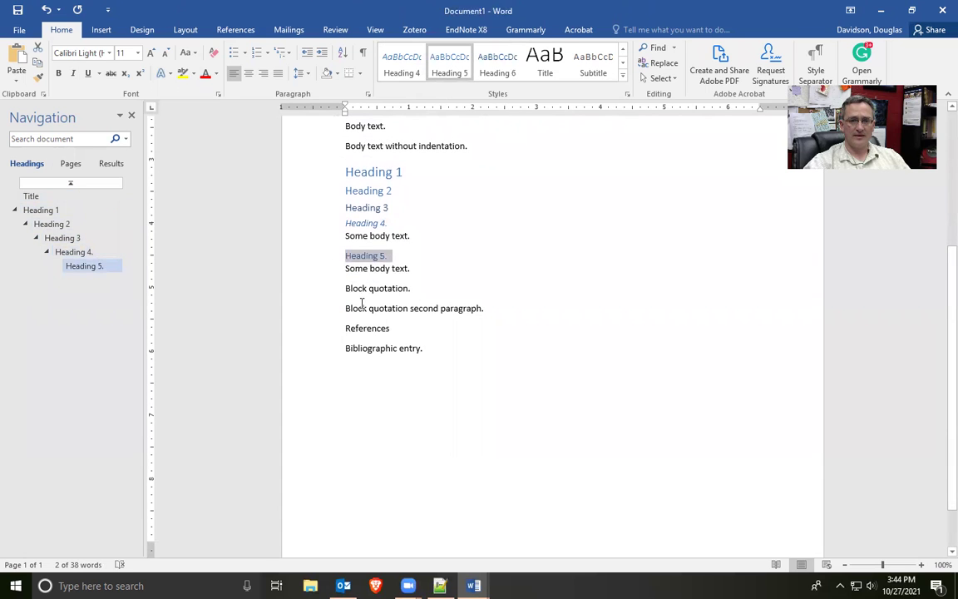
left_click(318, 292)
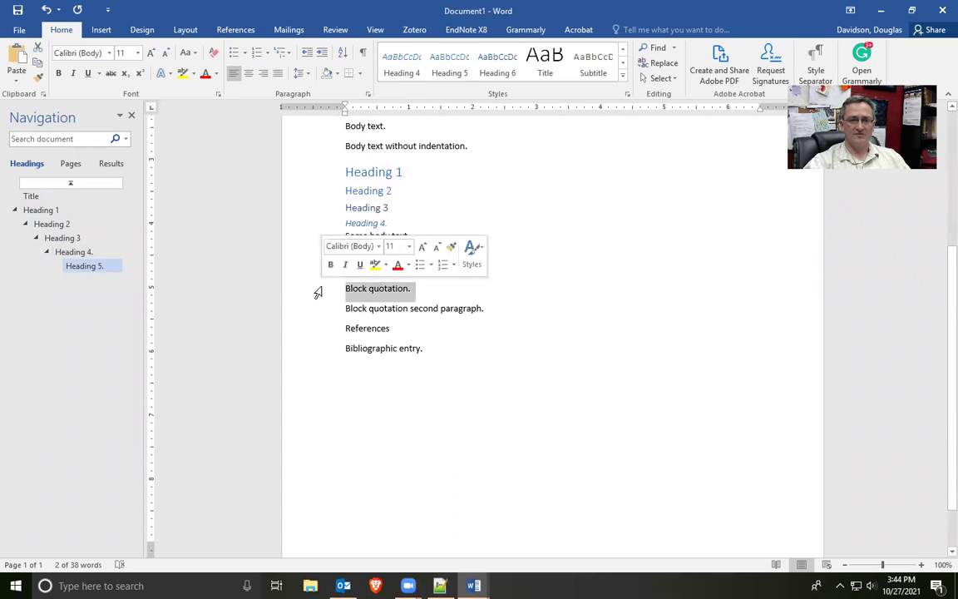
Apply the Quote style to the 'Block quotation.' line.
left_click(623, 64)
left_click(624, 65)
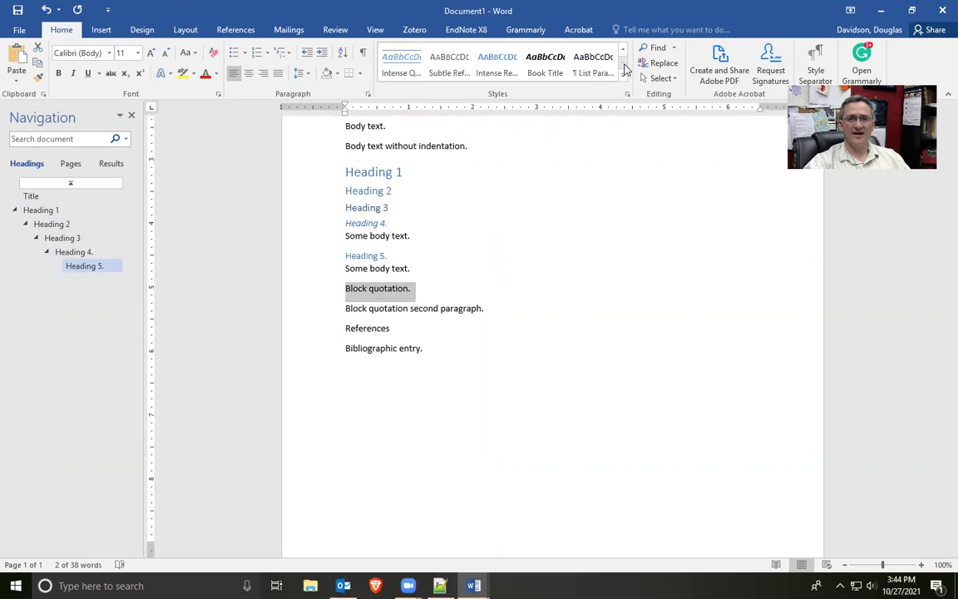
left_click(623, 50)
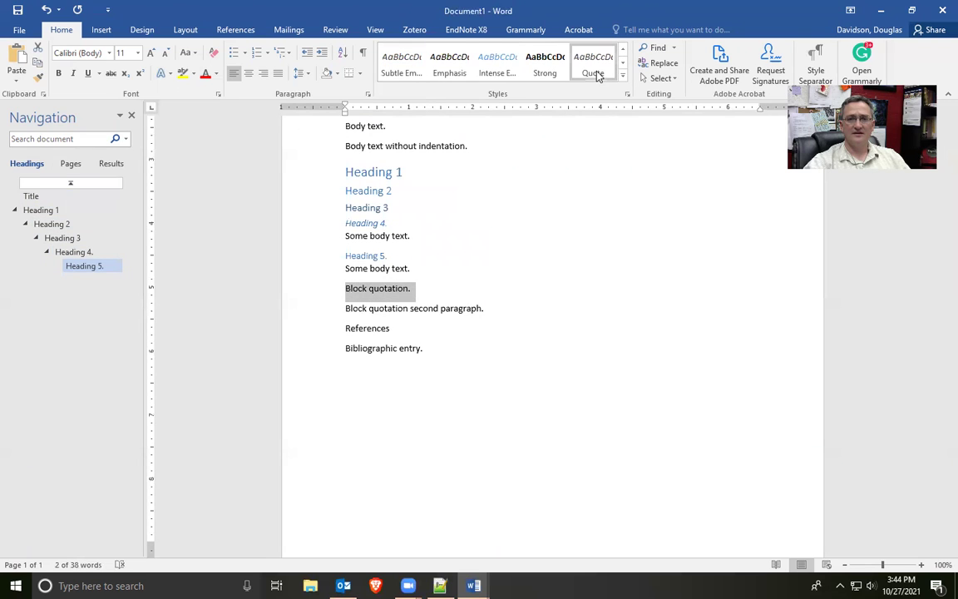
left_click(594, 67)
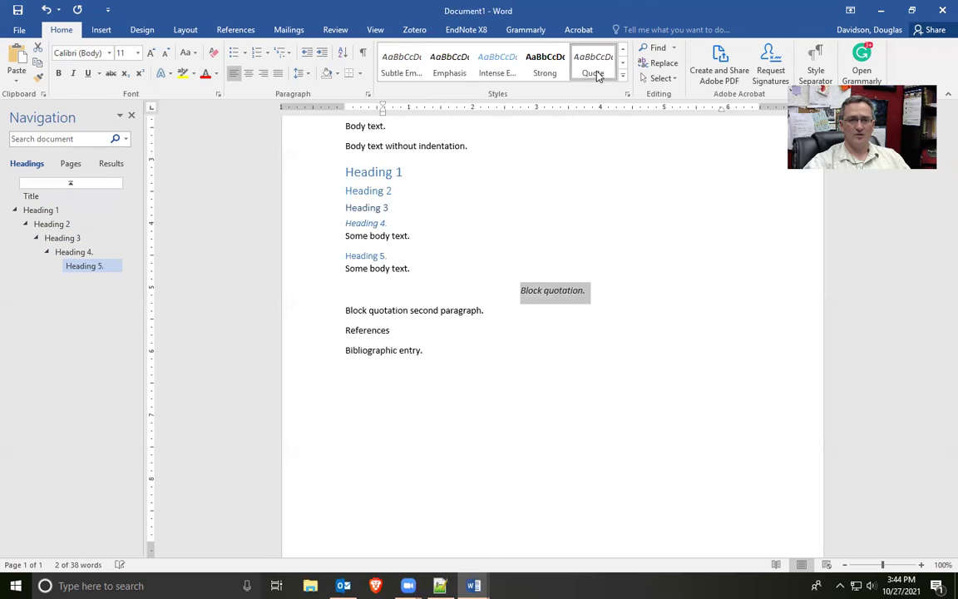
Apply Intense Quote to the 'Block quotation second paragraph.' line.
left_click(321, 311)
scroll(561, 65, "down", 1)
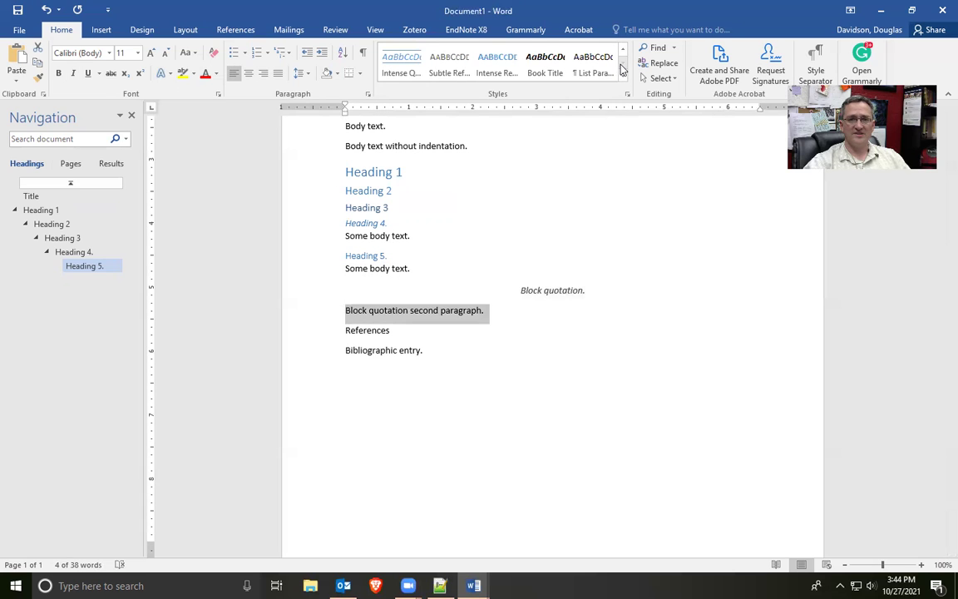
left_click(397, 69)
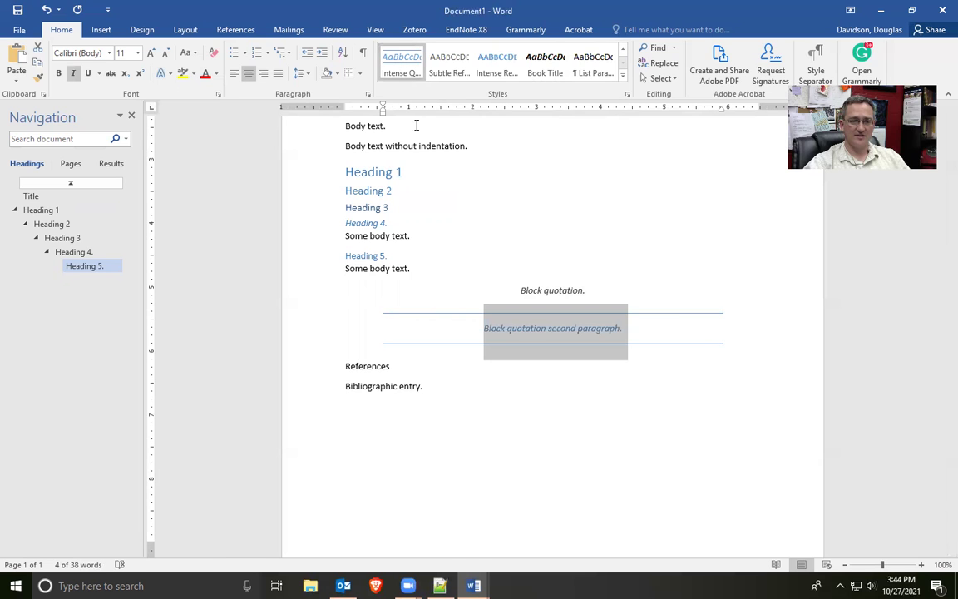
scroll(384, 301, "down", 1)
Make the References line a Heading 1.
left_click(316, 341)
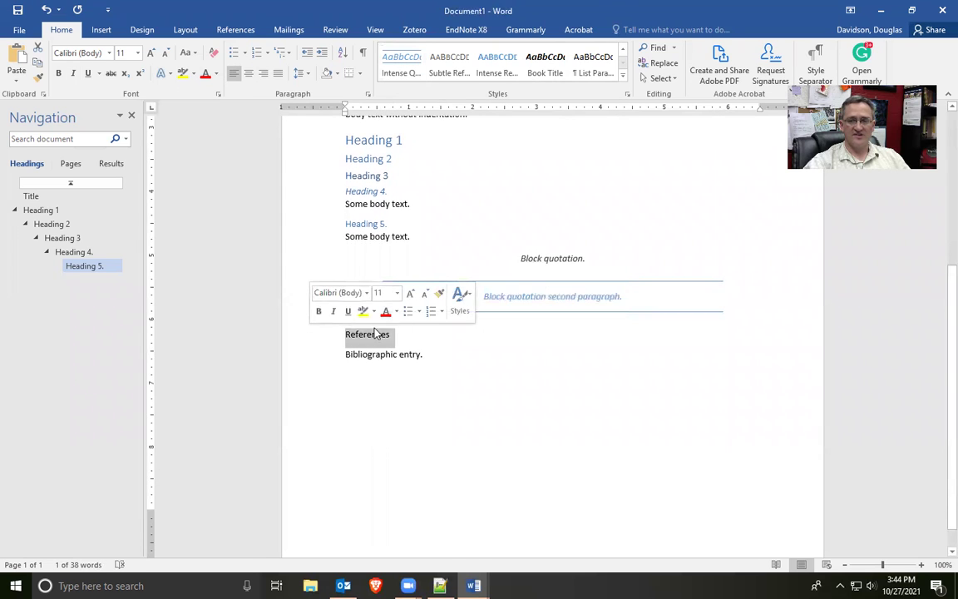
scroll(315, 341, "up", 2)
left_click(622, 49)
left_click(622, 49)
left_click(622, 50)
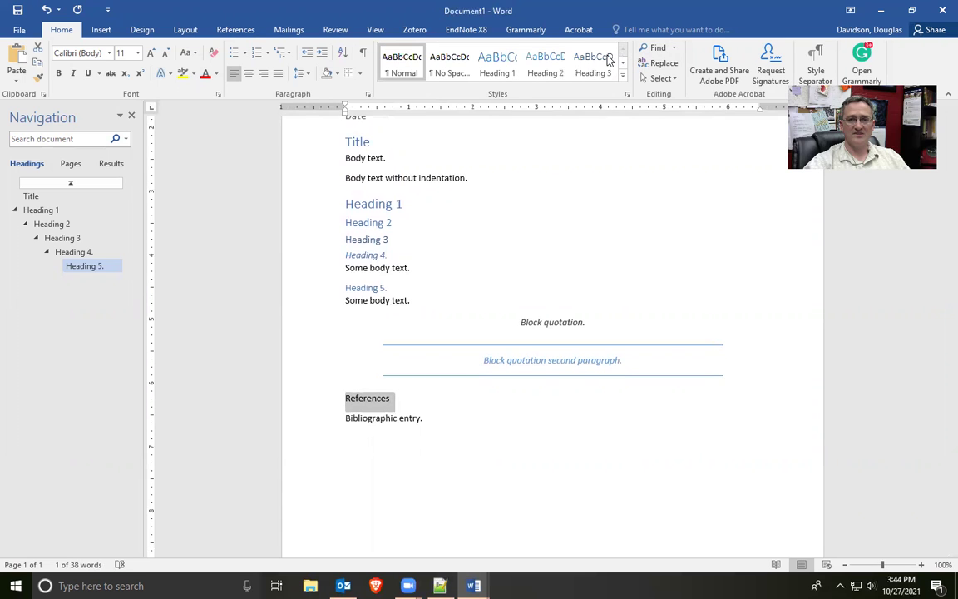
left_click(498, 64)
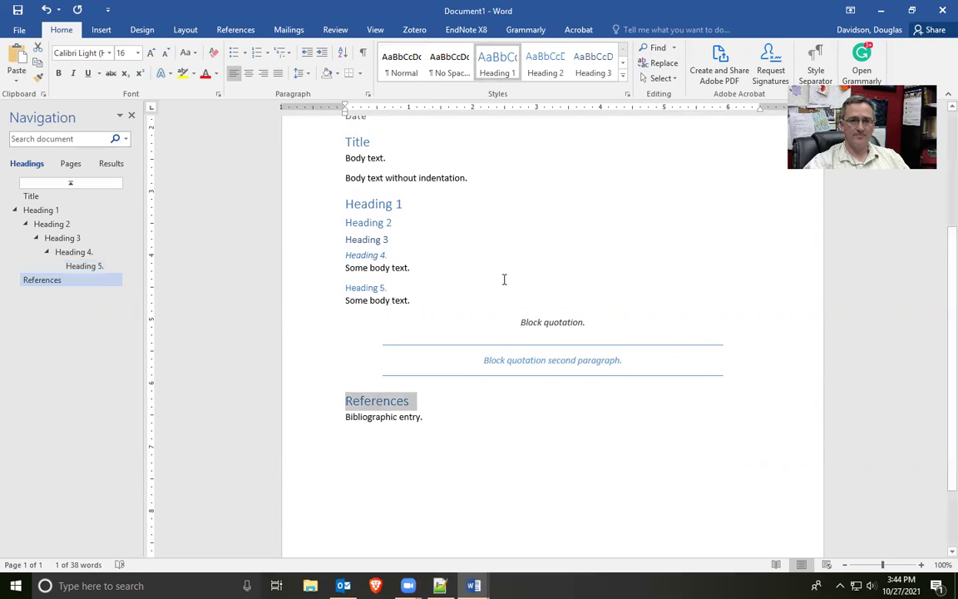
scroll(463, 276, "down", 2)
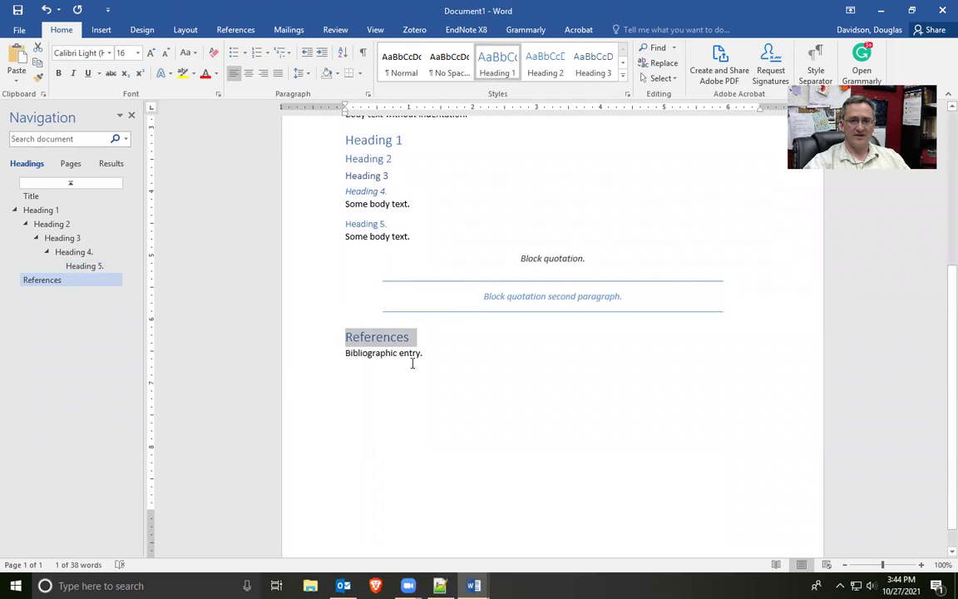
scroll(417, 365, "up", 3)
scroll(442, 371, "up", 2)
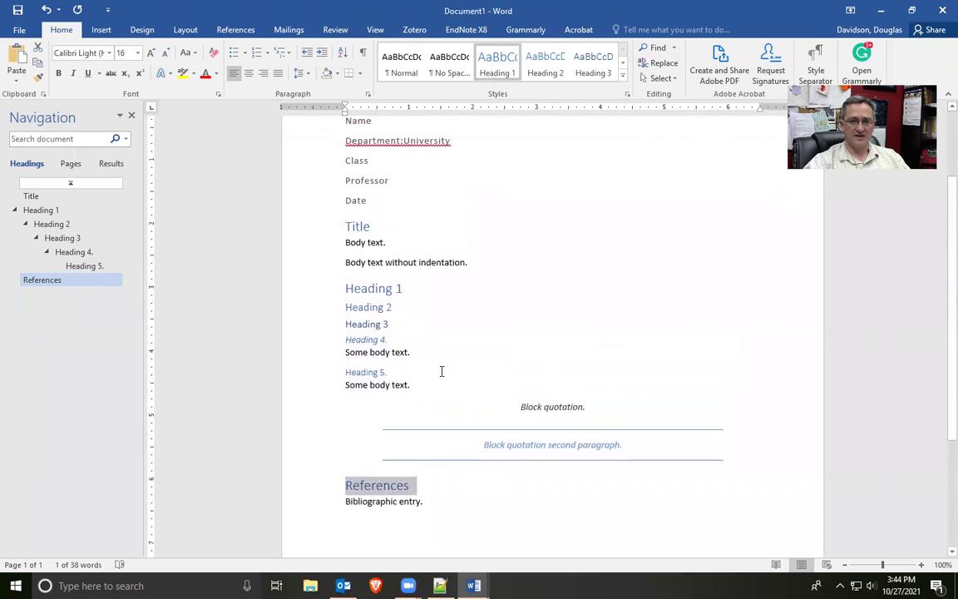
left_click(506, 259)
scroll(505, 274, "up", 3)
scroll(433, 232, "down", 5)
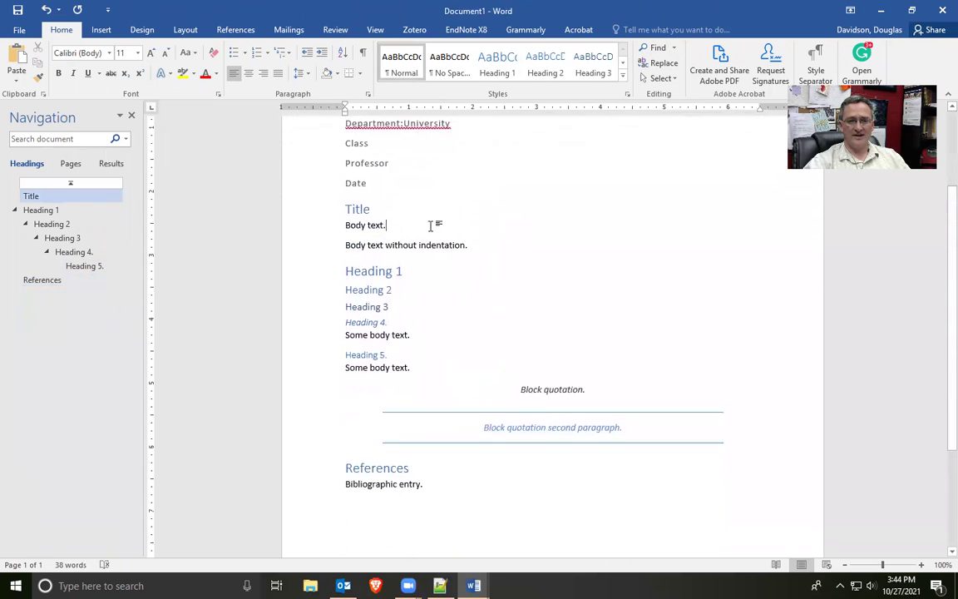
scroll(382, 382, "up", 4)
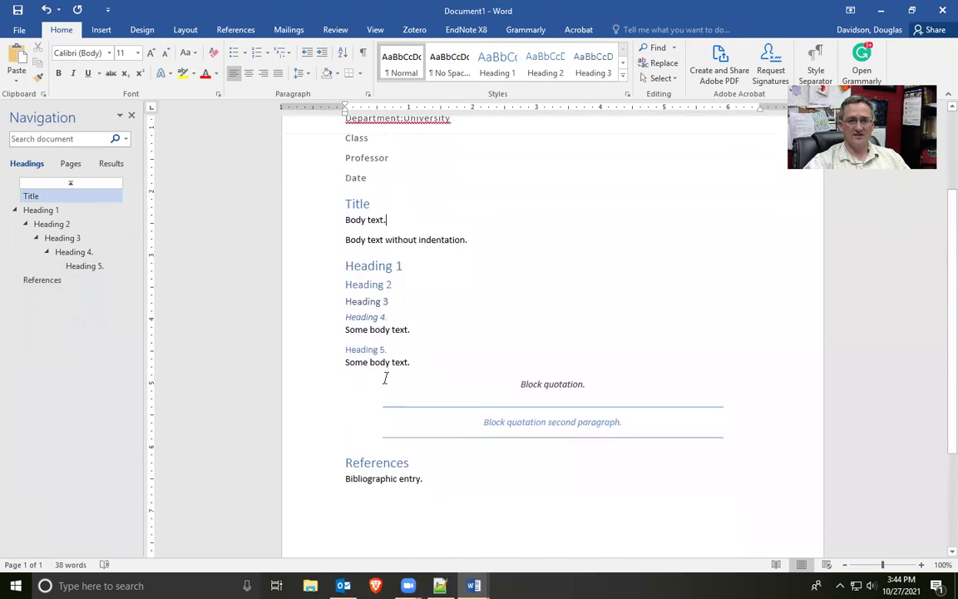
scroll(378, 339, "up", 2)
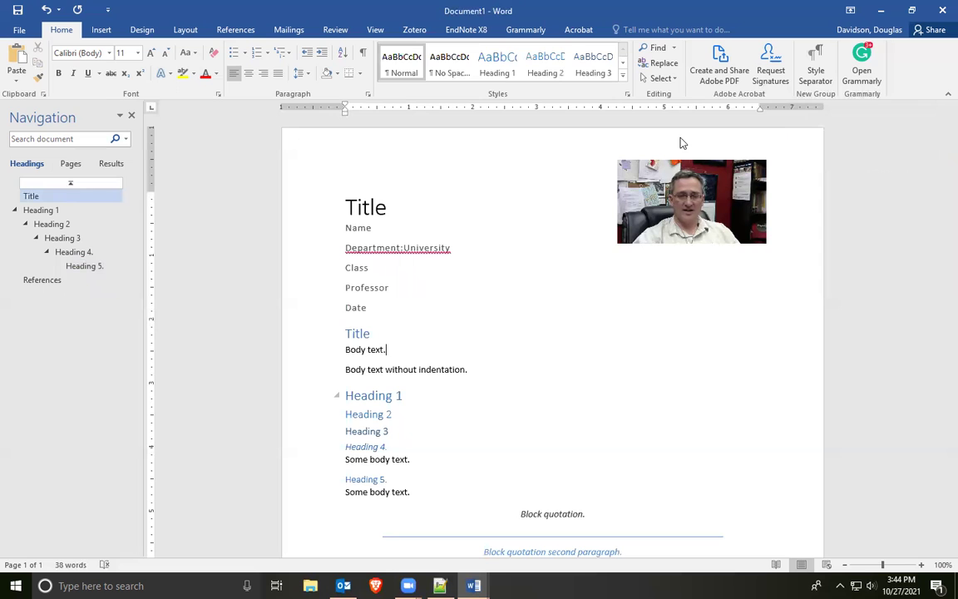
scroll(385, 246, "down", 1)
scroll(302, 203, "up", 1)
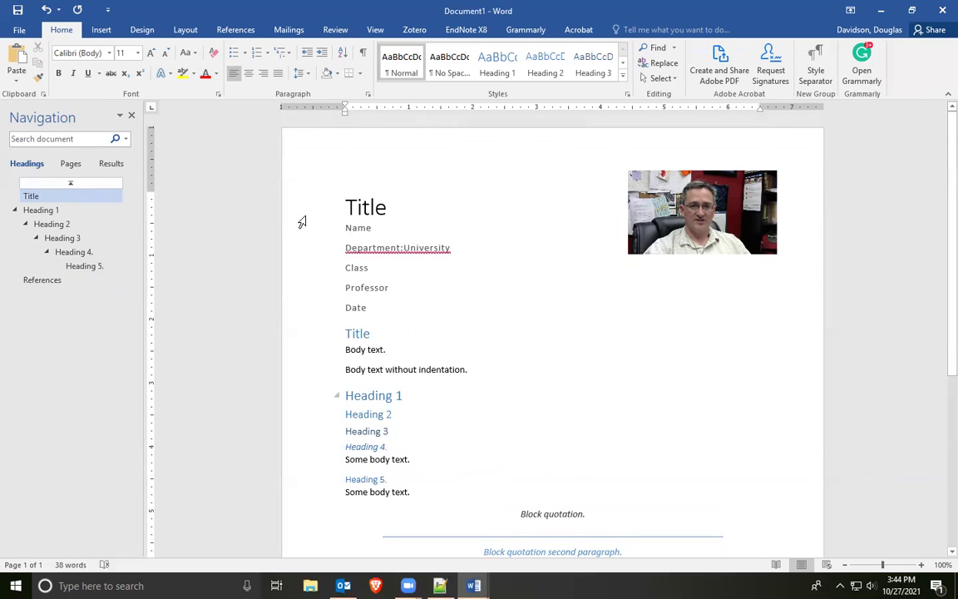
left_click(306, 213)
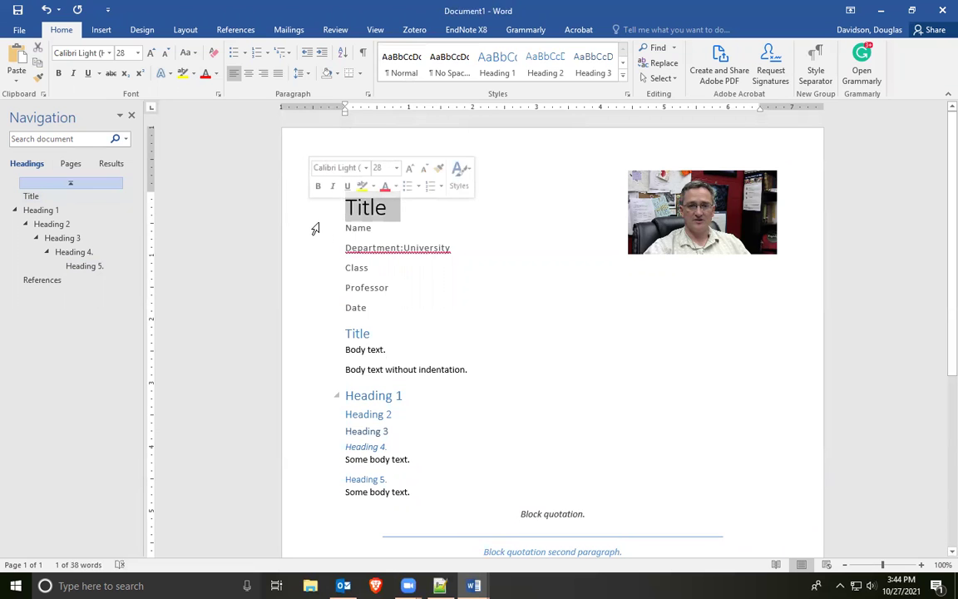
scroll(326, 225, "down", 1)
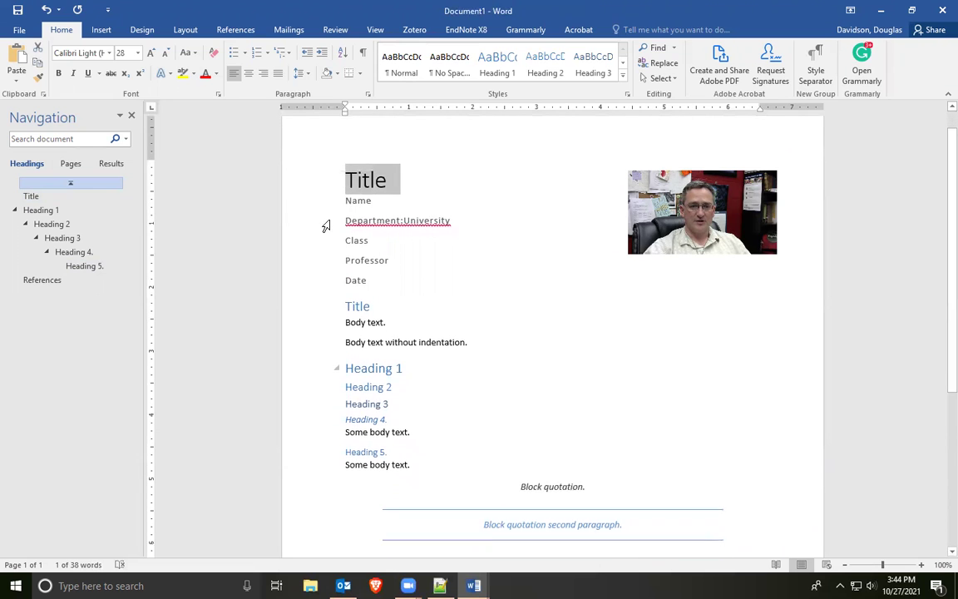
scroll(326, 225, "down", 2)
left_click(355, 254)
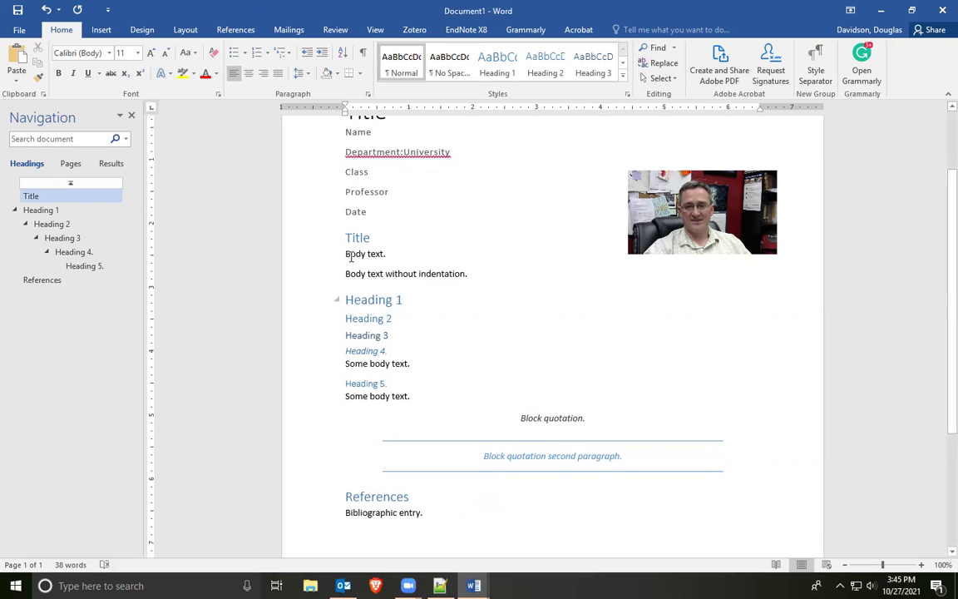
left_click(316, 258)
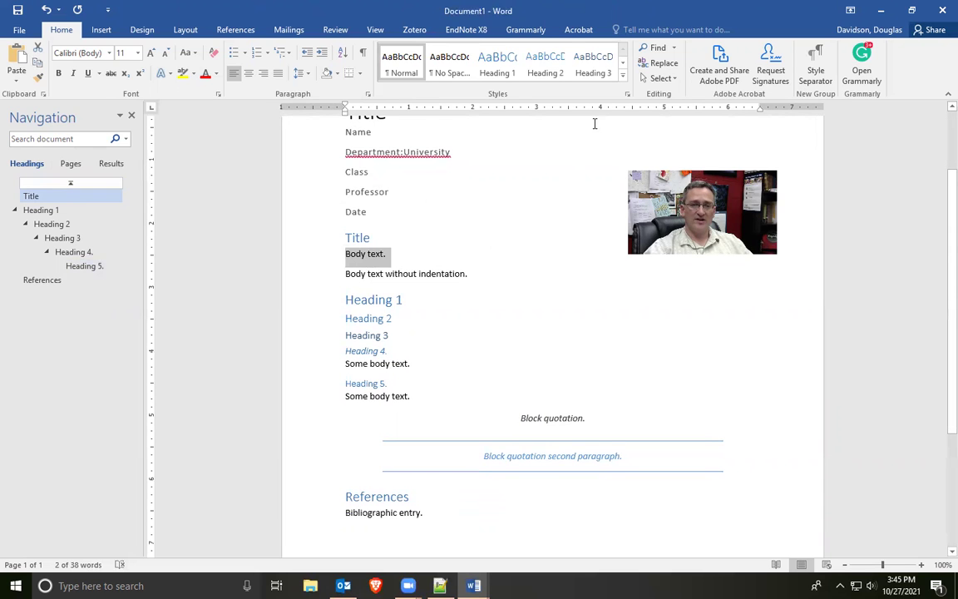
scroll(463, 301, "up", 2)
scroll(333, 332, "down", 2)
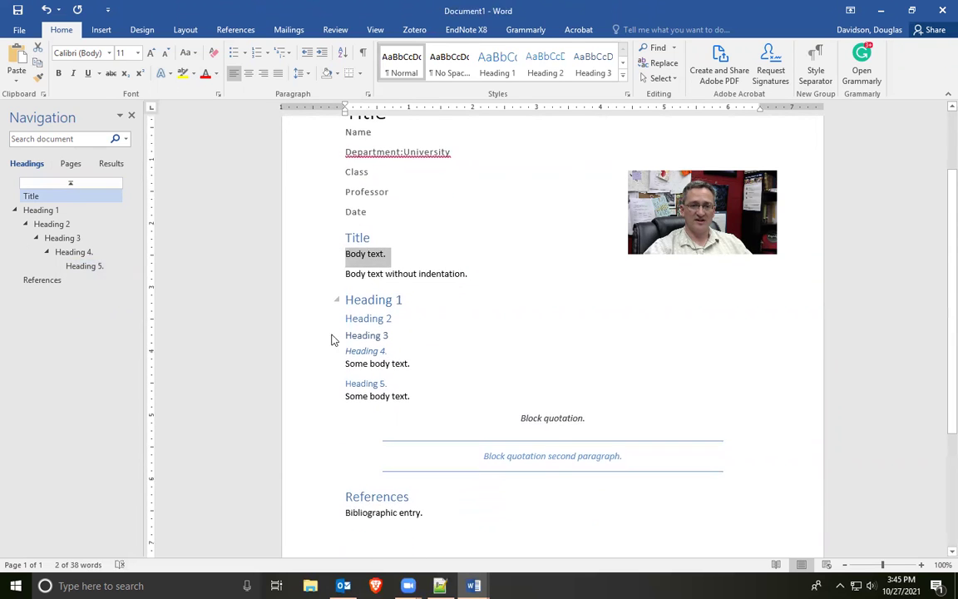
scroll(330, 313, "up", 1)
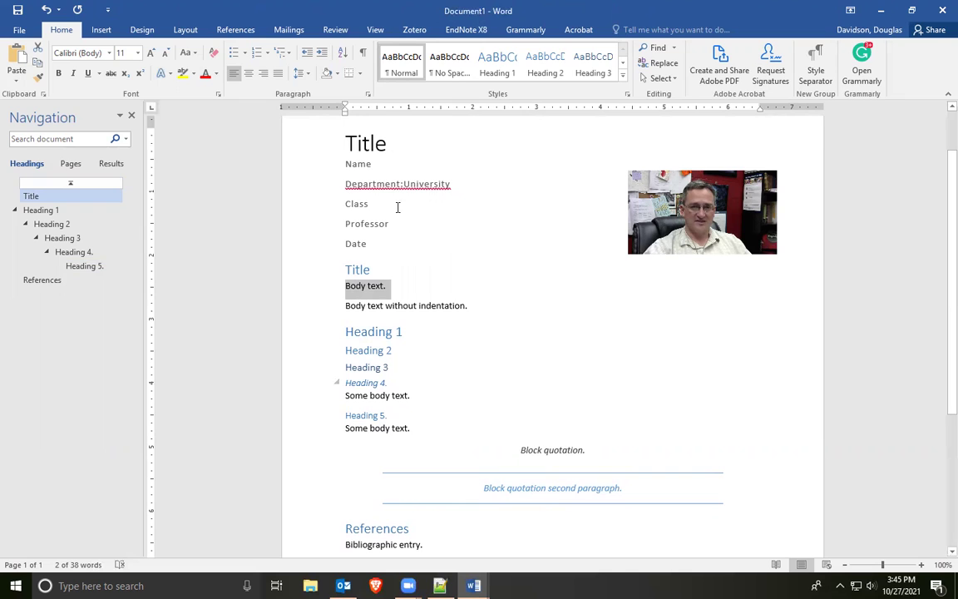
left_click(628, 94)
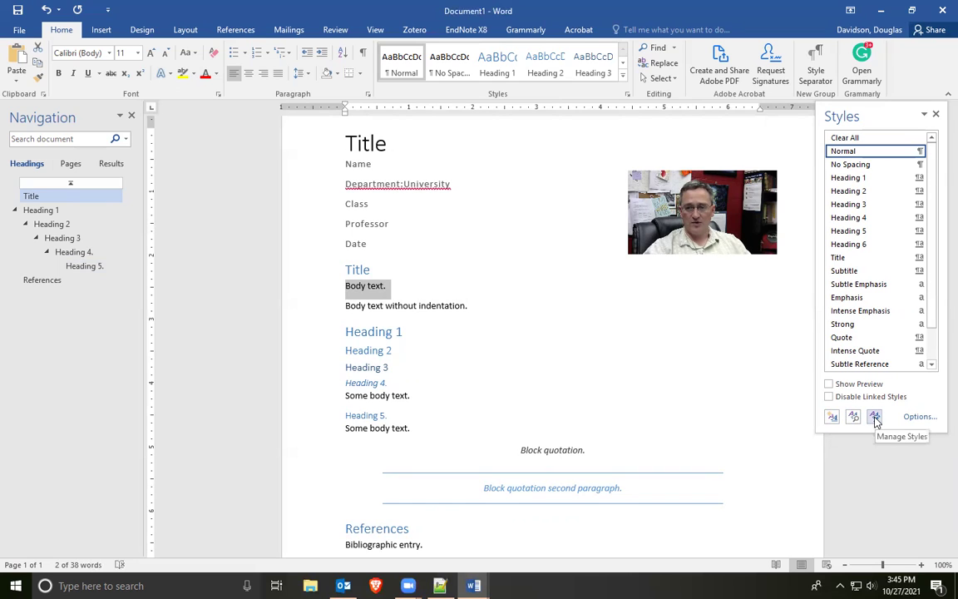
Open Manage Styles, move it beside the page, and begin modifying the Normal style.
left_click(875, 416)
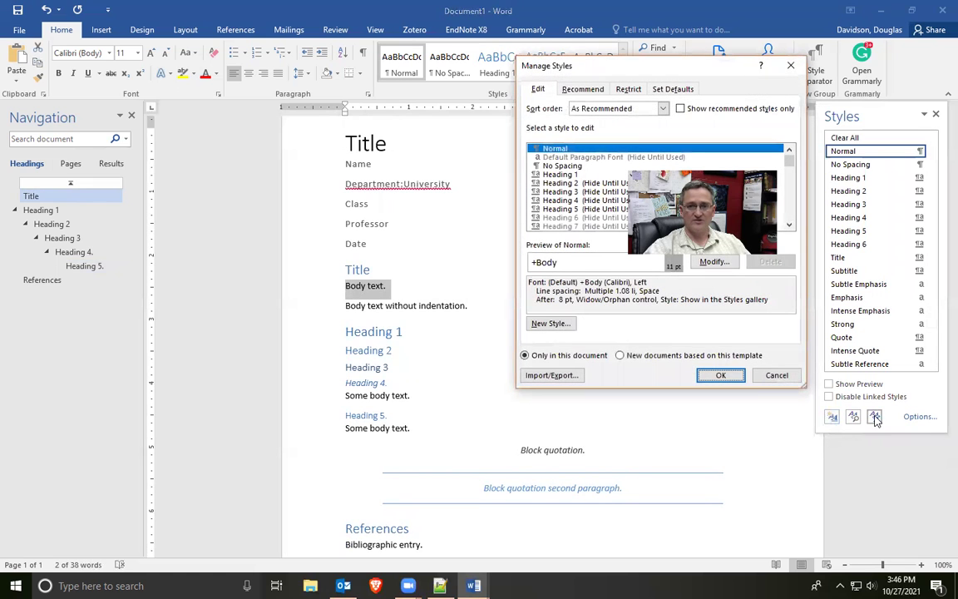
left_click_drag(646, 66, 503, 72)
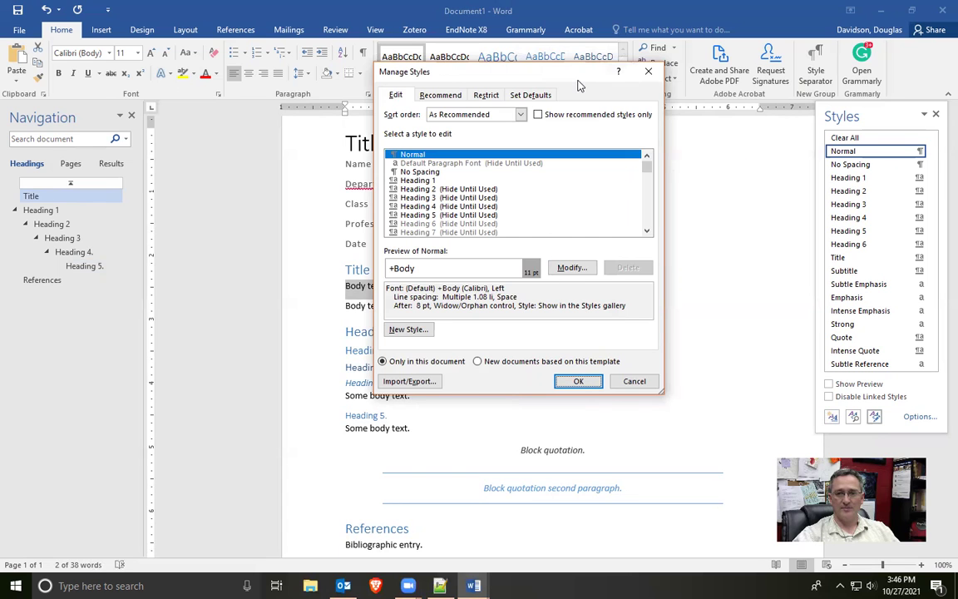
left_click_drag(579, 83, 651, 108)
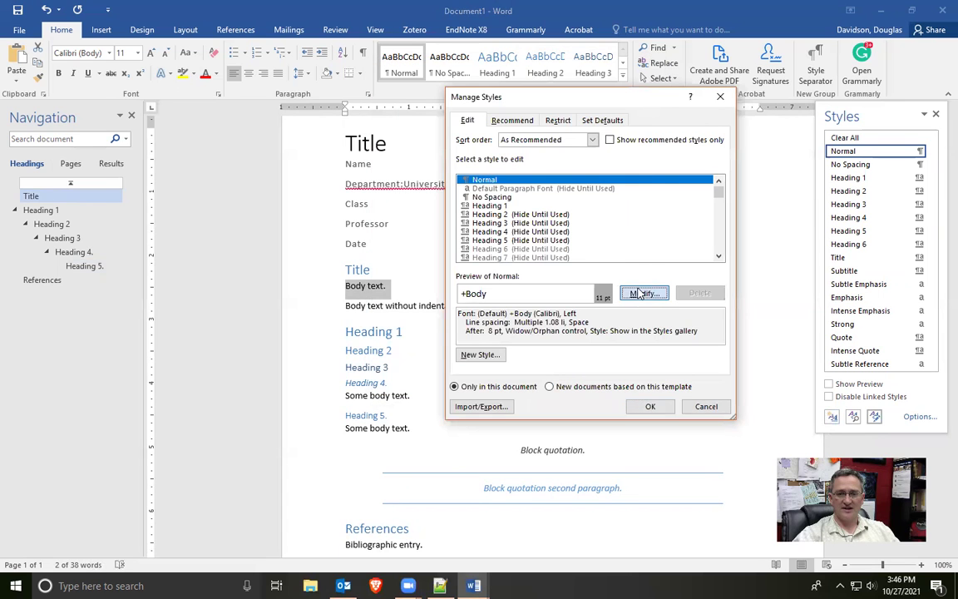
left_click(642, 293)
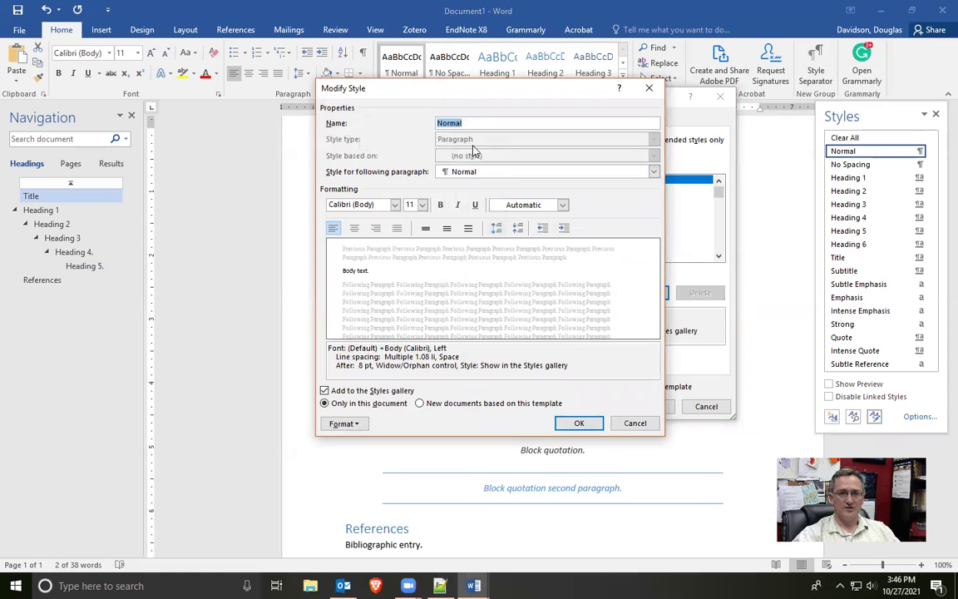
Set the Normal style to Times New Roman, 12 pt, with double line spacing.
left_click(395, 205)
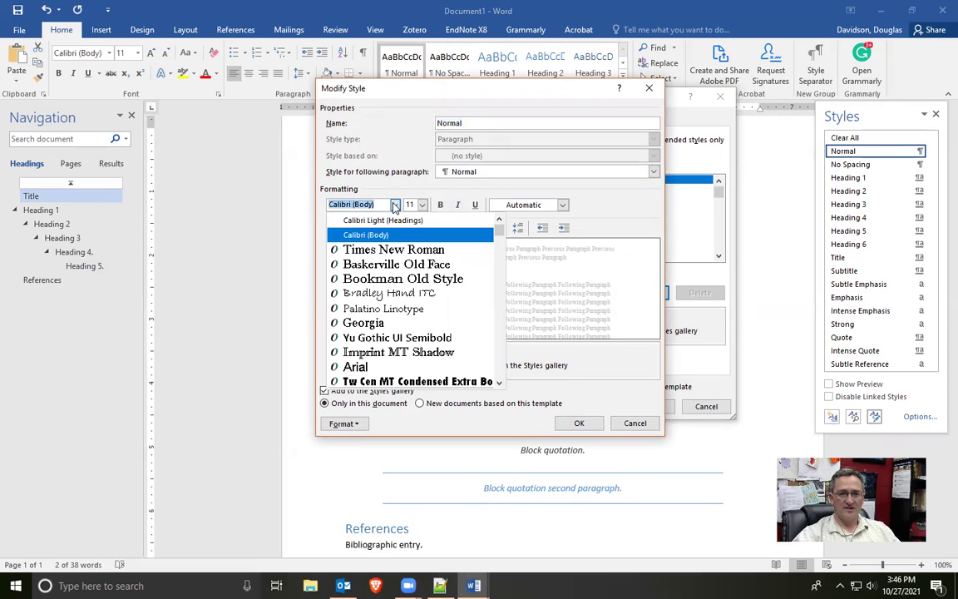
left_click(384, 250)
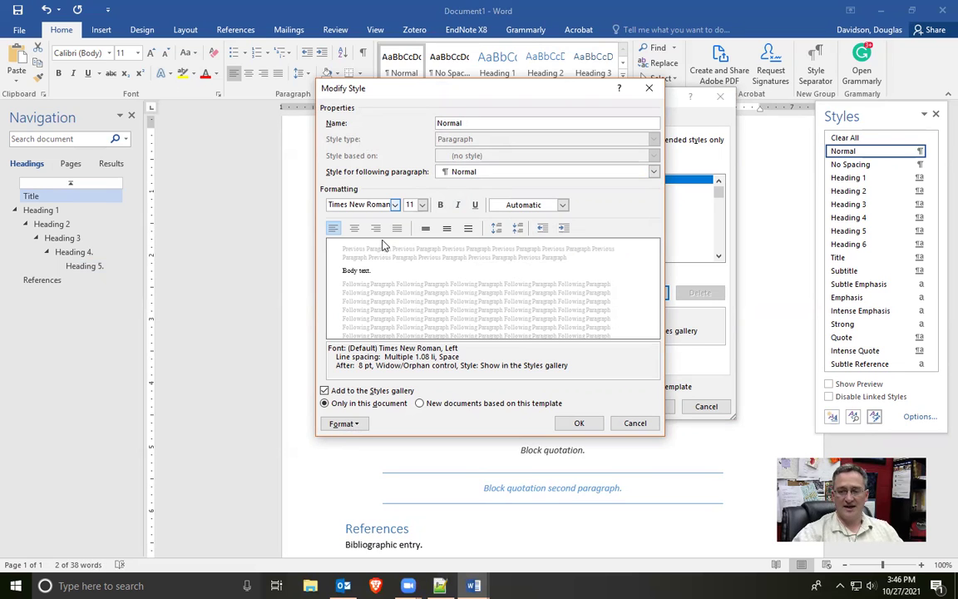
left_click(422, 205)
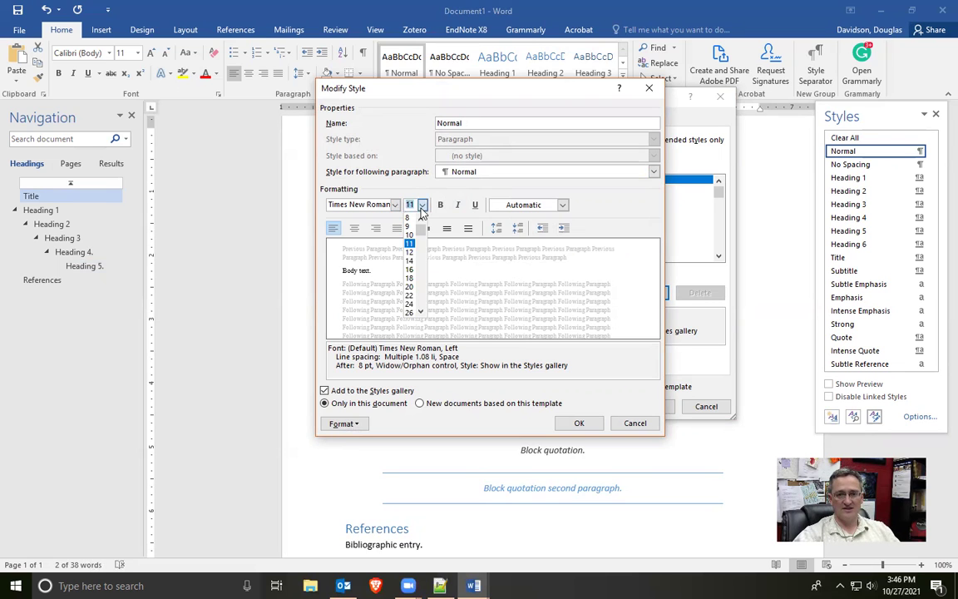
left_click(409, 252)
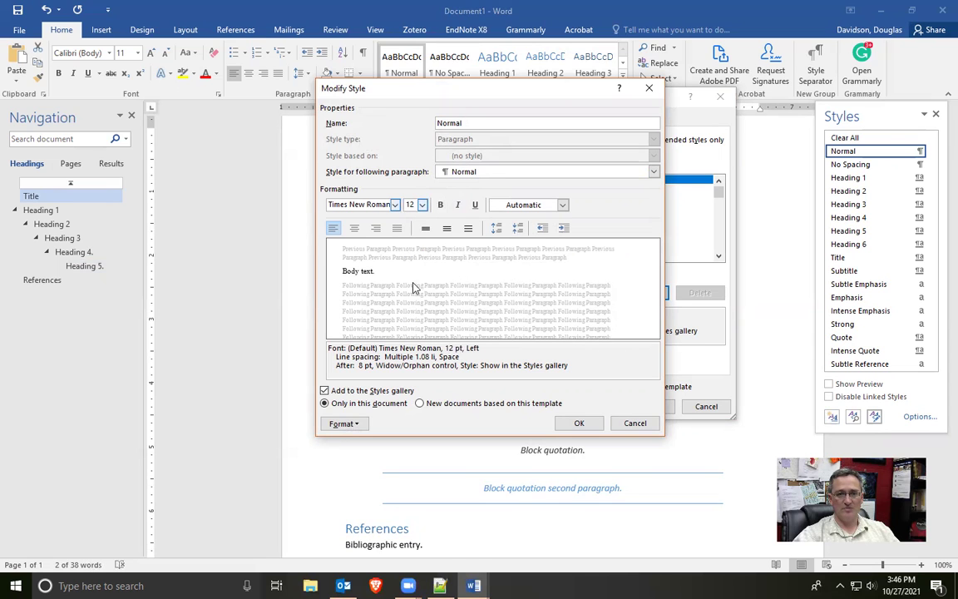
left_click(468, 230)
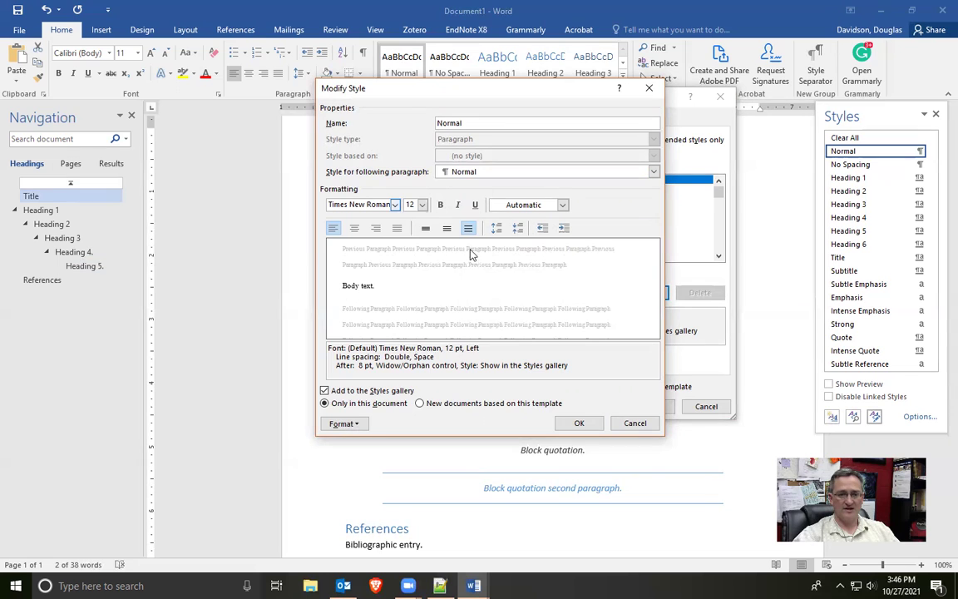
left_click(342, 426)
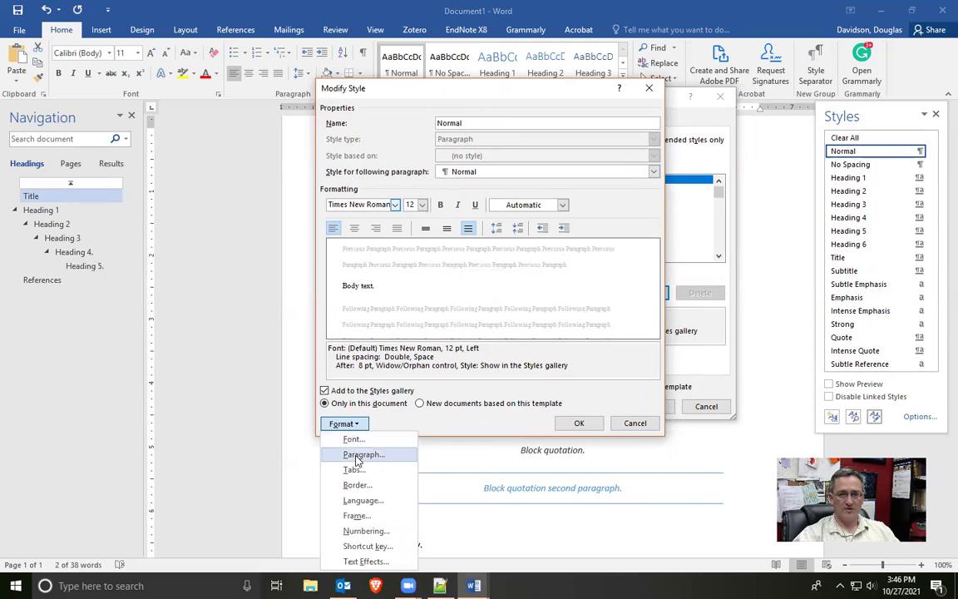
Give Normal 0 pt spacing after and a 0.5" first-line indent, then confirm all dialogs.
left_click(359, 456)
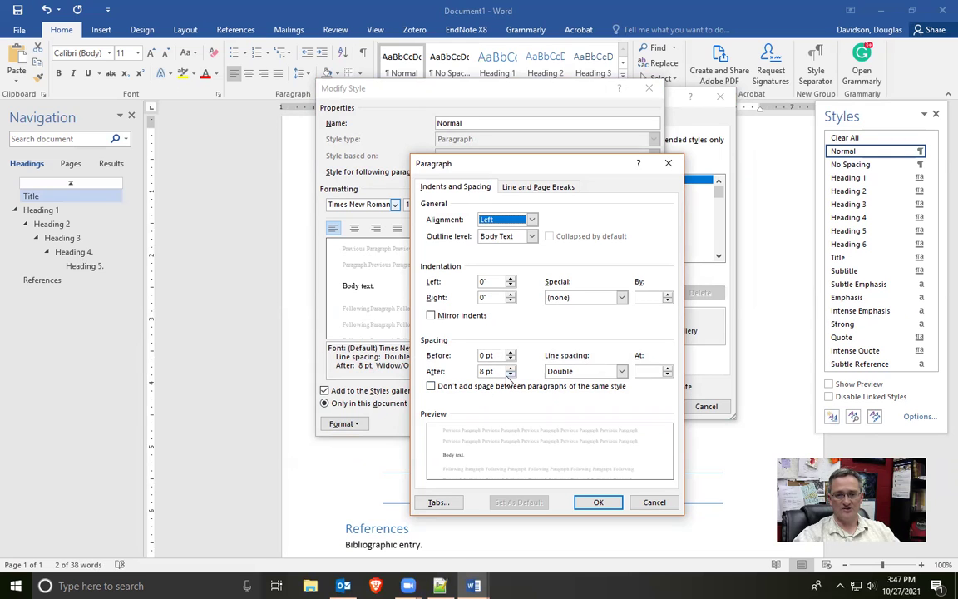
left_click(510, 374)
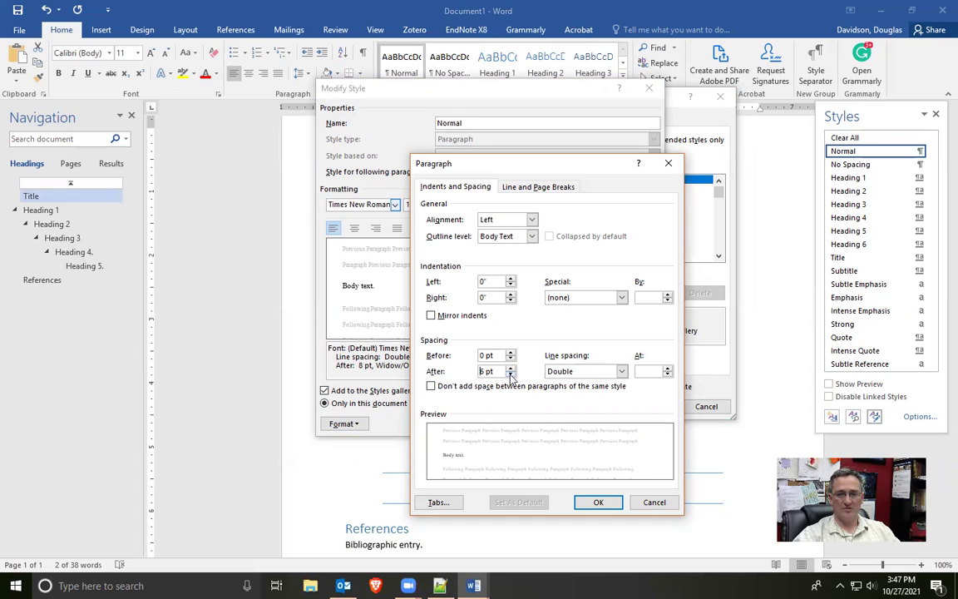
left_click(511, 375)
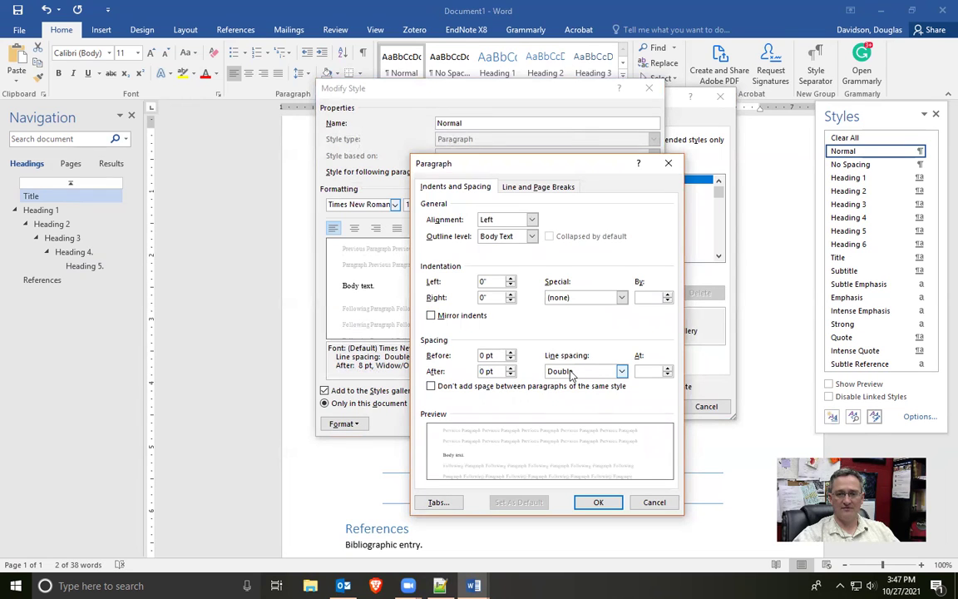
left_click(621, 296)
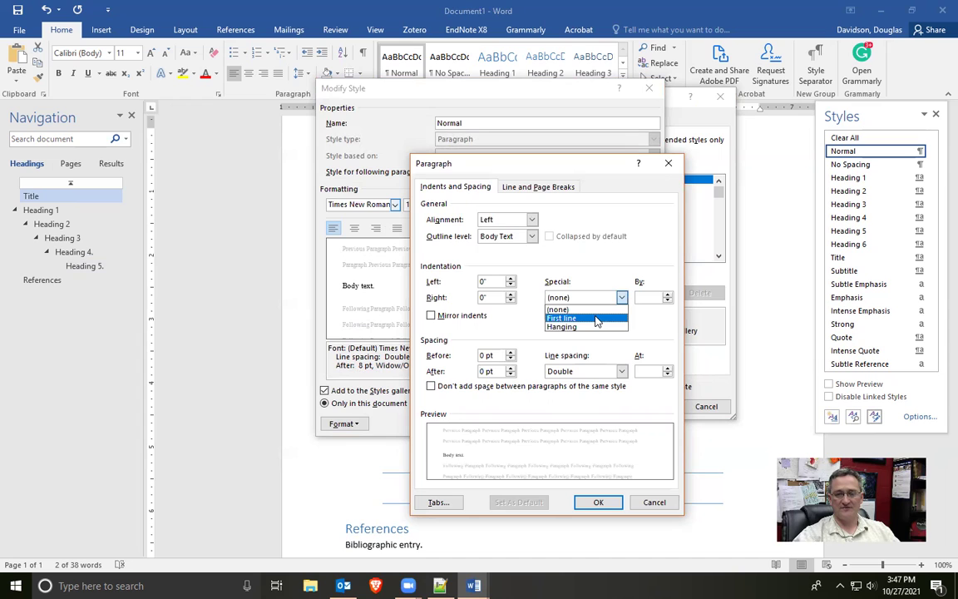
left_click(596, 319)
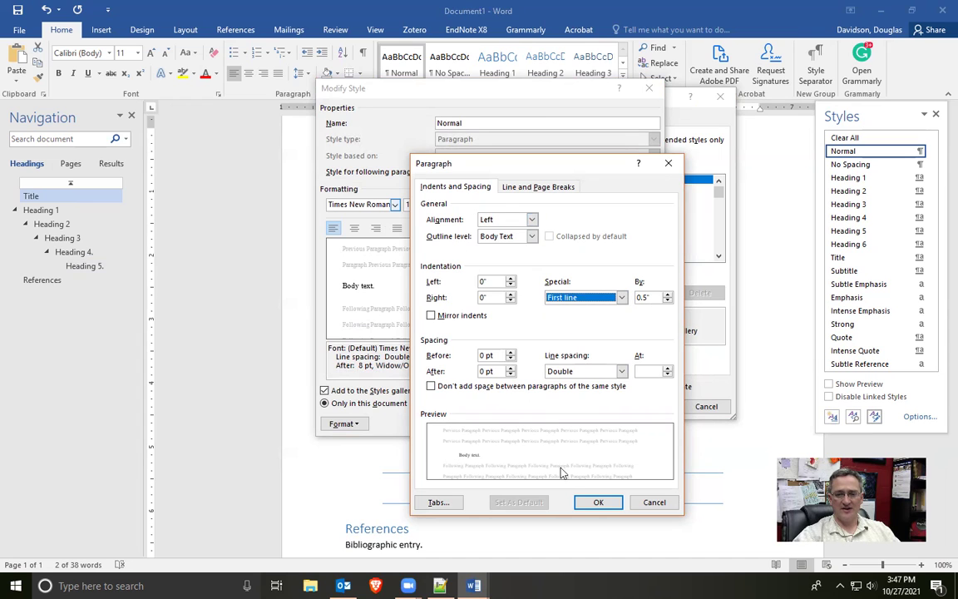
left_click(598, 502)
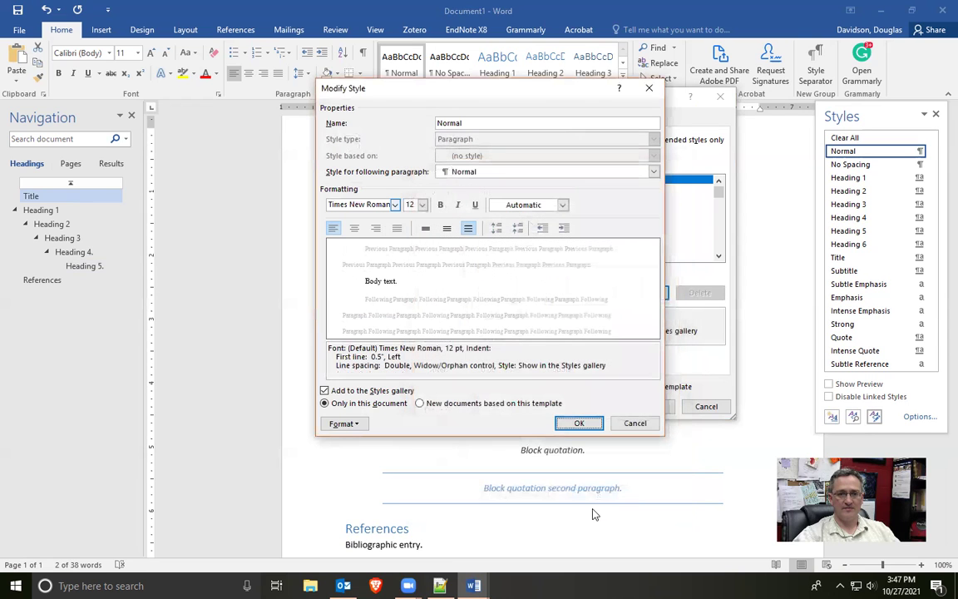
left_click(580, 424)
left_click(651, 407)
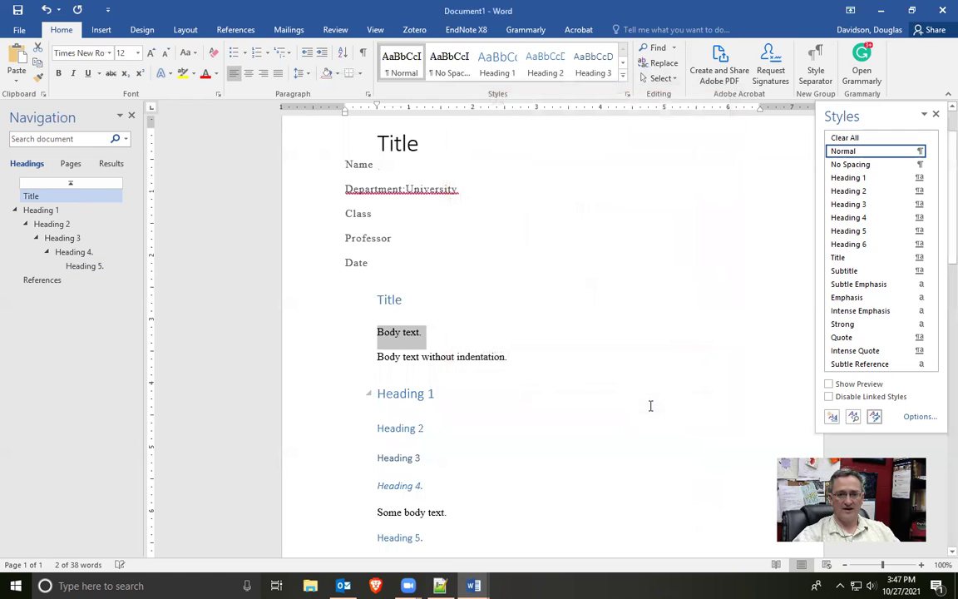
Select the top Title line and open Manage Styles on the Title style.
scroll(464, 278, "down", 2)
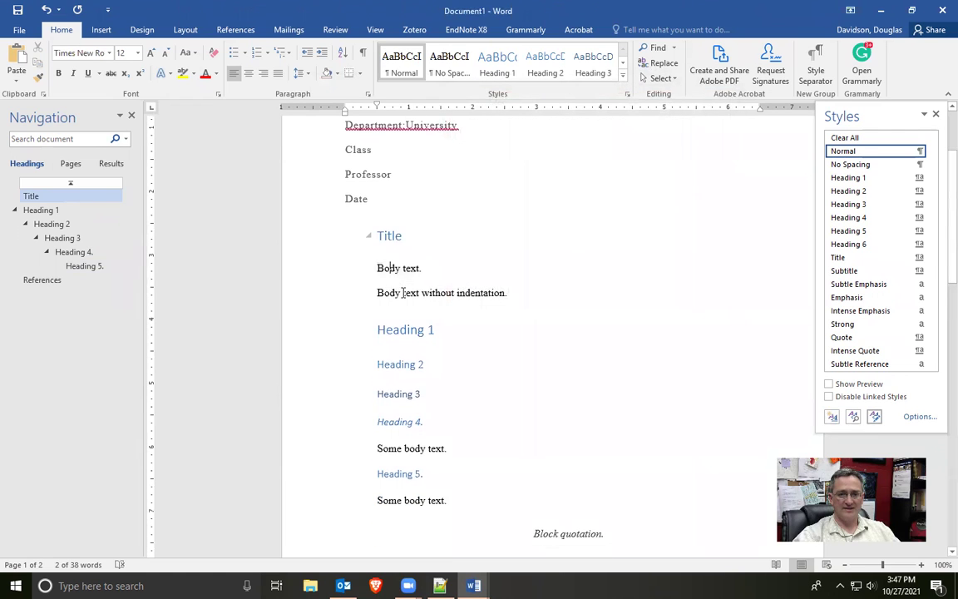
scroll(388, 278, "down", 5)
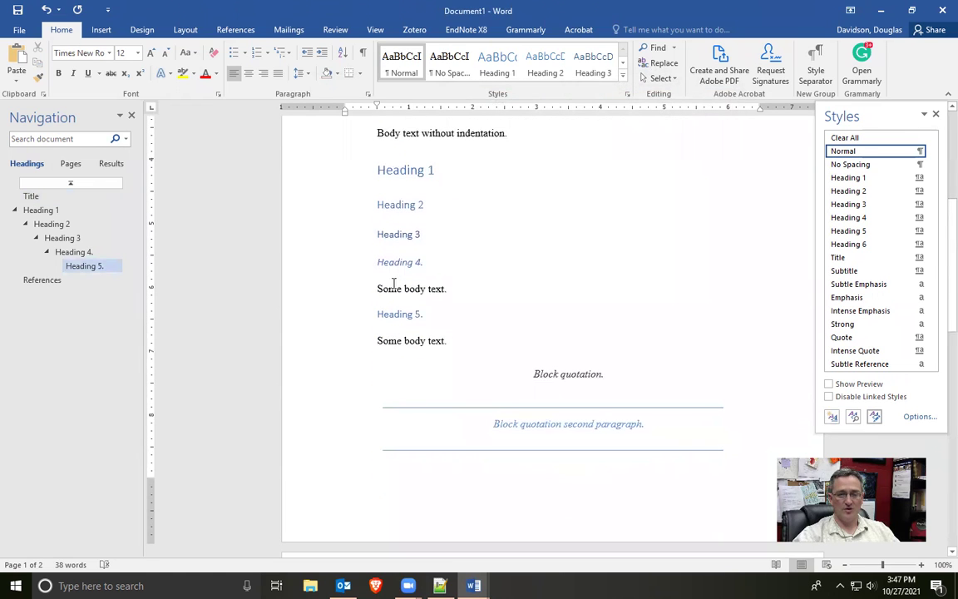
scroll(415, 347, "up", 9)
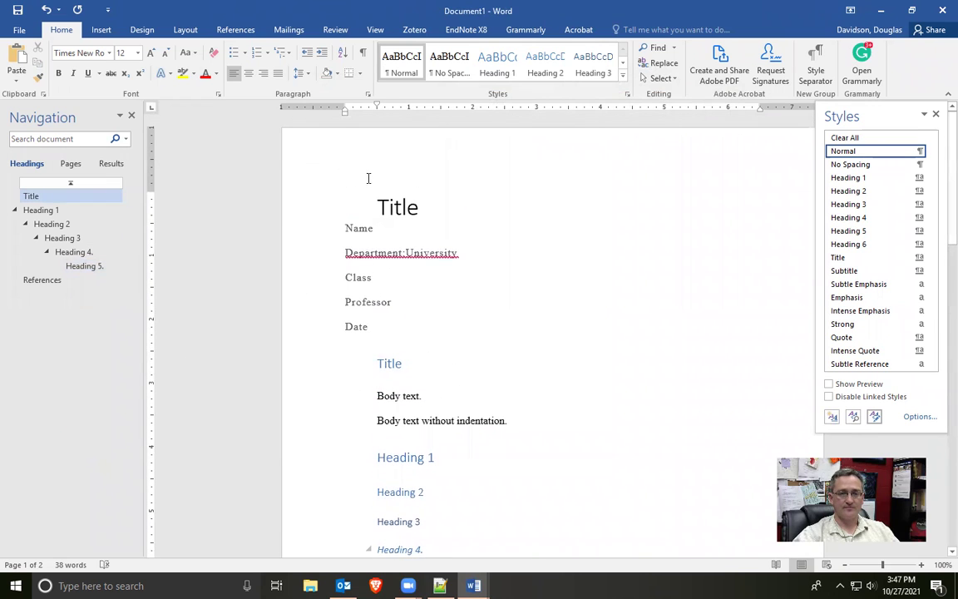
left_click(273, 199)
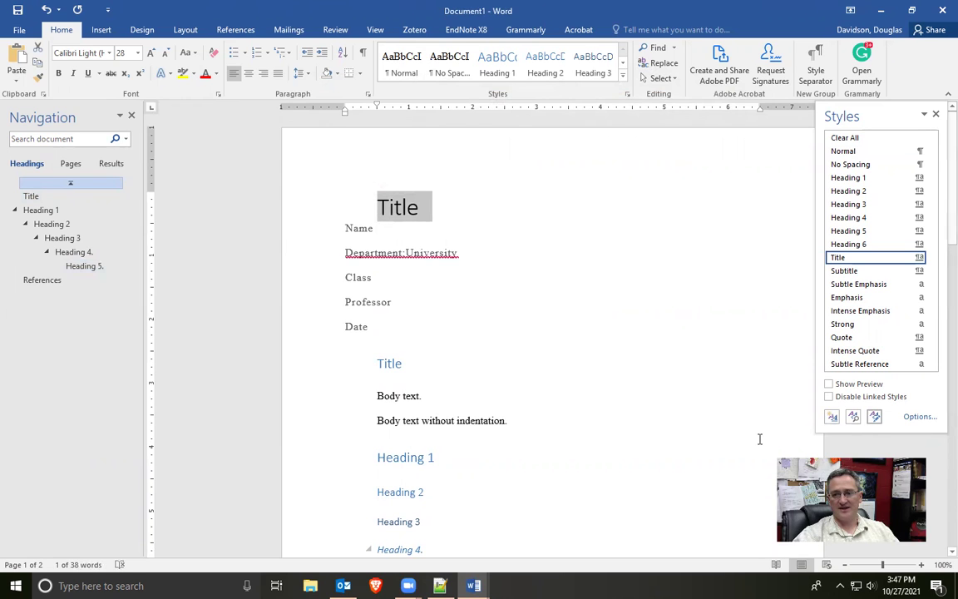
left_click(874, 417)
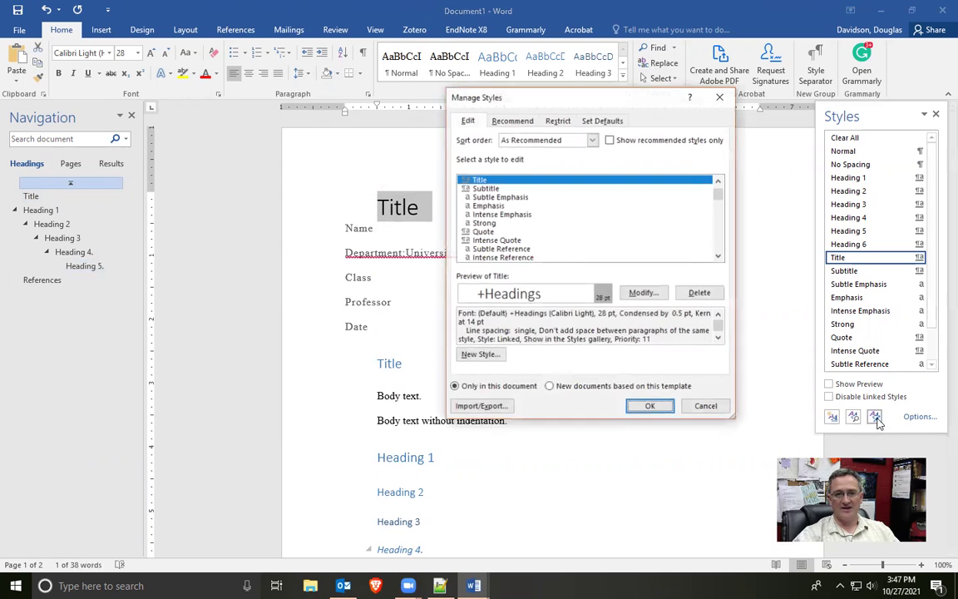
Give the Title style Times New Roman 12 pt, centred and bold.
left_click(654, 297)
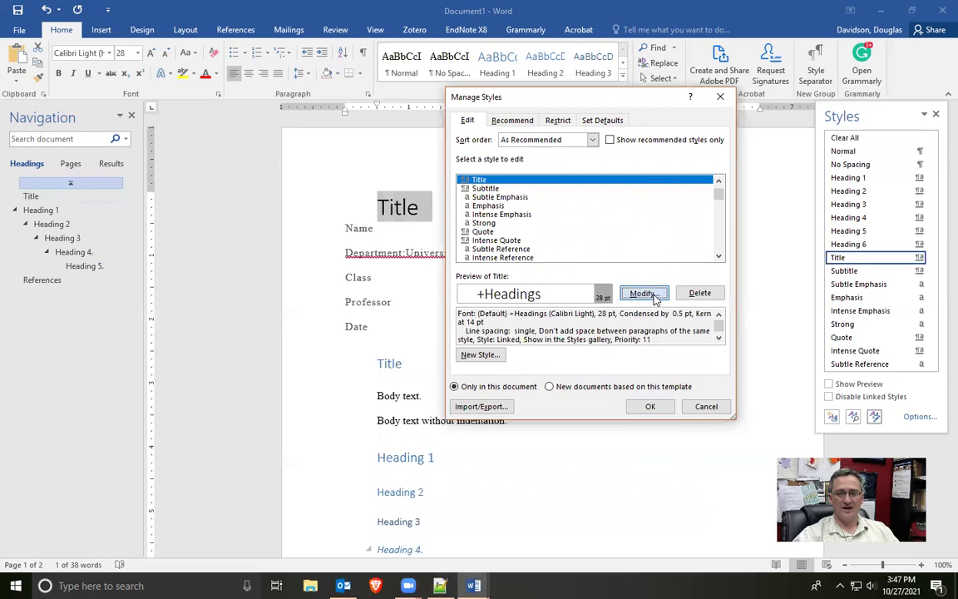
left_click(395, 204)
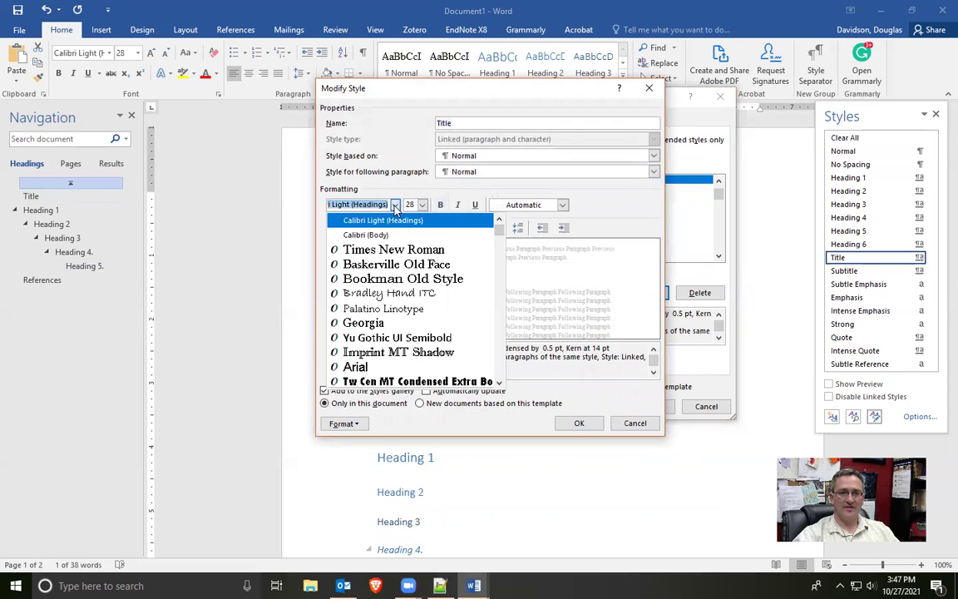
left_click(391, 250)
left_click(422, 204)
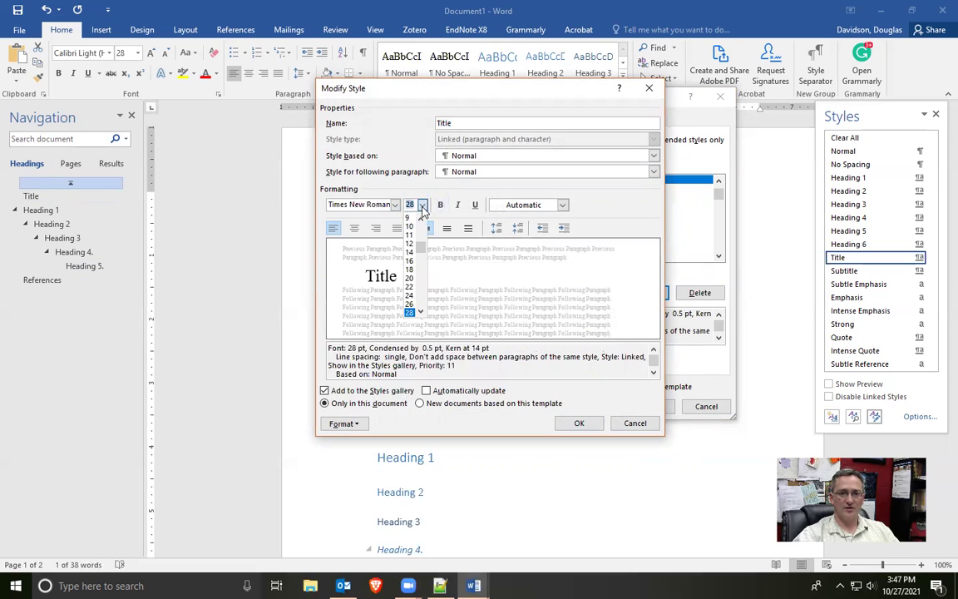
left_click(408, 243)
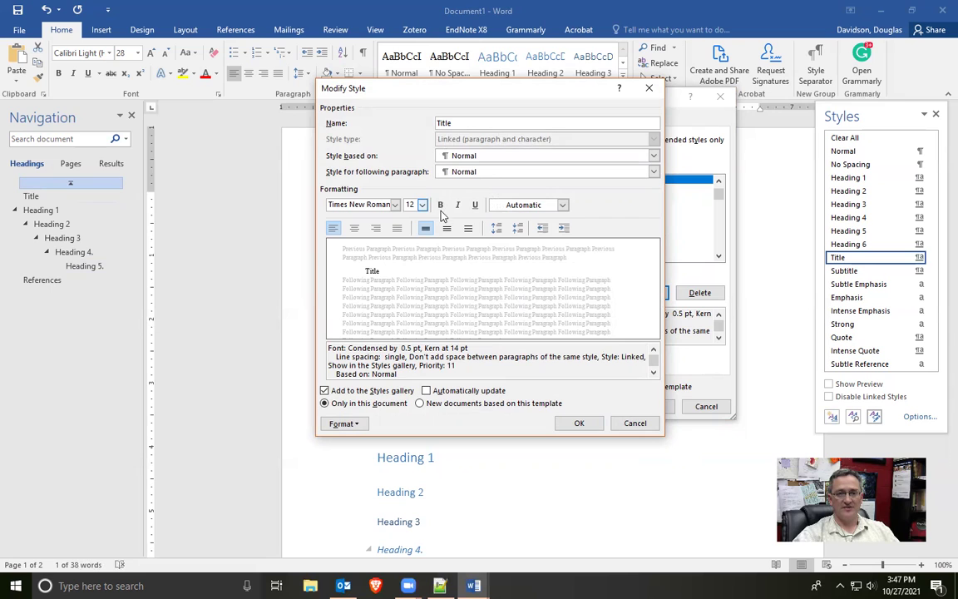
left_click(354, 228)
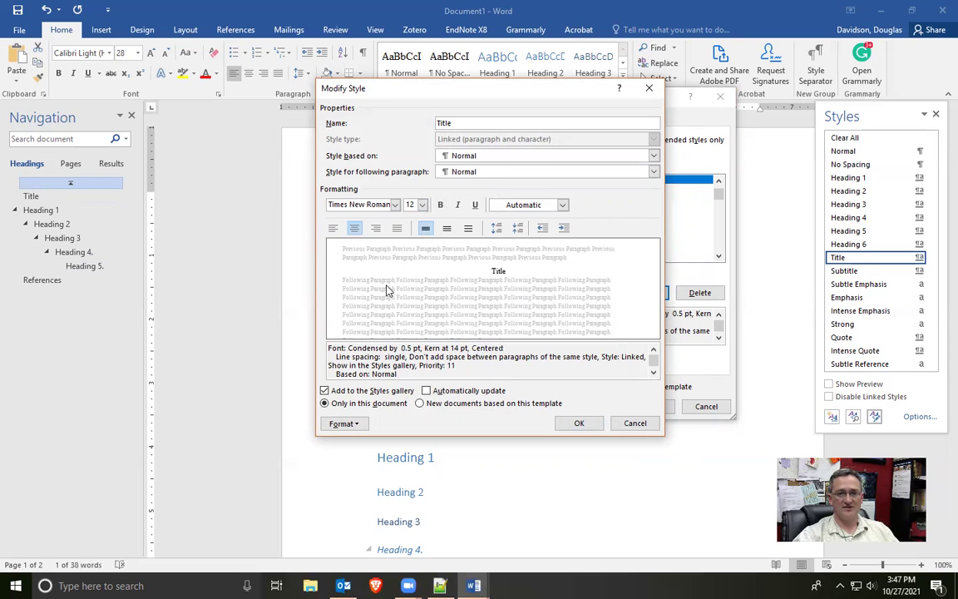
left_click(440, 205)
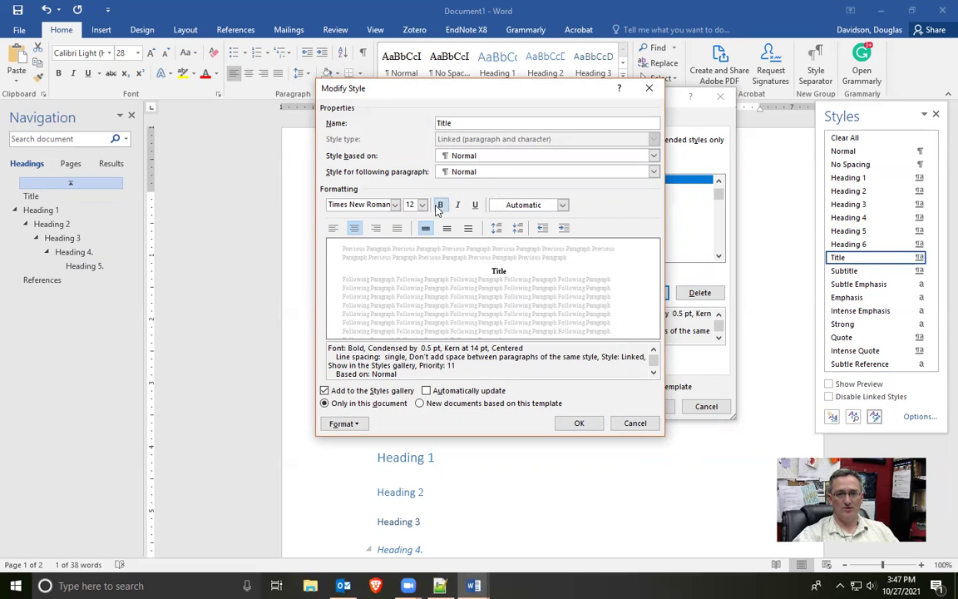
Set Title paragraphs to no first-line indent, double spacing, 96 pt before and 24 pt after.
left_click(341, 424)
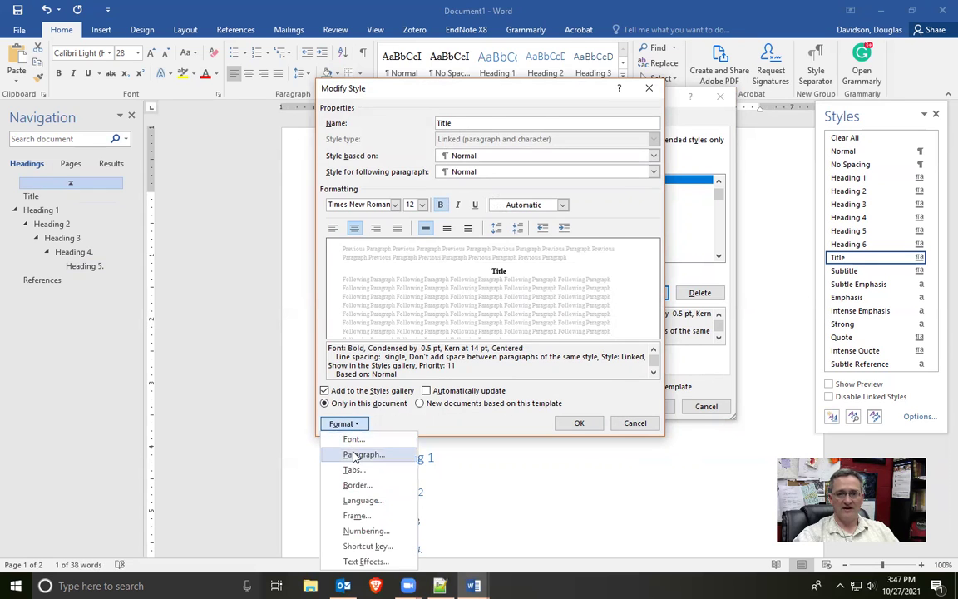
left_click(326, 456)
left_click(621, 297)
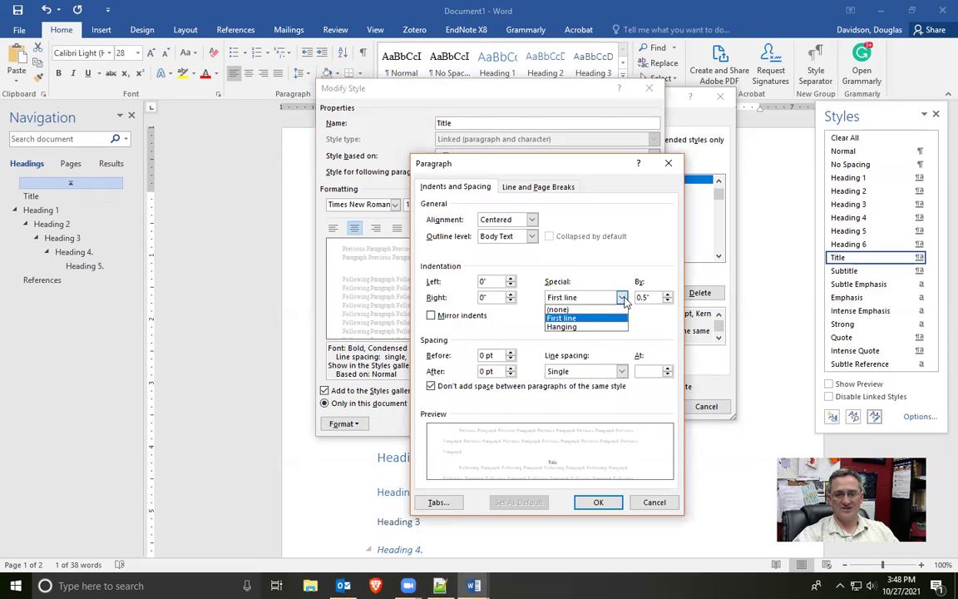
left_click(570, 310)
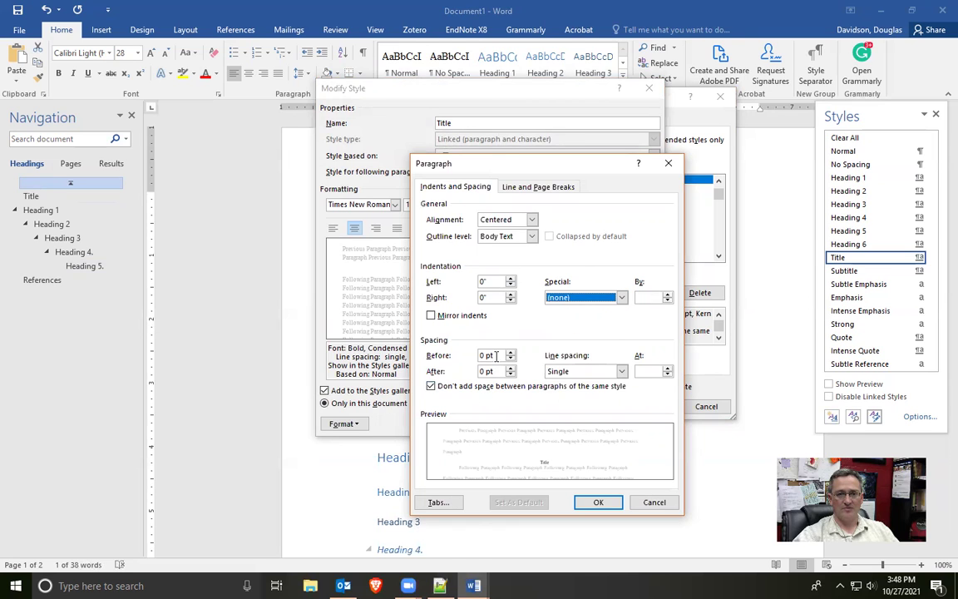
left_click(621, 370)
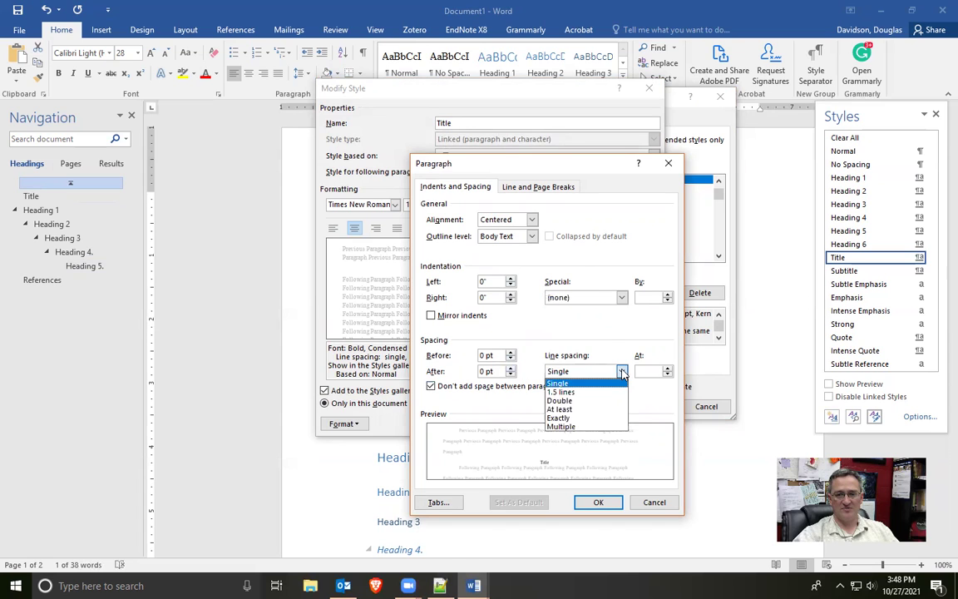
left_click(592, 401)
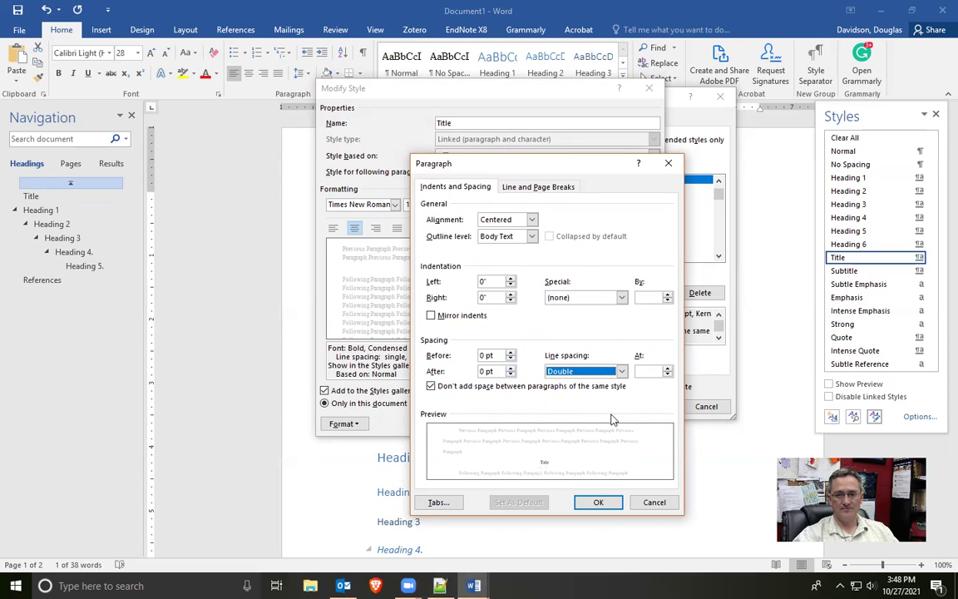
left_click(510, 352)
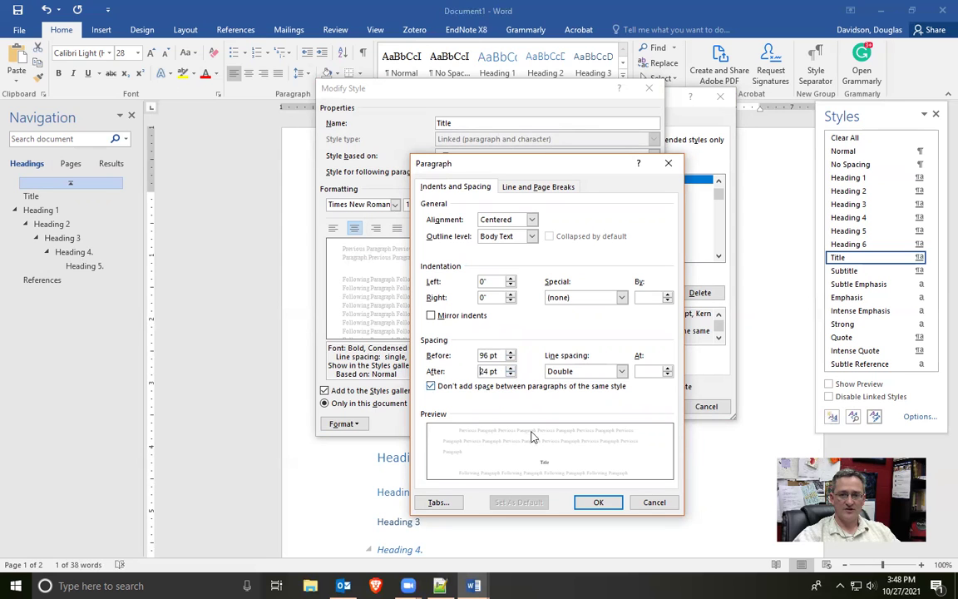
left_click(597, 504)
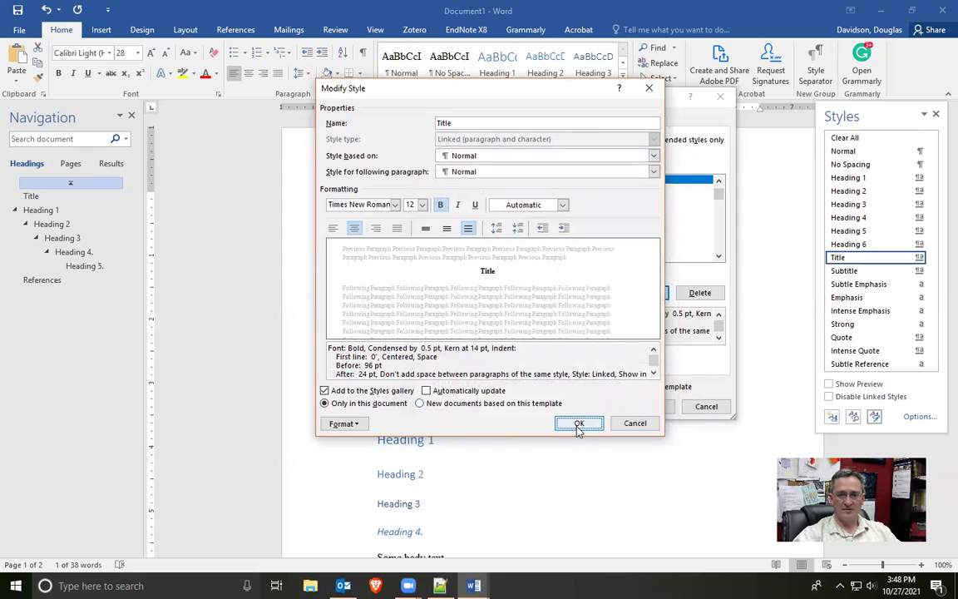
left_click(577, 425)
left_click(645, 406)
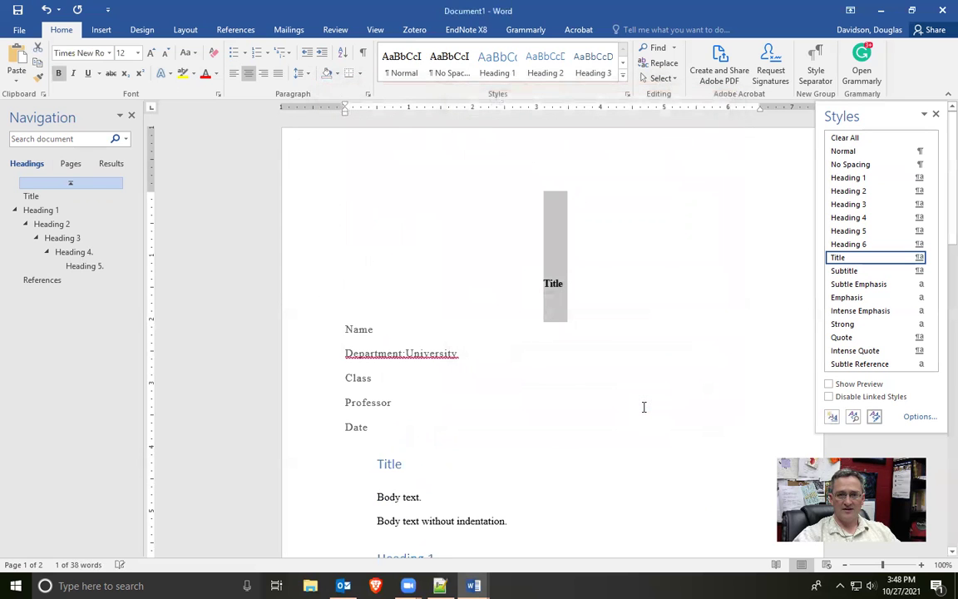
Select the title-page lines from Name through Date.
left_click(581, 302)
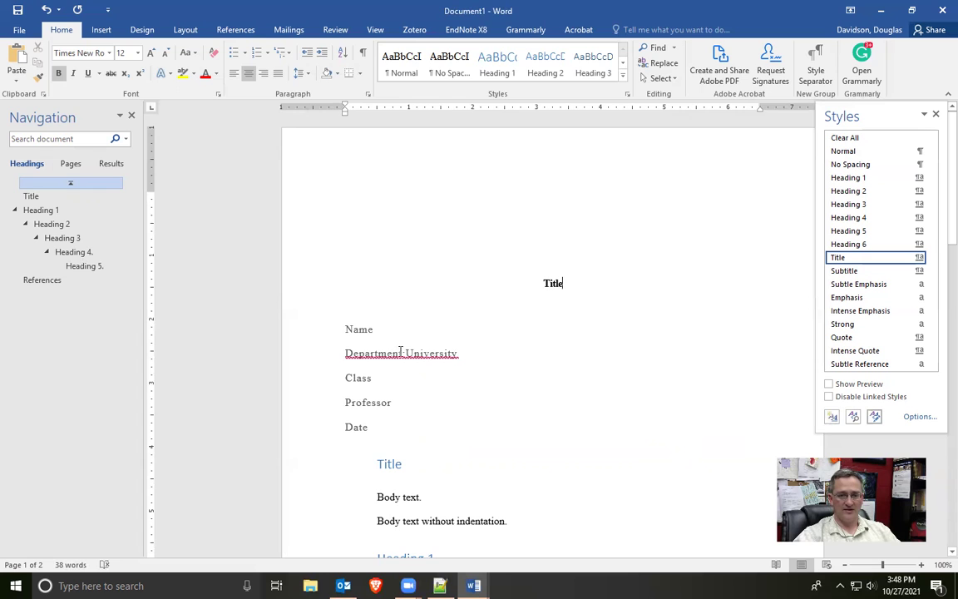
scroll(317, 367, "down", 2)
left_click_drag(307, 268, 312, 379)
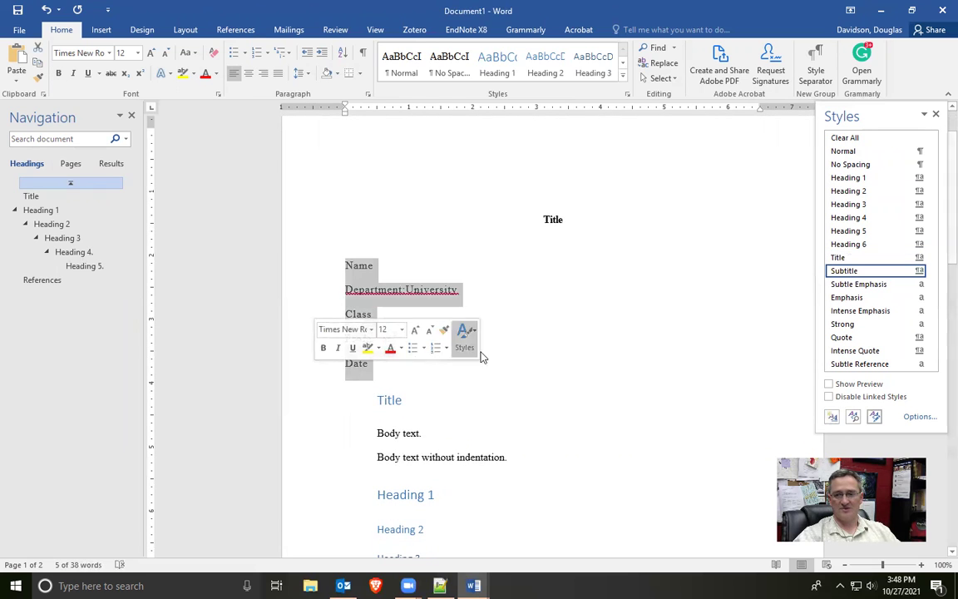
Set the Subtitle style's font colour to Automatic and centre its text.
left_click(874, 418)
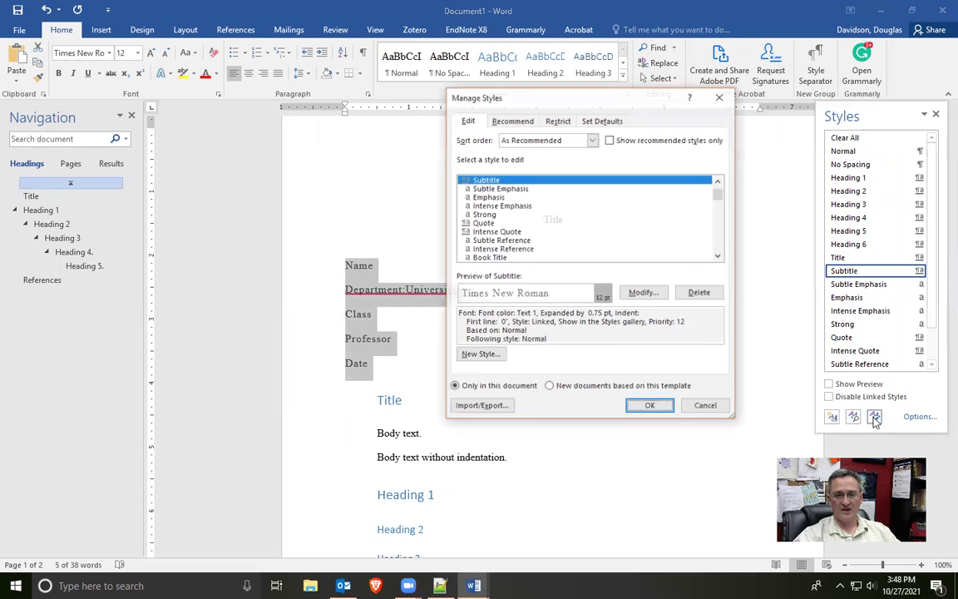
left_click(642, 294)
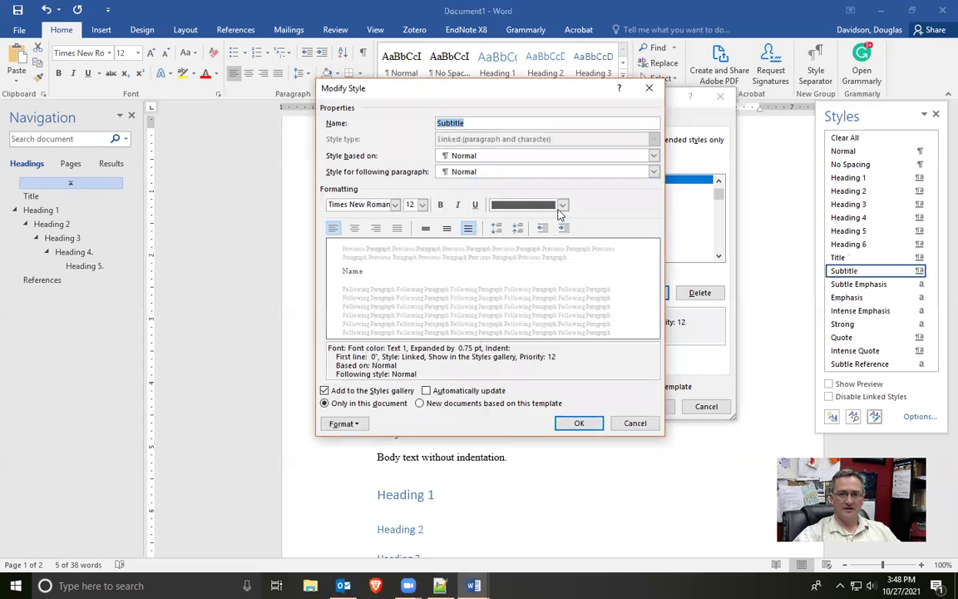
left_click(562, 206)
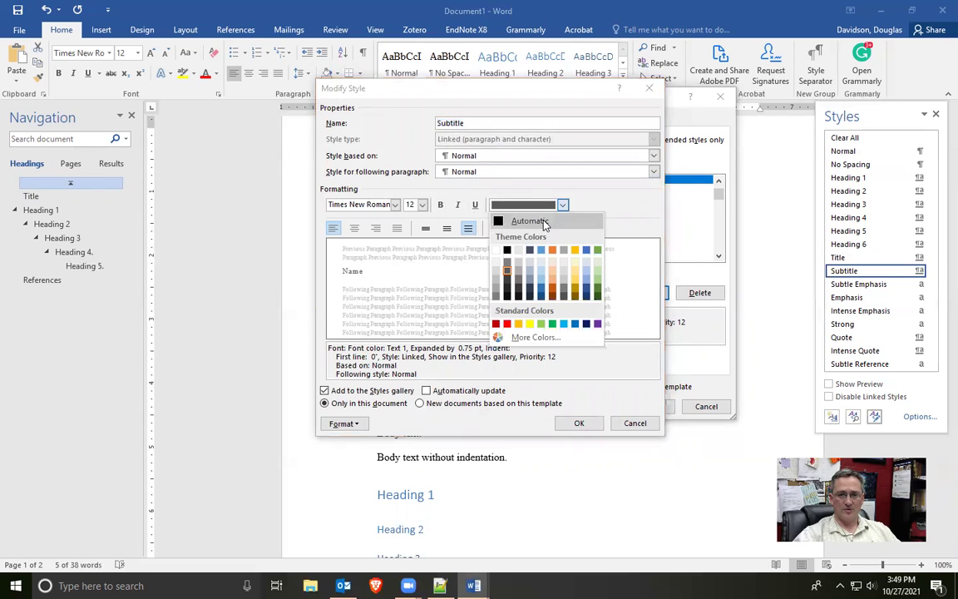
left_click(540, 221)
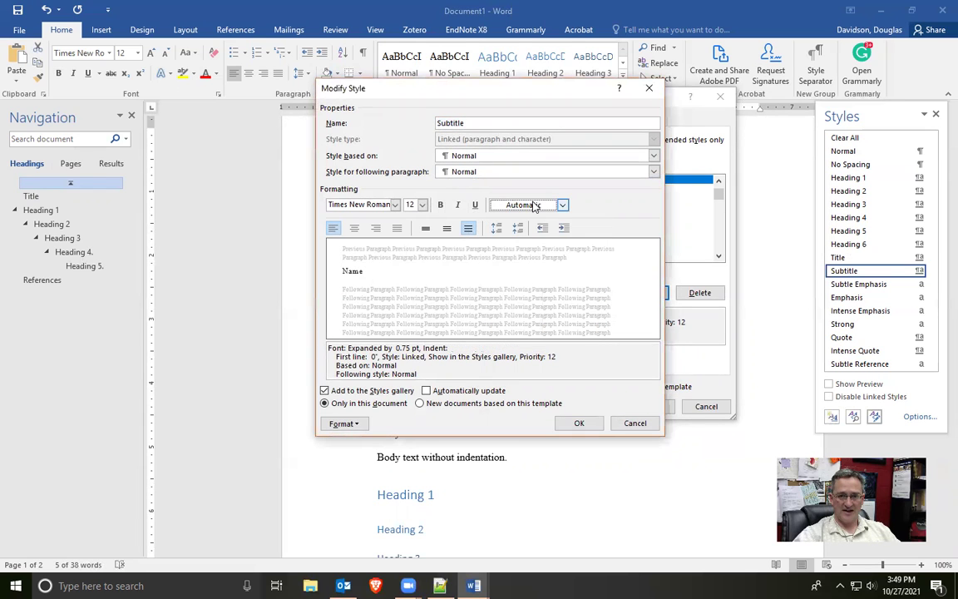
left_click(562, 205)
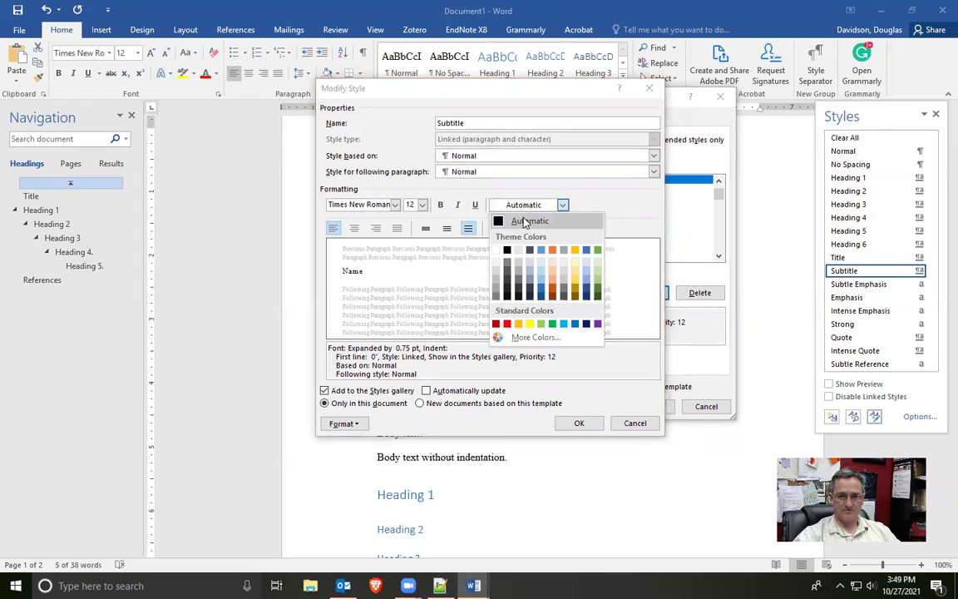
left_click(528, 221)
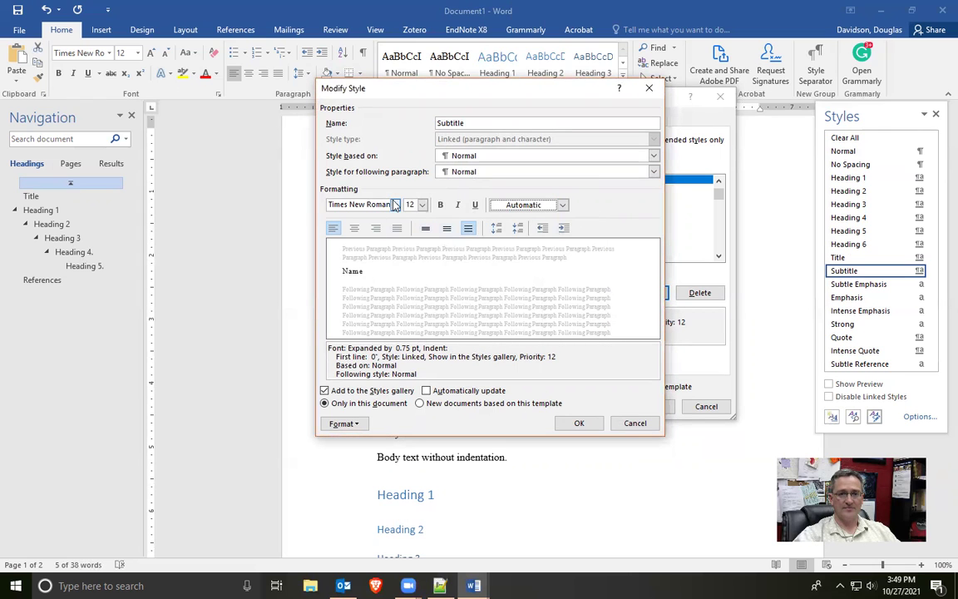
left_click(344, 424)
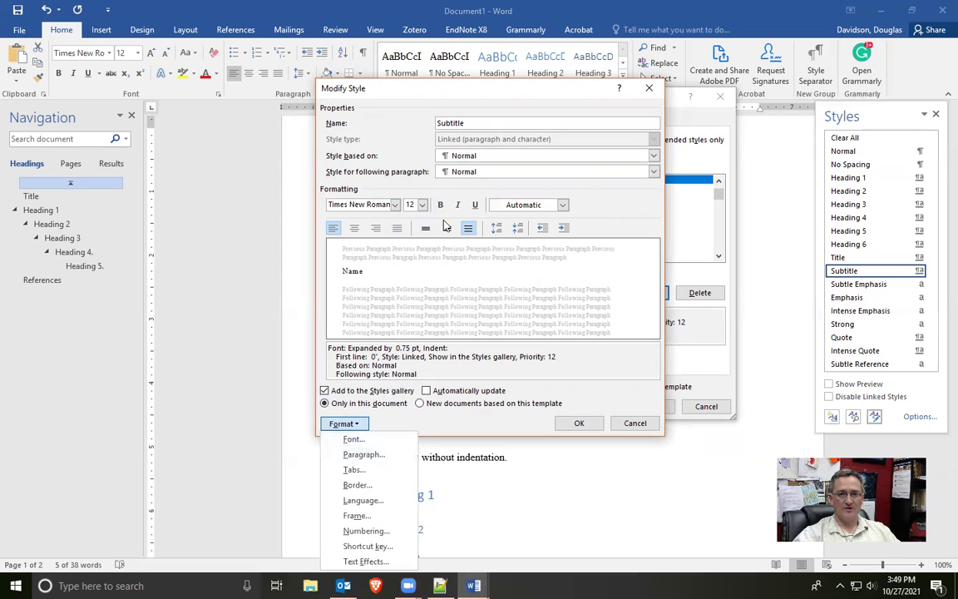
left_click(354, 228)
left_click(354, 228)
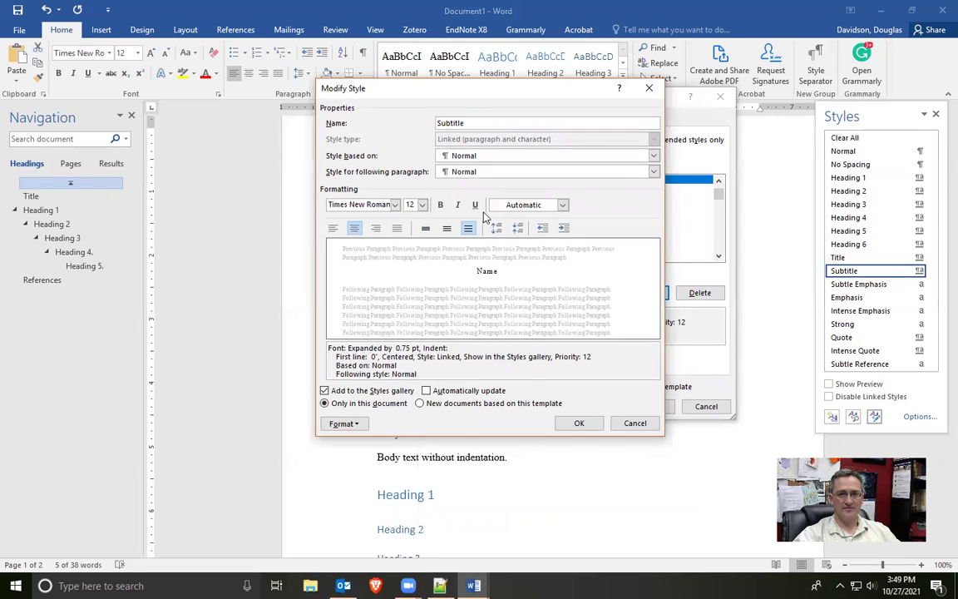
left_click(345, 424)
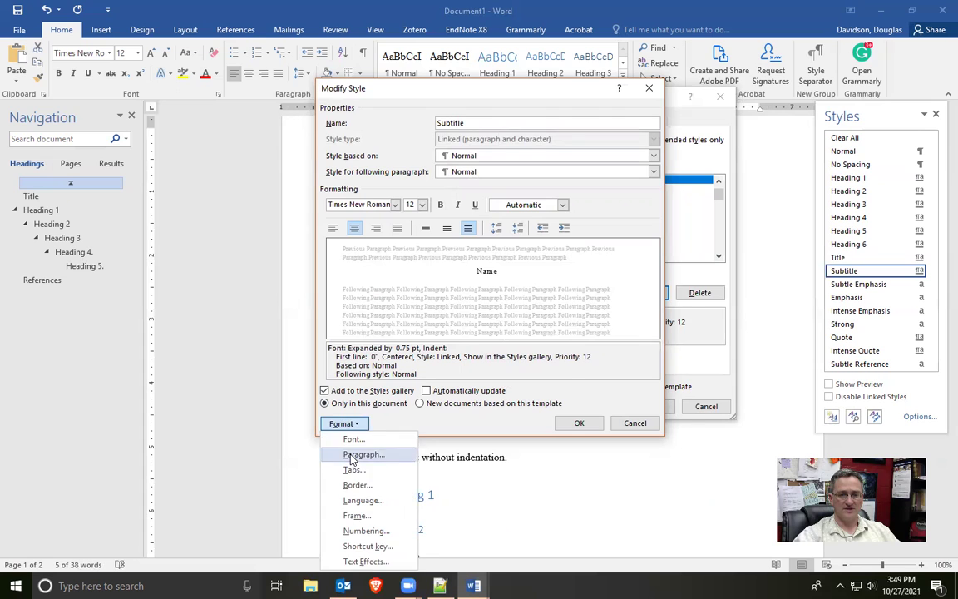
left_click(361, 453)
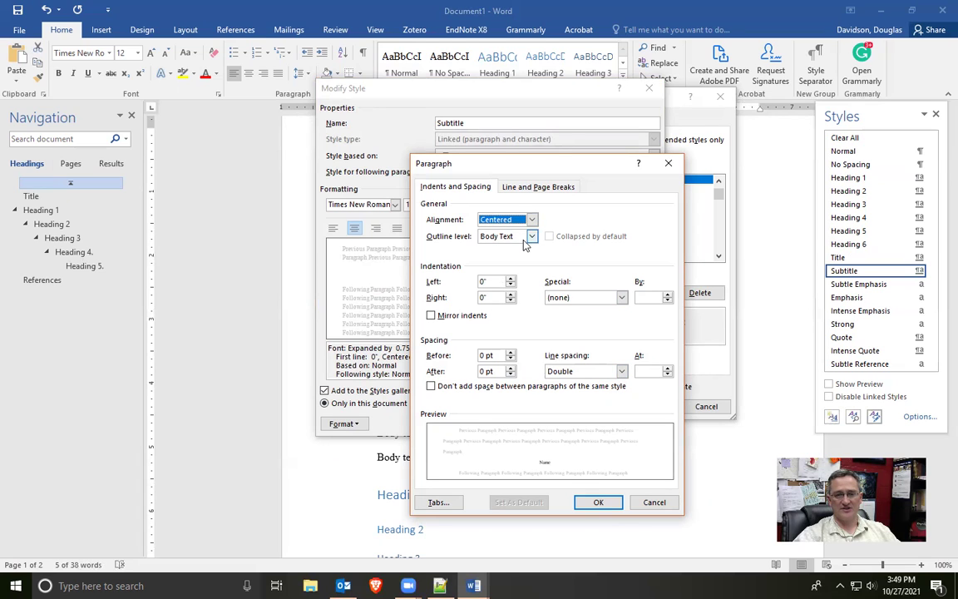
left_click(596, 501)
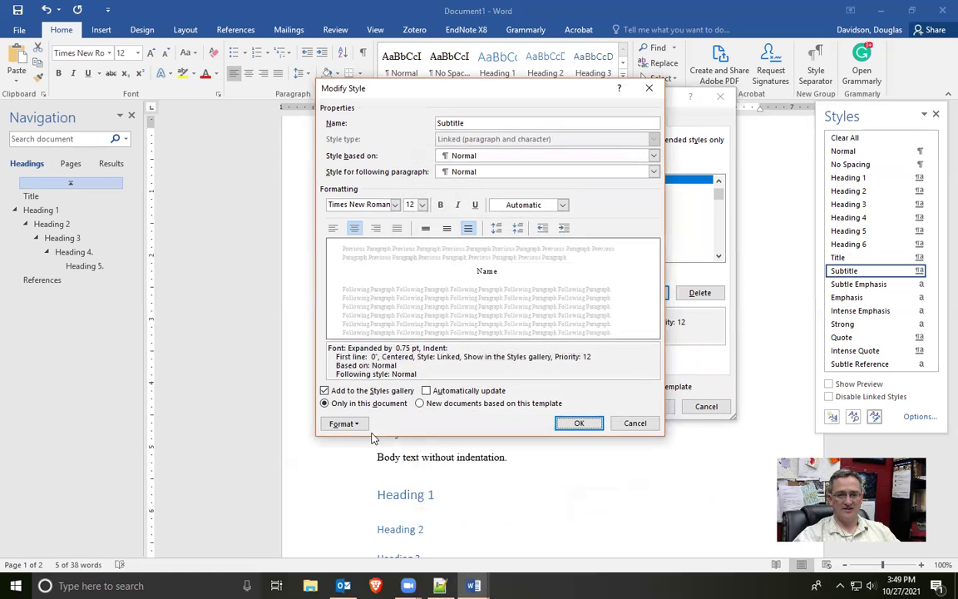
Reset the Subtitle style's character spacing to Normal and save the style.
left_click(358, 424)
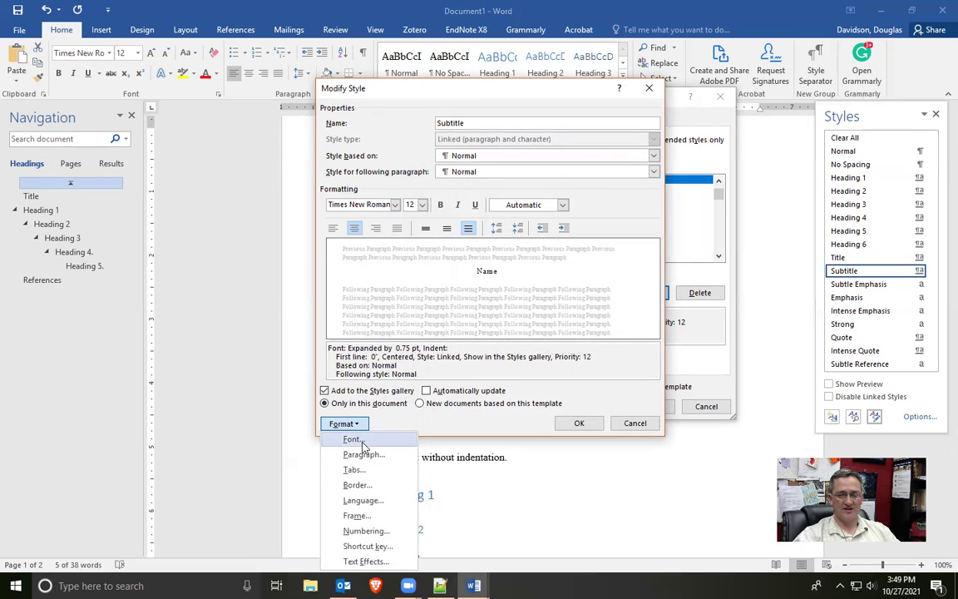
left_click(352, 439)
left_click(277, 174)
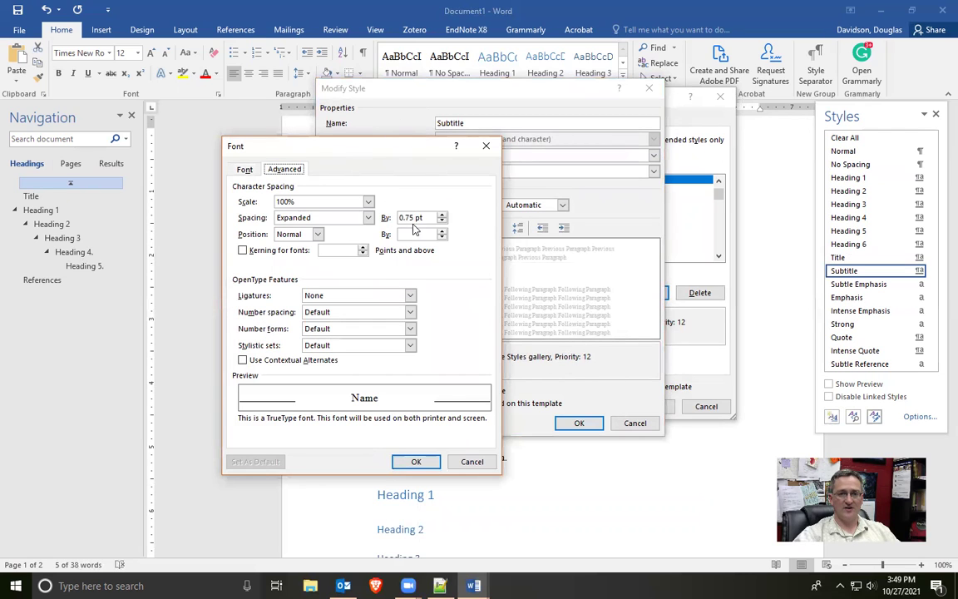
left_click(367, 217)
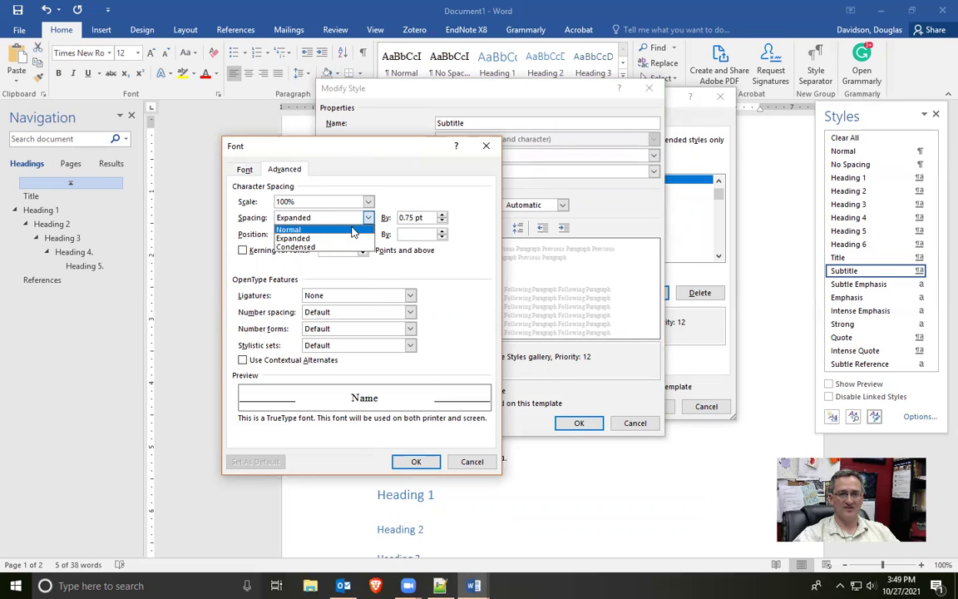
left_click(353, 231)
left_click(415, 462)
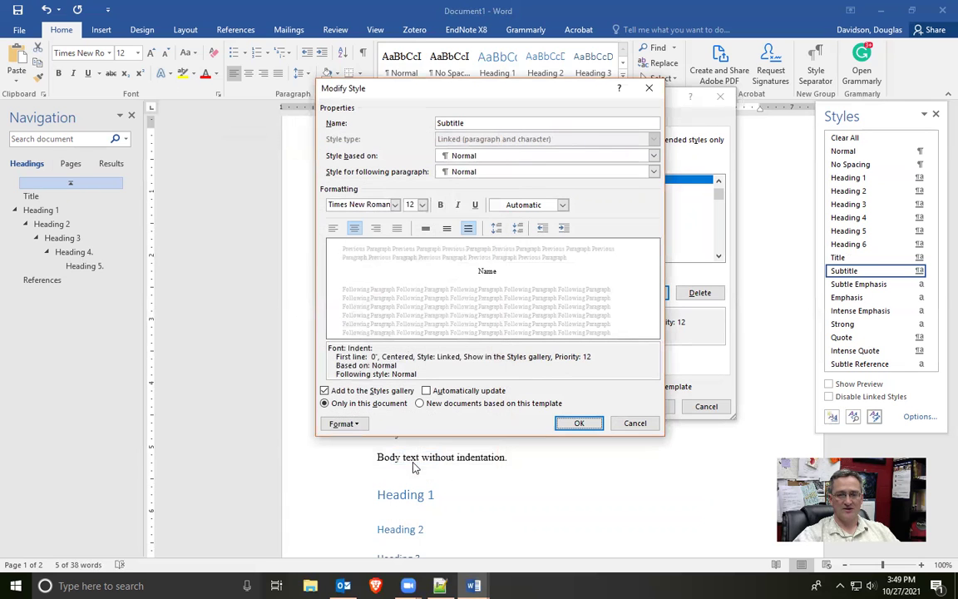
left_click(580, 423)
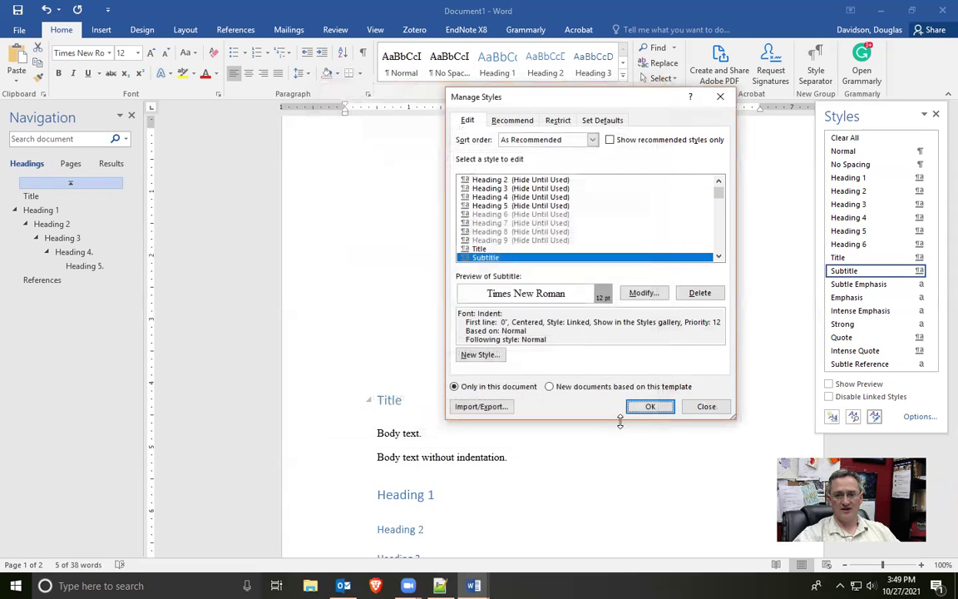
left_click(646, 405)
left_click(555, 314)
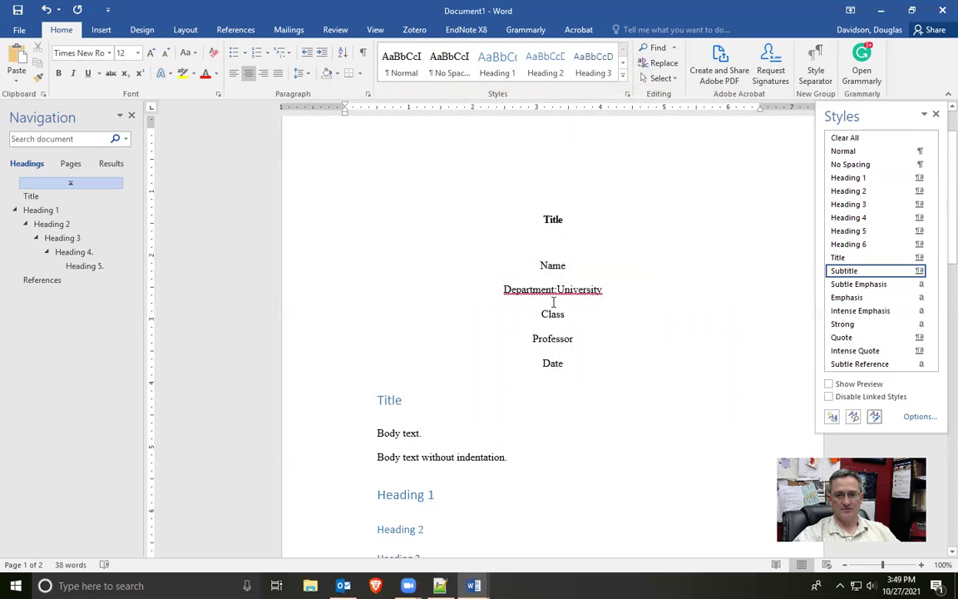
Add a colon after 'Department', then start a new style from the Title heading line.
left_click(557, 290)
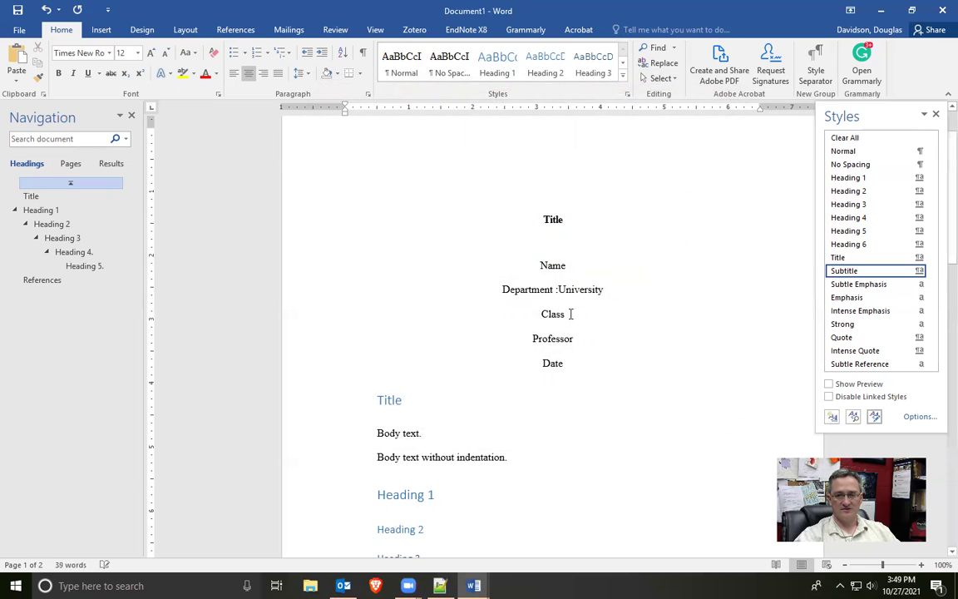
type(":")
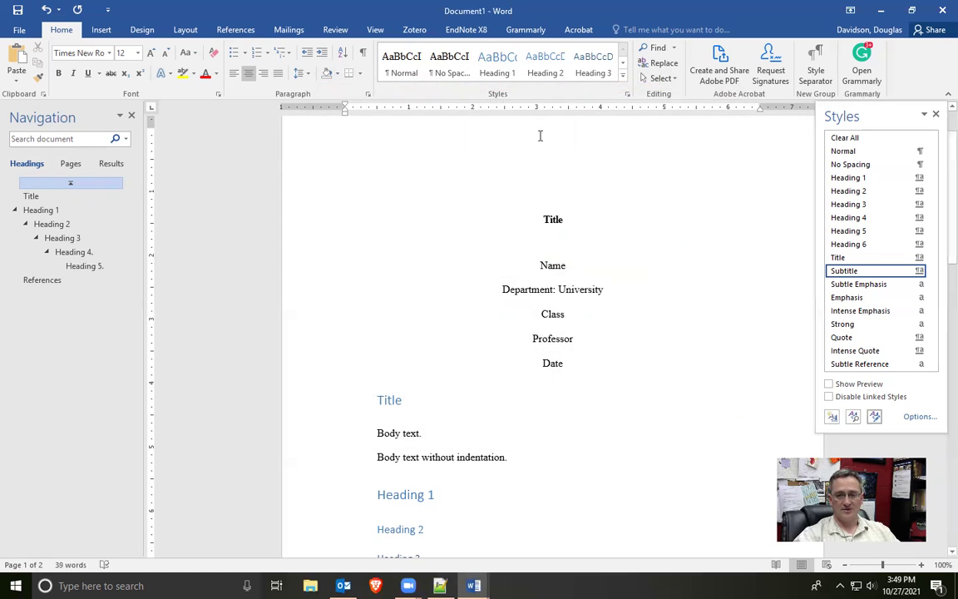
scroll(542, 241, "down", 1)
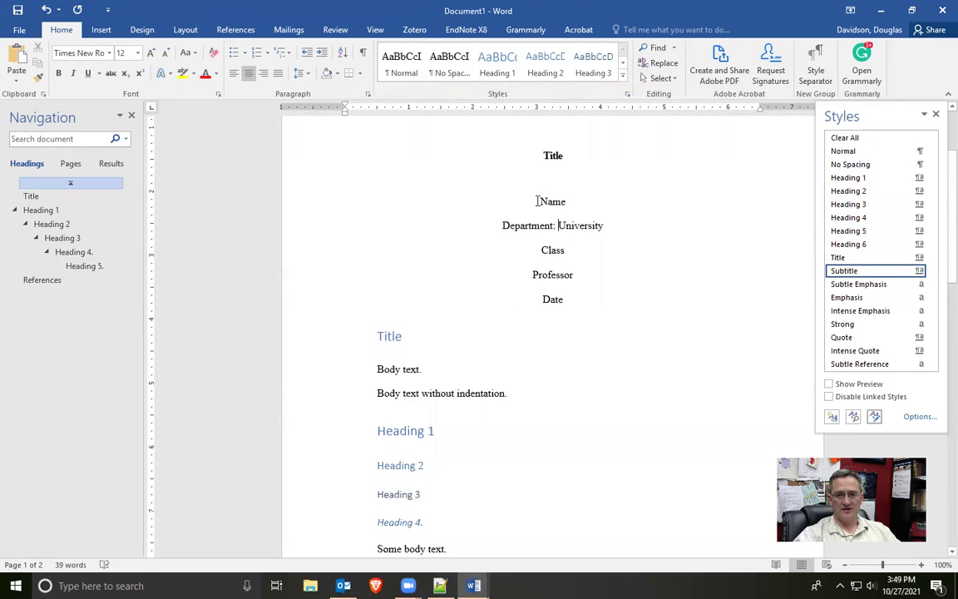
scroll(549, 195, "up", 2)
scroll(555, 191, "down", 2)
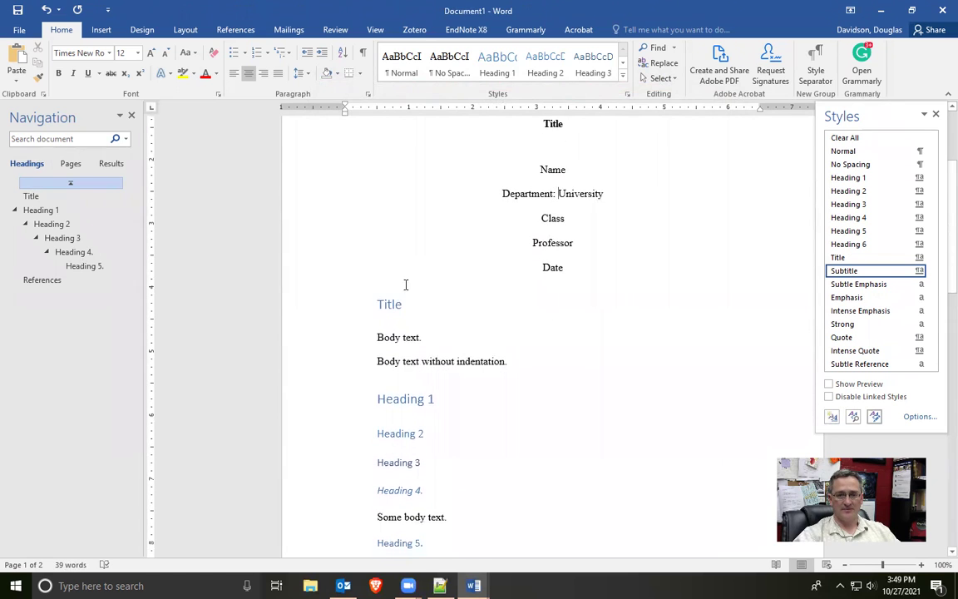
left_click(326, 308)
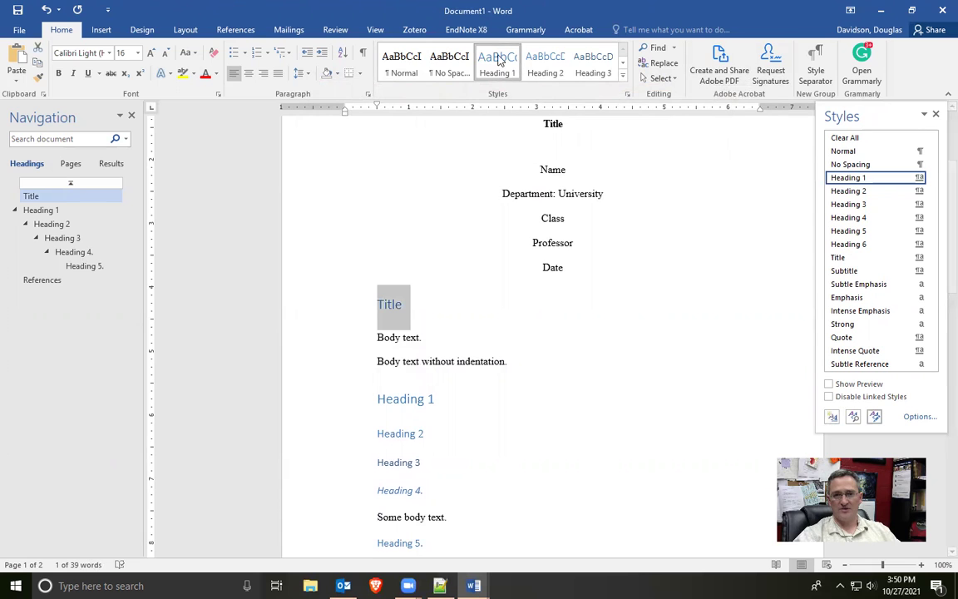
left_click(833, 418)
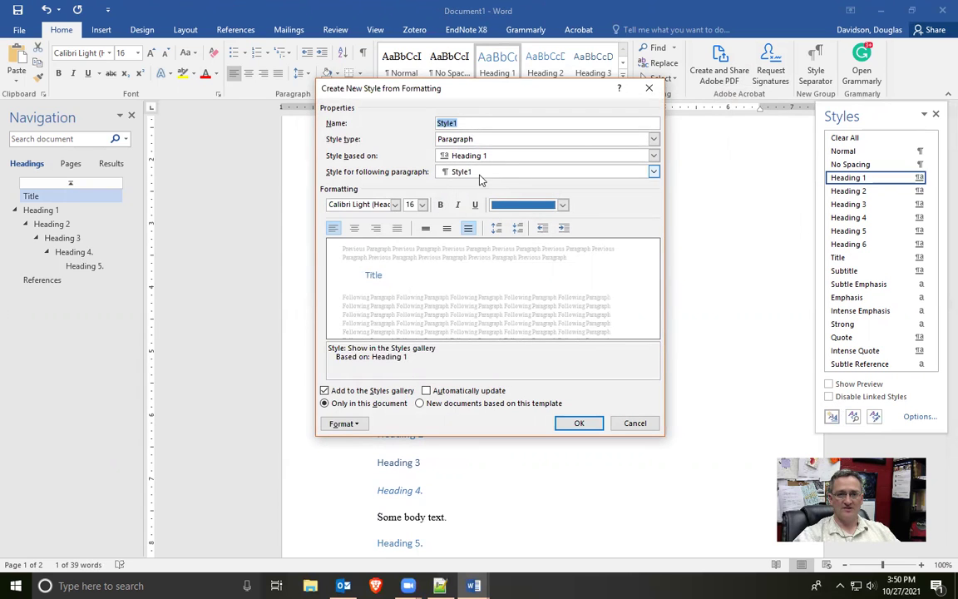
Name the new style 'Section Label', followed by Normal, with Automatic font colour.
left_click(481, 172)
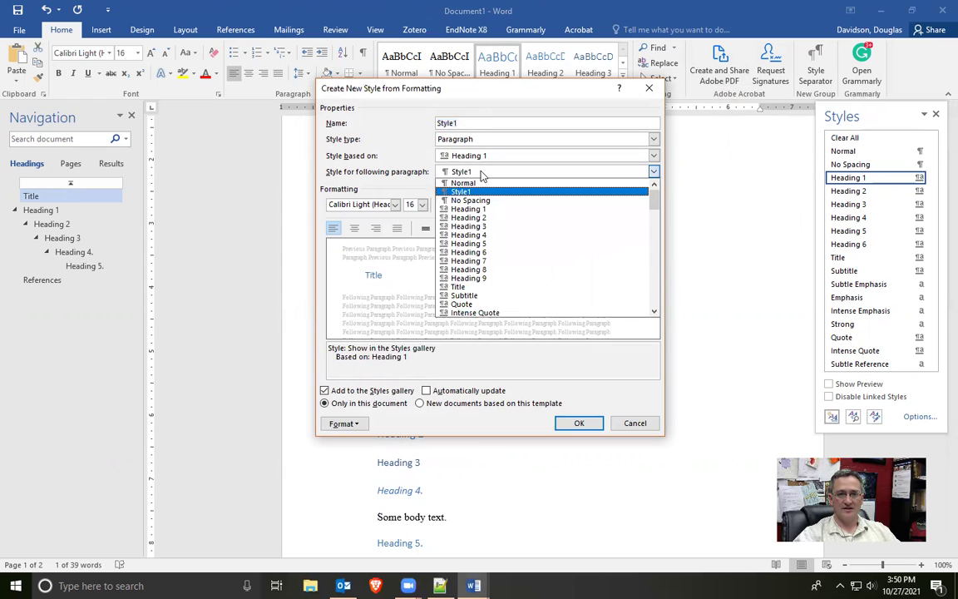
left_click(463, 183)
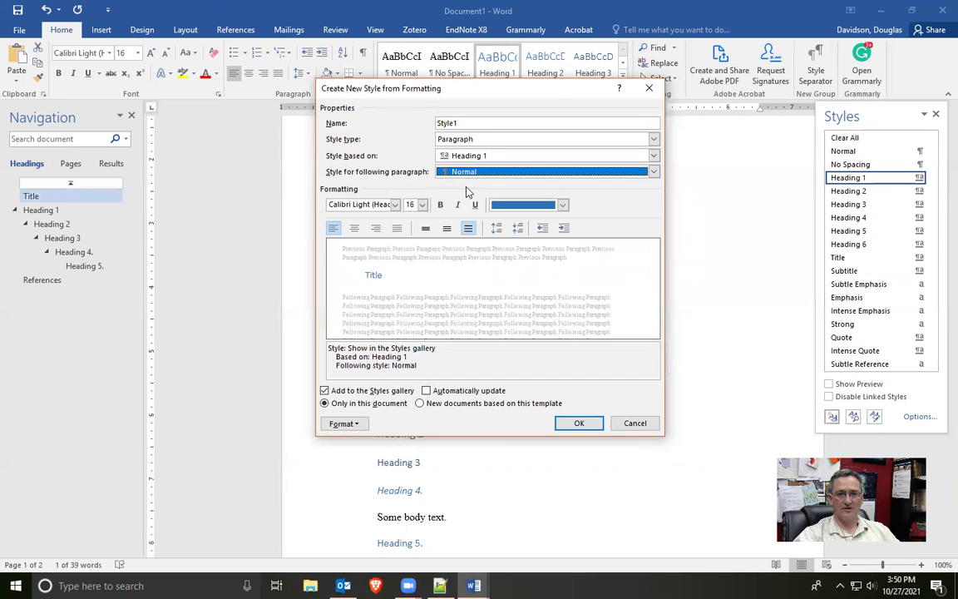
left_click(562, 205)
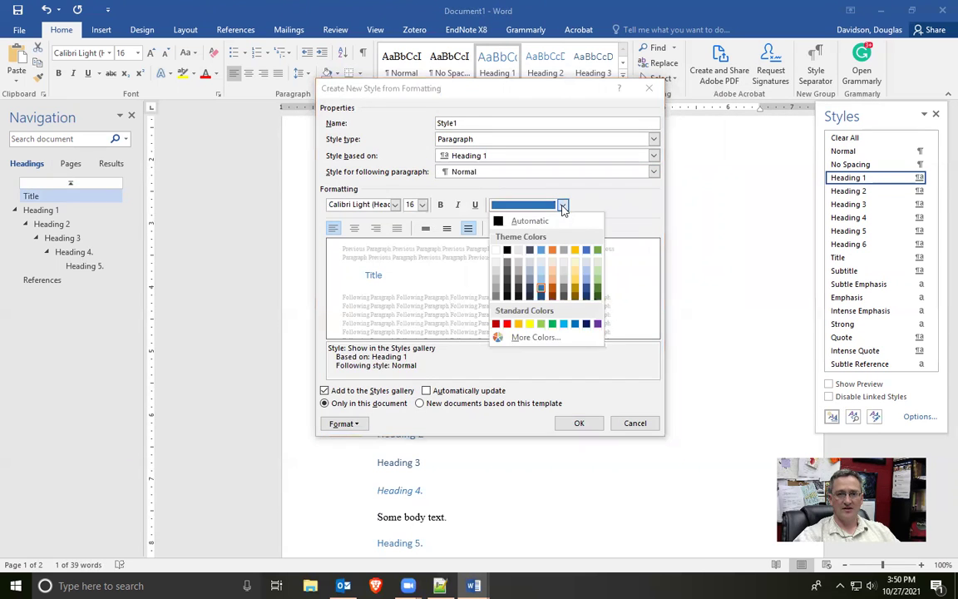
left_click(545, 222)
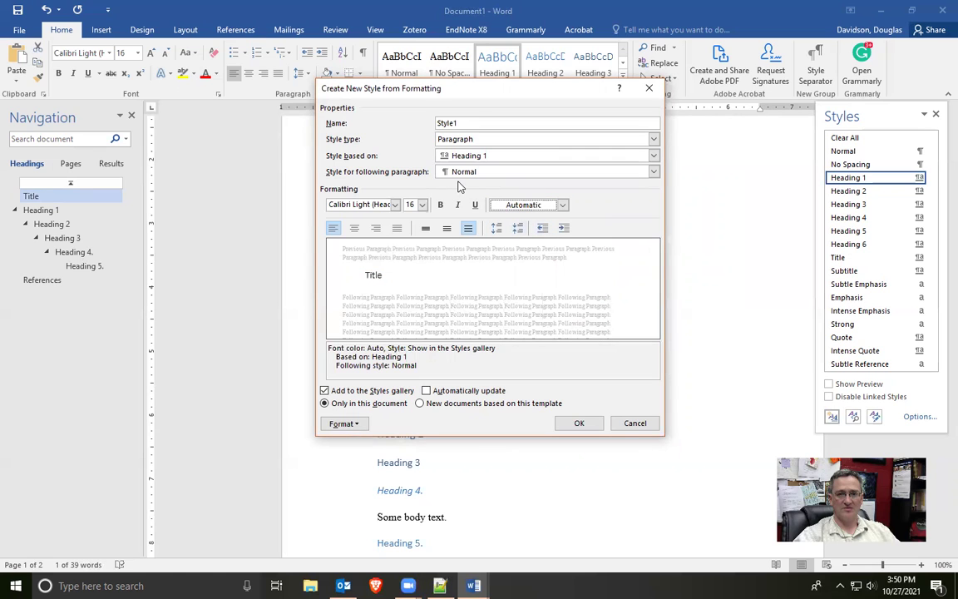
left_click_drag(465, 123, 389, 125)
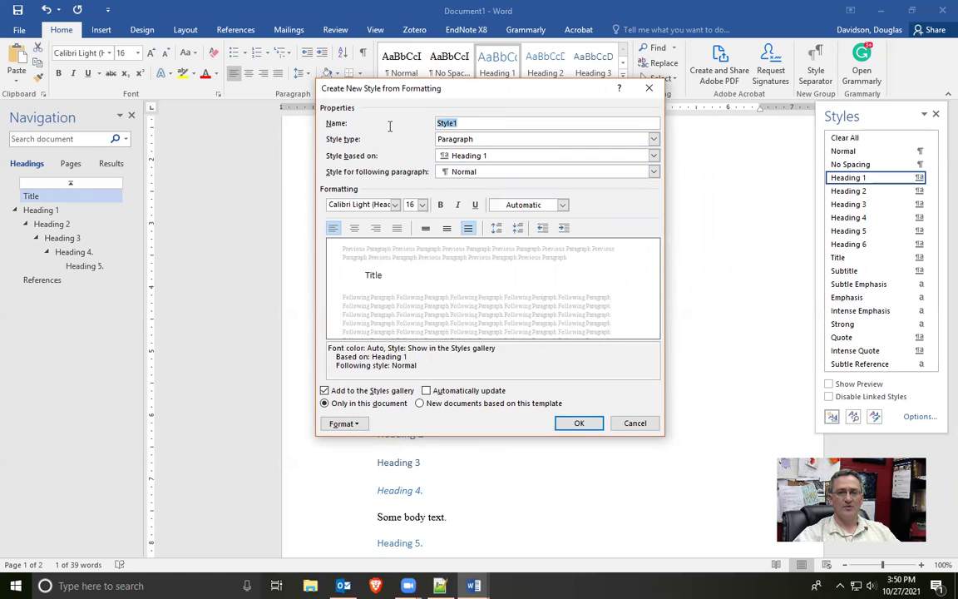
type("Section Labe")
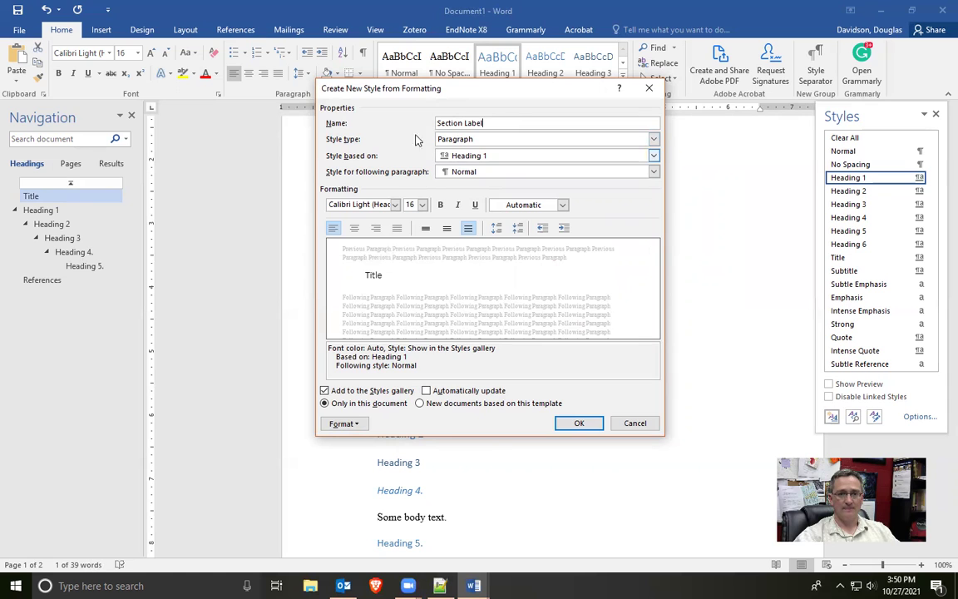
Give Section Label Times New Roman 12 pt, no first-line indent and 0 pt before.
left_click(395, 204)
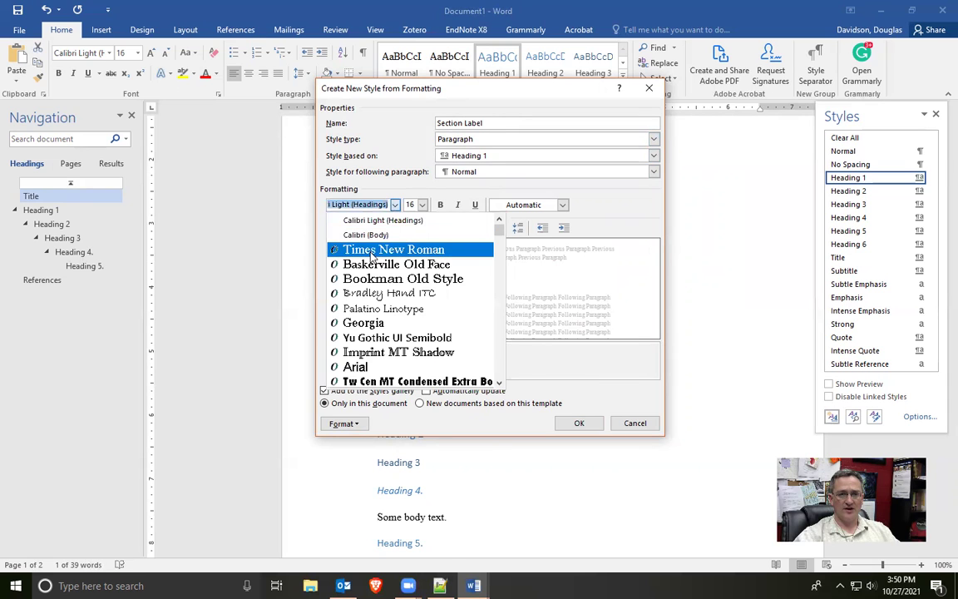
left_click(403, 249)
left_click(421, 204)
left_click(409, 251)
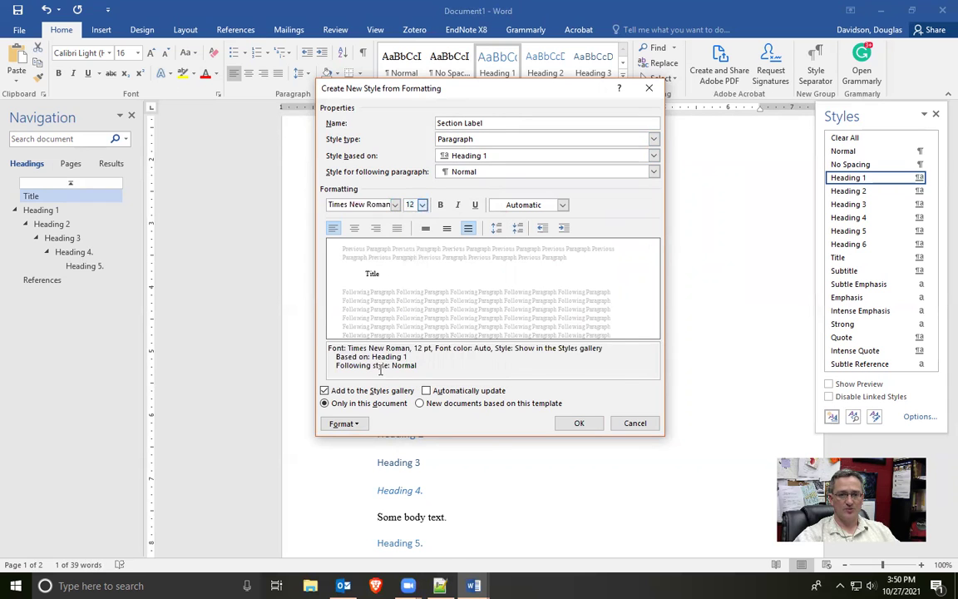
left_click(343, 424)
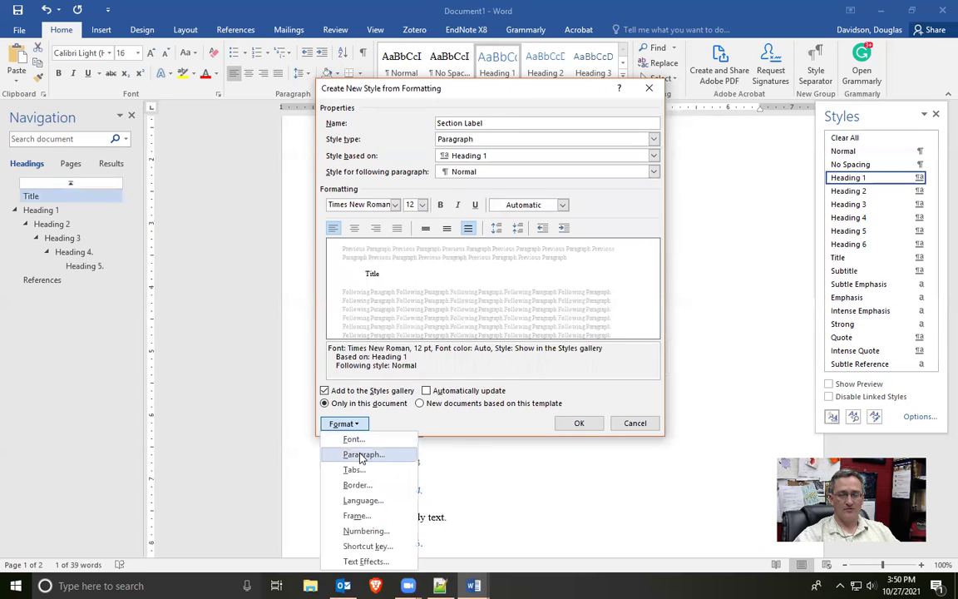
left_click(359, 455)
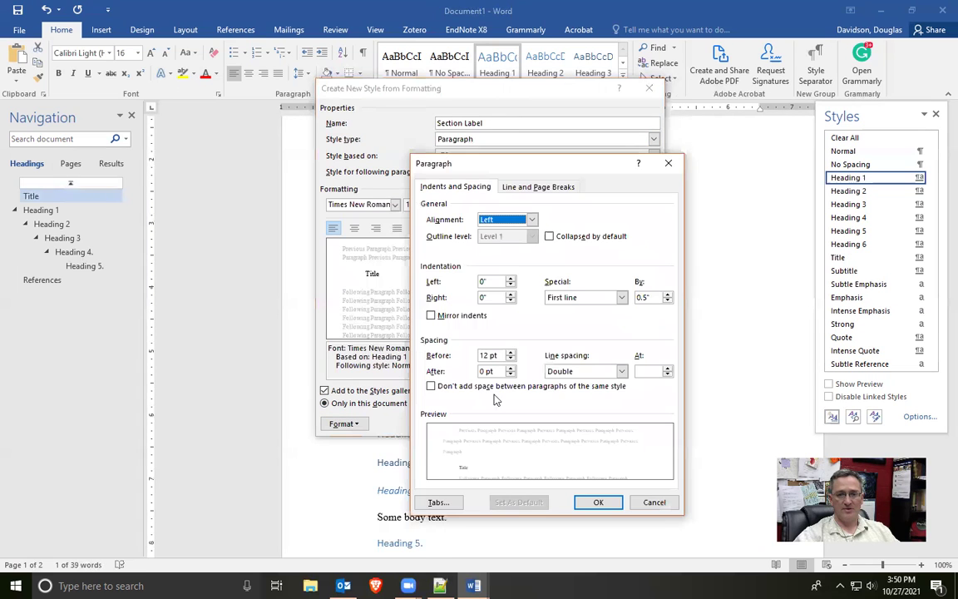
left_click(615, 297)
left_click(605, 309)
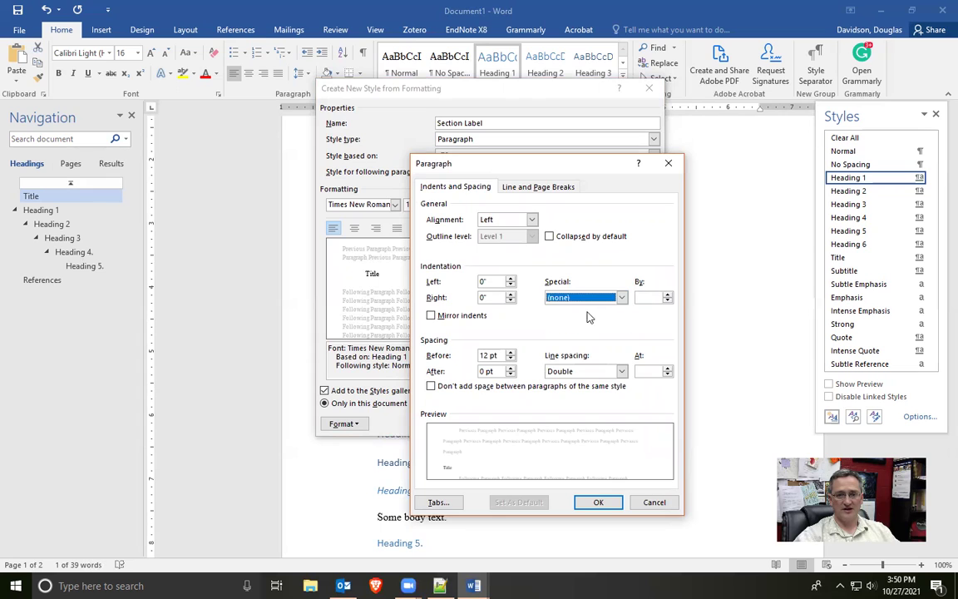
left_click(510, 359)
left_click(510, 359)
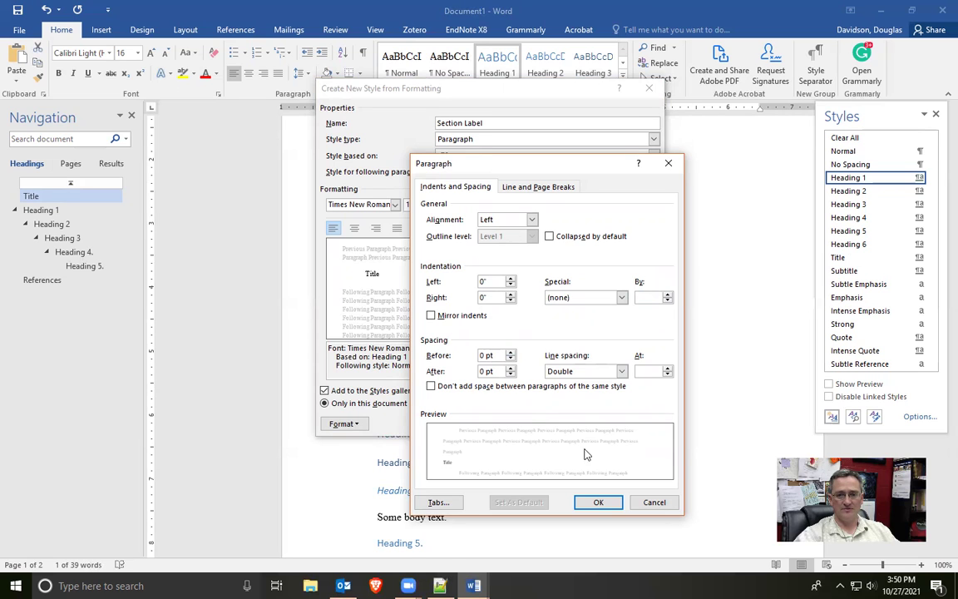
left_click(598, 502)
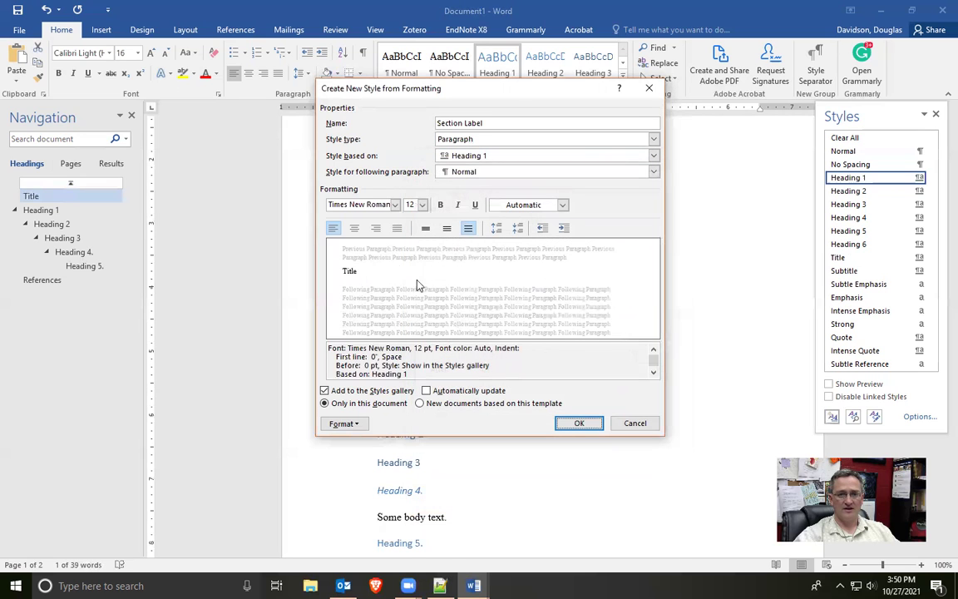
Make Section Label centred and bold, and apply it to the Title heading.
left_click(355, 230)
left_click(440, 205)
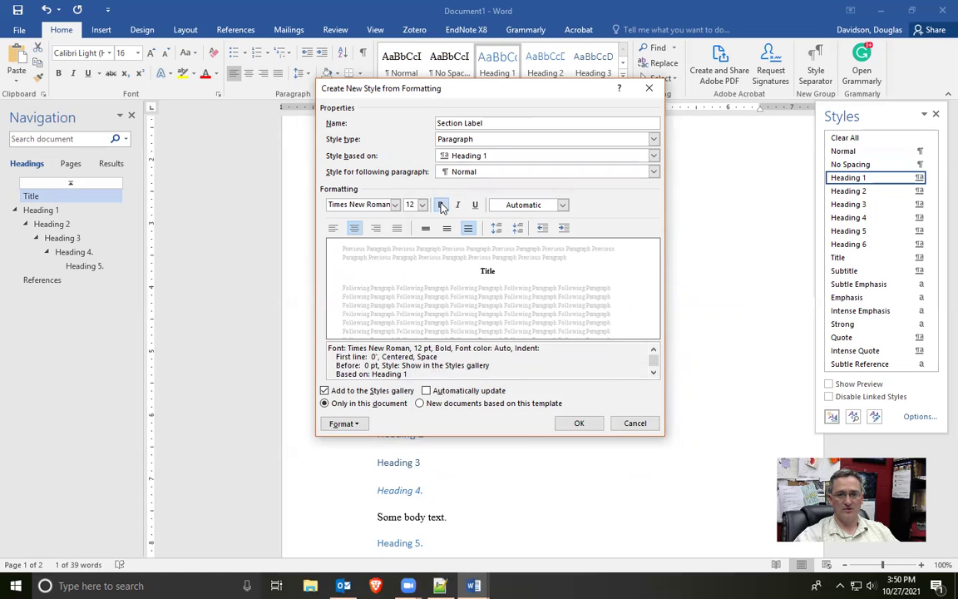
left_click(578, 424)
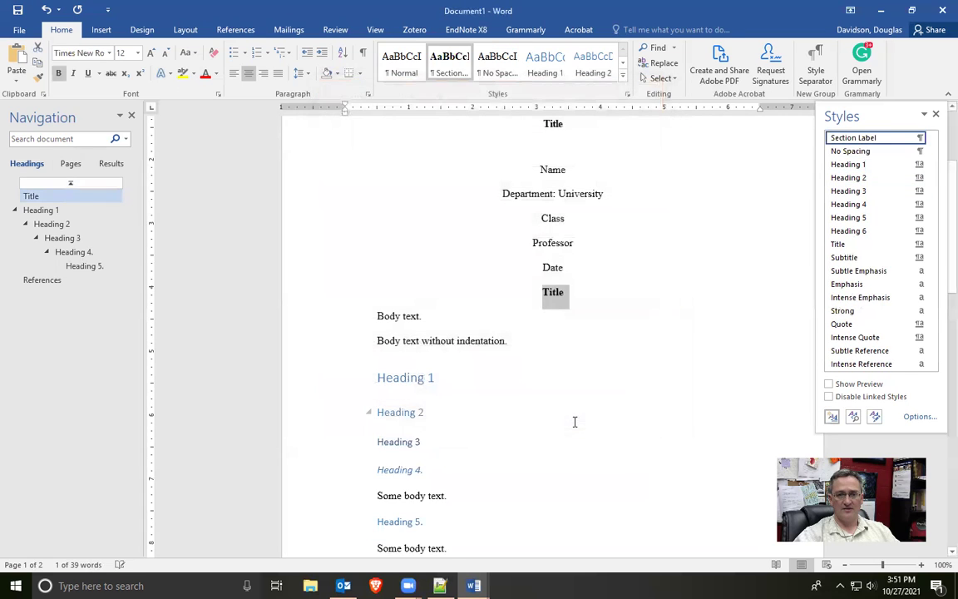
scroll(573, 422, "up", 2)
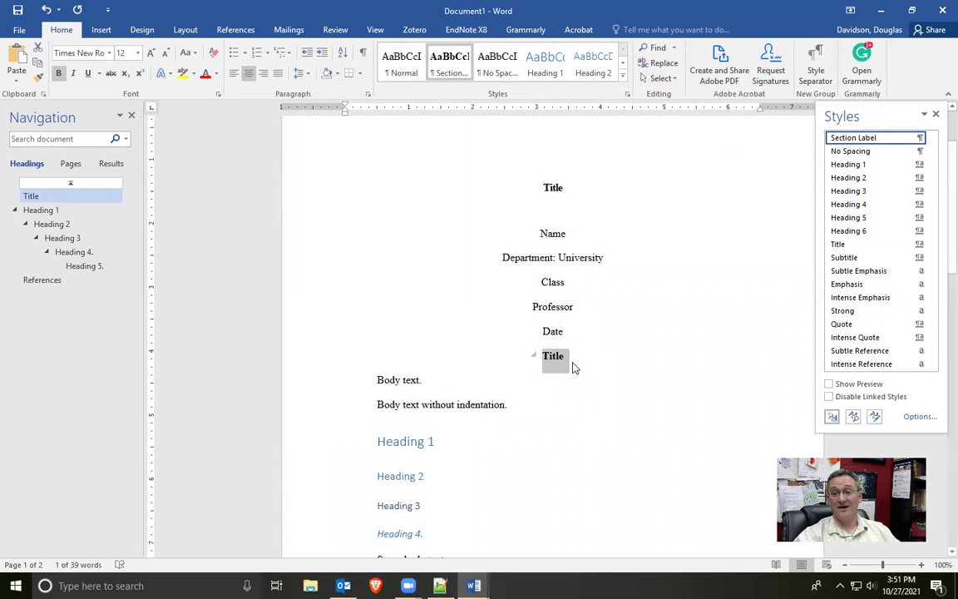
Turn on 'Page break before' in the Section Label style's Line and Page Breaks settings.
left_click(875, 416)
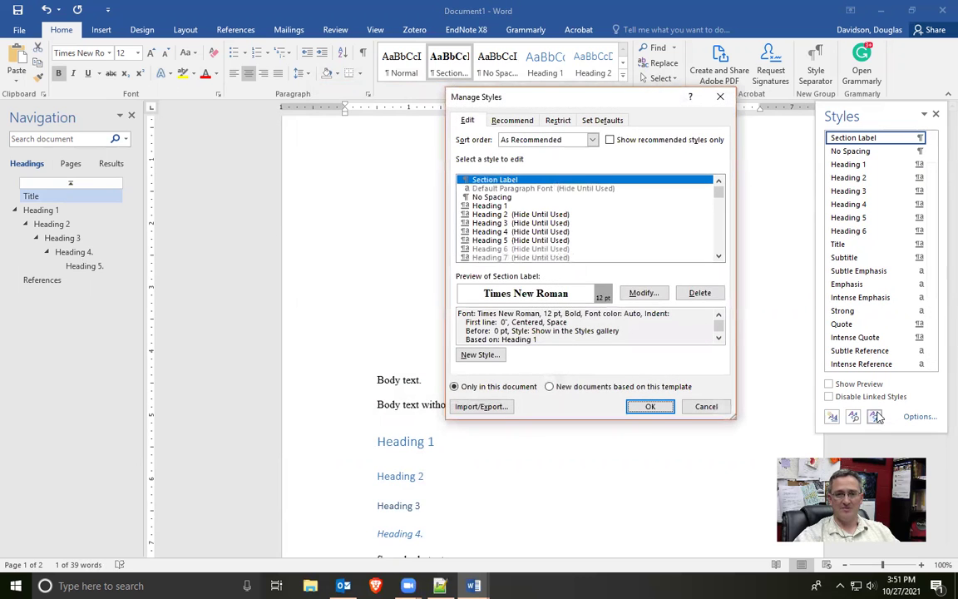
left_click(643, 294)
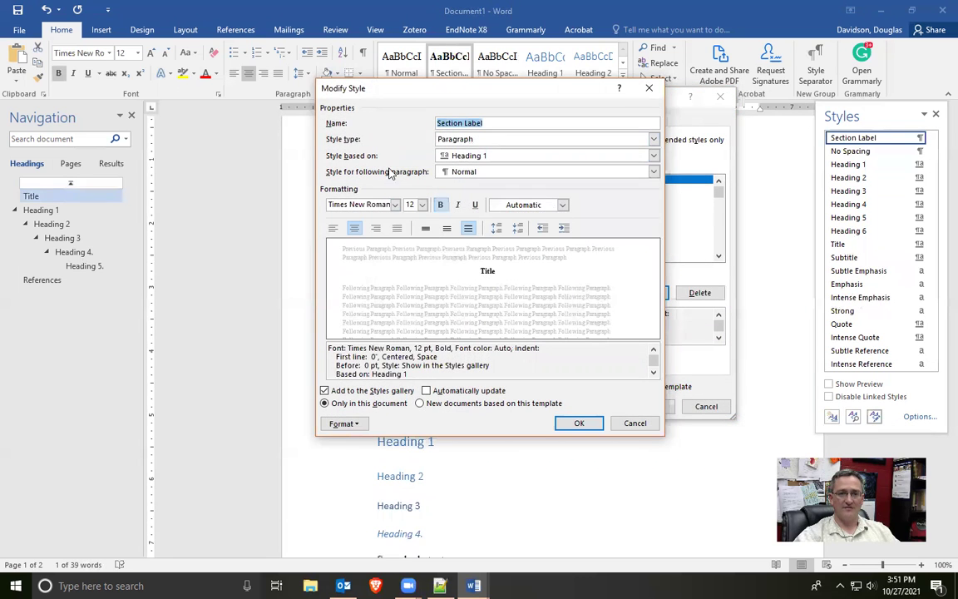
left_click(339, 423)
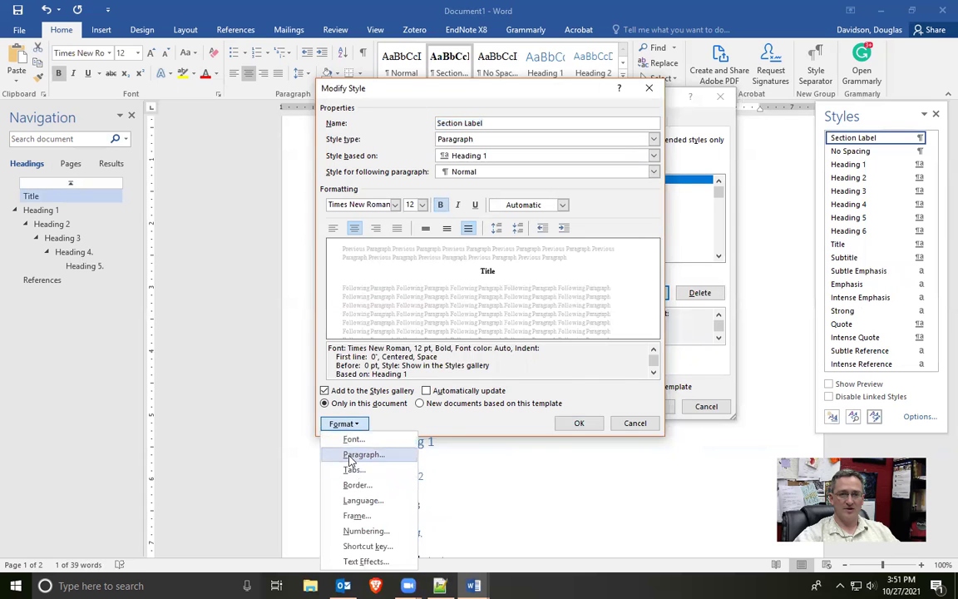
left_click(323, 455)
left_click(531, 188)
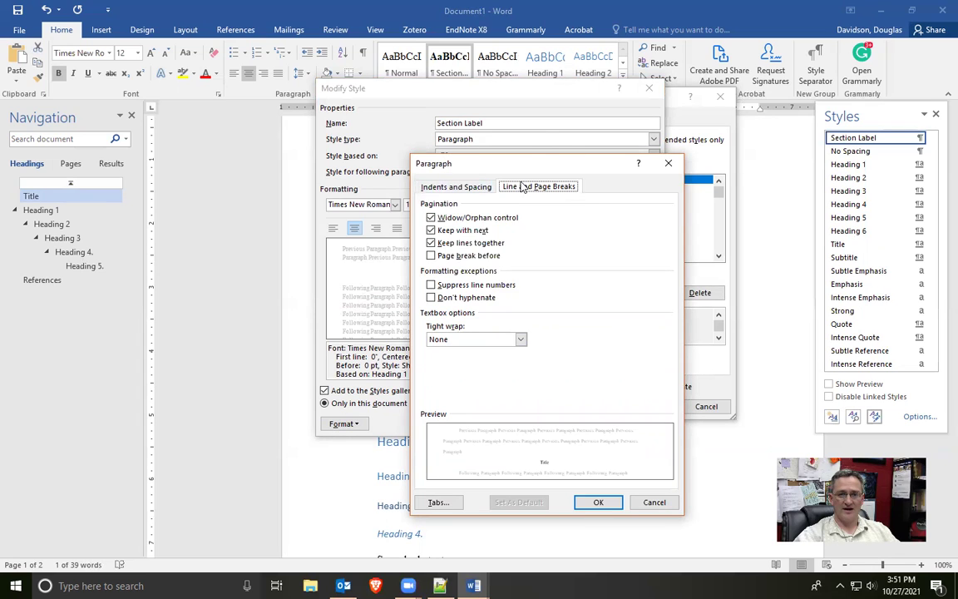
left_click(431, 257)
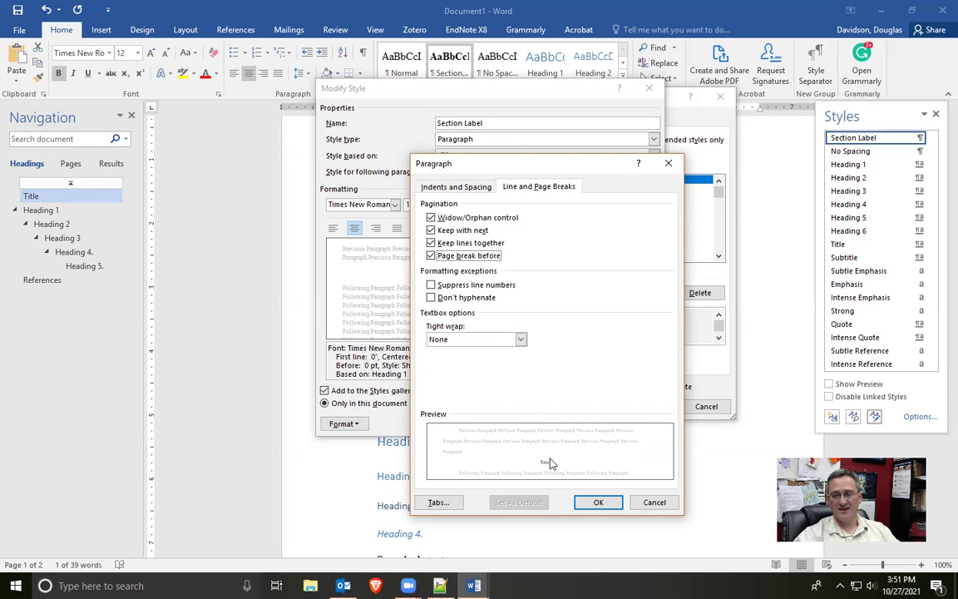
left_click(599, 504)
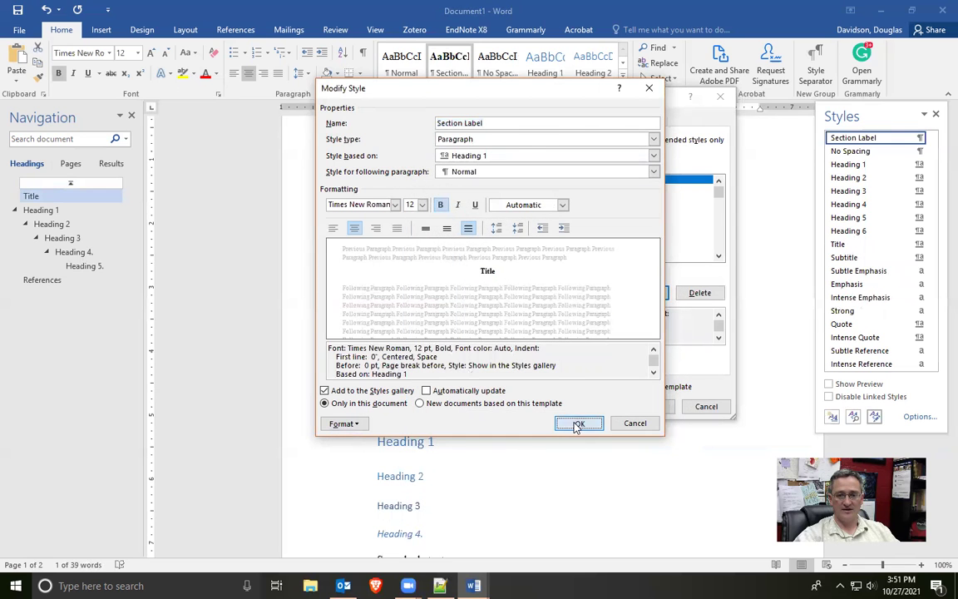
left_click(580, 422)
left_click(650, 407)
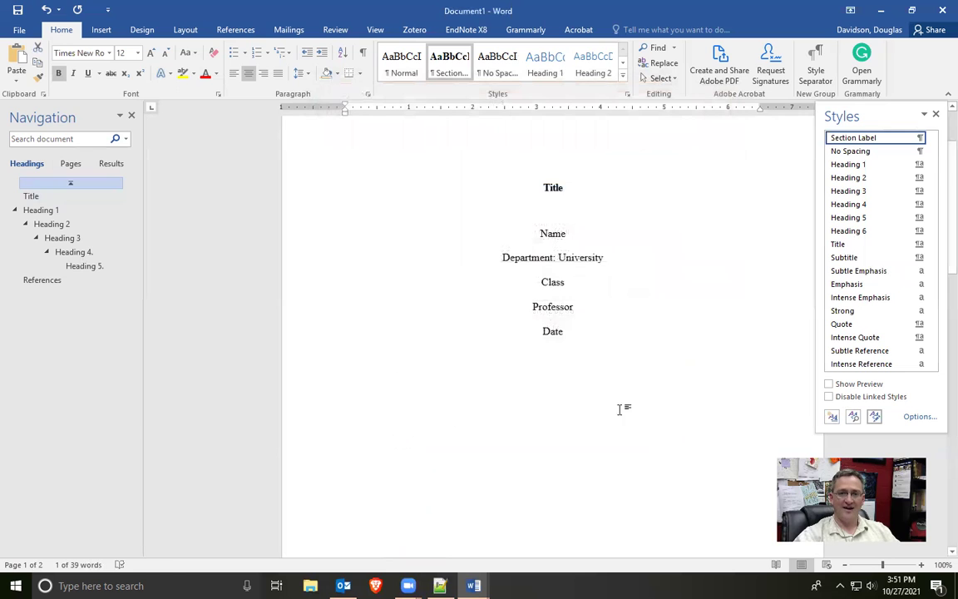
scroll(540, 250, "down", 10)
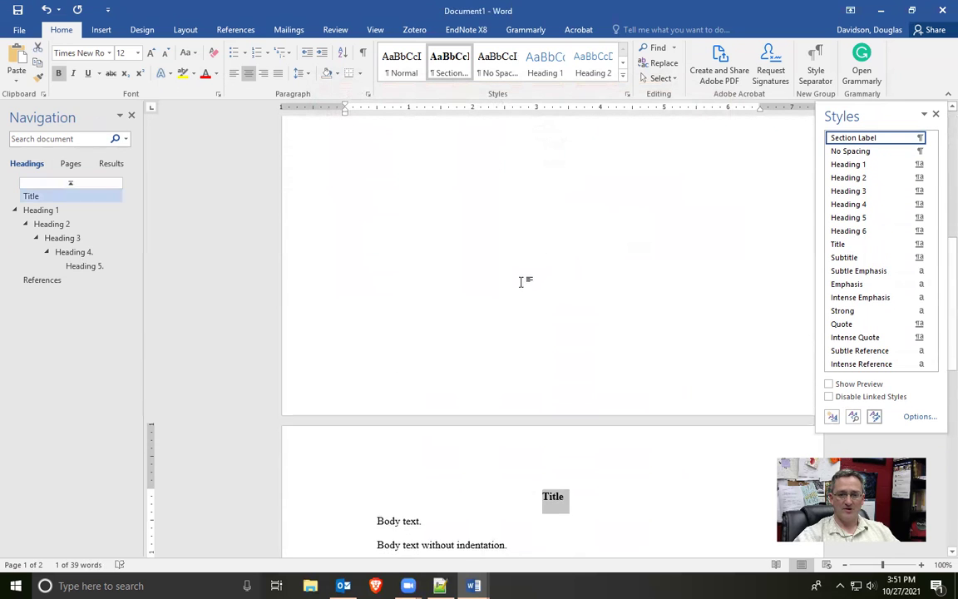
scroll(562, 373, "up", 10)
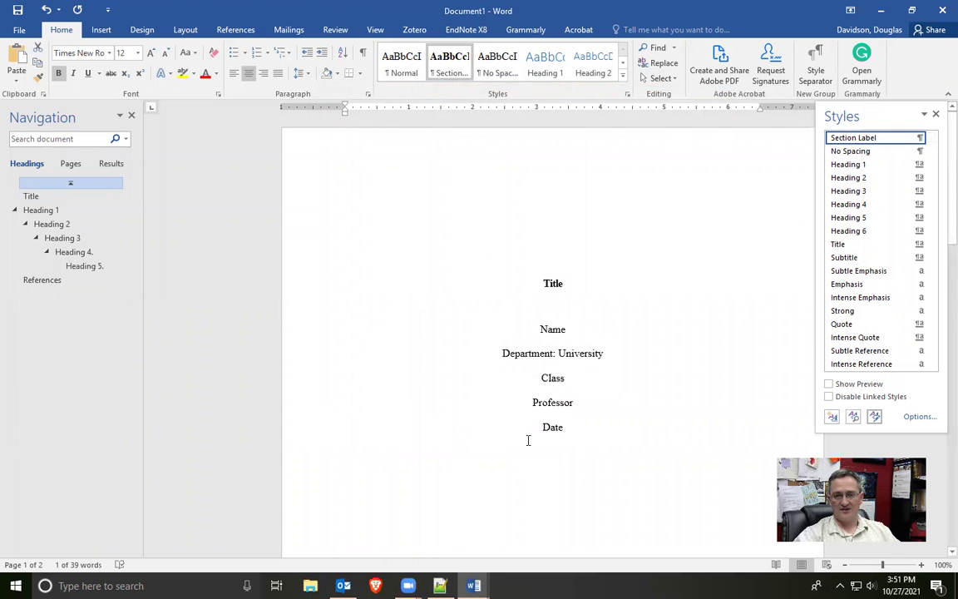
scroll(533, 433, "down", 10)
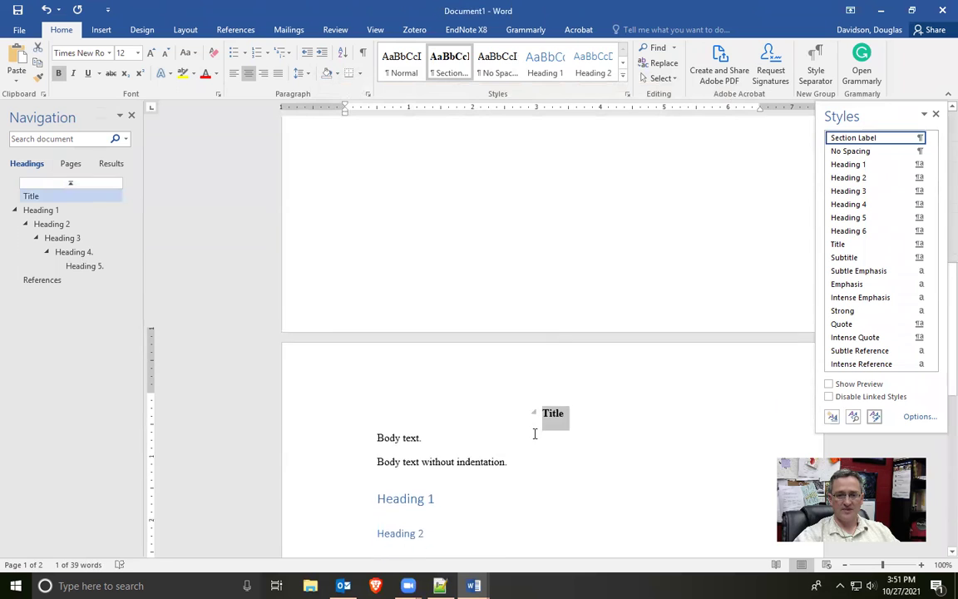
scroll(607, 421, "up", 2)
scroll(596, 400, "up", 8)
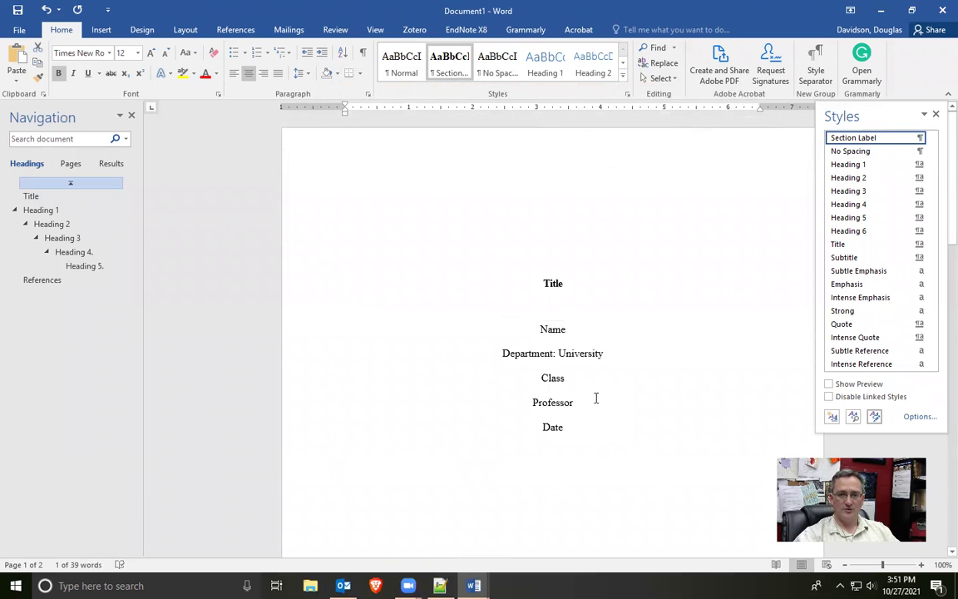
double_click(504, 147)
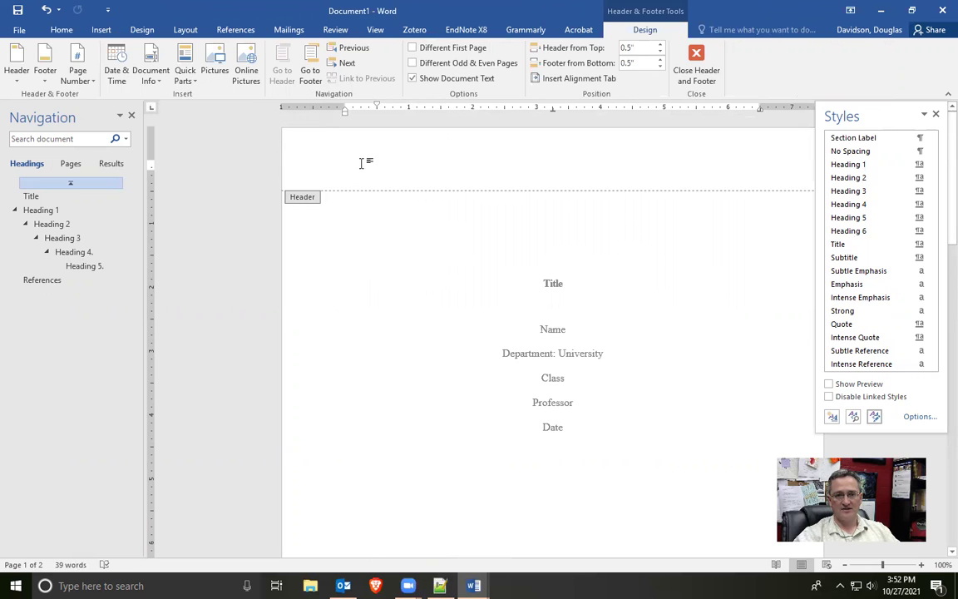
Select the empty header paragraph and bring up Manage Styles on the Header style.
double_click(391, 165)
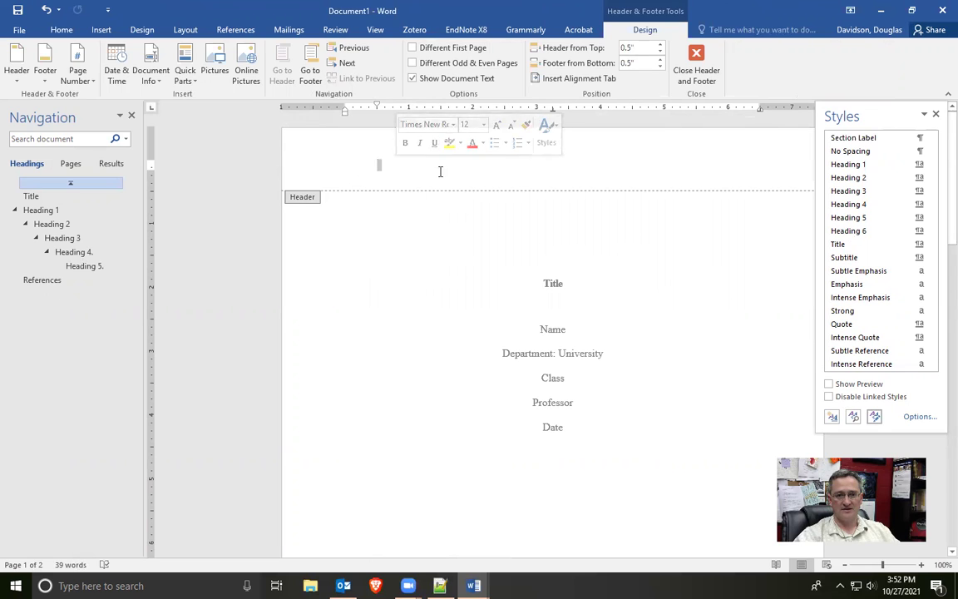
left_click(874, 417)
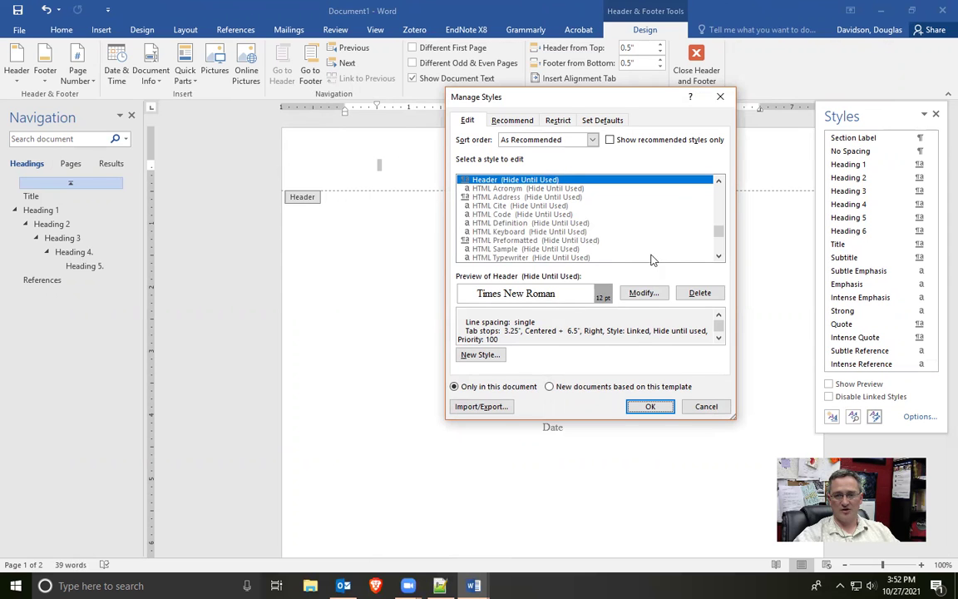
Make the Header style double-spaced with no first-line indent.
left_click(638, 296)
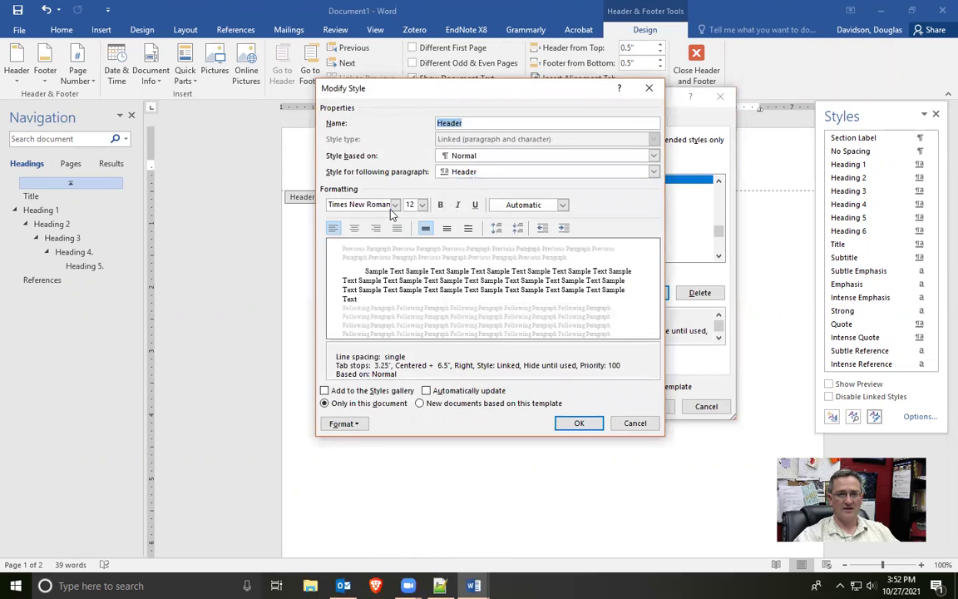
left_click(468, 228)
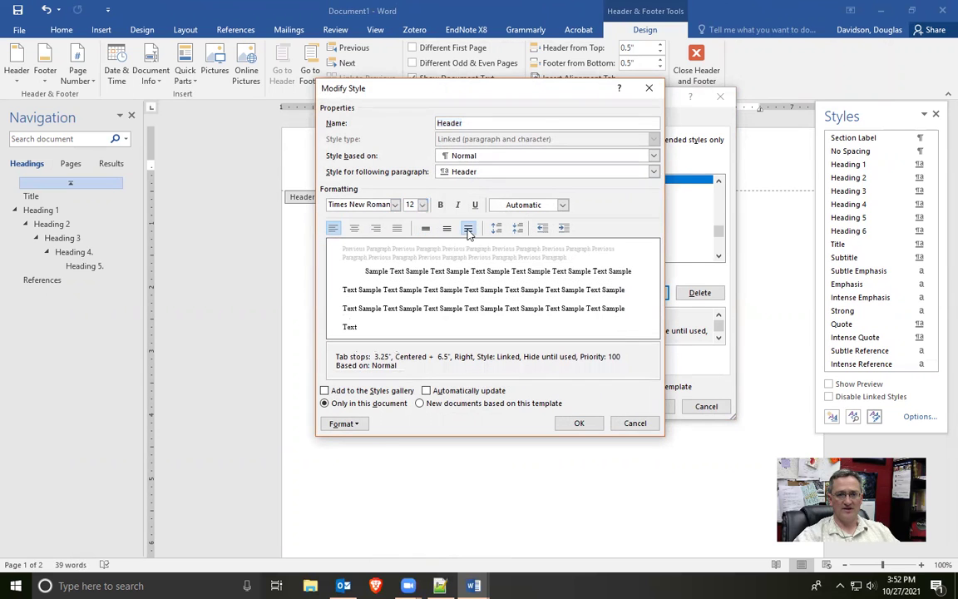
left_click(353, 423)
left_click(359, 454)
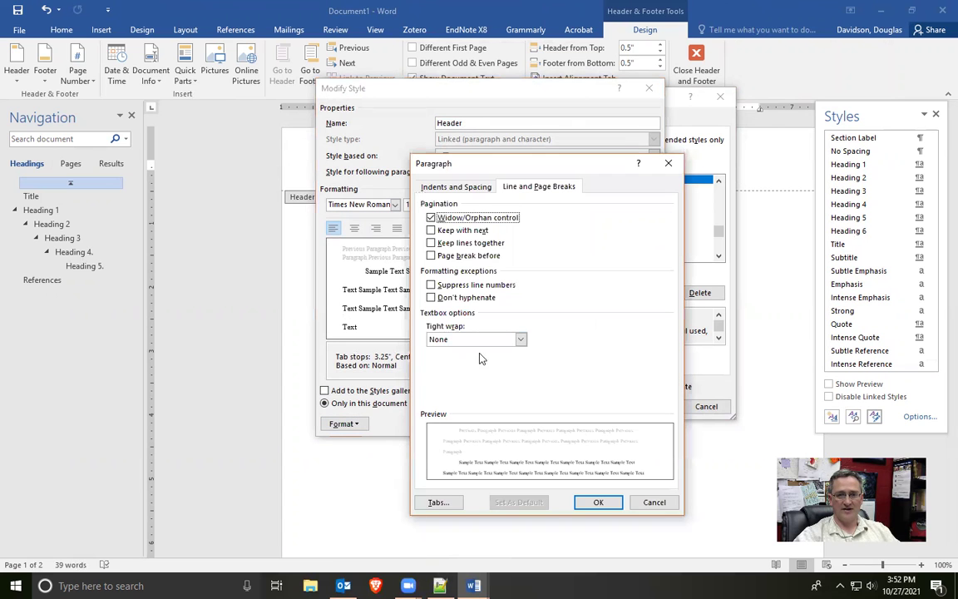
left_click(456, 186)
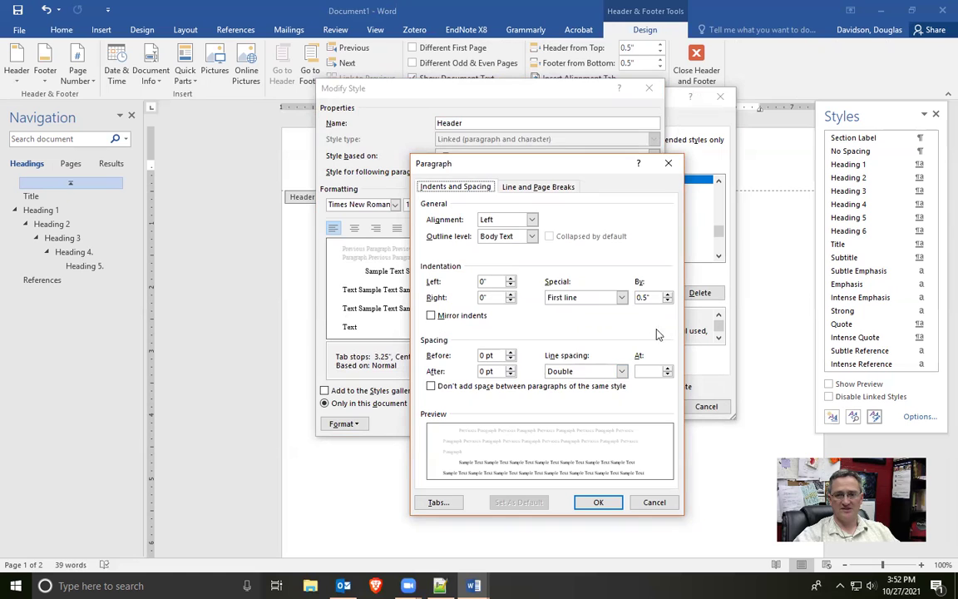
left_click(616, 298)
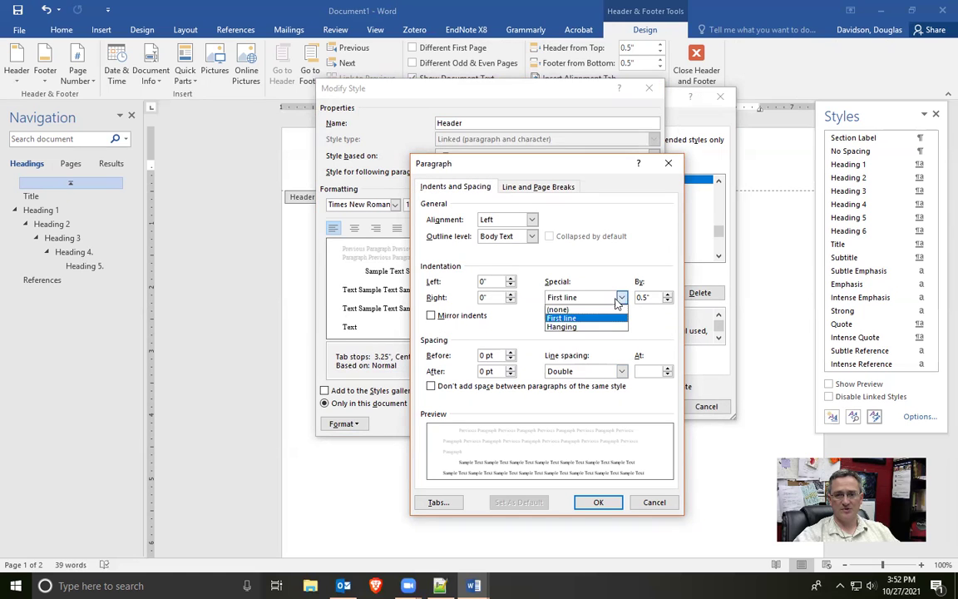
left_click(559, 309)
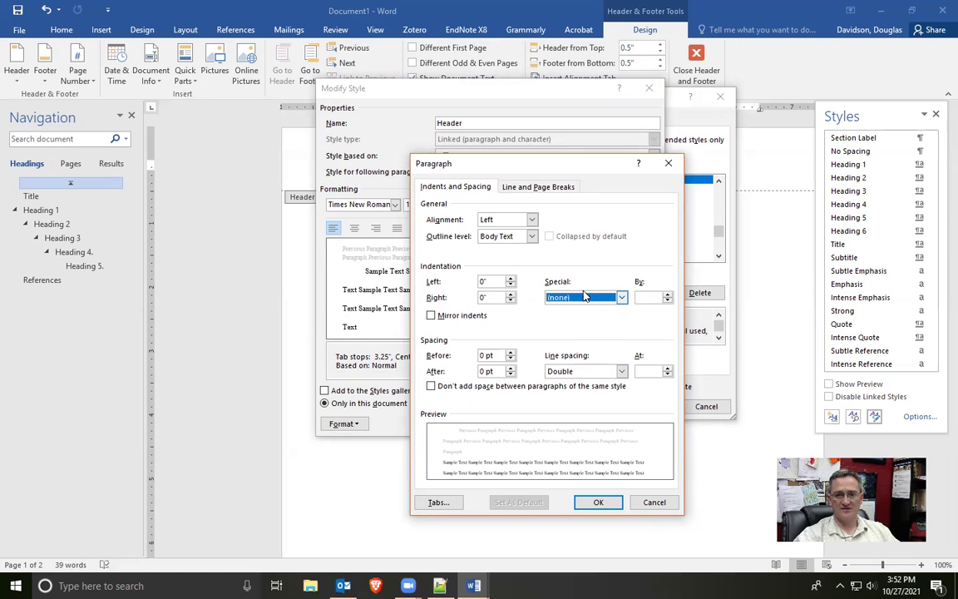
left_click(586, 505)
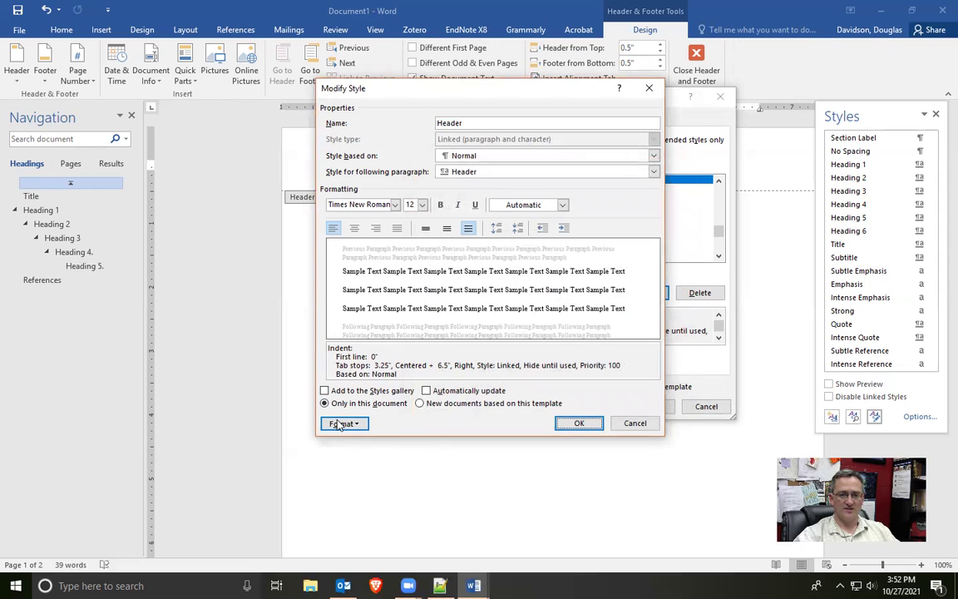
Set the Header style's font to All caps and save the style.
left_click(338, 425)
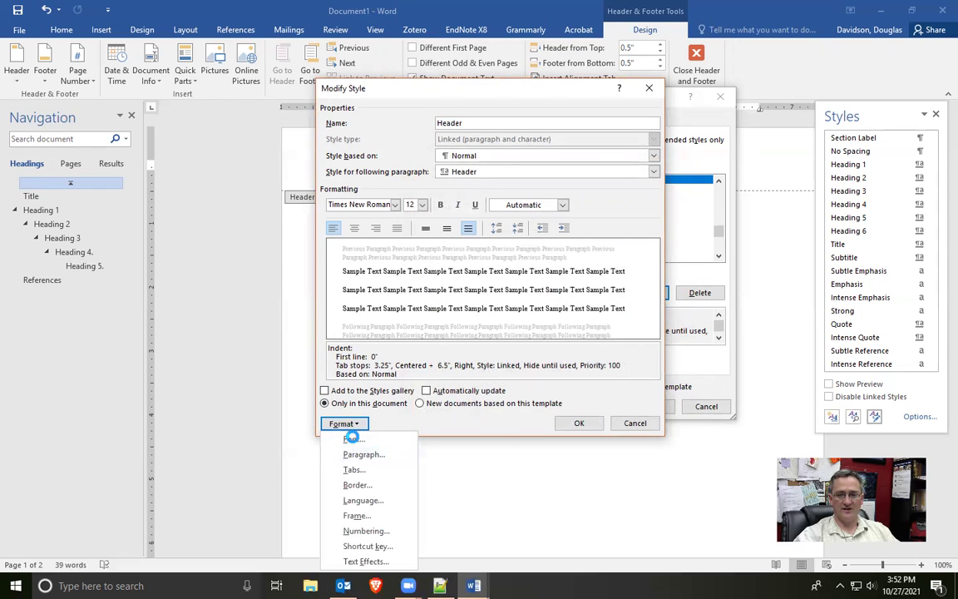
left_click(349, 438)
left_click(243, 168)
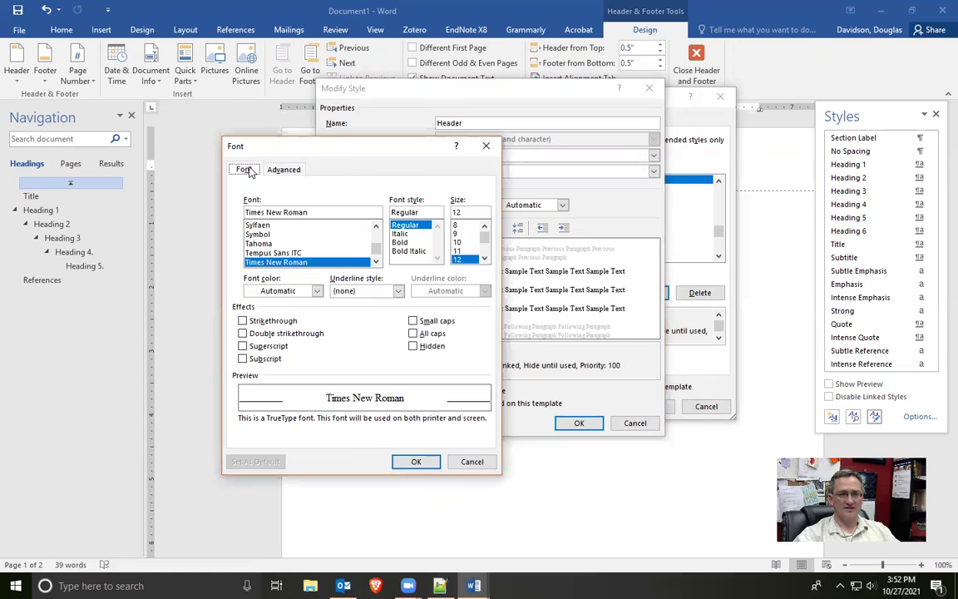
left_click(413, 334)
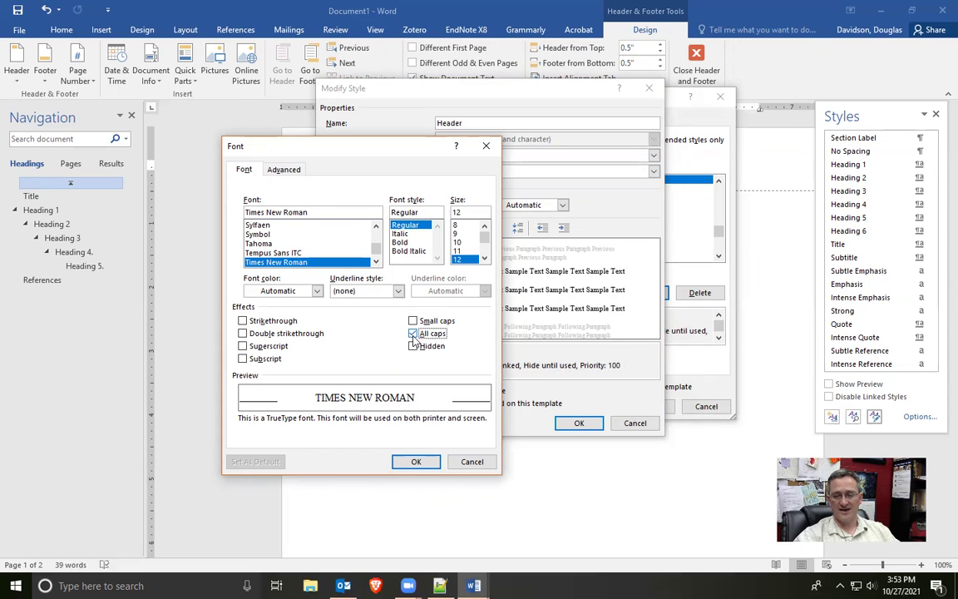
left_click(414, 463)
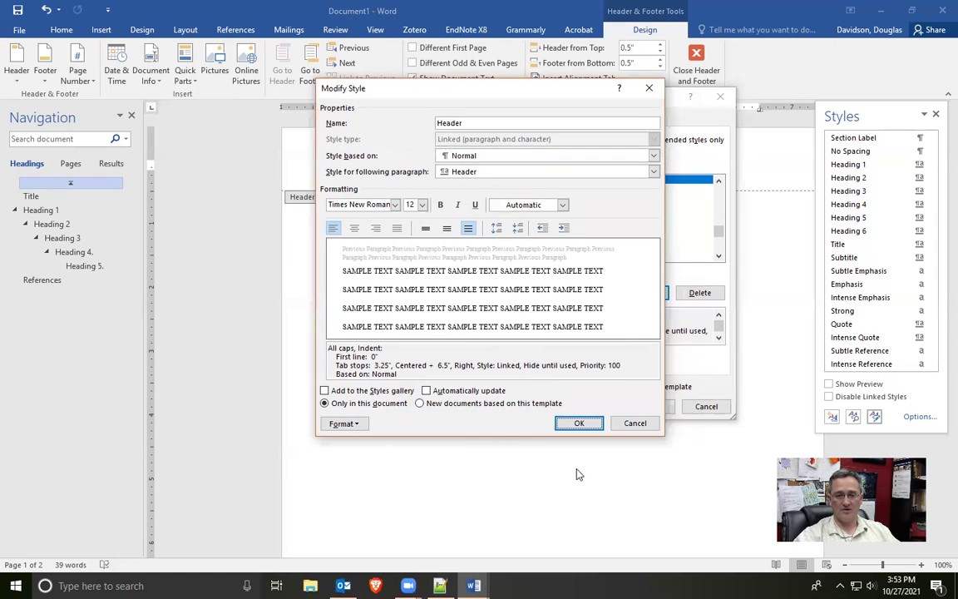
left_click(582, 424)
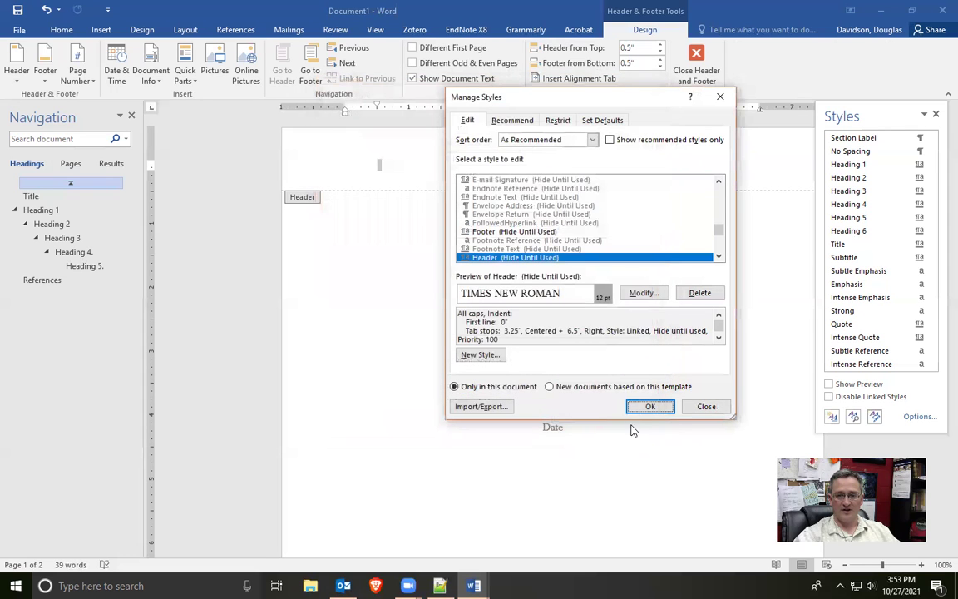
left_click(647, 407)
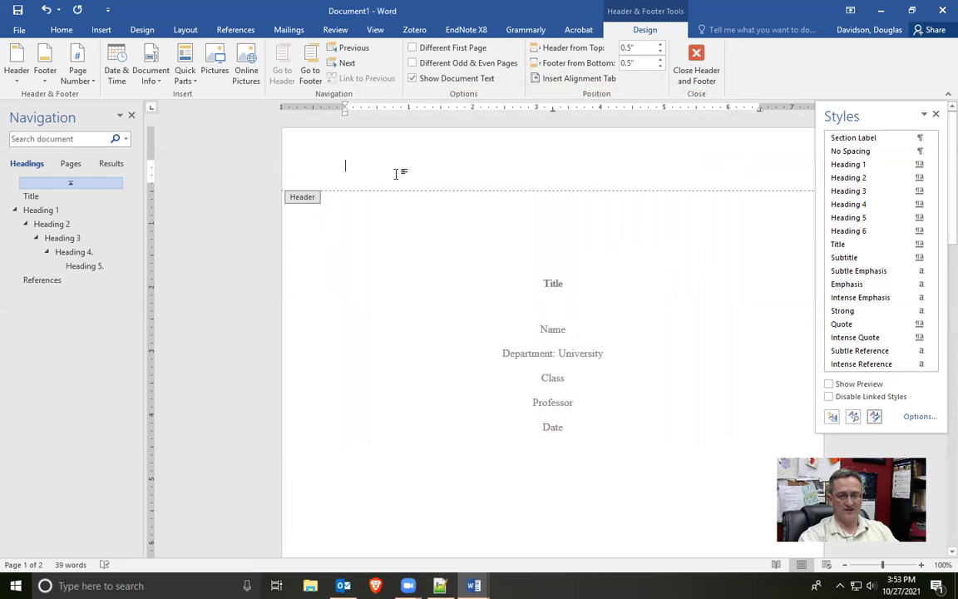
Type and then erase the sample header text 'SHORTENED VERSION OF TITLE'.
type("SHORTENED VERSION OF TITLE")
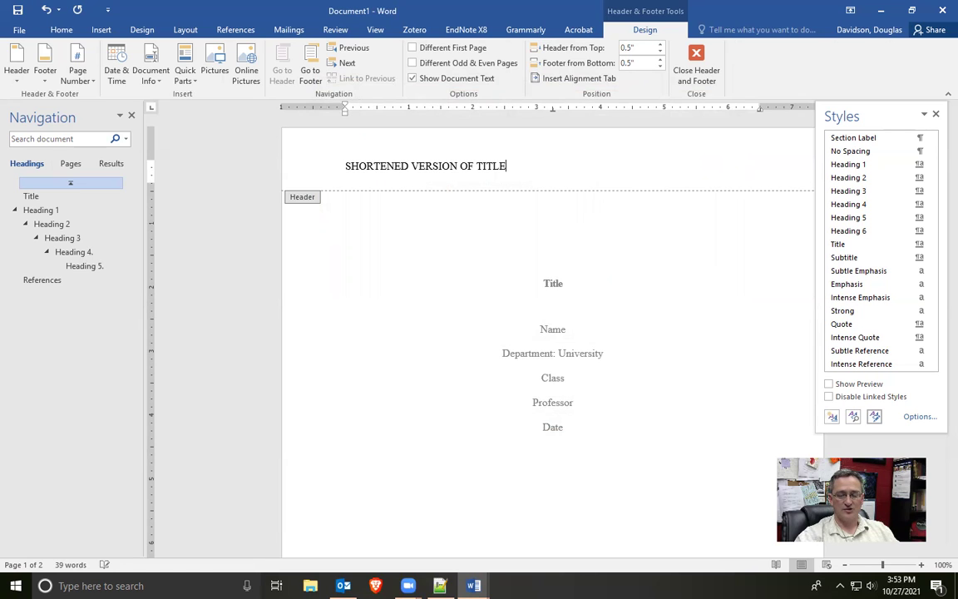
key("BackSpace")
key("BackSpace")
key("BackSpace")
key("BackSpace")
key("BackSpace")
key("BackSpace")
key("BackSpace")
key("BackSpace")
key("BackSpace")
key("BackSpace")
key("BackSpace")
key("BackSpace")
key("BackSpace")
key("BackSpace")
key("BackSpace")
key("BackSpace")
key("BackSpace")
key("BackSpace")
key("BackSpace")
key("BackSpace")
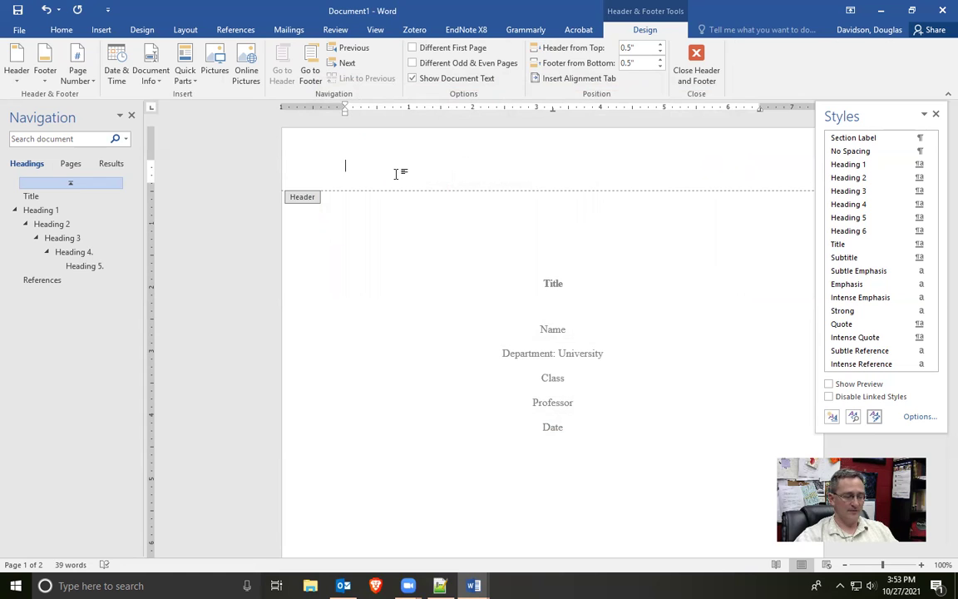
Close the Styles pane and move the header insertion point to the right margin.
left_click(936, 113)
key("ctrl+e")
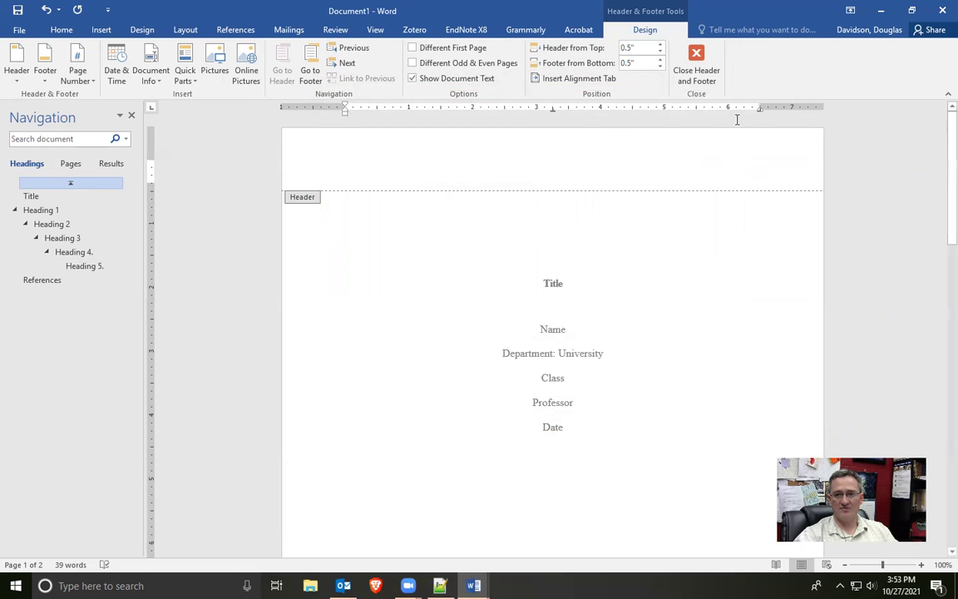
key("Tab")
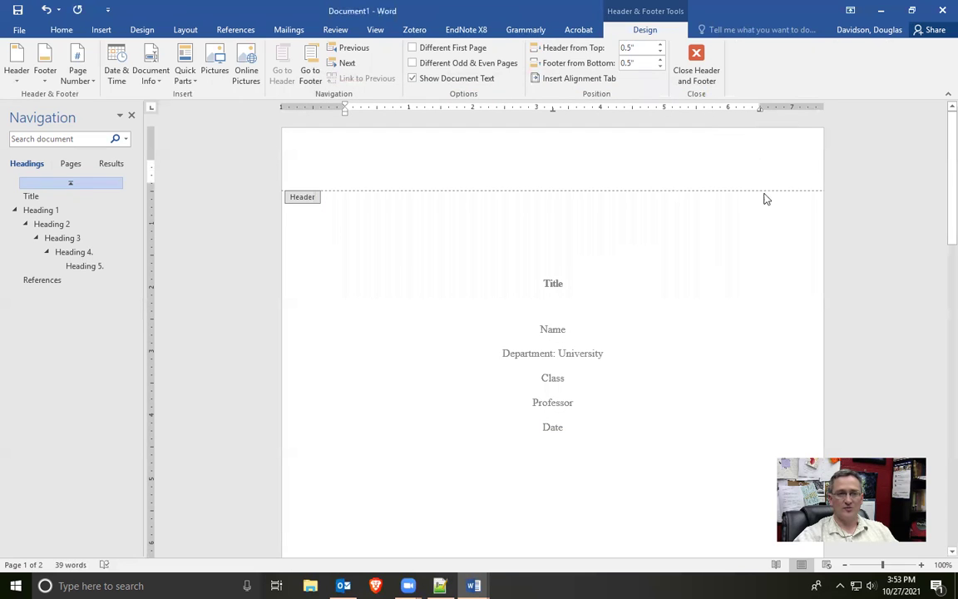
Insert a Top of Page 'Plain Number 3' page number and check the headers.
left_click(99, 31)
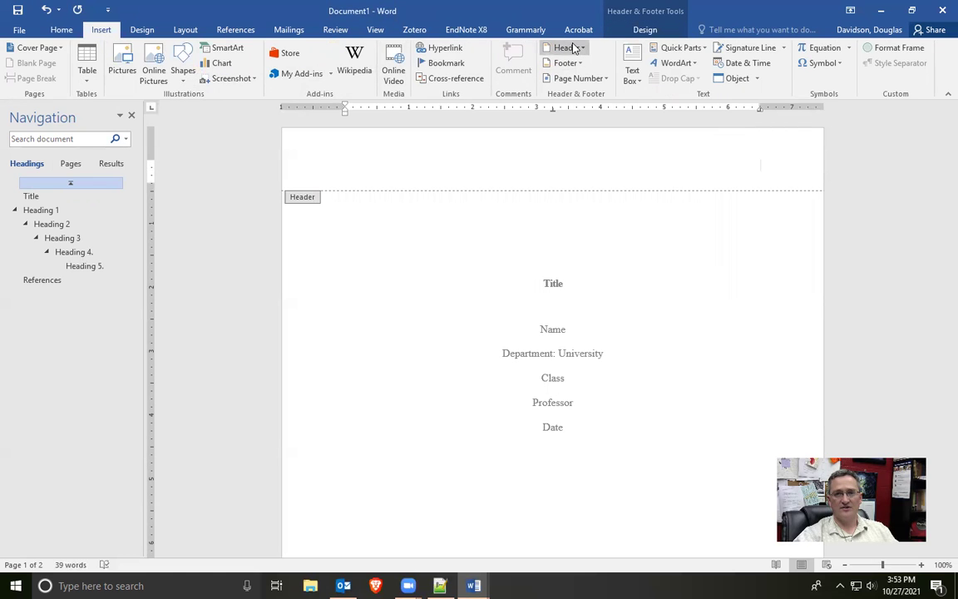
left_click(570, 80)
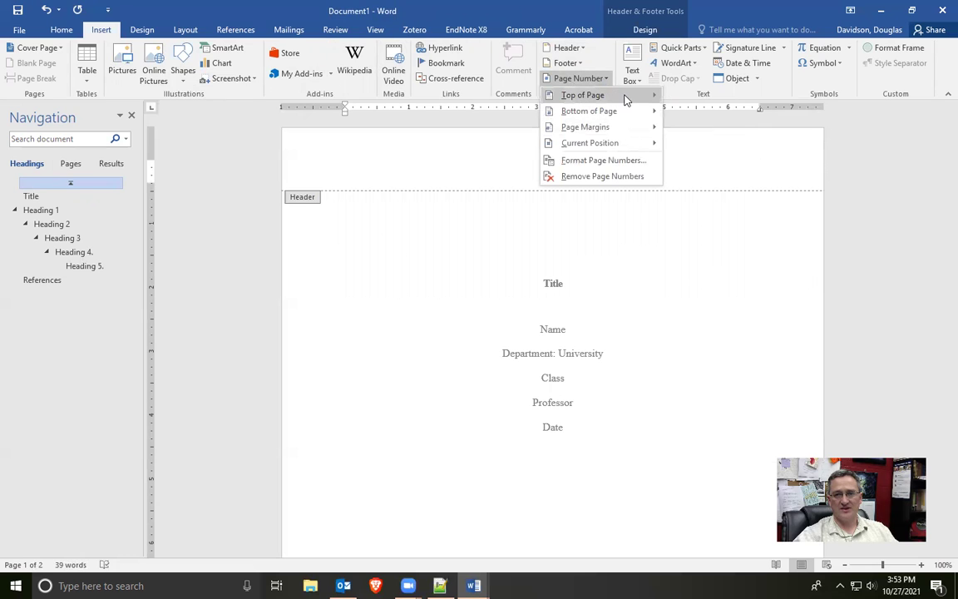
mouse_move(626, 99)
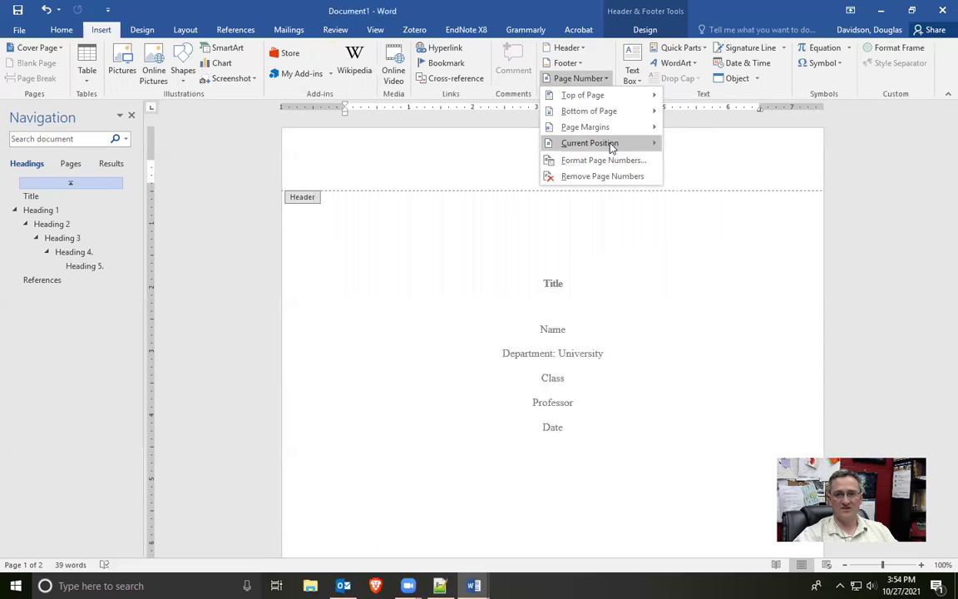
mouse_move(612, 147)
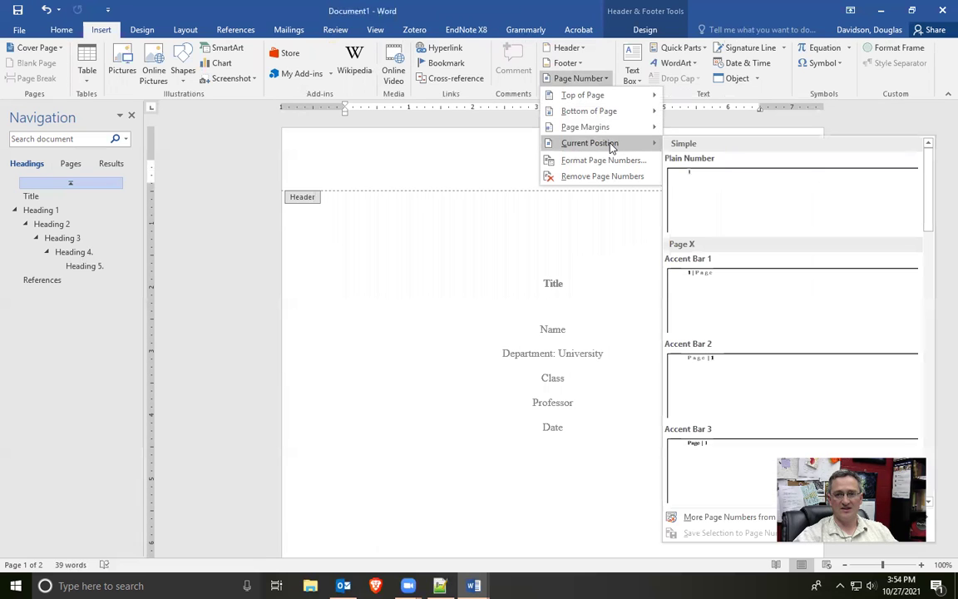
left_click(708, 184)
scroll(678, 203, "down", 6)
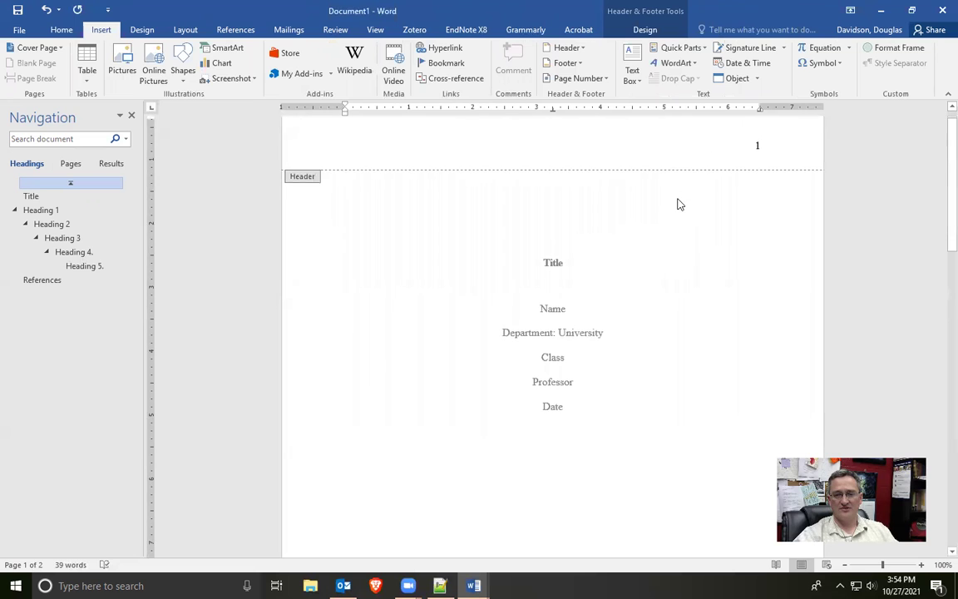
scroll(678, 205, "down", 6)
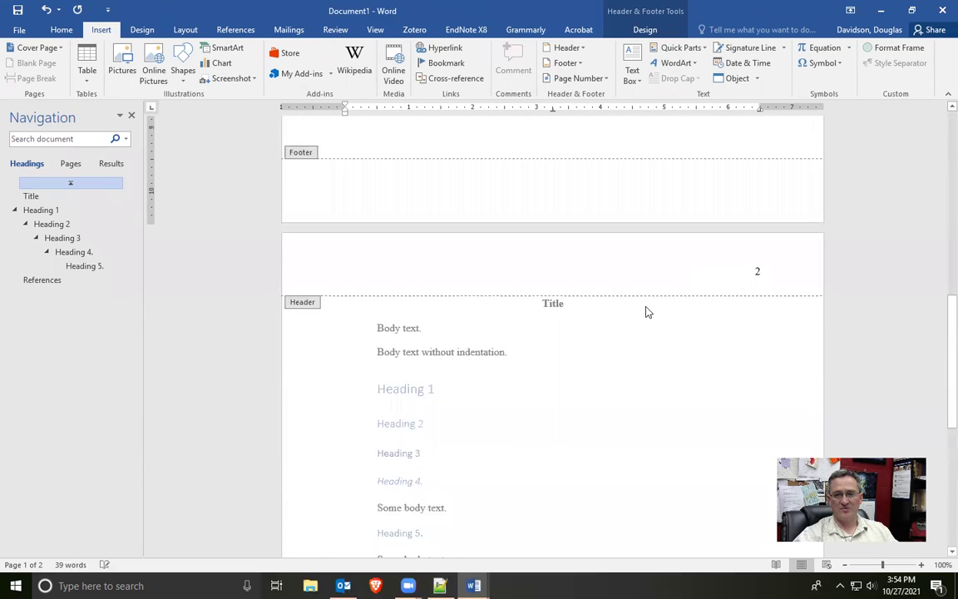
scroll(648, 312, "up", 10)
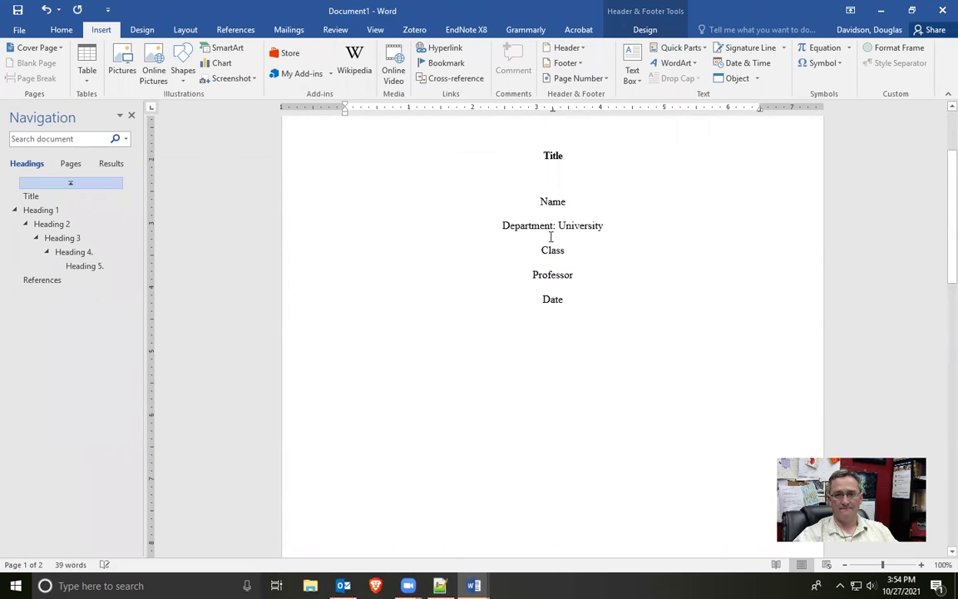
Exit the header and select the 'Body text without indentation.' line on page 2.
double_click(550, 237)
scroll(559, 247, "up", 3)
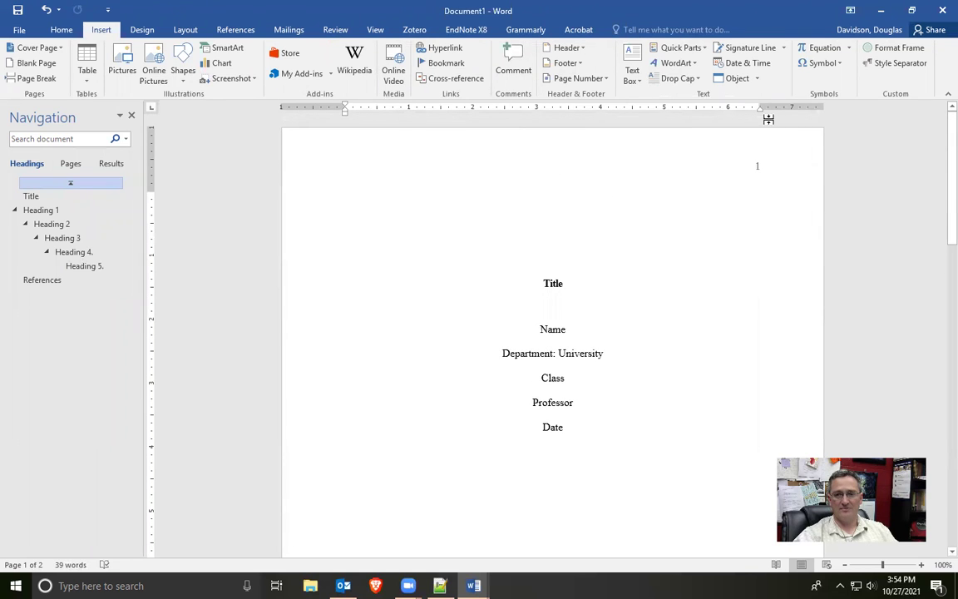
scroll(612, 252, "down", 8)
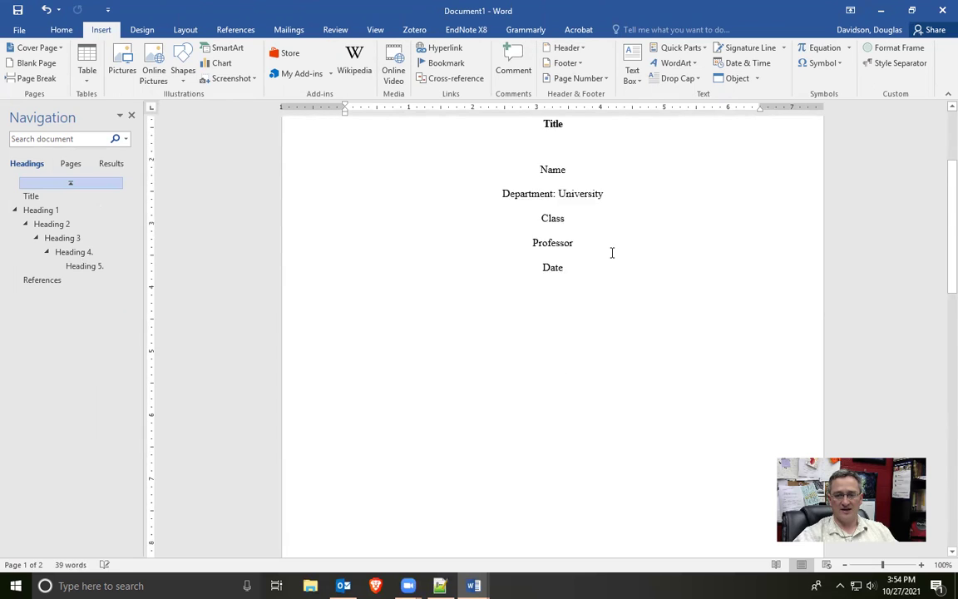
scroll(612, 252, "down", 8)
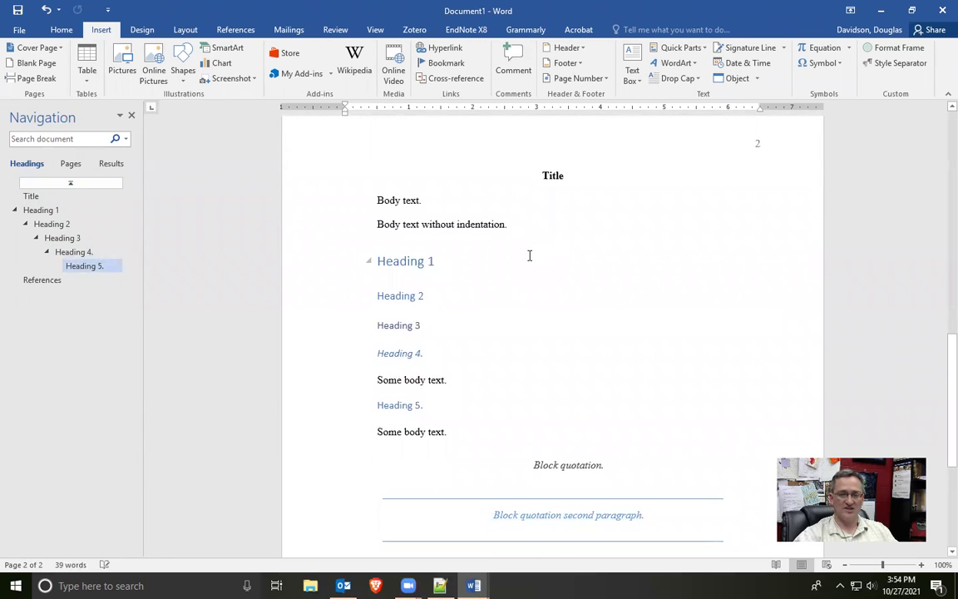
left_click(296, 230)
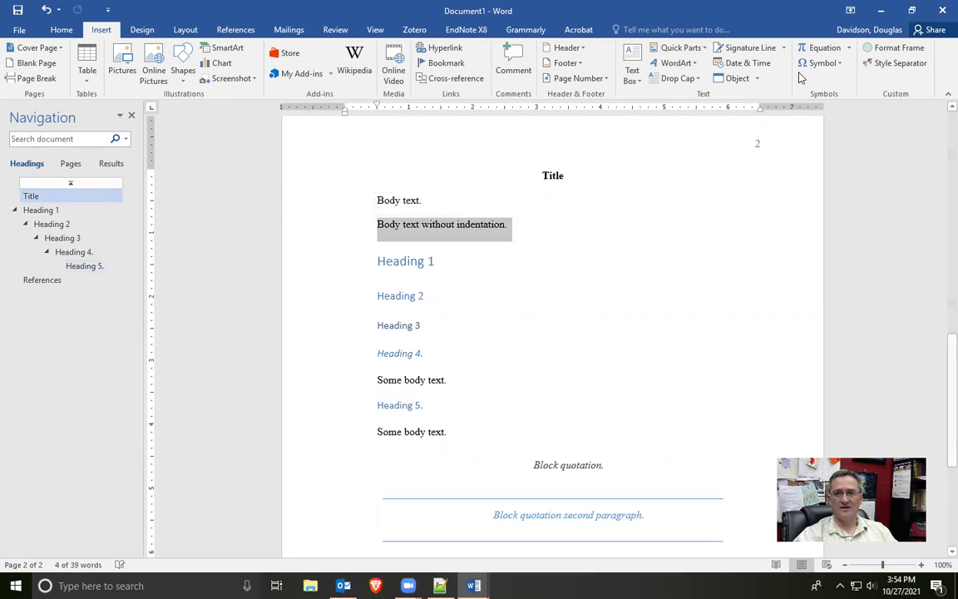
Create a new style named 'No Indent' with Normal as the following paragraph style.
left_click(61, 30)
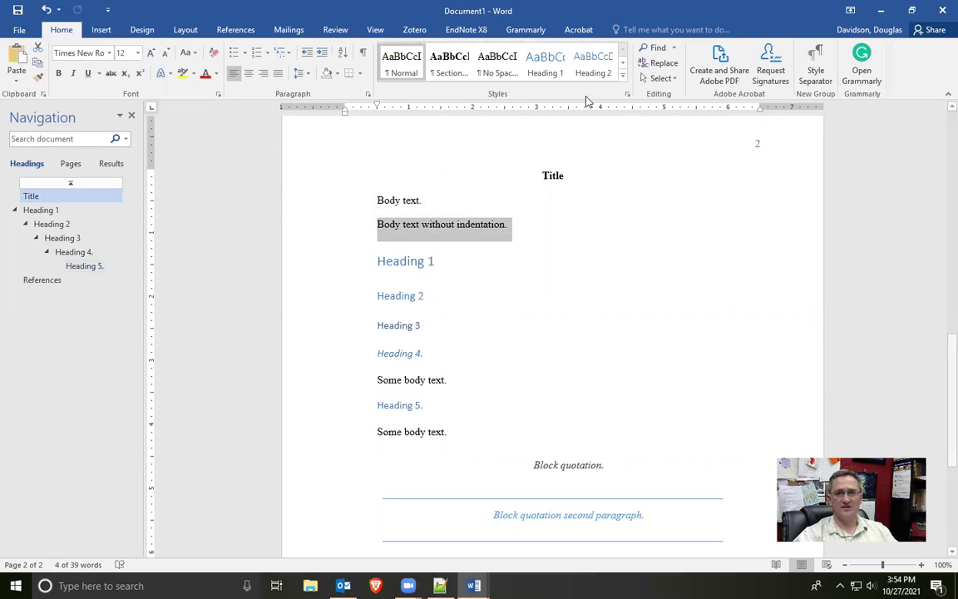
left_click(627, 93)
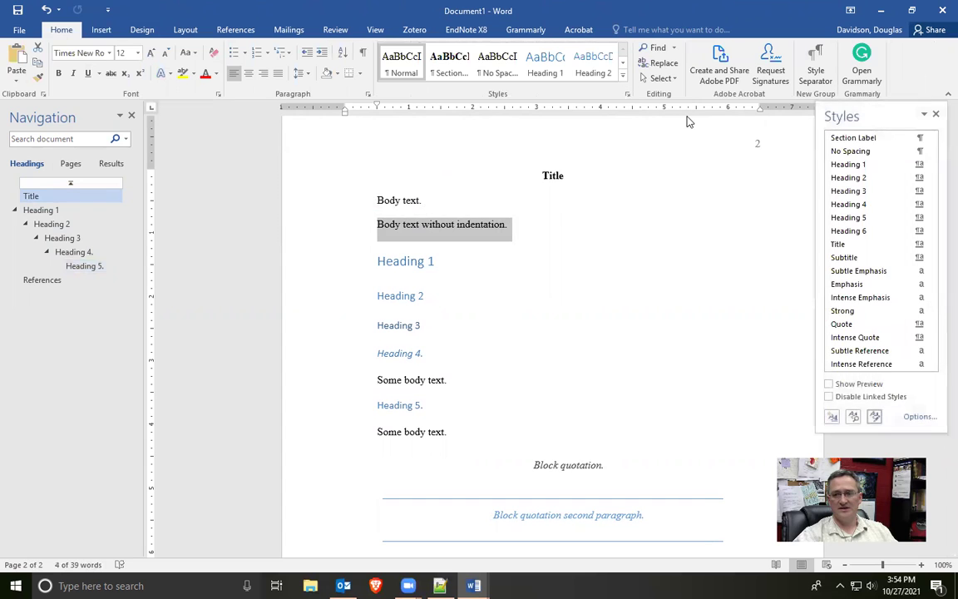
left_click(831, 416)
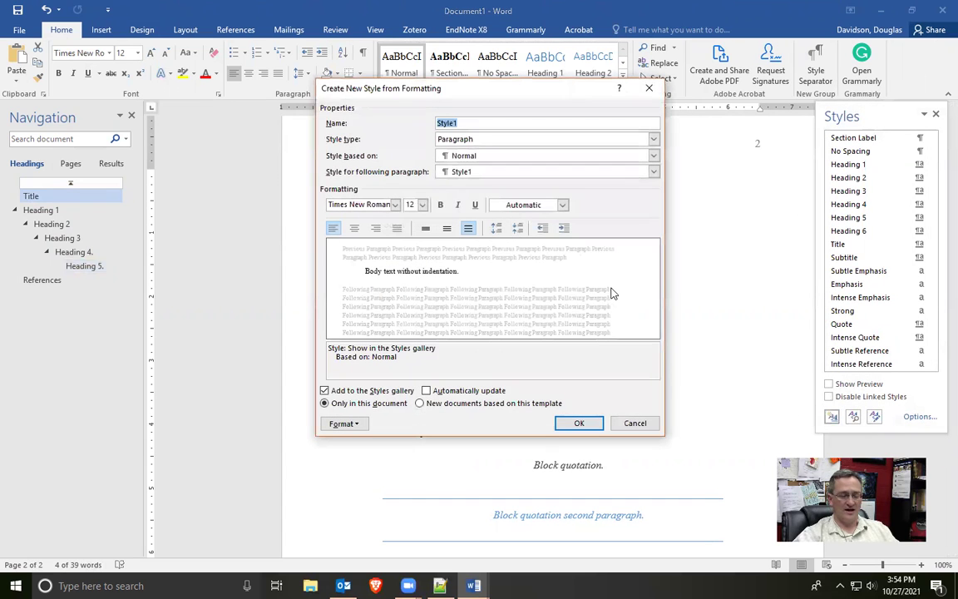
type("No Indent")
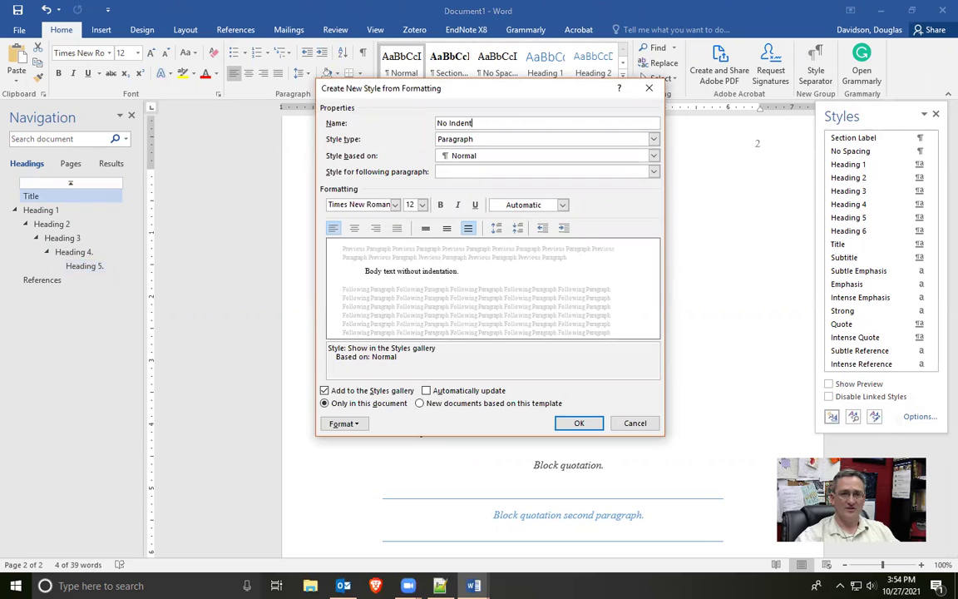
left_click(654, 172)
left_click(503, 192)
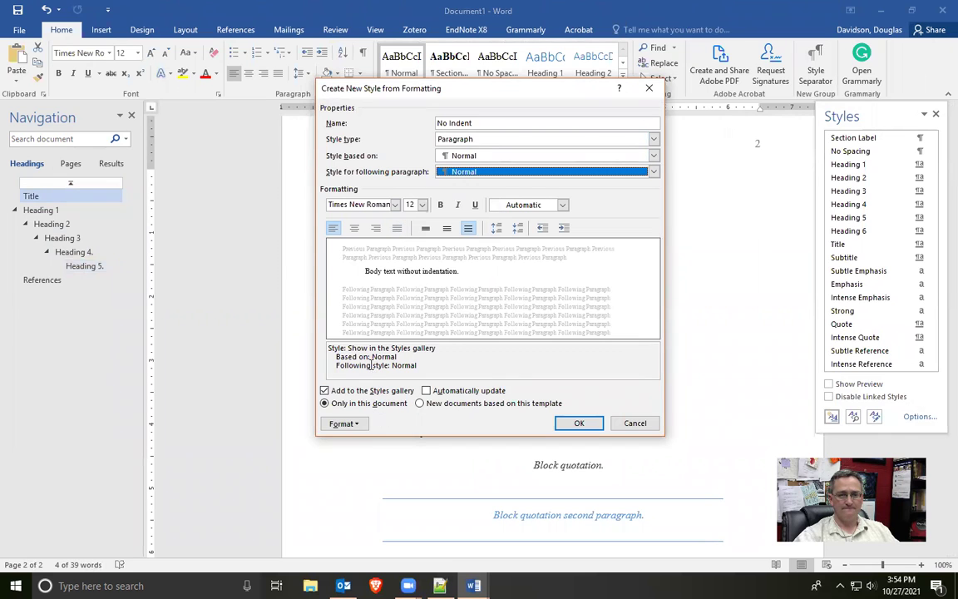
Set the No Indent style's Special indentation to (none) and save the style.
left_click(345, 424)
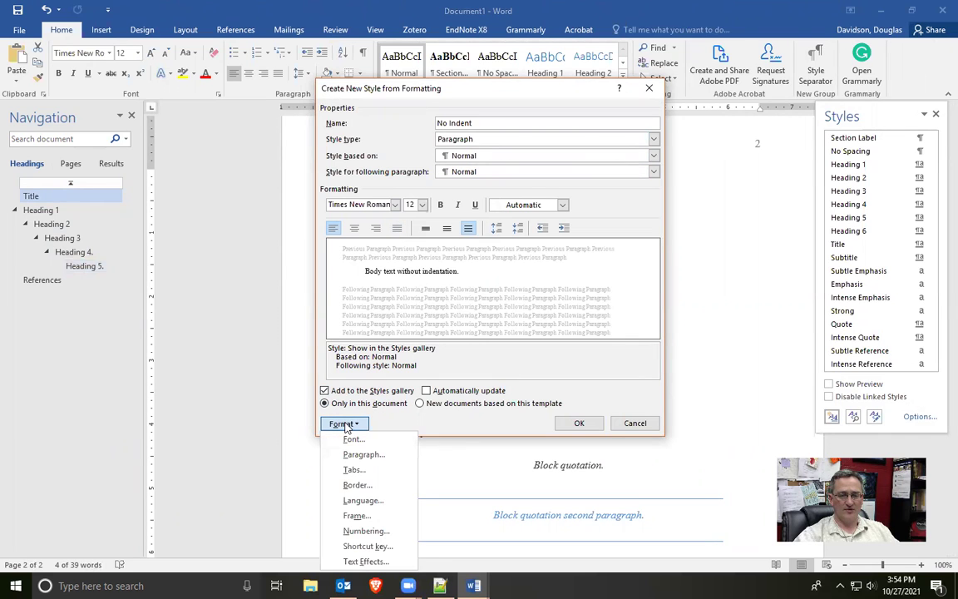
left_click(350, 454)
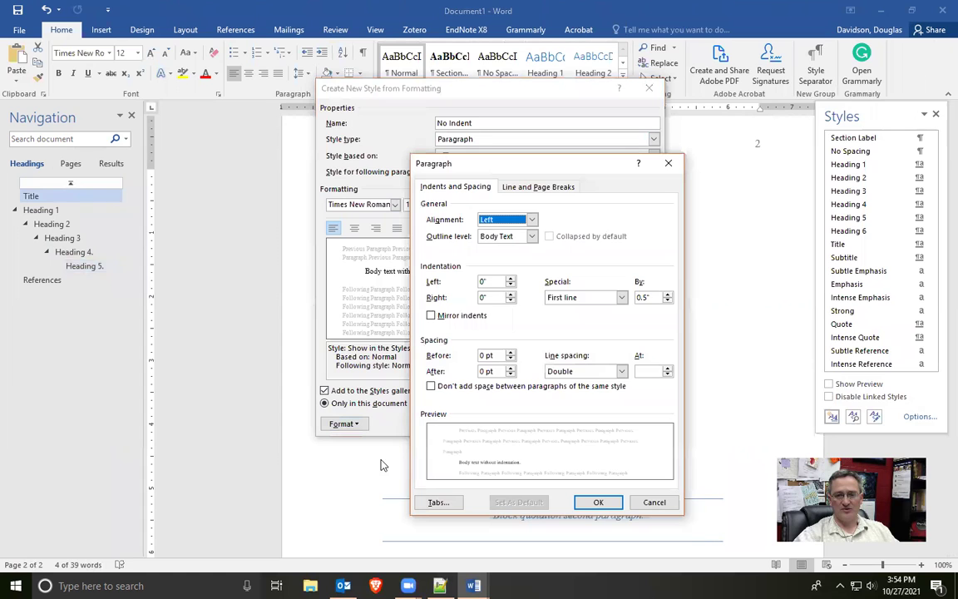
left_click(622, 297)
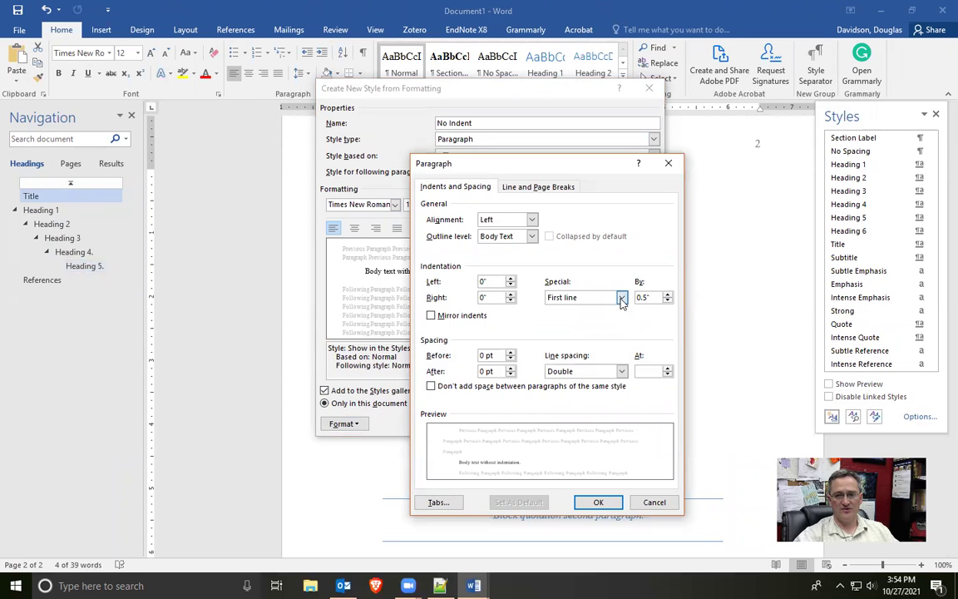
left_click(607, 309)
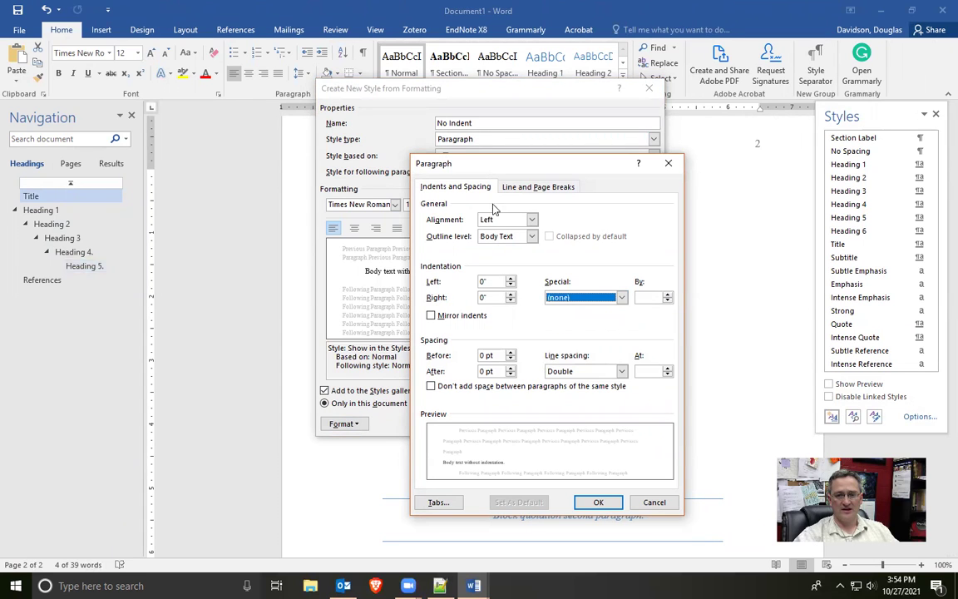
left_click(598, 503)
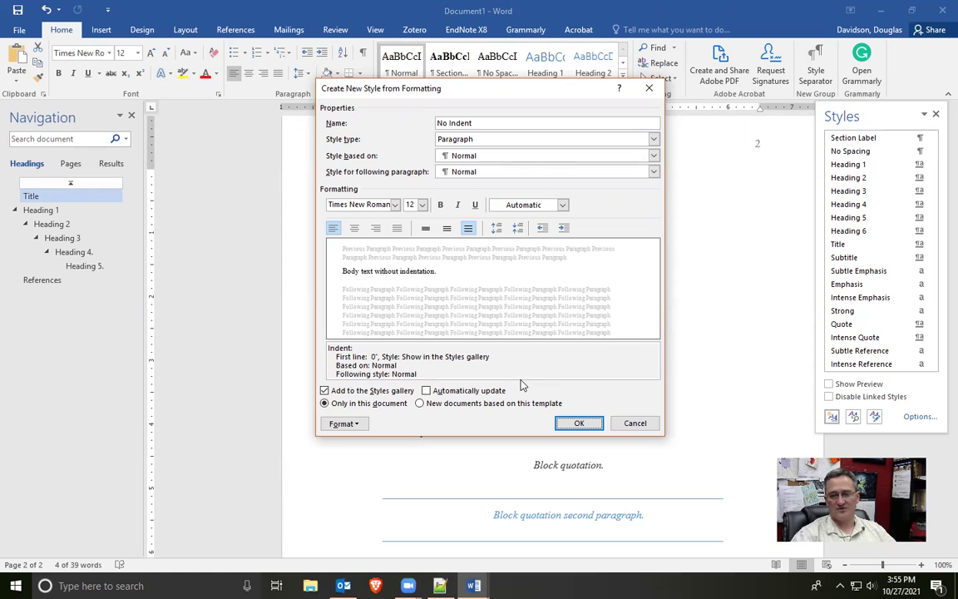
left_click(579, 422)
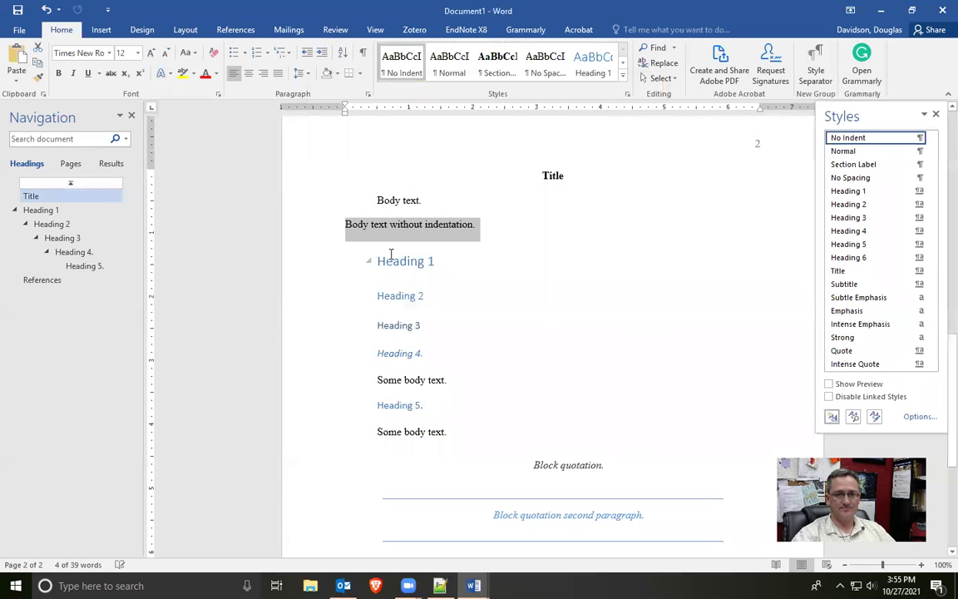
left_click(391, 241)
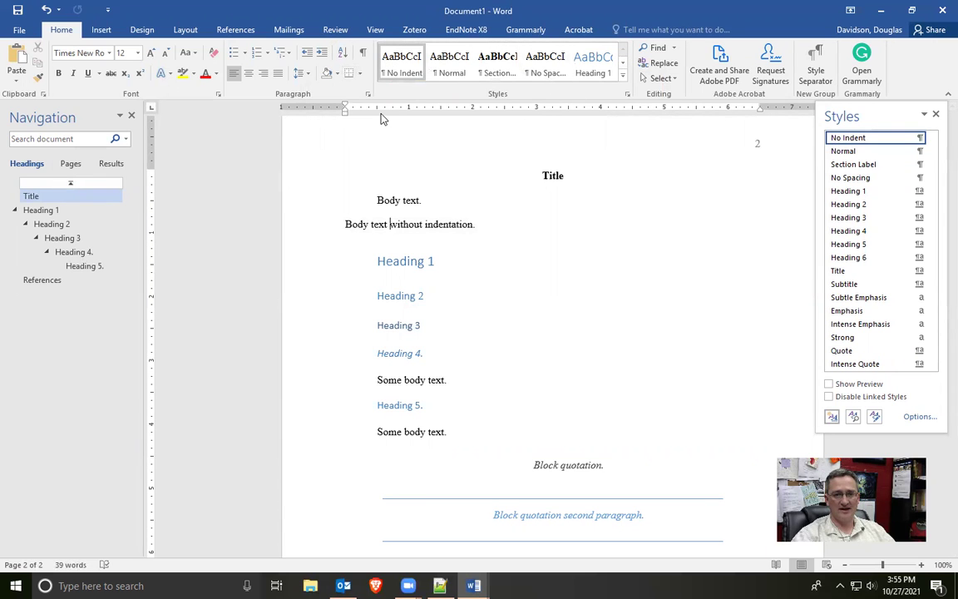
scroll(395, 205, "down", 2)
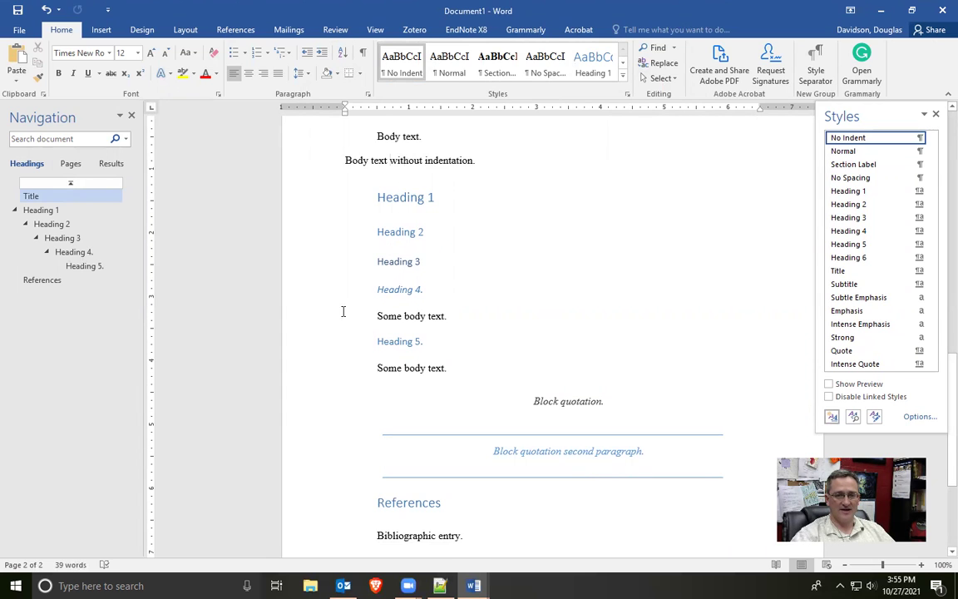
scroll(342, 311, "up", 2)
left_click(329, 261)
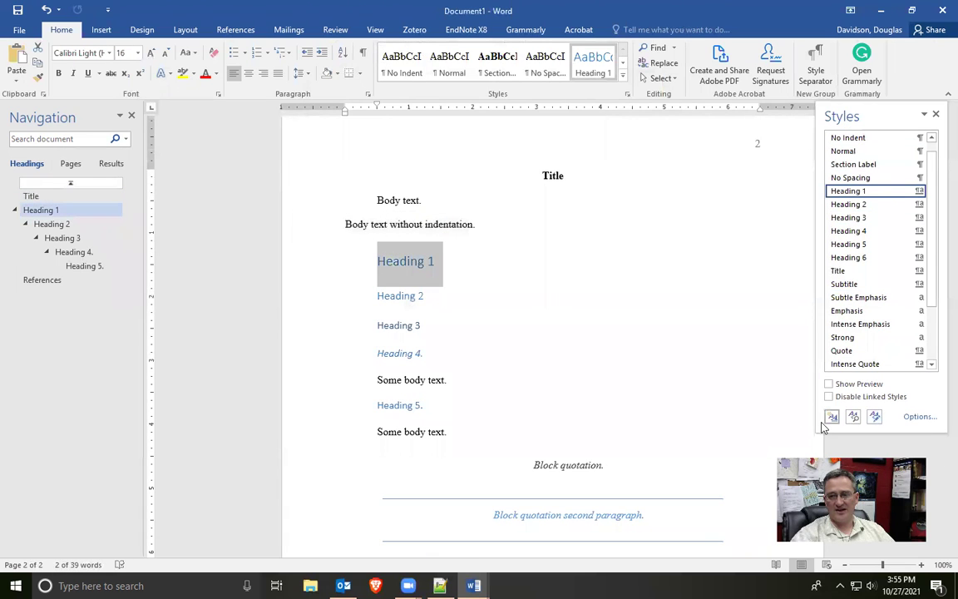
Modify Heading 1 to centred, bold, Automatic black Times New Roman 12 pt.
left_click(874, 416)
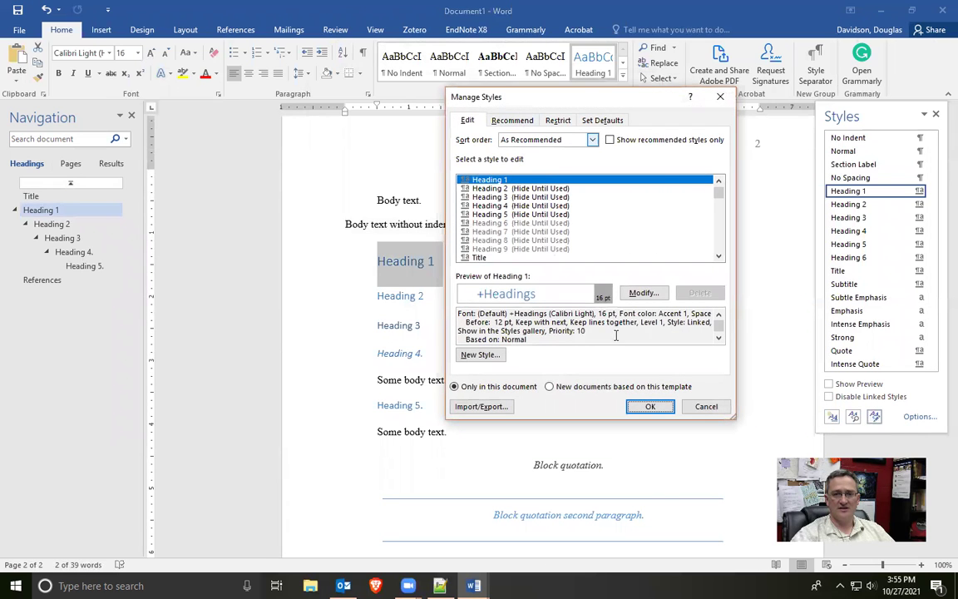
left_click(643, 293)
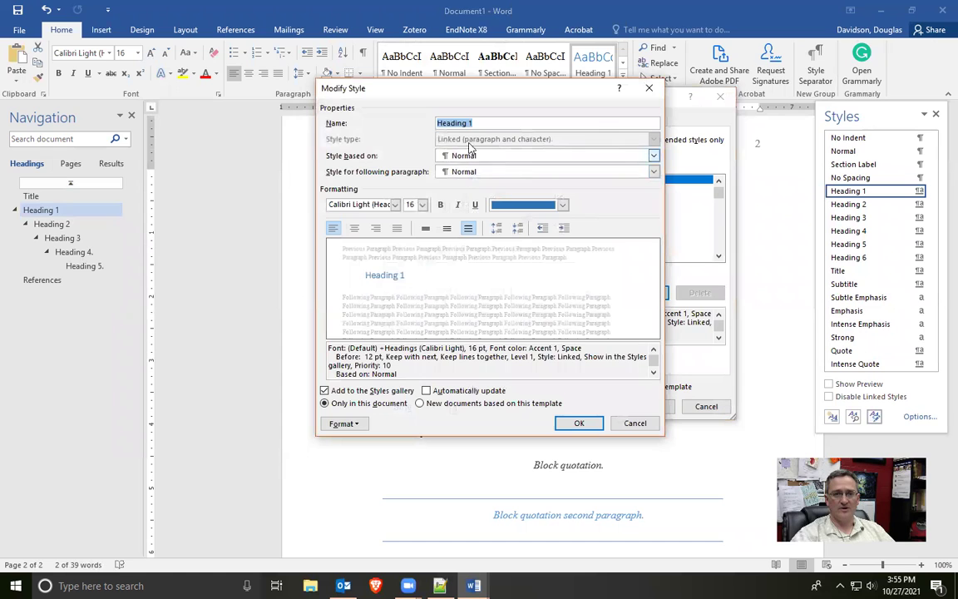
left_click(557, 205)
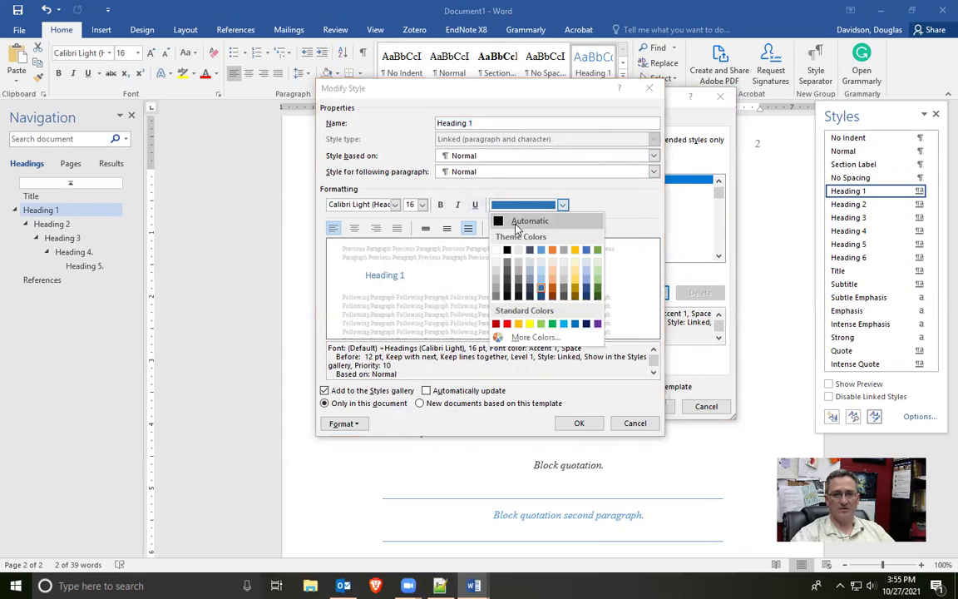
left_click(509, 221)
left_click(438, 205)
left_click(395, 205)
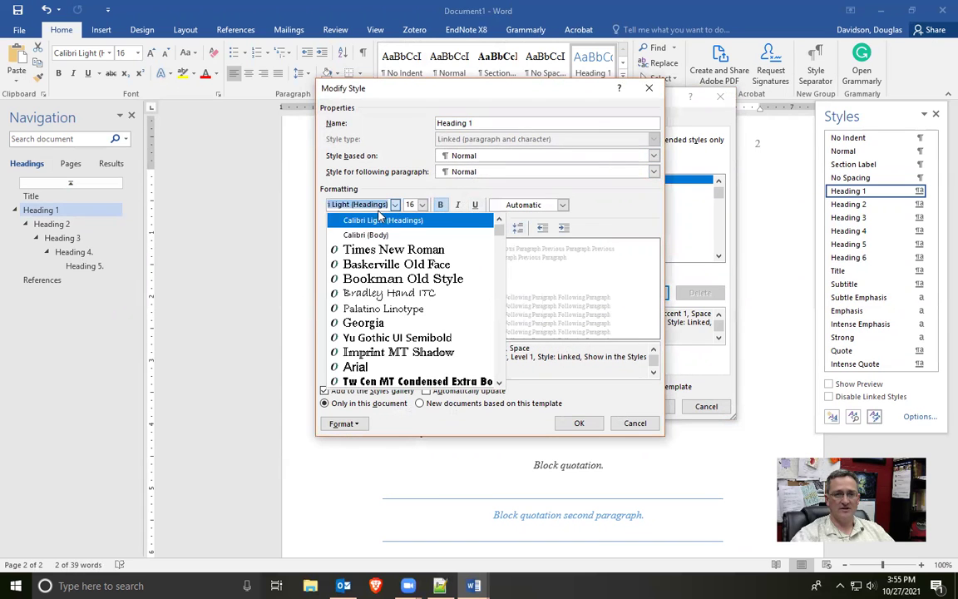
left_click(382, 250)
left_click(421, 205)
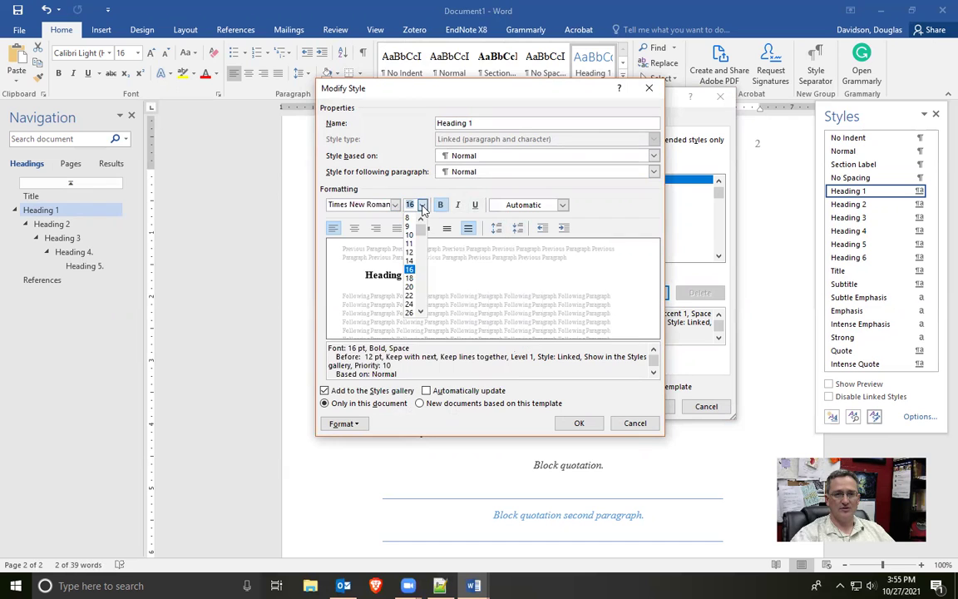
left_click(412, 249)
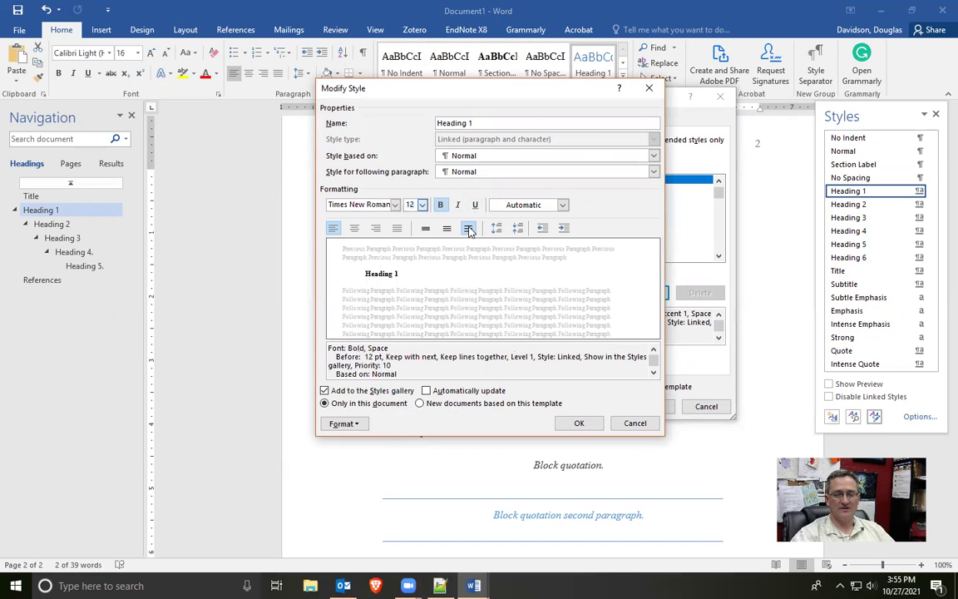
left_click(354, 228)
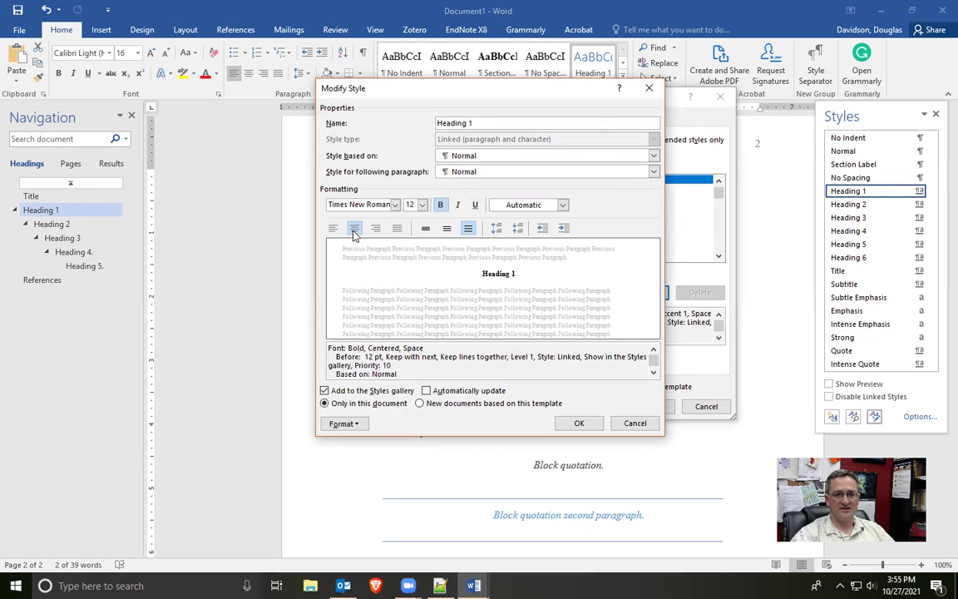
Give Heading 1 0 pt space before and no first-line indent, then save the style.
left_click(343, 423)
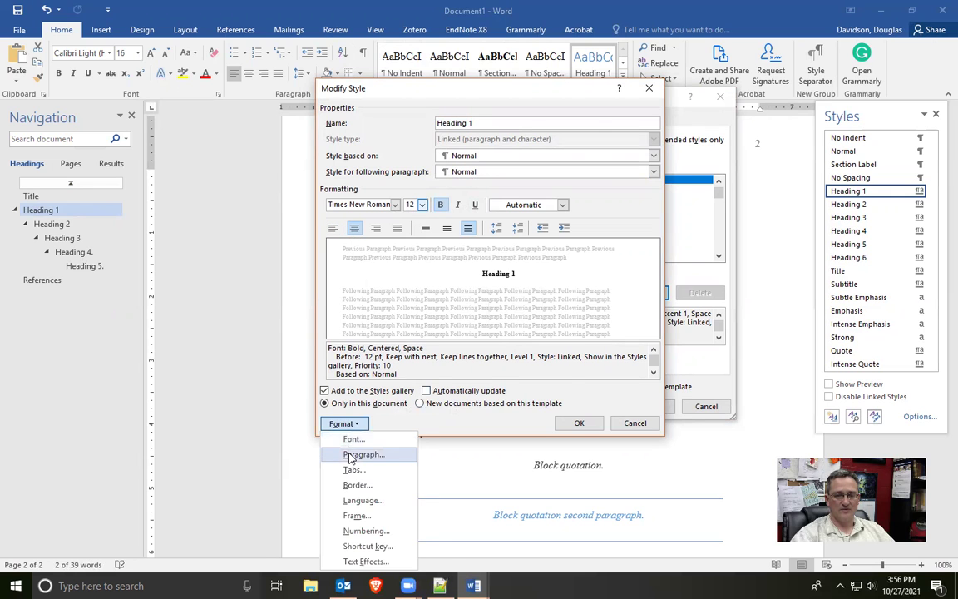
left_click(359, 453)
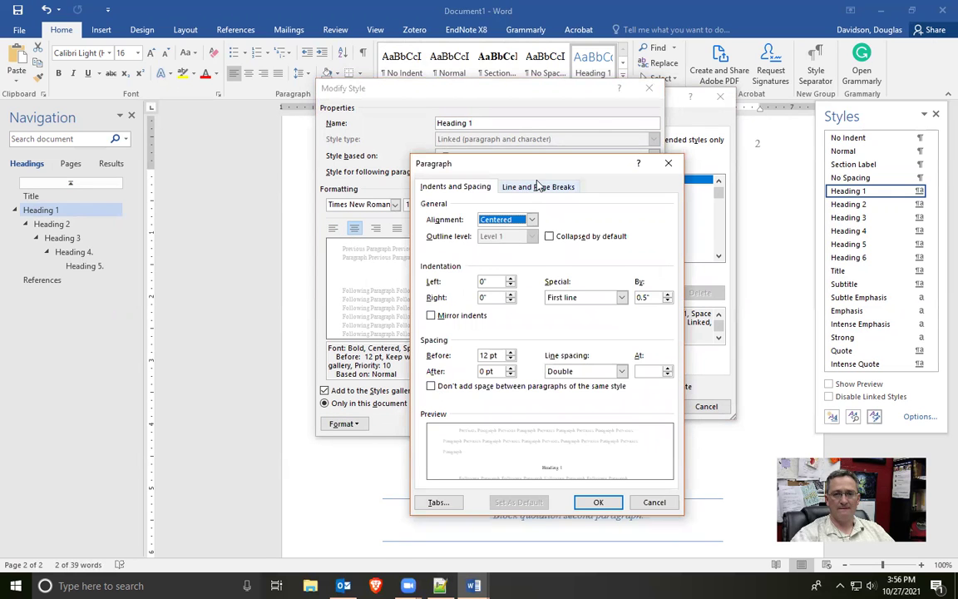
left_click(510, 359)
left_click(510, 358)
left_click(621, 296)
left_click(566, 307)
left_click(595, 502)
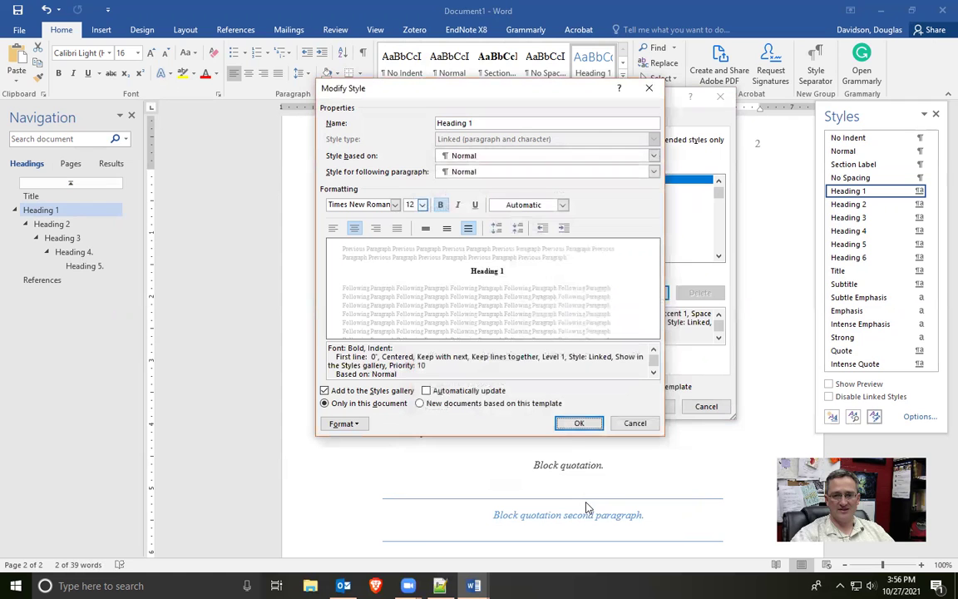
left_click(570, 425)
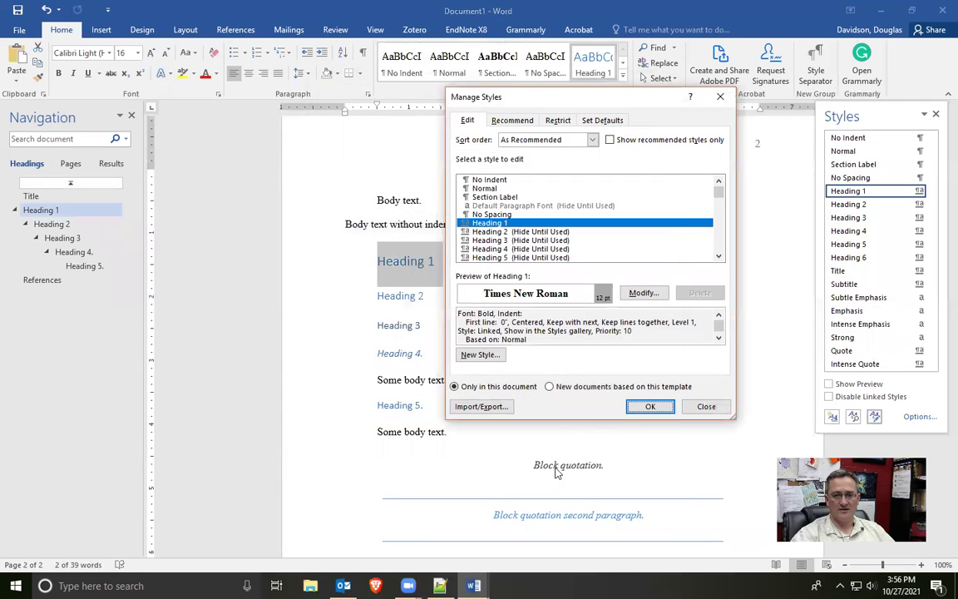
left_click(640, 405)
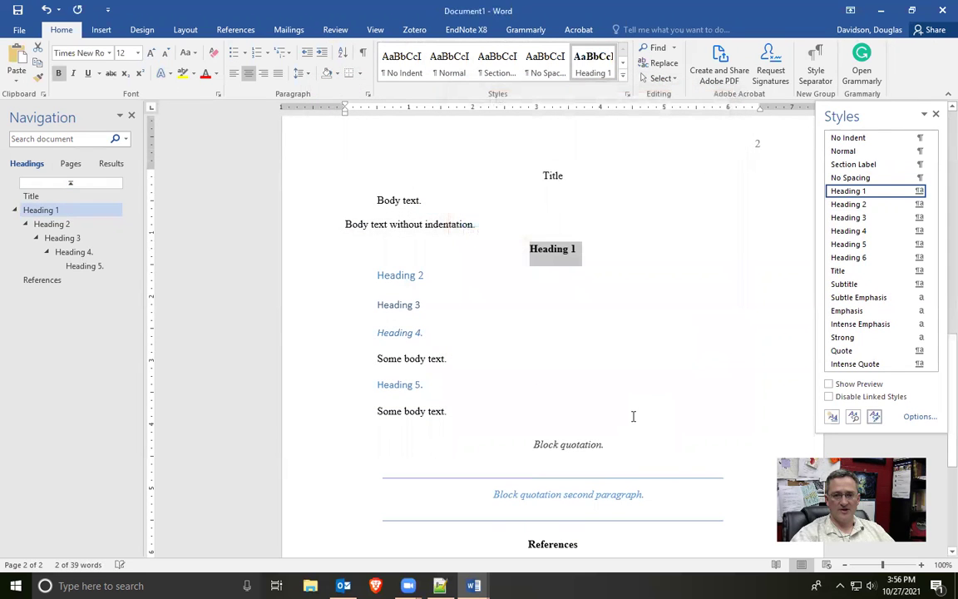
left_click(311, 281)
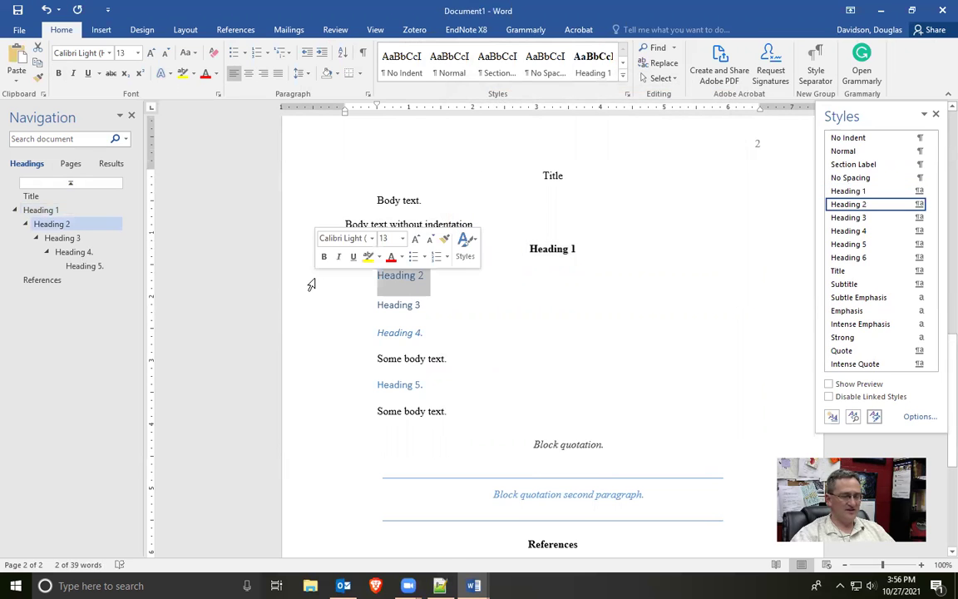
Modify Heading 2 to bold, Automatic black Times New Roman 12 pt.
left_click(876, 417)
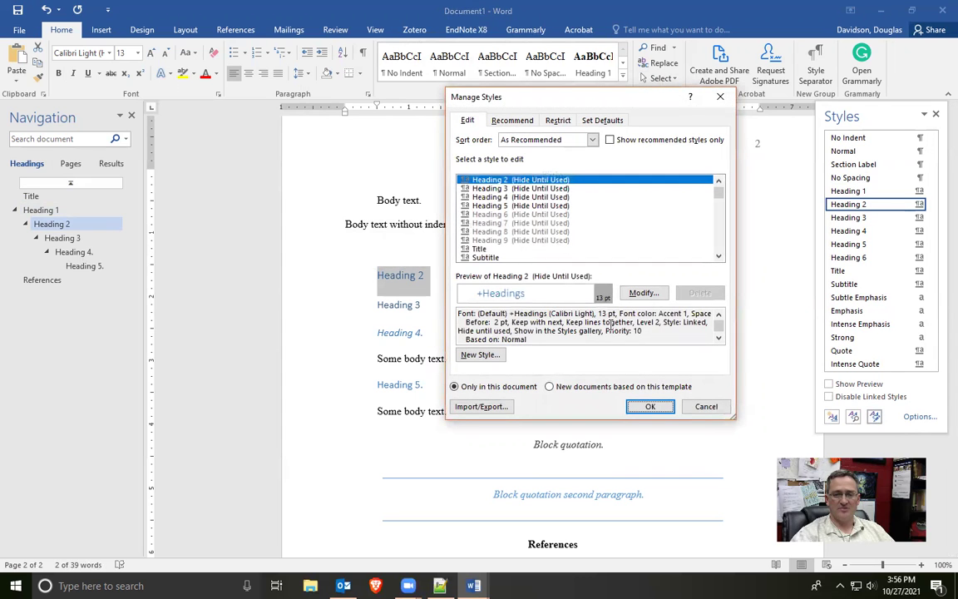
left_click(642, 293)
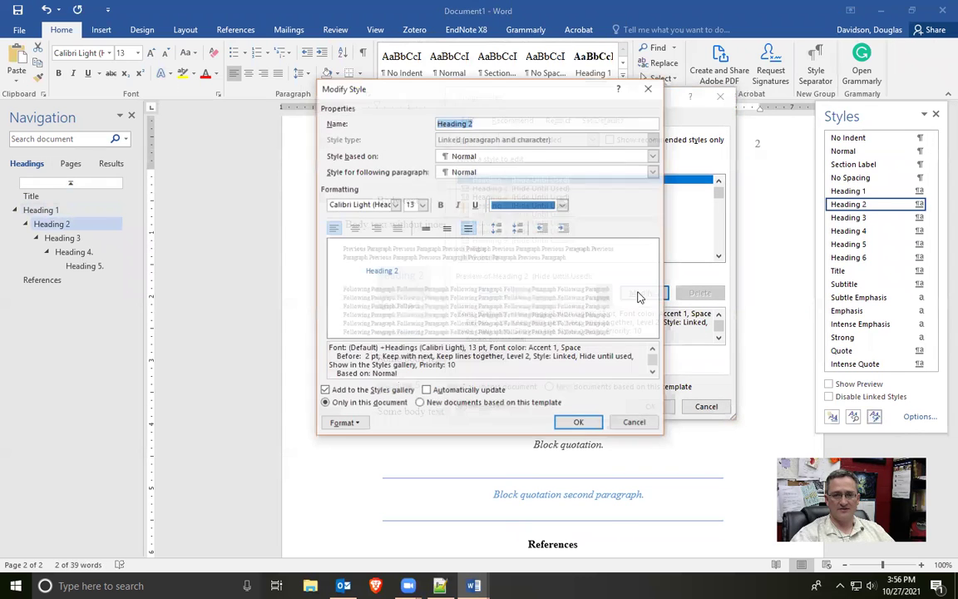
left_click(395, 205)
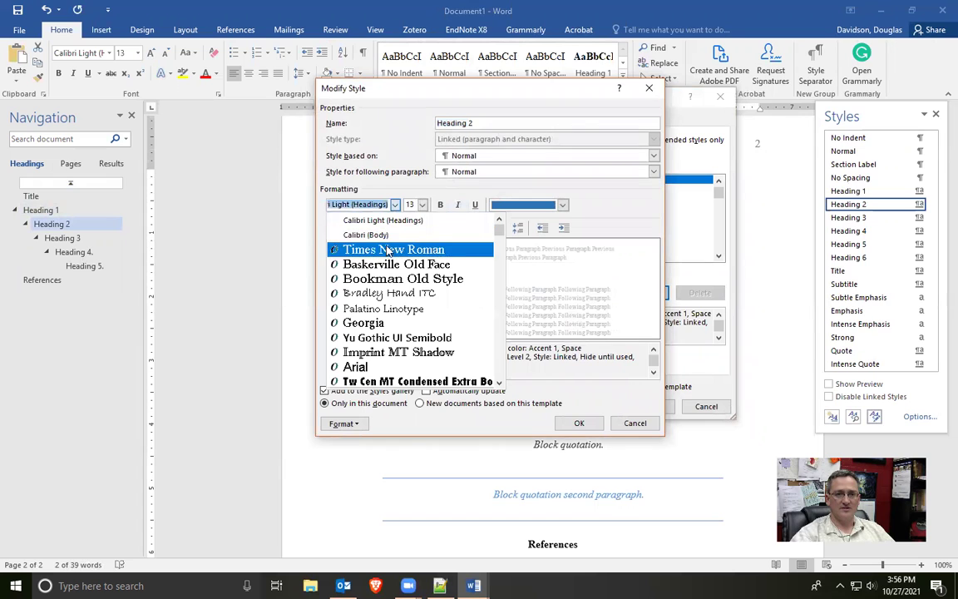
left_click(390, 250)
left_click(422, 204)
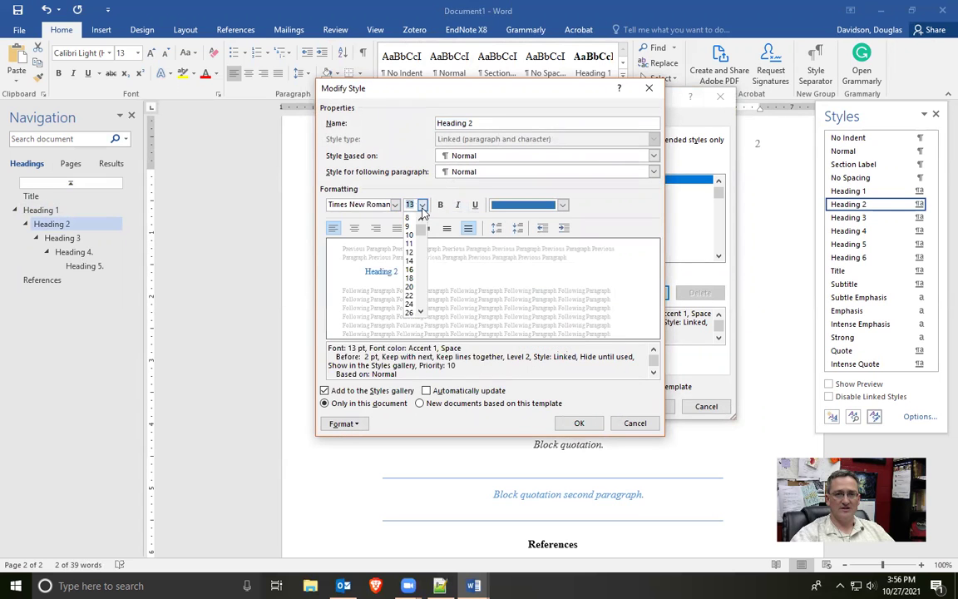
left_click(409, 251)
left_click(438, 206)
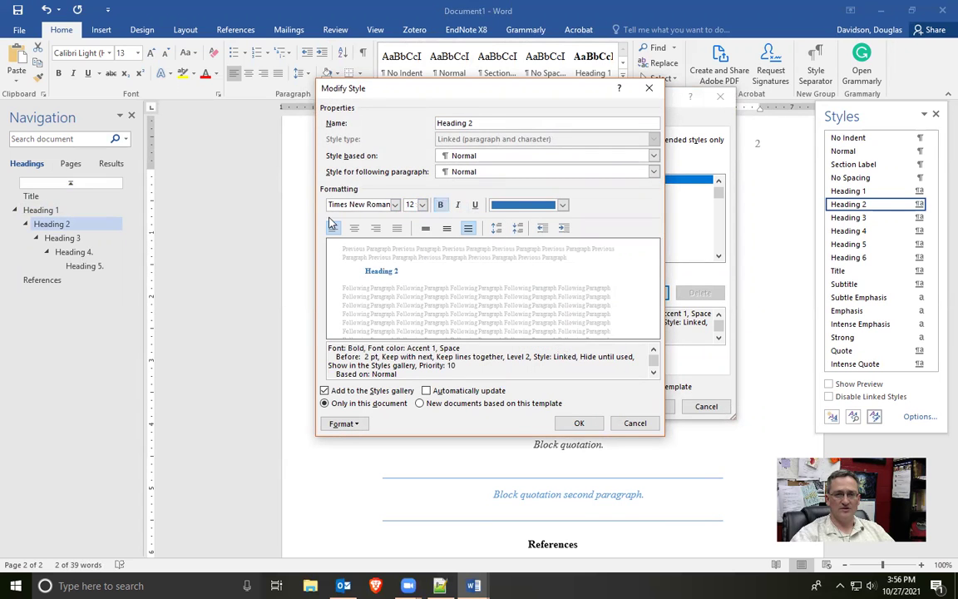
left_click(562, 205)
left_click(530, 222)
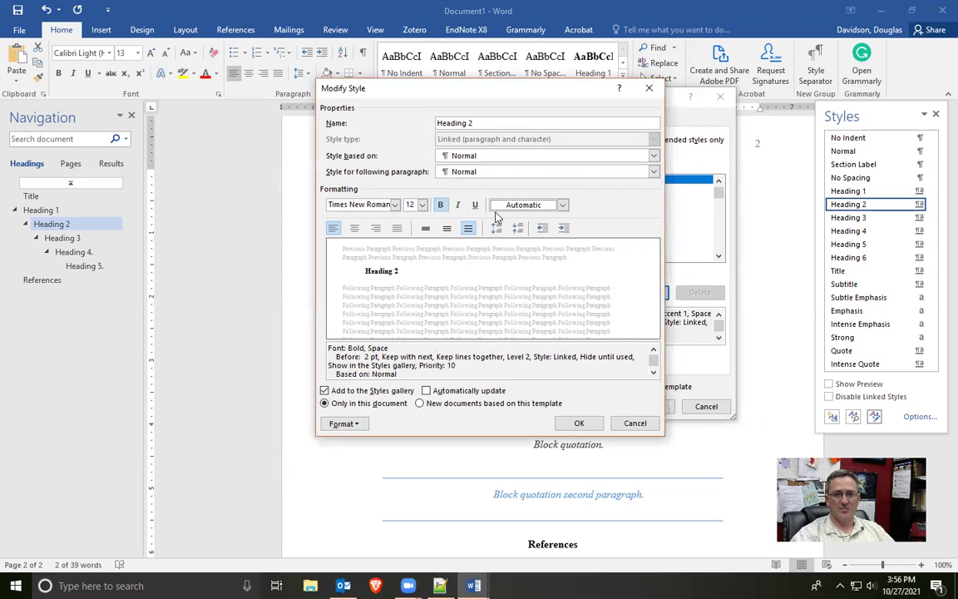
Set Heading 2's Special indentation to (none) and save the style changes.
left_click(339, 424)
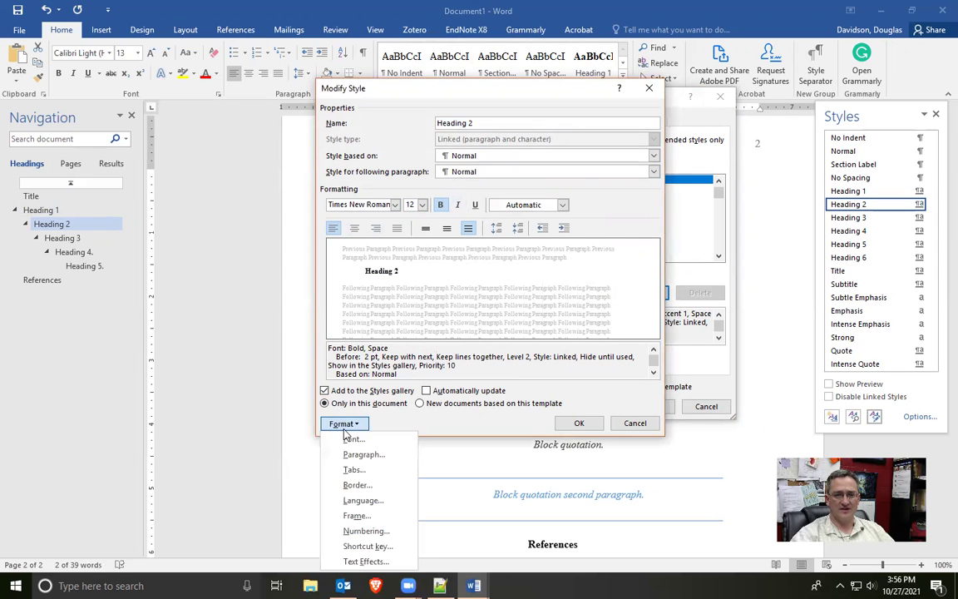
left_click(362, 454)
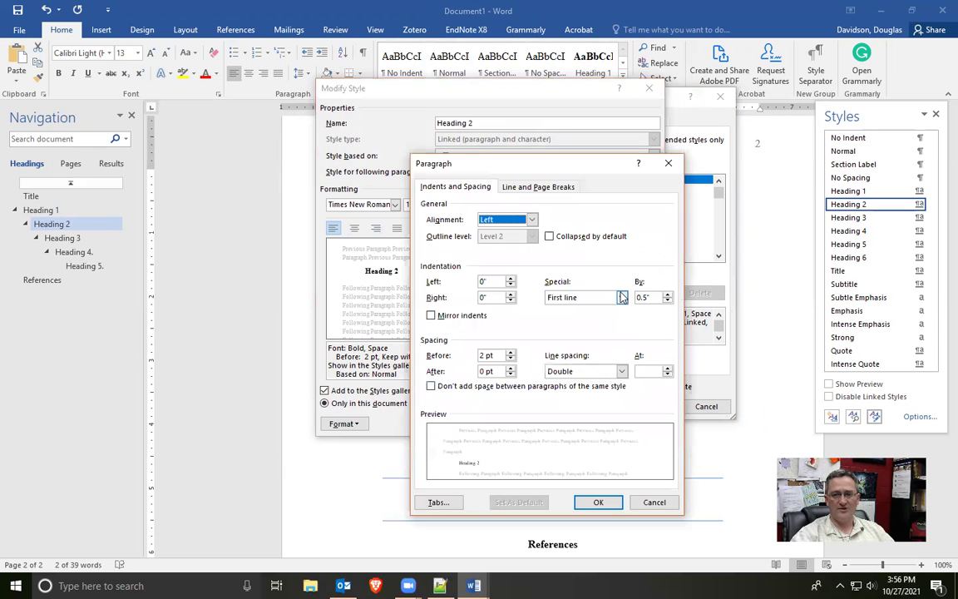
left_click(586, 296)
left_click(565, 307)
left_click(598, 502)
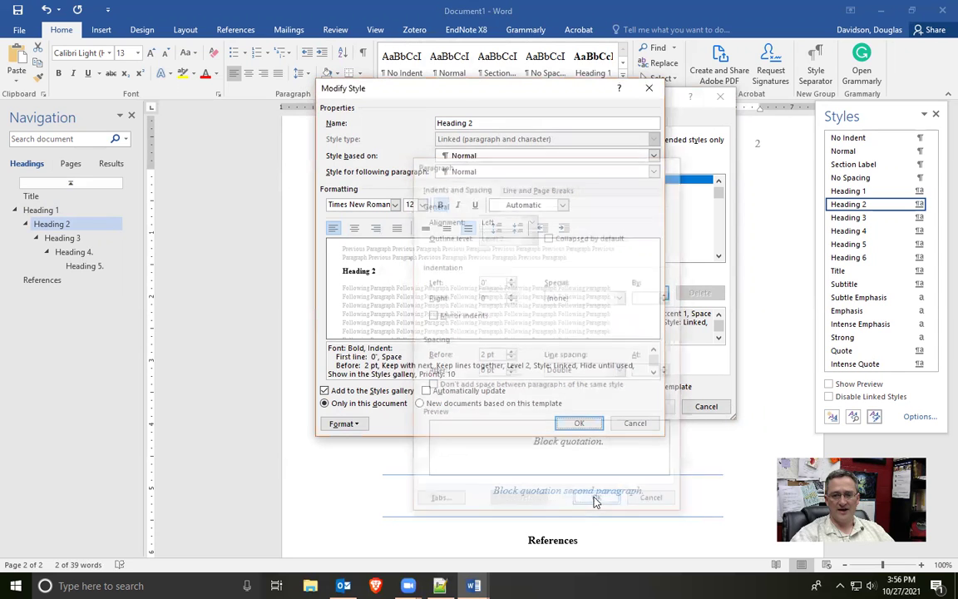
left_click(569, 423)
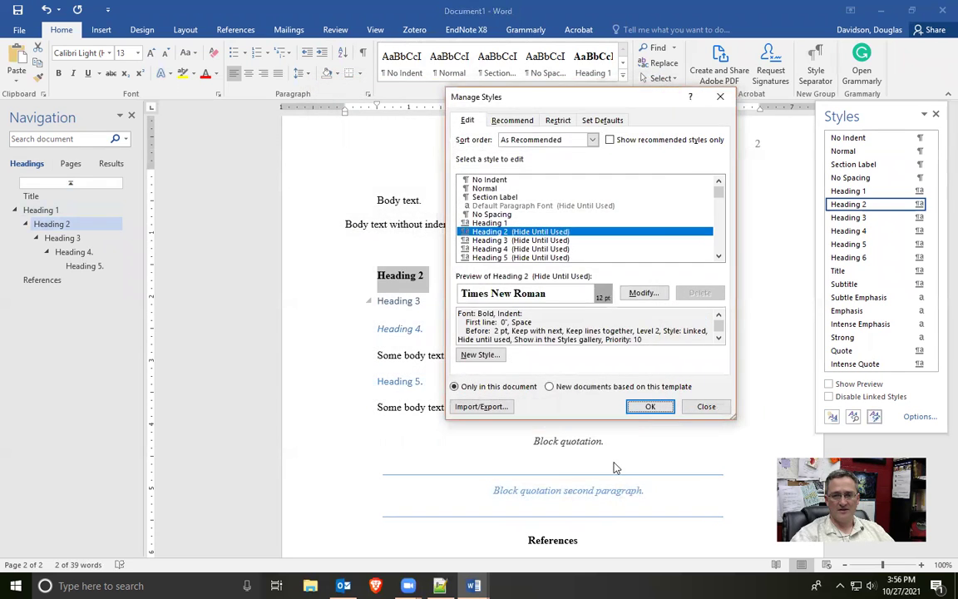
left_click(650, 406)
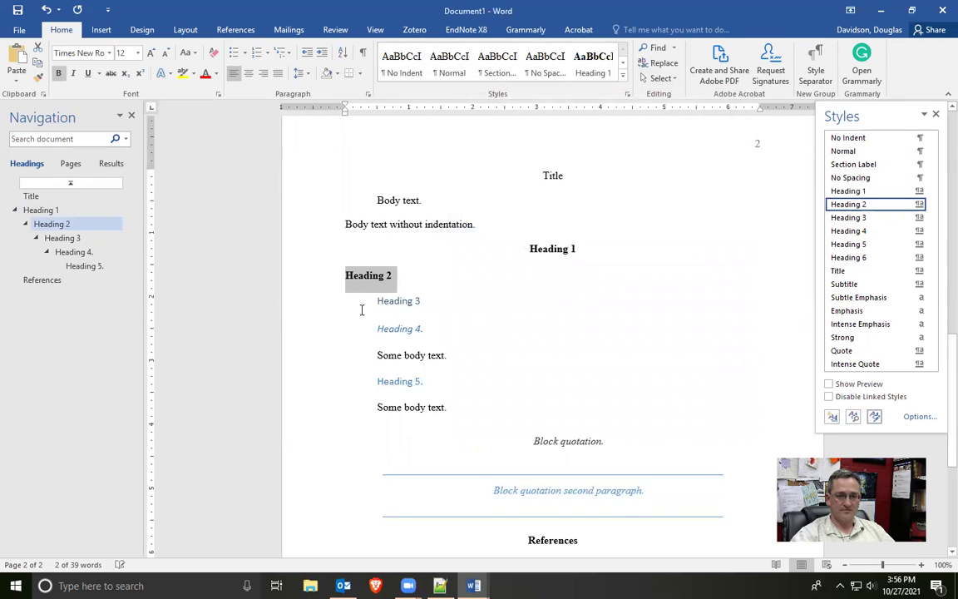
left_click(319, 304)
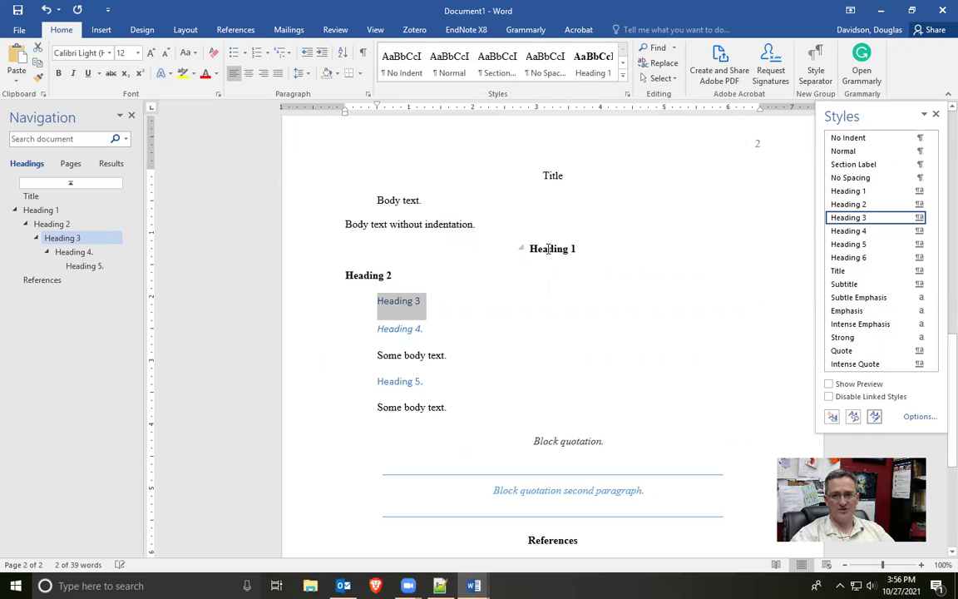
Open Manage Styles on Heading 3, showing its Calibri Light, Accent 1, 2 pt-before settings.
left_click(622, 62)
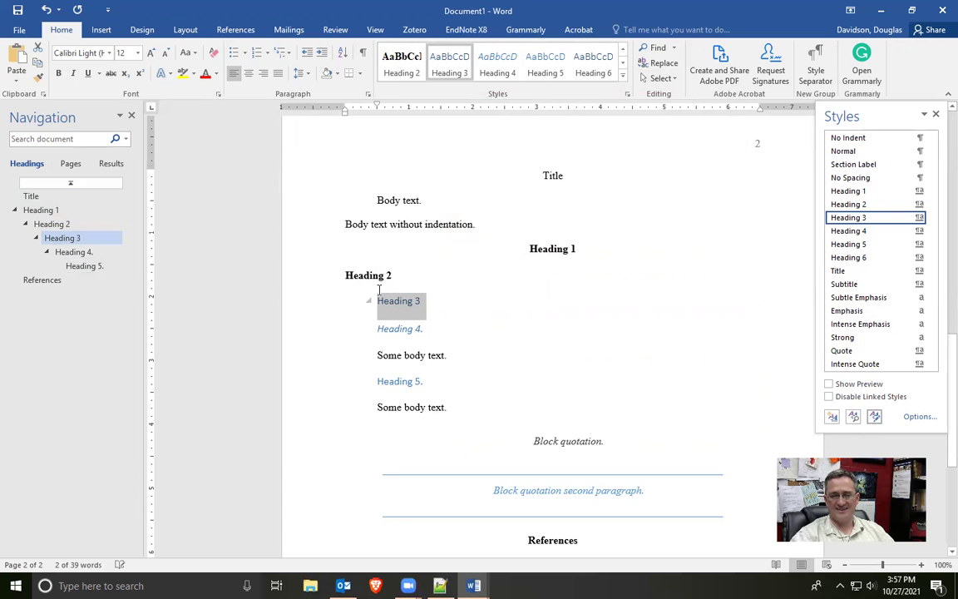
left_click(874, 416)
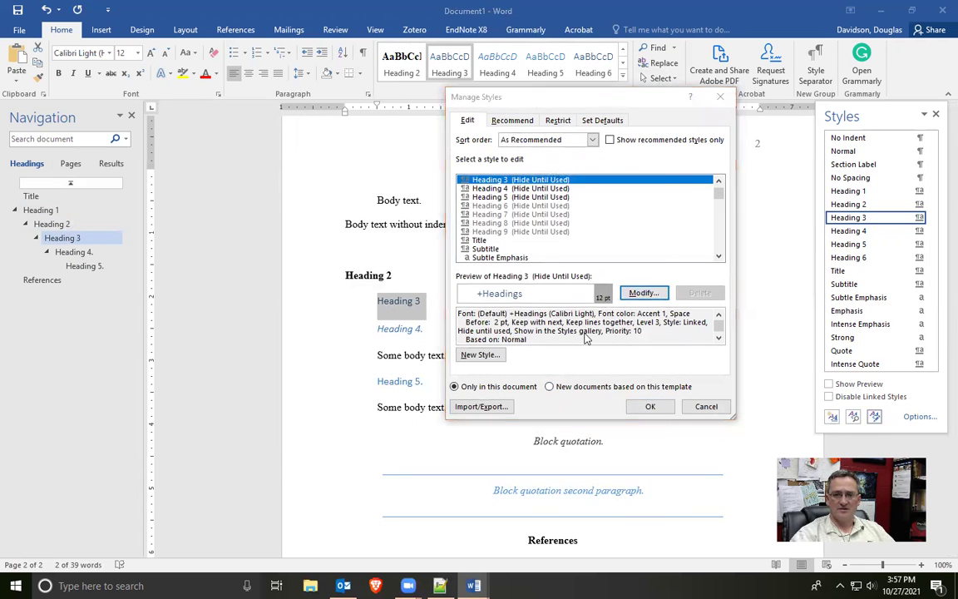
Modify Heading 3 to bold, Automatic black Times New Roman 12 pt.
left_click(643, 292)
left_click(501, 204)
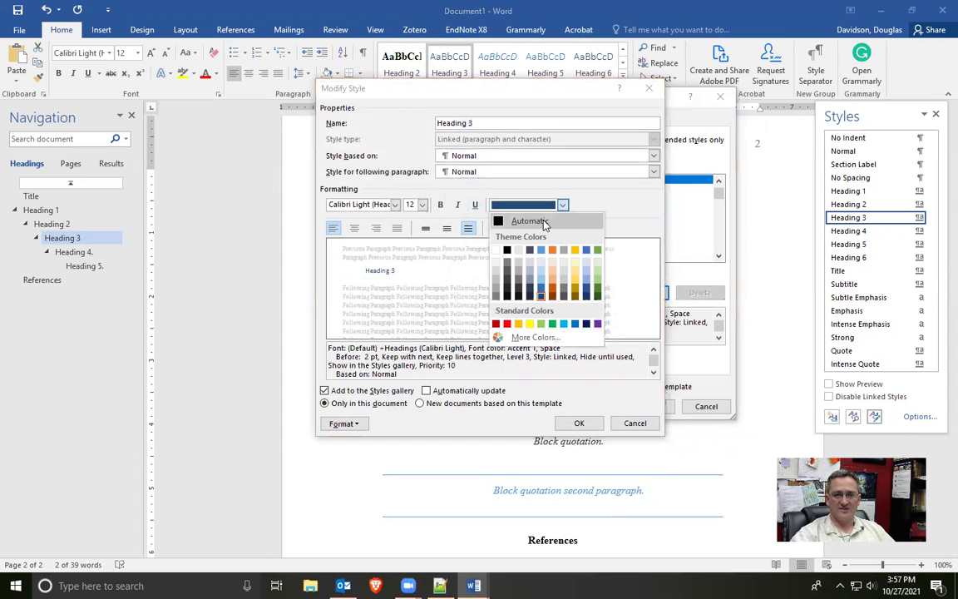
left_click(529, 220)
left_click(439, 205)
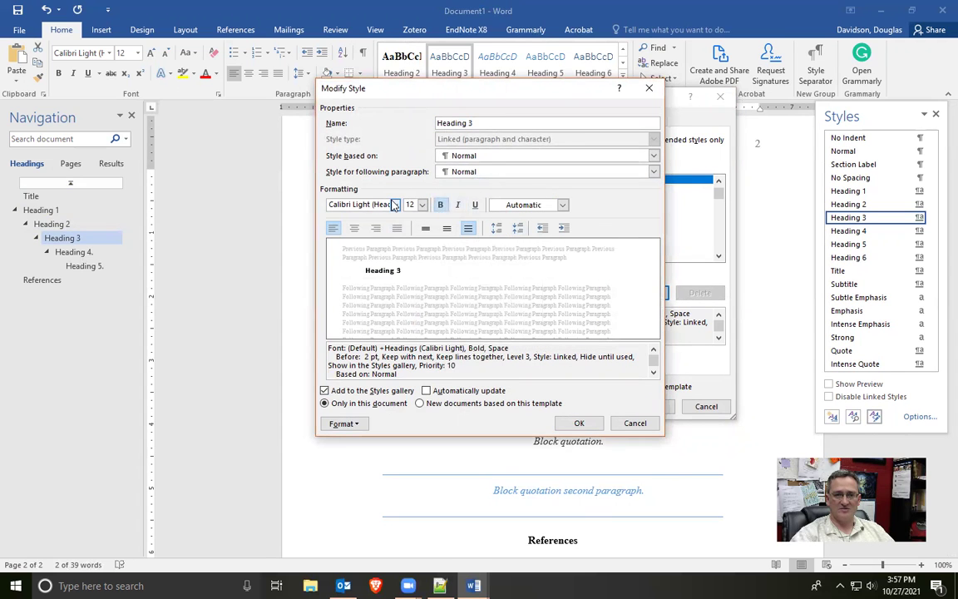
left_click(395, 205)
left_click(380, 249)
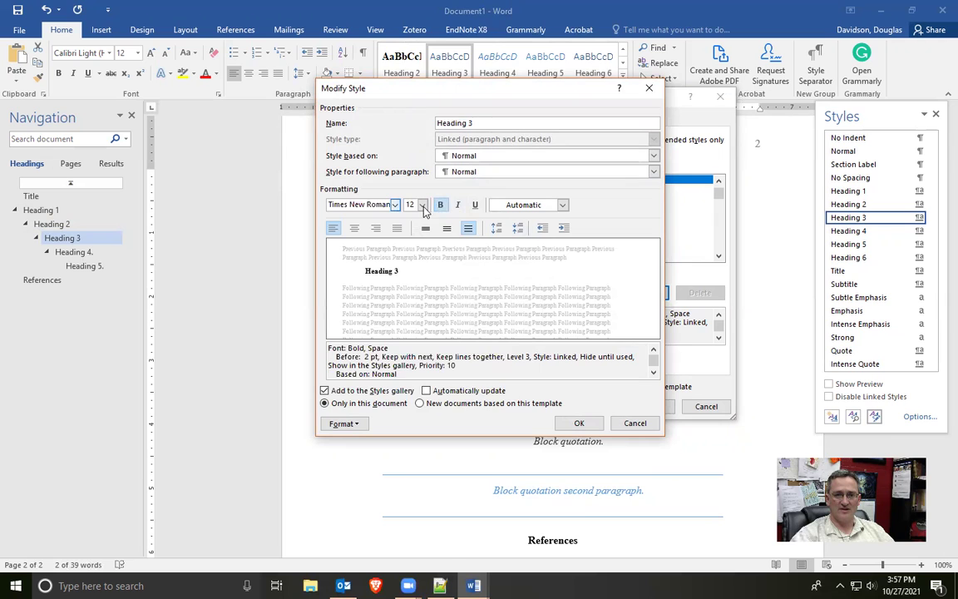
left_click(422, 205)
left_click(421, 208)
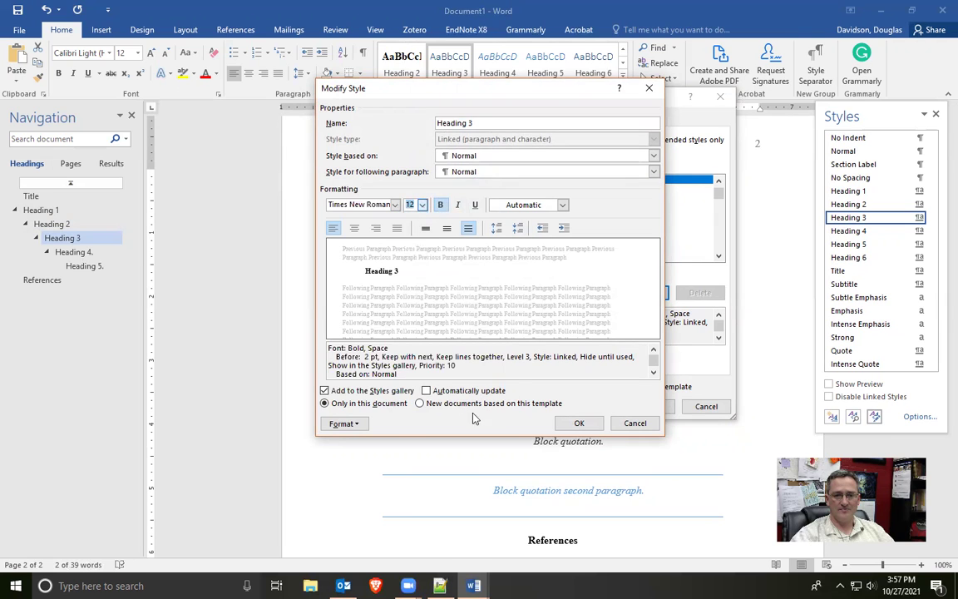
Set Heading 3's space before to 0 pt and show its Line and Page Breaks options.
left_click(342, 423)
left_click(364, 454)
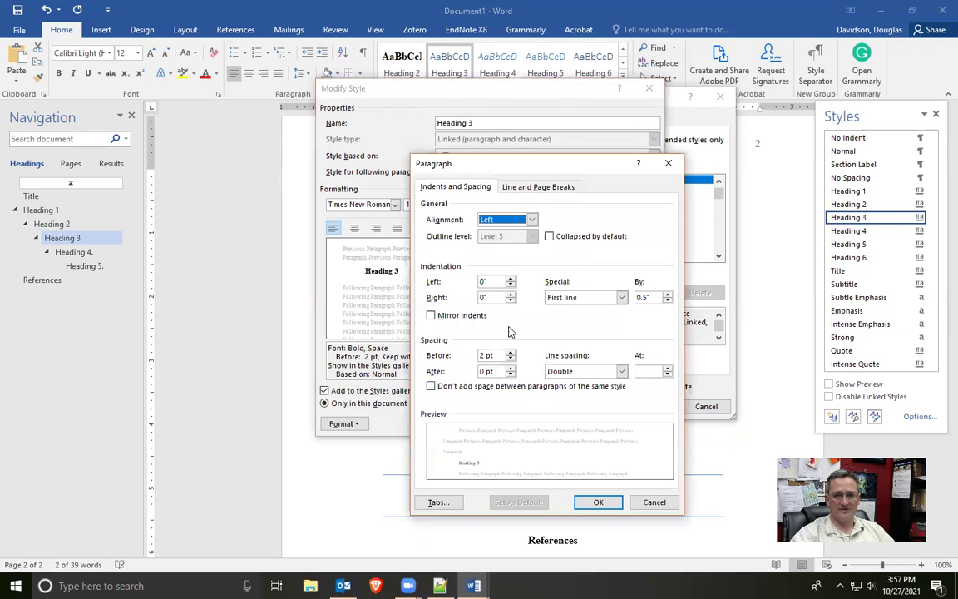
left_click(510, 360)
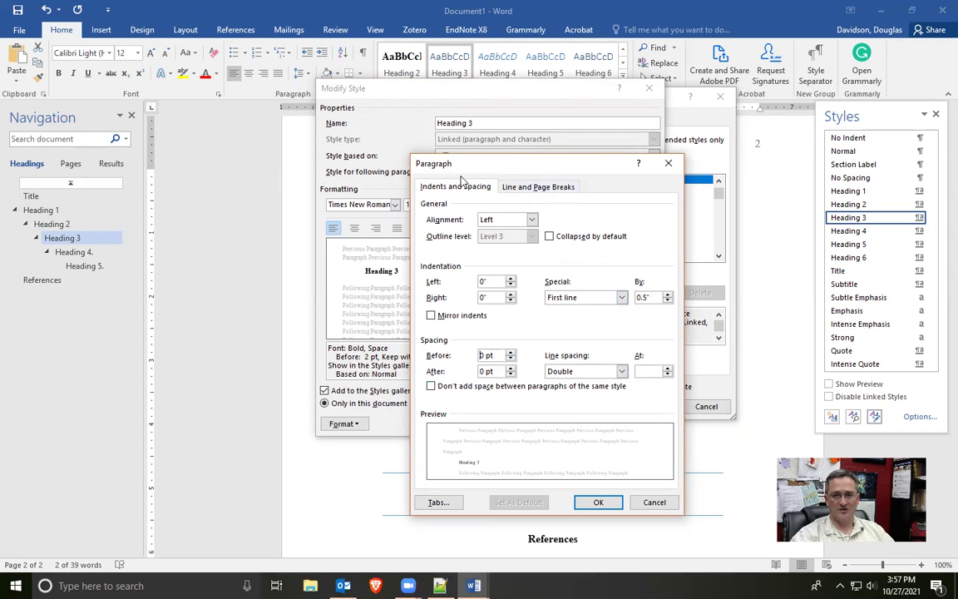
left_click(536, 188)
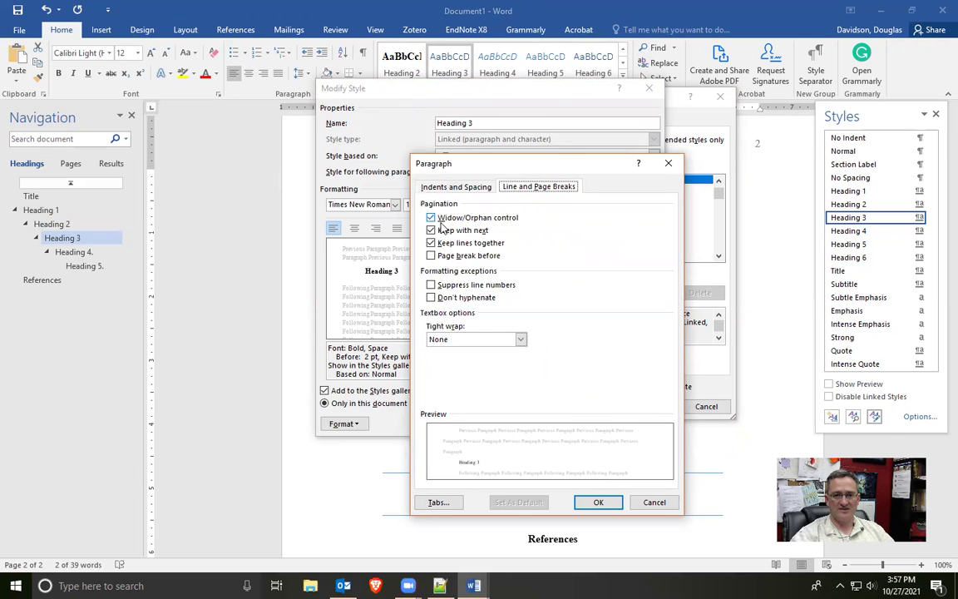
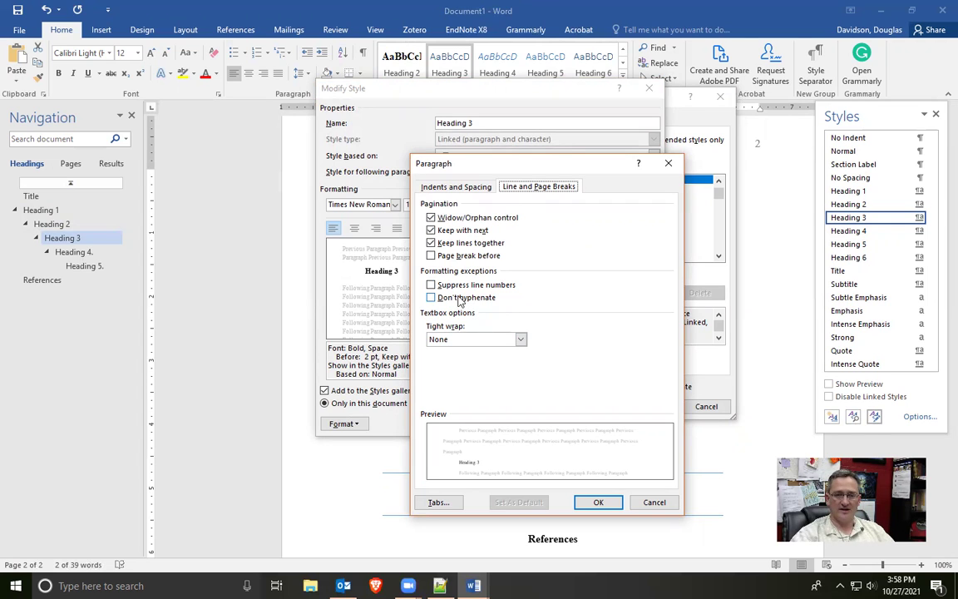
Confirm Heading 3's paragraph settings and limit the style change to this document only.
left_click(595, 503)
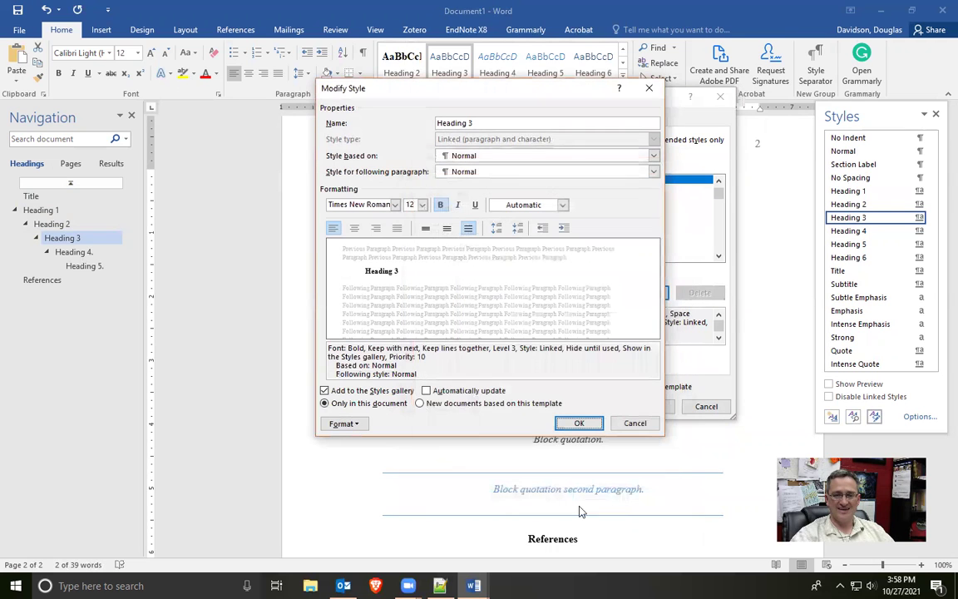
left_click(324, 403)
left_click(324, 403)
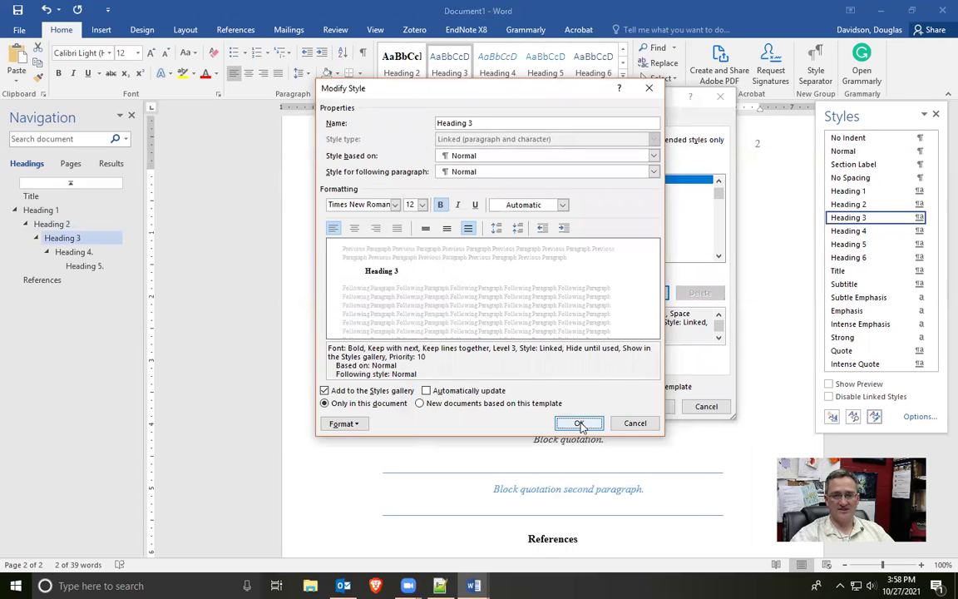
Remove Heading 3's first-line indent by setting Special indentation to (none).
left_click(345, 423)
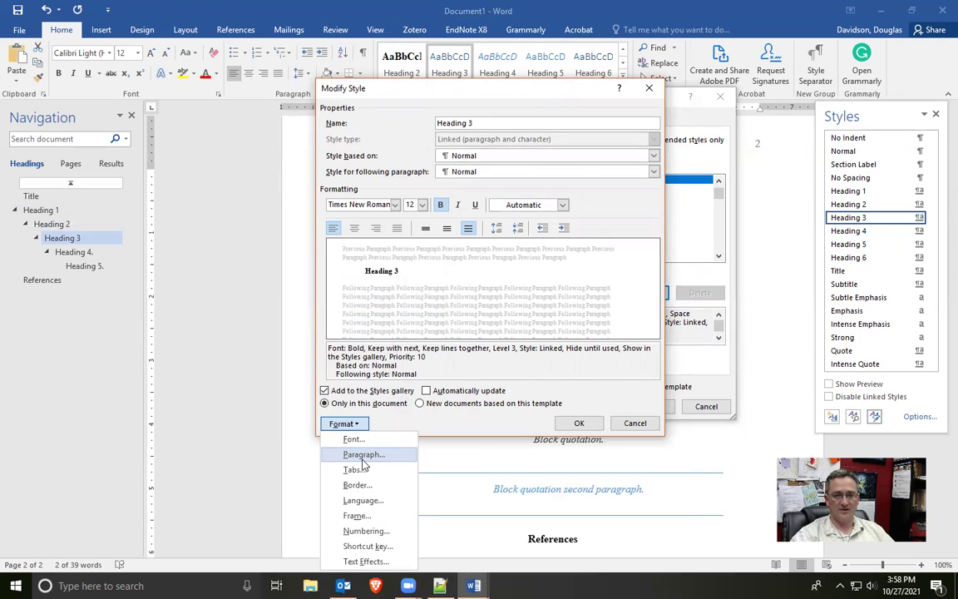
left_click(363, 454)
left_click(454, 187)
left_click(621, 298)
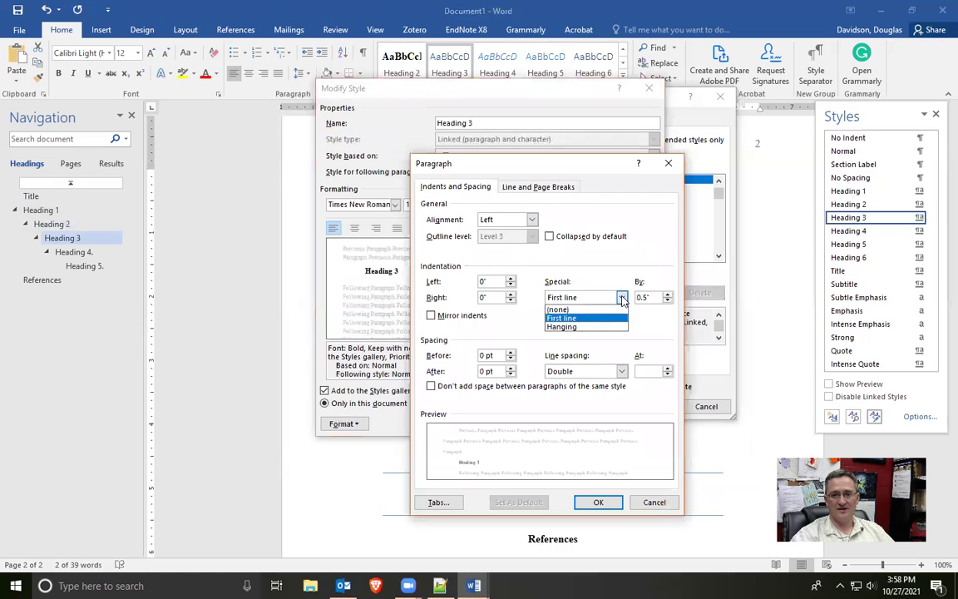
left_click(573, 311)
left_click(598, 501)
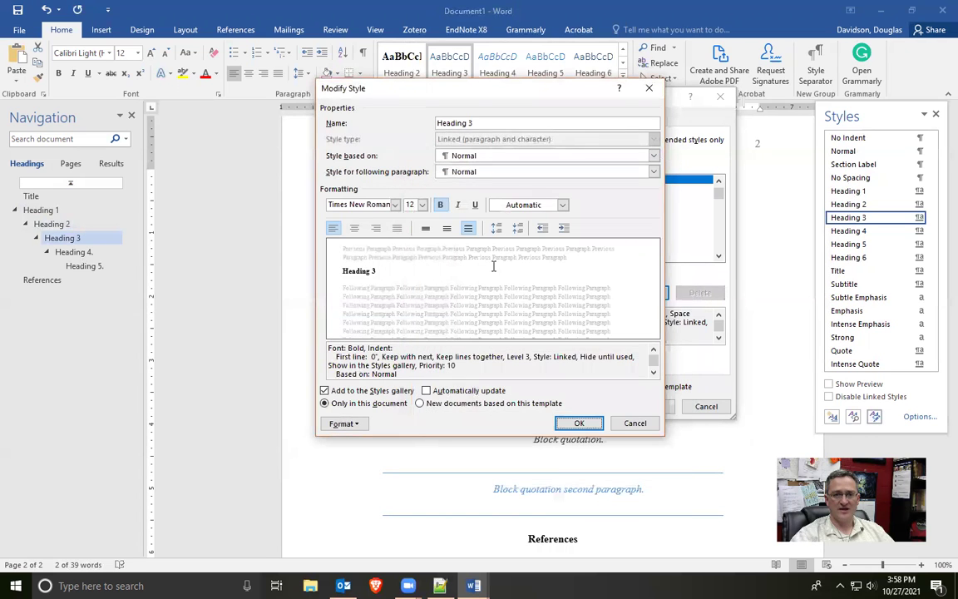
Make Heading 3 italic and save the style changes.
left_click(457, 204)
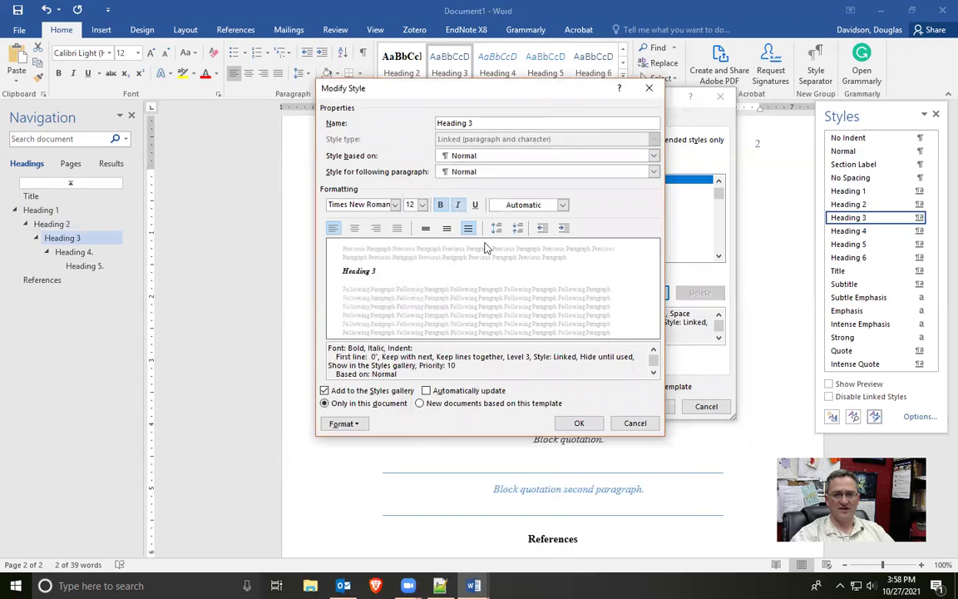
left_click(580, 424)
left_click(646, 406)
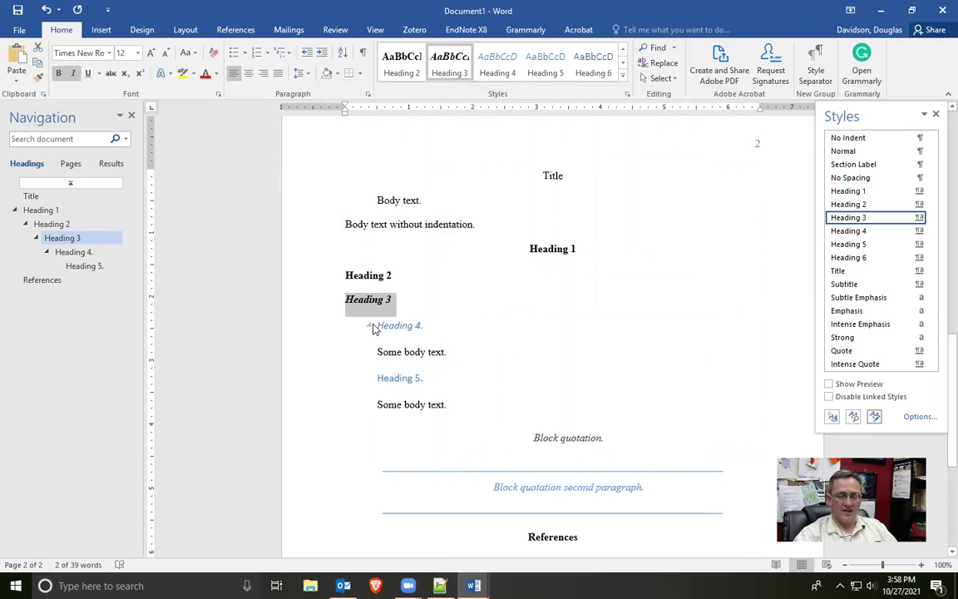
left_click(312, 336)
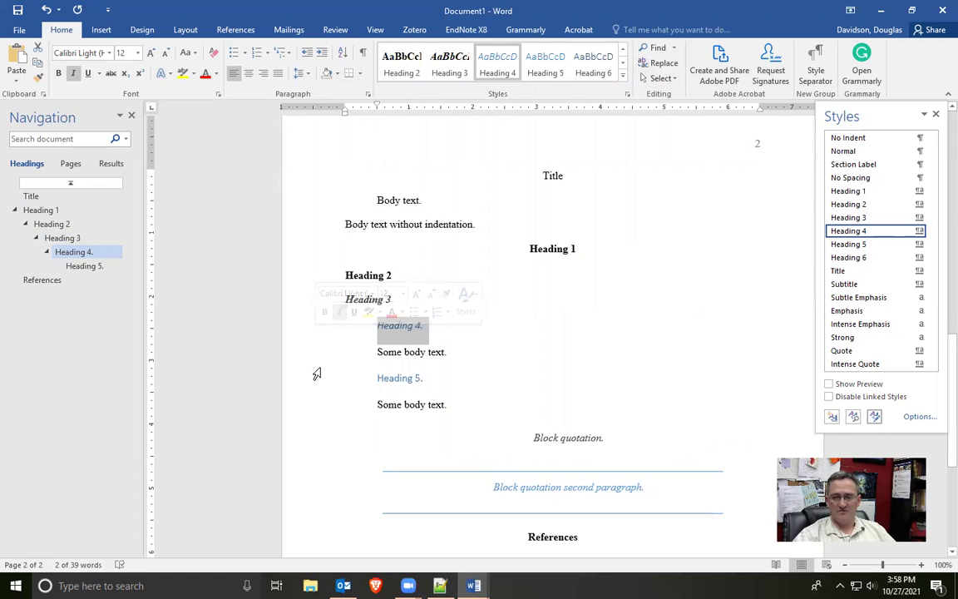
Set Heading 4 to Times New Roman 12, bold, not italic, with Automatic font colour.
left_click(877, 416)
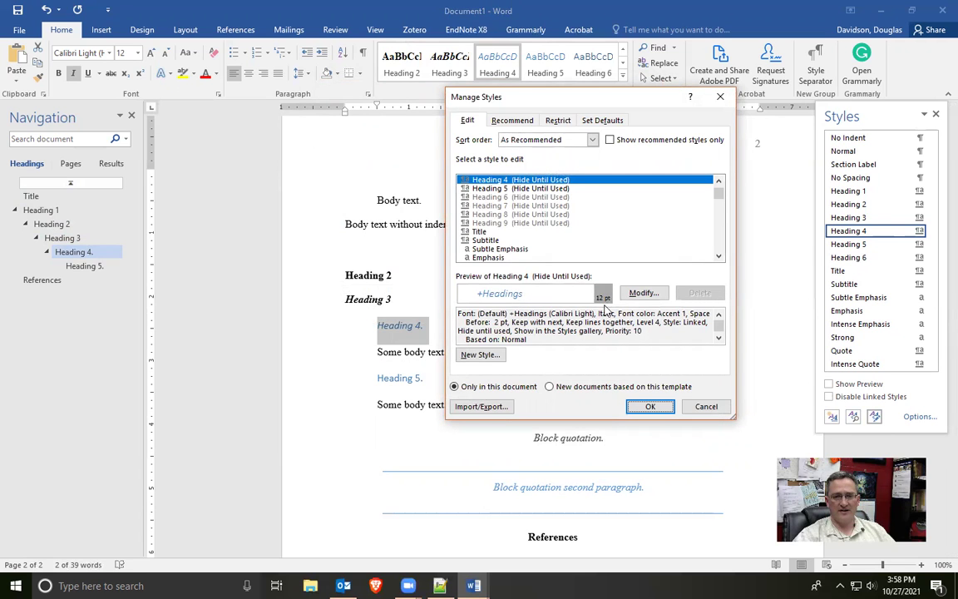
left_click(642, 293)
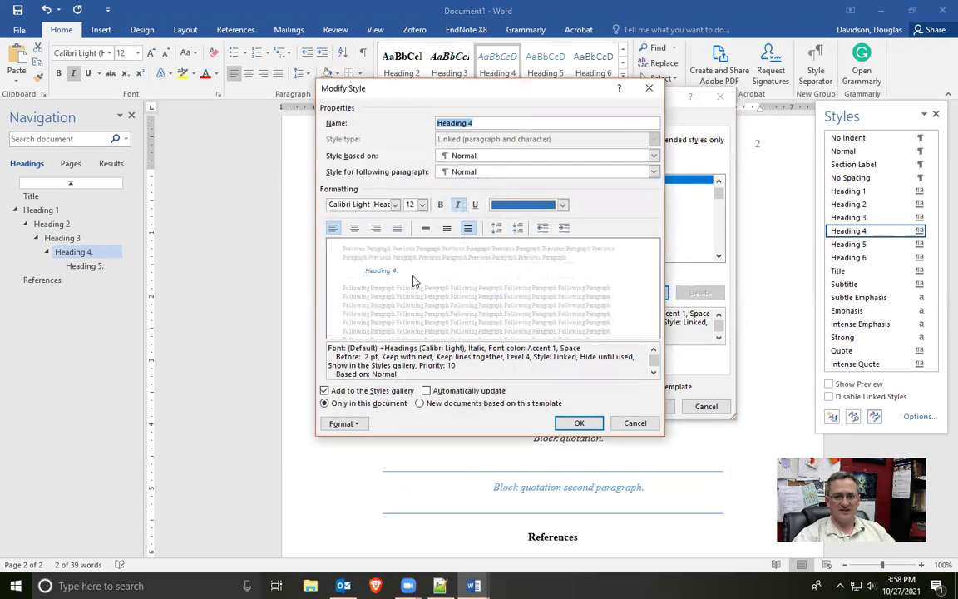
left_click(357, 204)
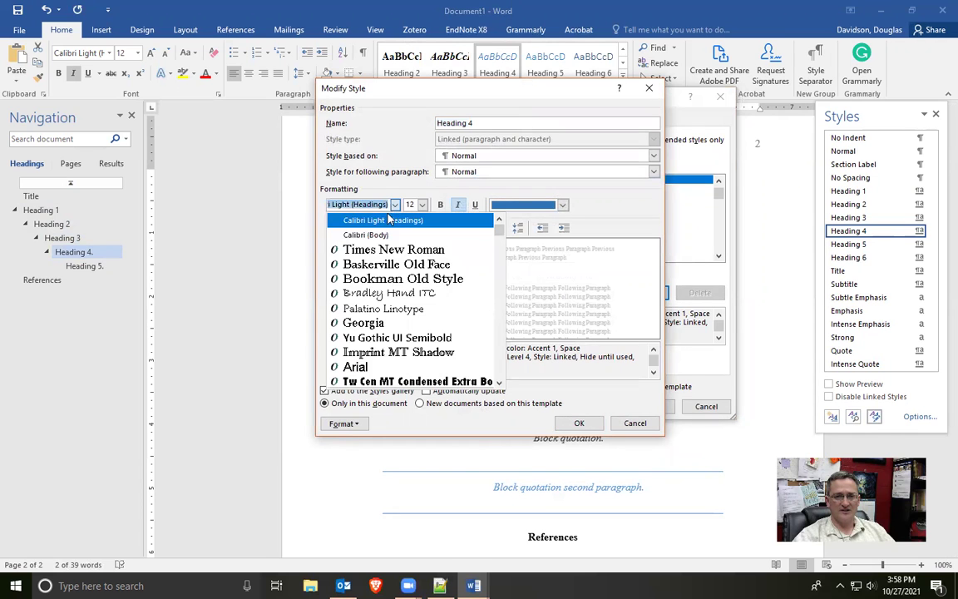
left_click(381, 252)
left_click(423, 206)
left_click(424, 207)
left_click(441, 205)
left_click(457, 204)
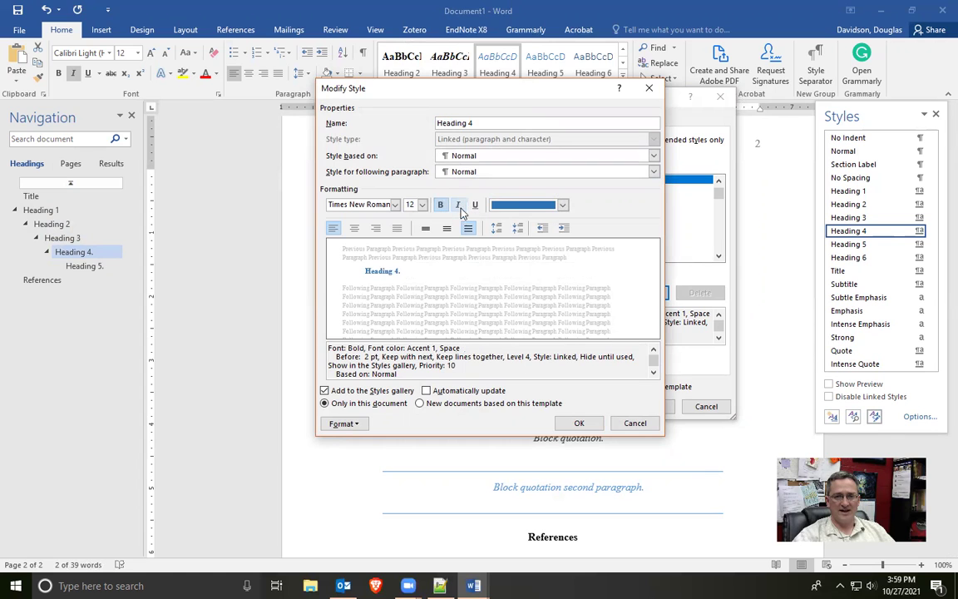
left_click(562, 205)
left_click(531, 221)
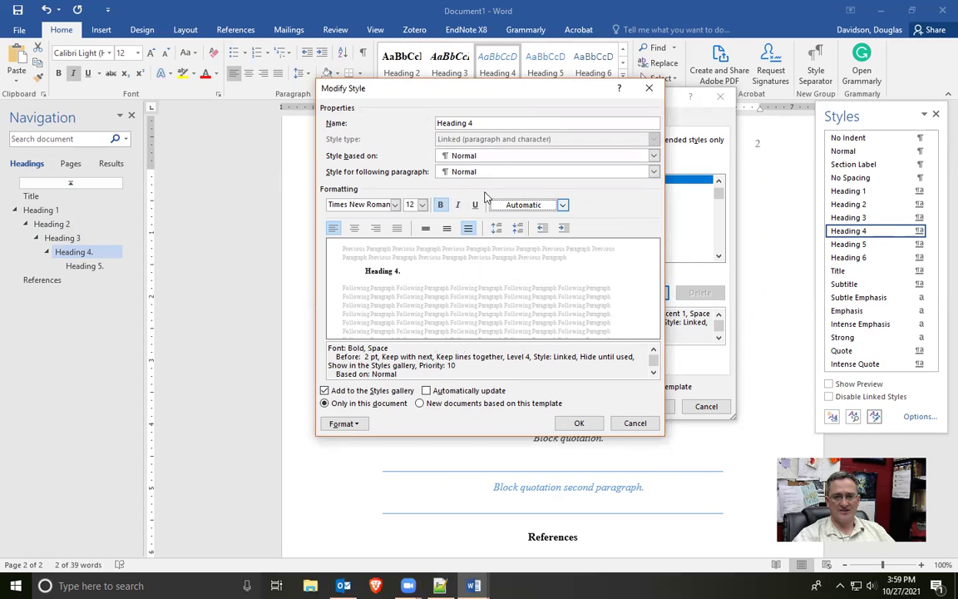
Set Heading 4's space before to 0 pt and save the style.
left_click(343, 424)
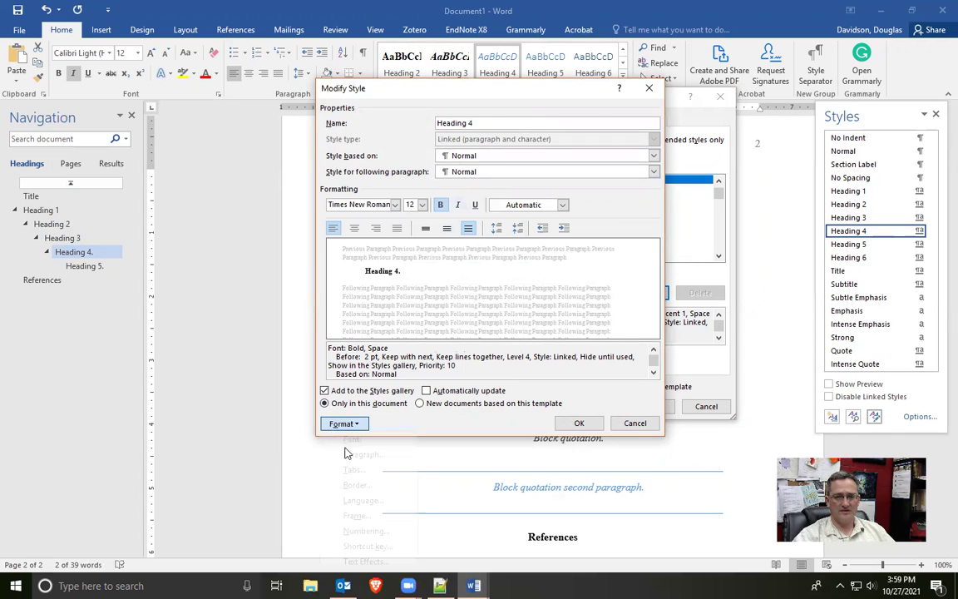
left_click(366, 456)
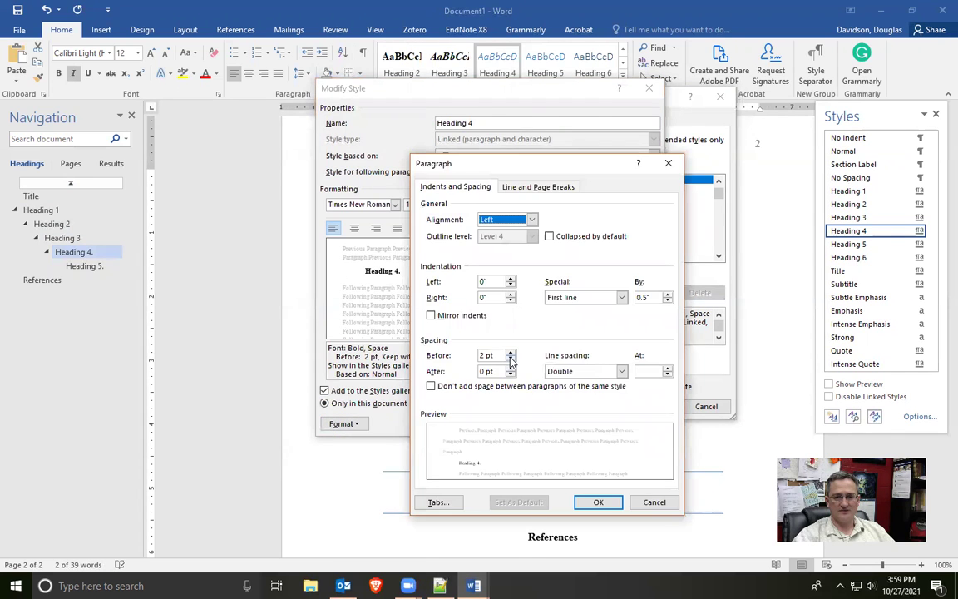
left_click(510, 359)
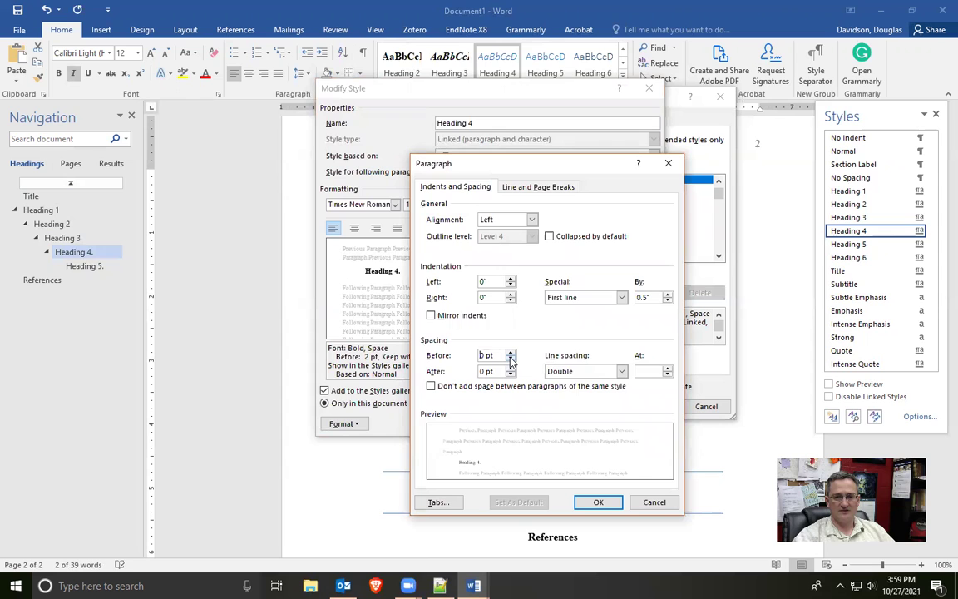
left_click(599, 503)
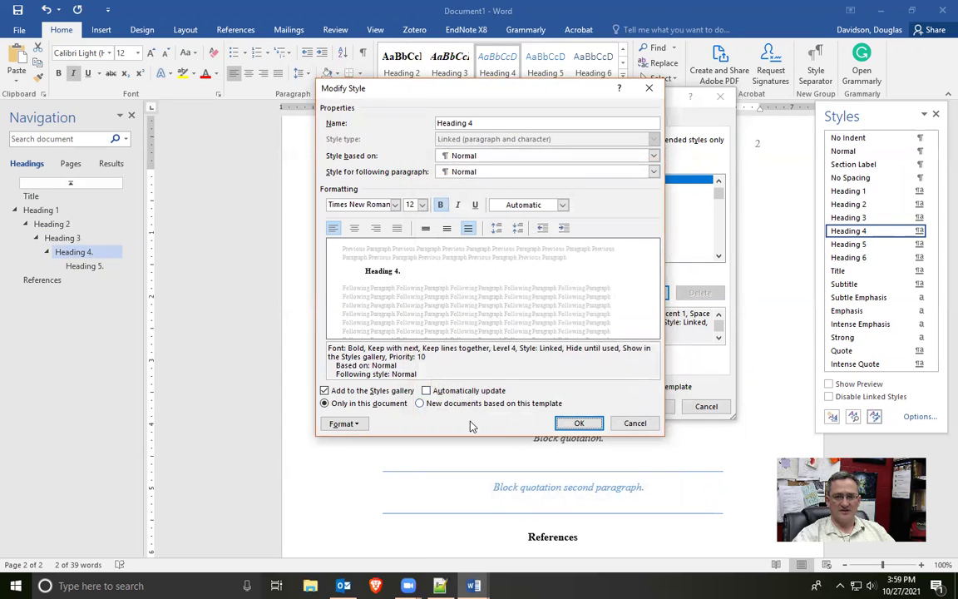
left_click(580, 423)
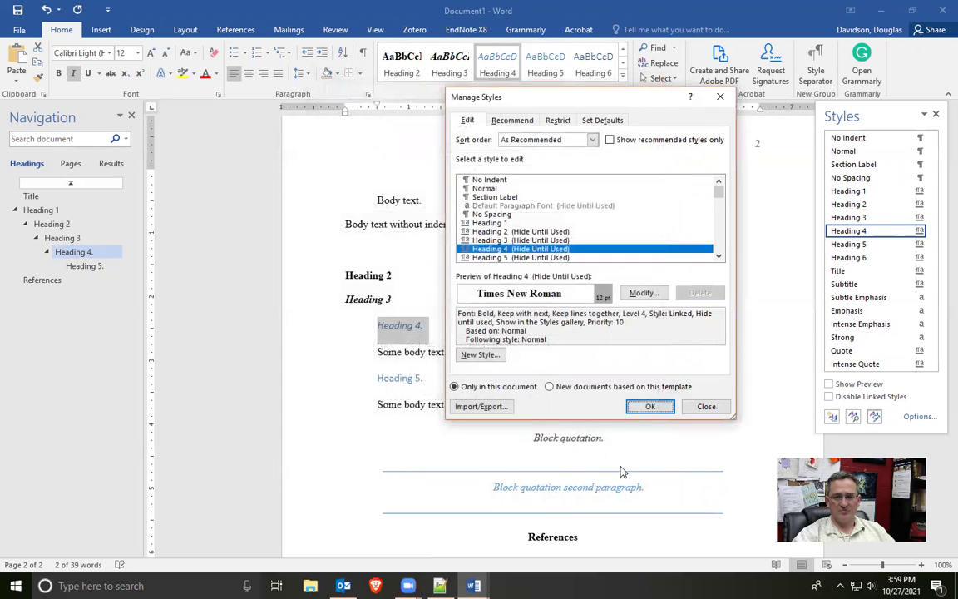
left_click(665, 406)
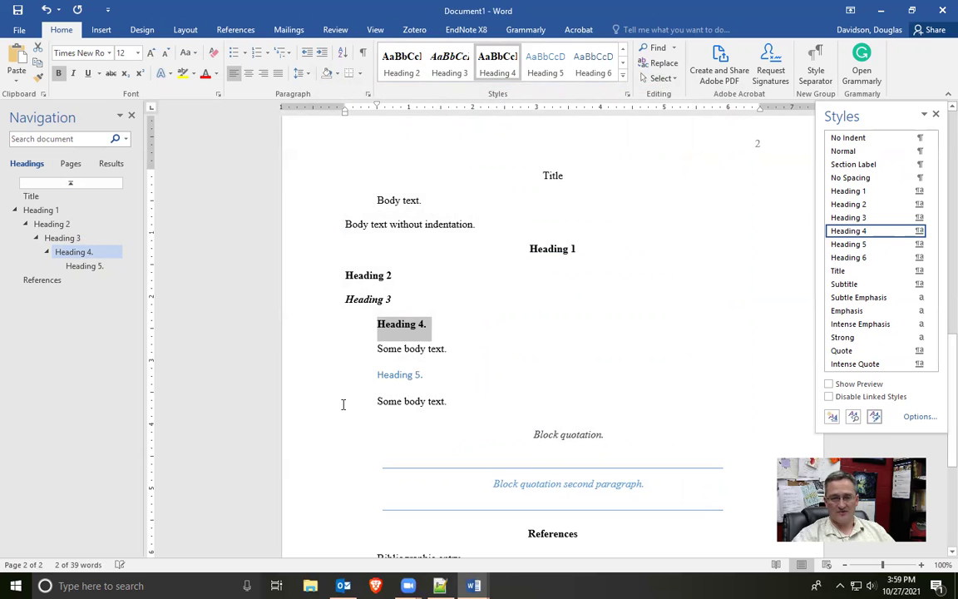
Set Heading 5 to Automatic colour, bold italic, Times New Roman font.
left_click(322, 381)
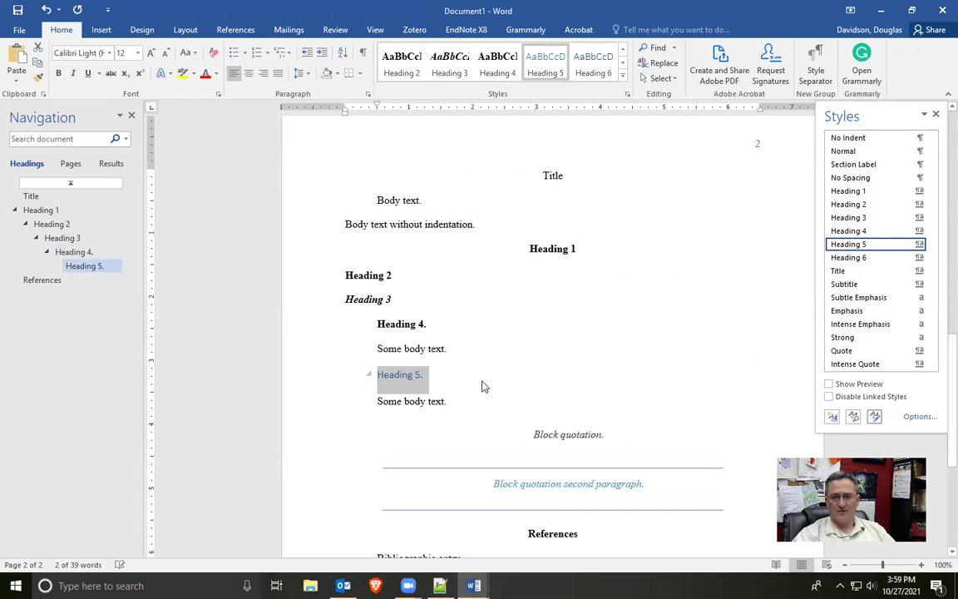
left_click(874, 417)
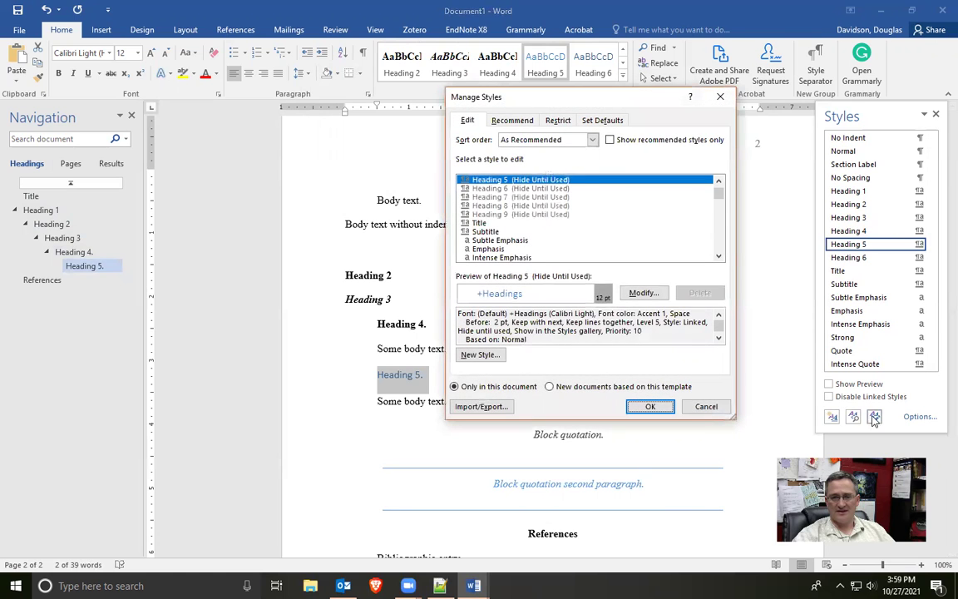
left_click(643, 293)
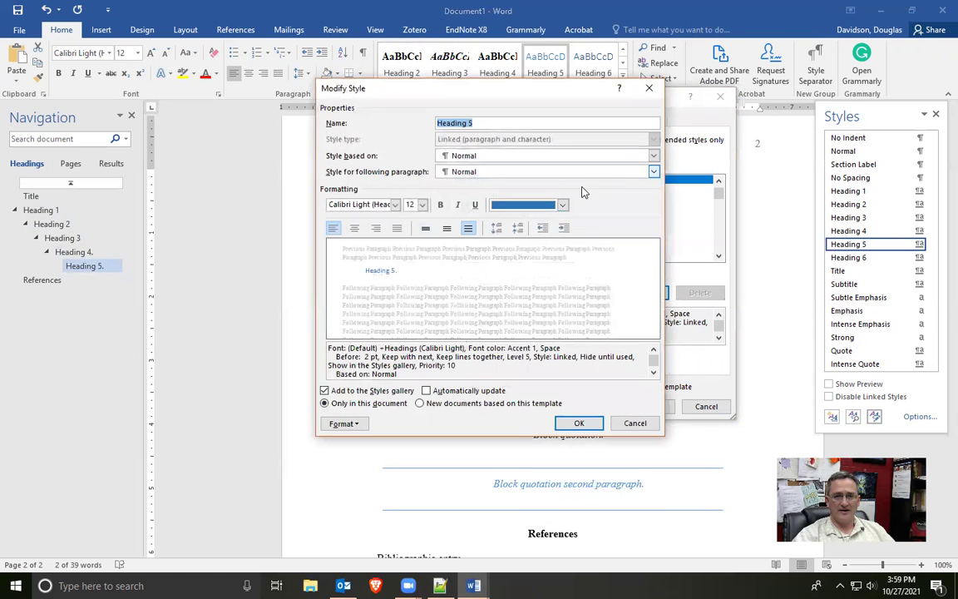
left_click(562, 204)
left_click(515, 218)
left_click(440, 205)
left_click(457, 205)
left_click(395, 204)
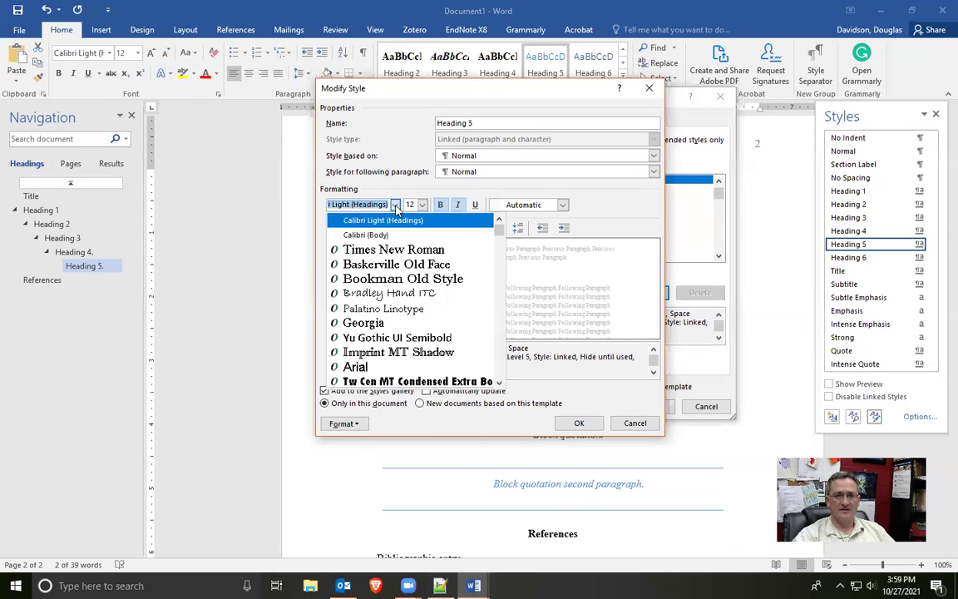
left_click(349, 223)
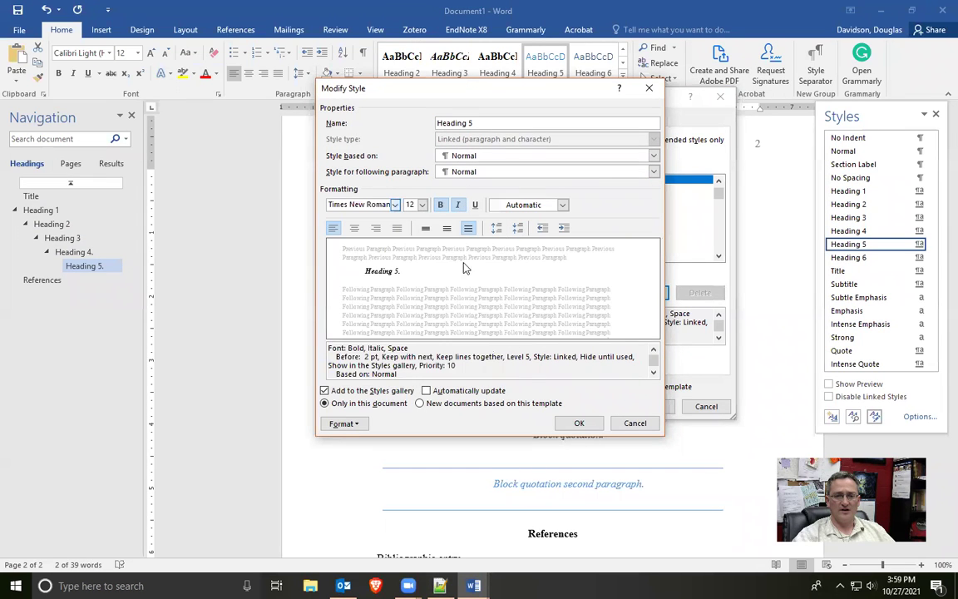
Set Heading 5's space before to 0 pt and save the style.
left_click(341, 423)
left_click(363, 454)
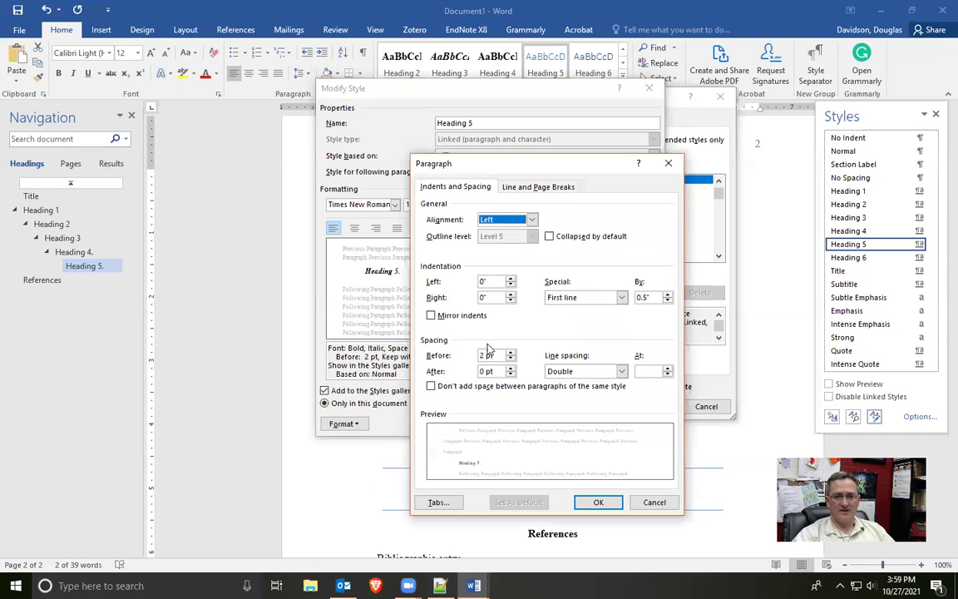
left_click(510, 358)
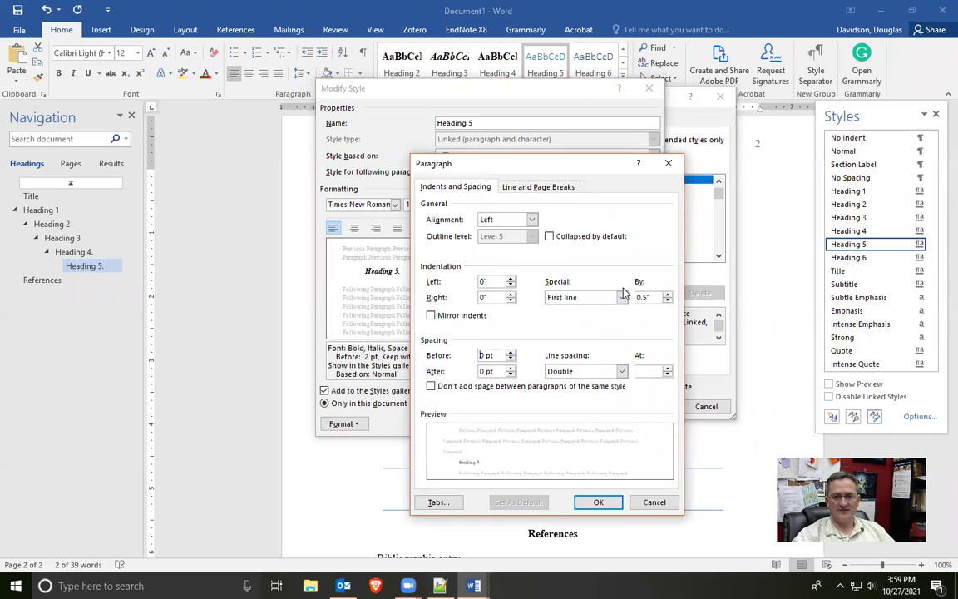
left_click(598, 503)
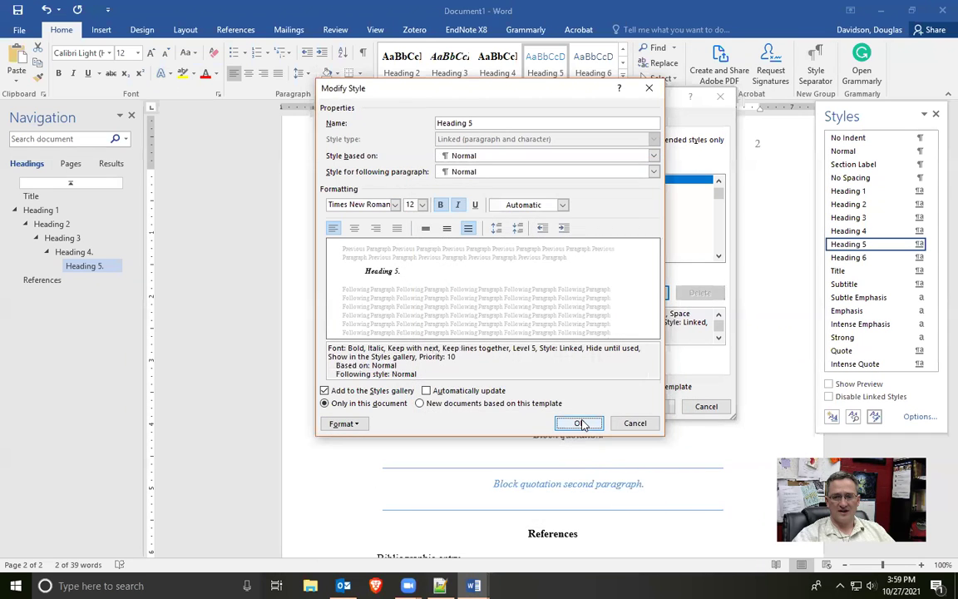
left_click(578, 421)
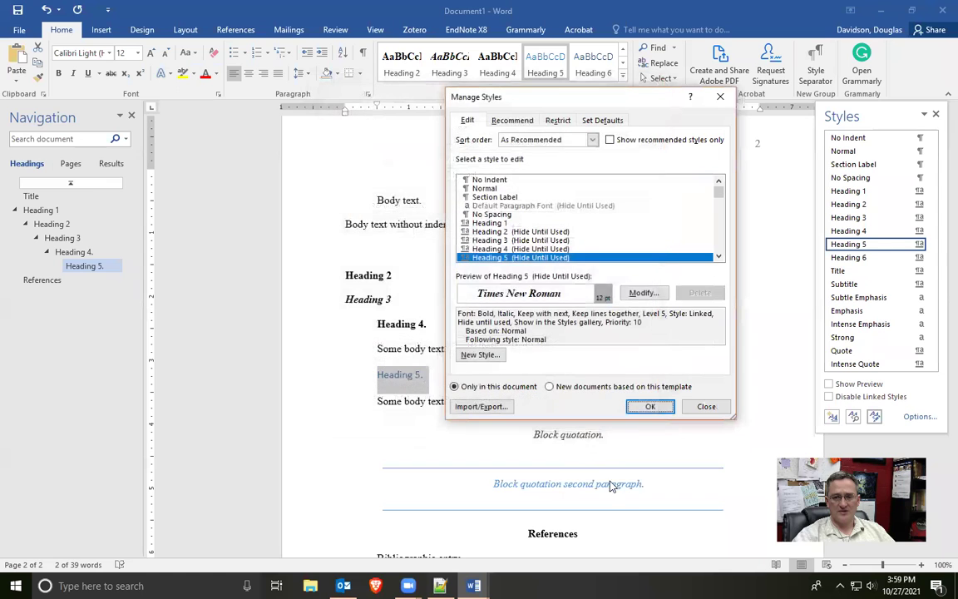
left_click(648, 407)
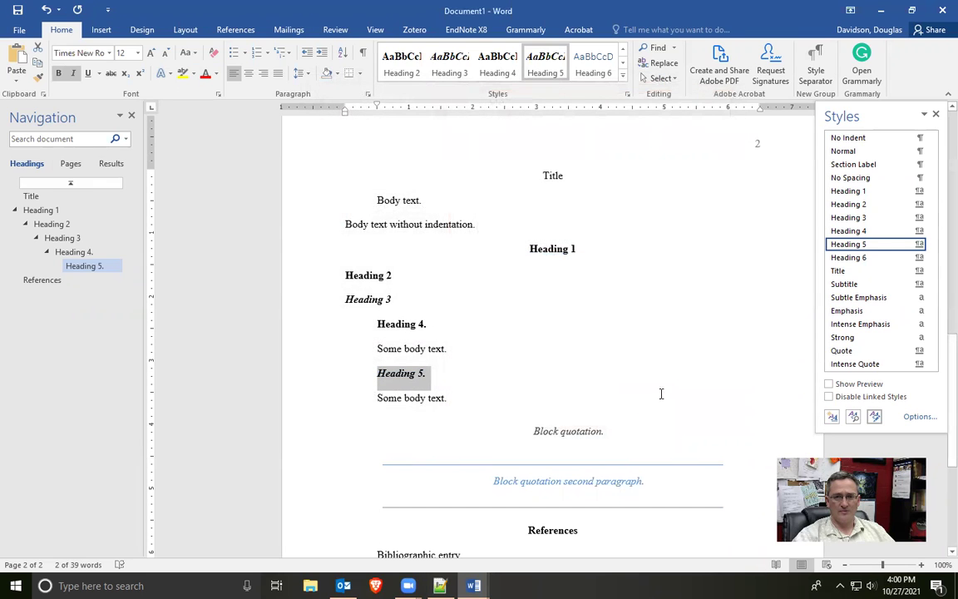
Turn on Bold for the Section Label style used by the Title line on page 2.
scroll(661, 393, "up", 10)
scroll(644, 388, "up", 3)
scroll(644, 388, "down", 10)
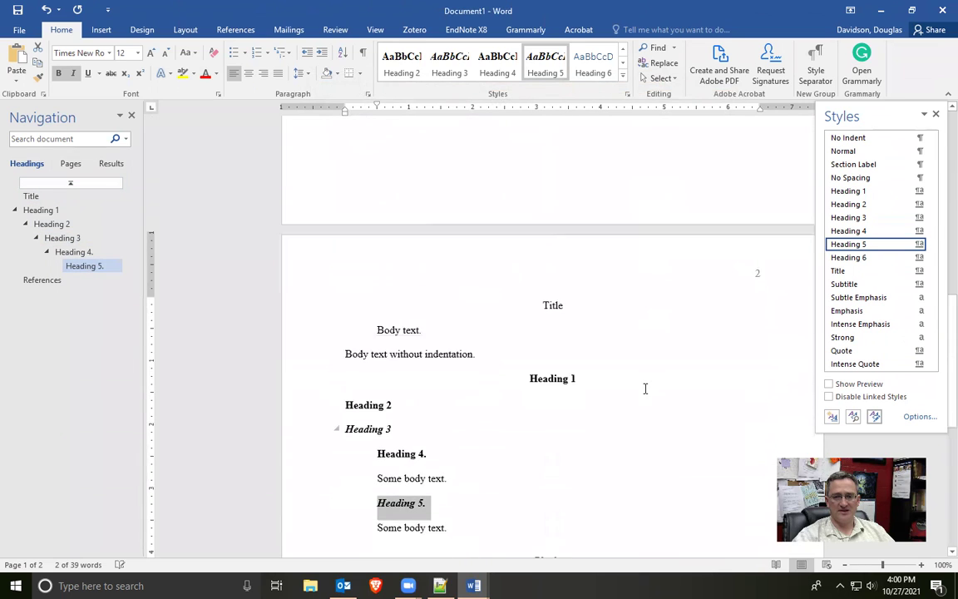
scroll(461, 397, "down", 2)
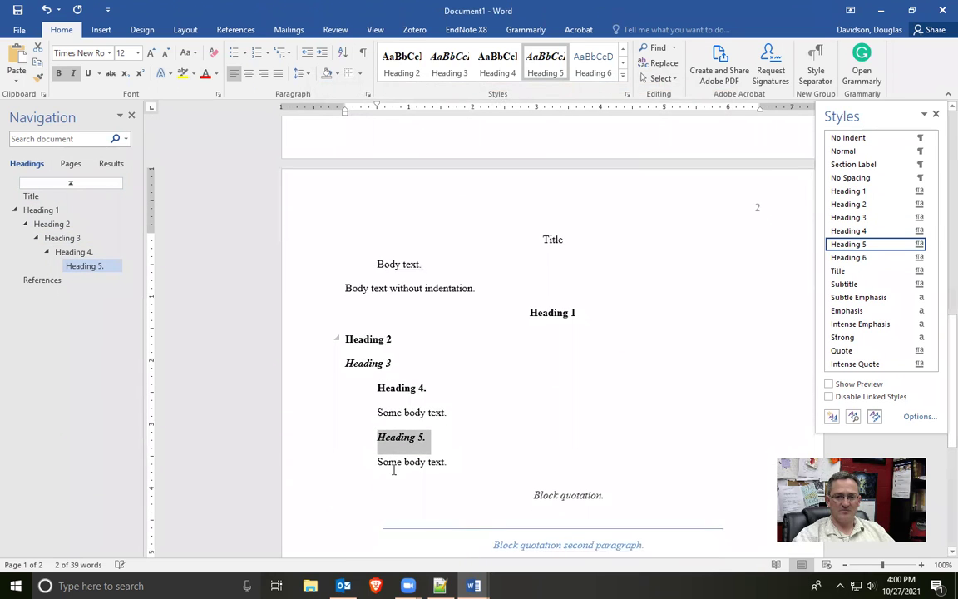
left_click(325, 244)
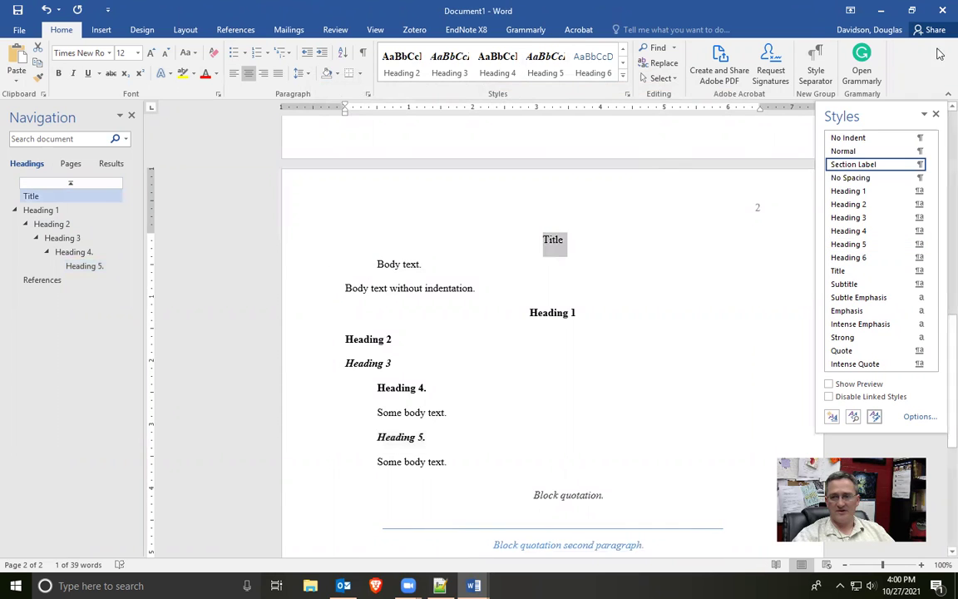
left_click(874, 416)
left_click(644, 294)
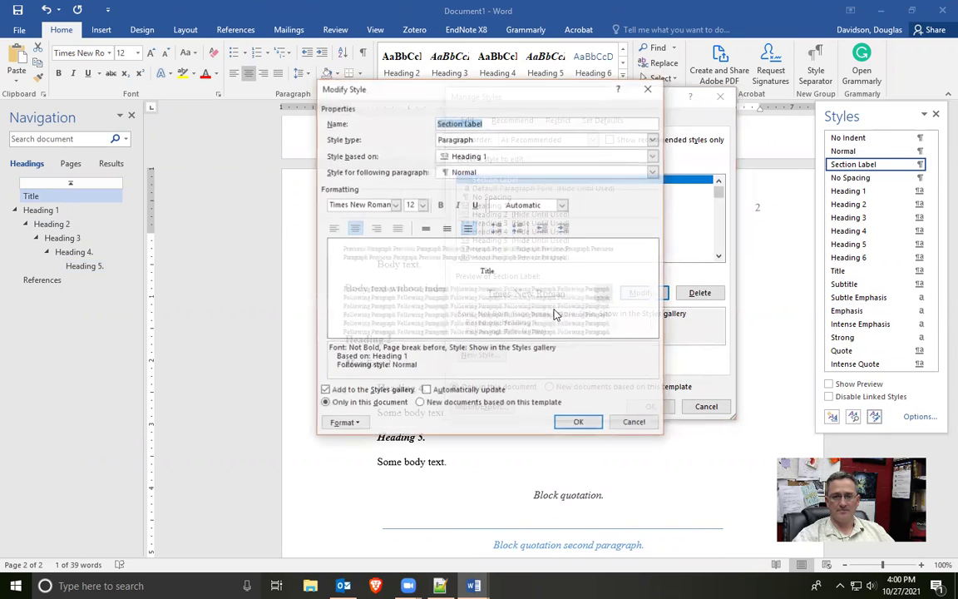
left_click(441, 206)
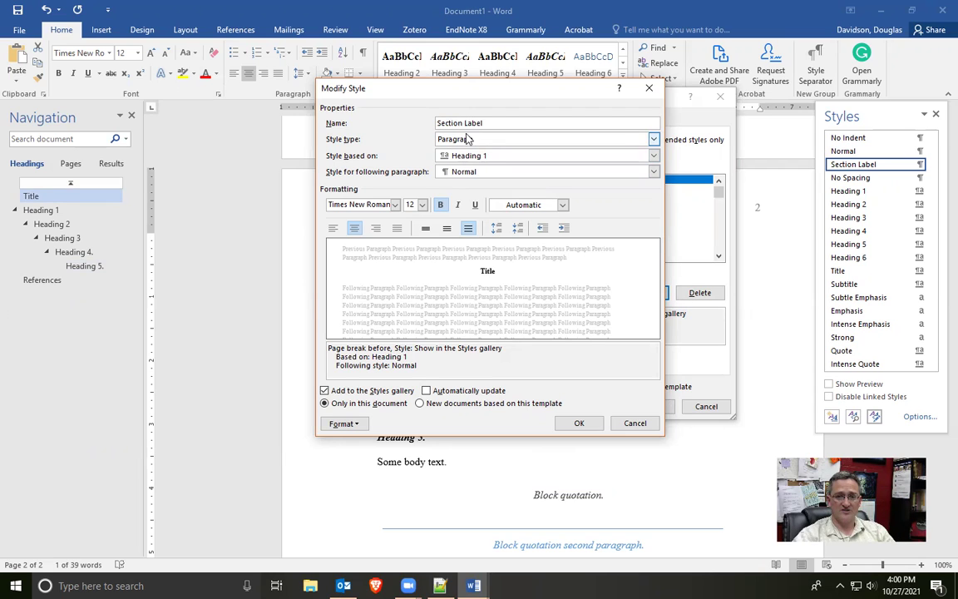
left_click(575, 425)
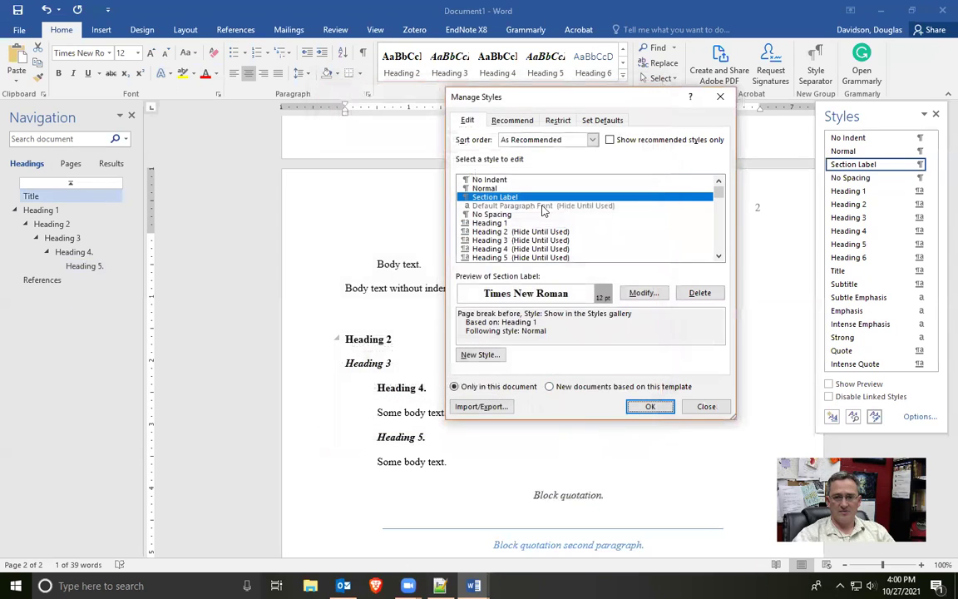
left_click(641, 406)
scroll(563, 315, "up", 10)
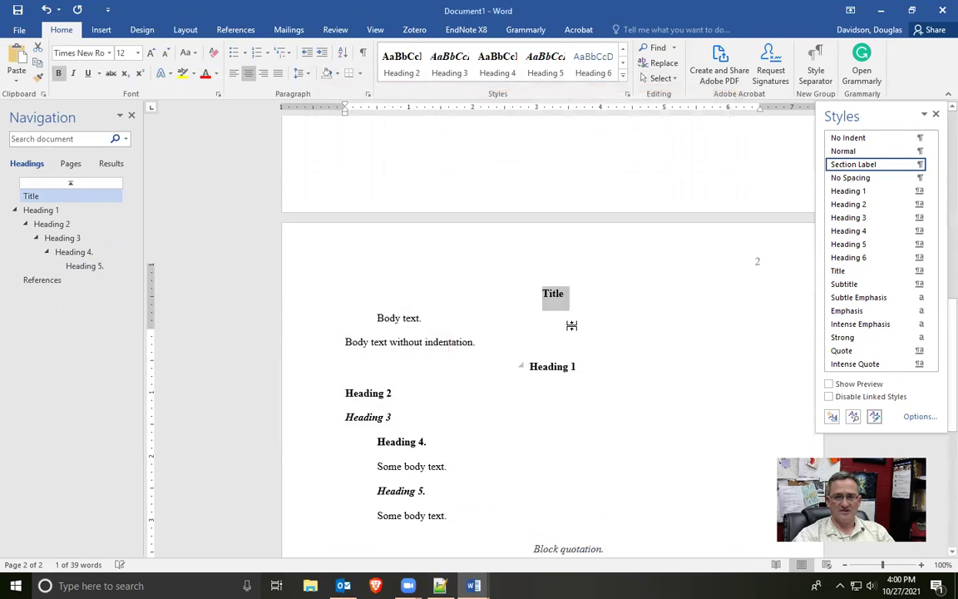
Select the Heading 4. line together with its following 'Some body text.' paragraph.
scroll(568, 325, "down", 5)
scroll(568, 325, "down", 5)
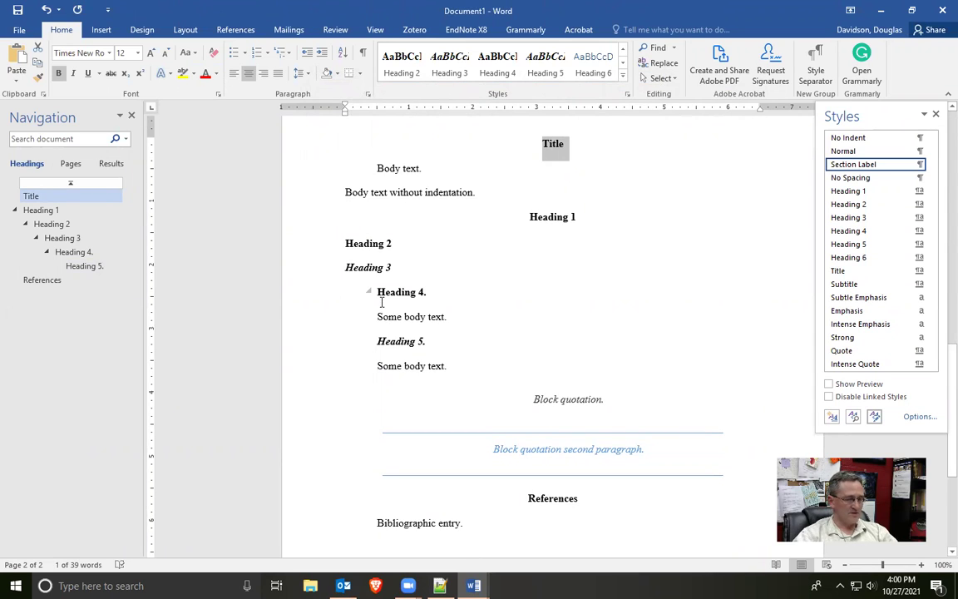
left_click_drag(376, 291, 479, 324)
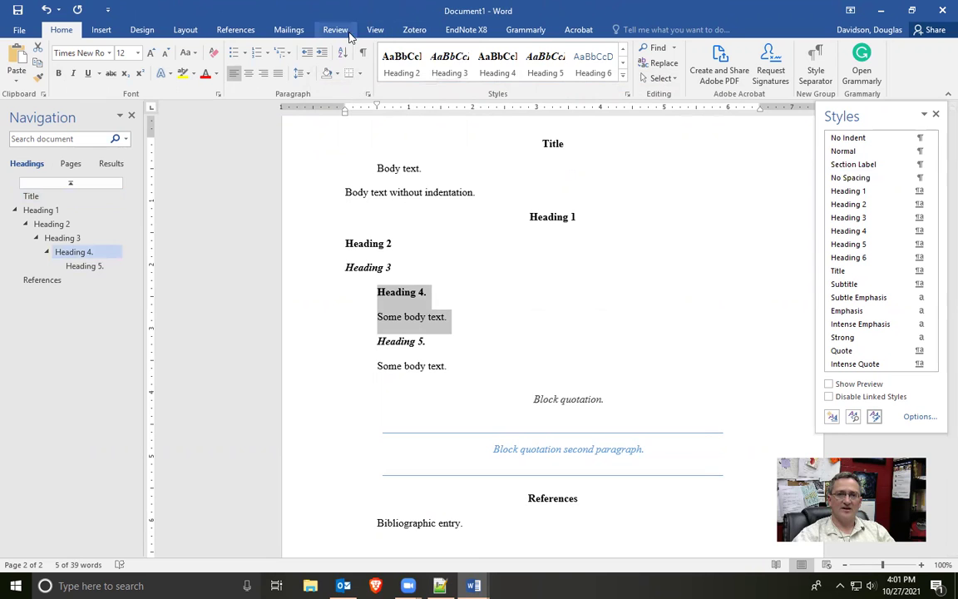
left_click(375, 30)
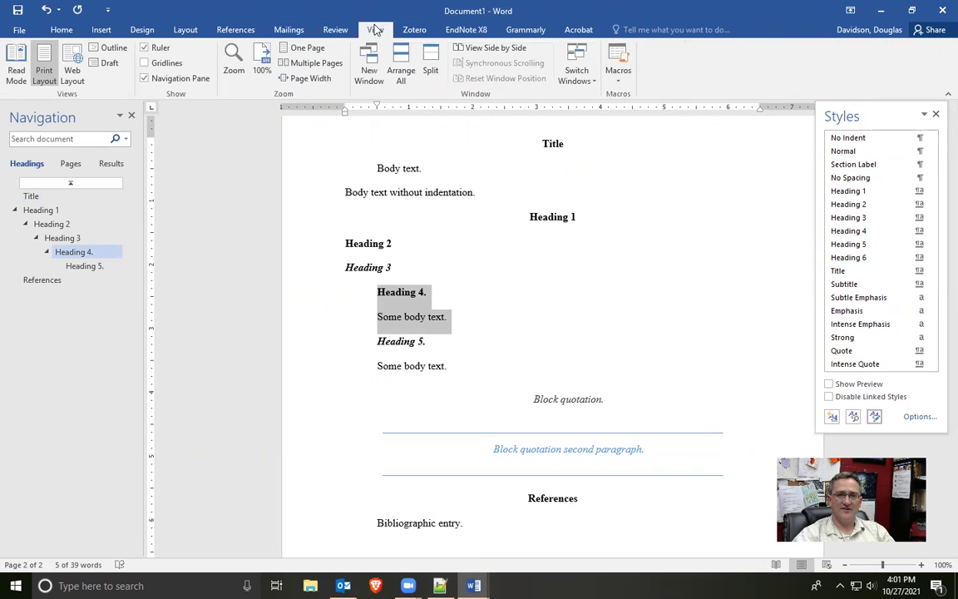
Run the InsertStyleSeparator macro to join Heading 4. with its body text, then check the line.
left_click(620, 58)
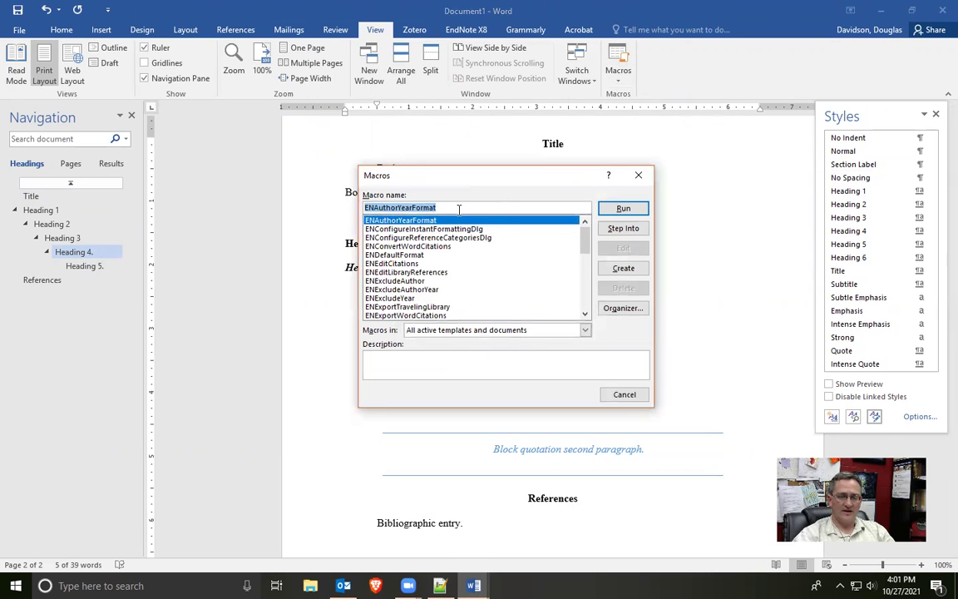
type("Inse")
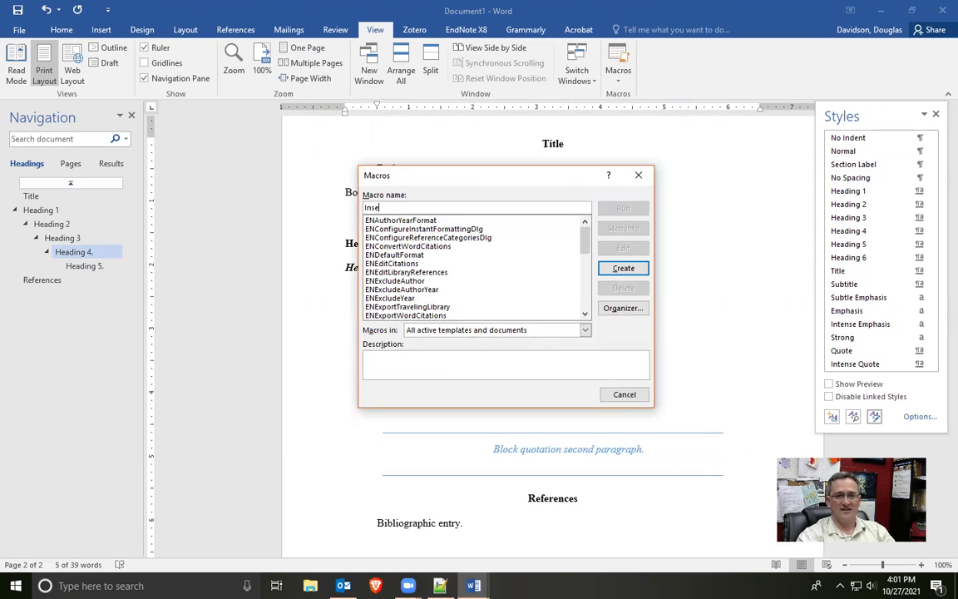
type("rtStyleSeparator")
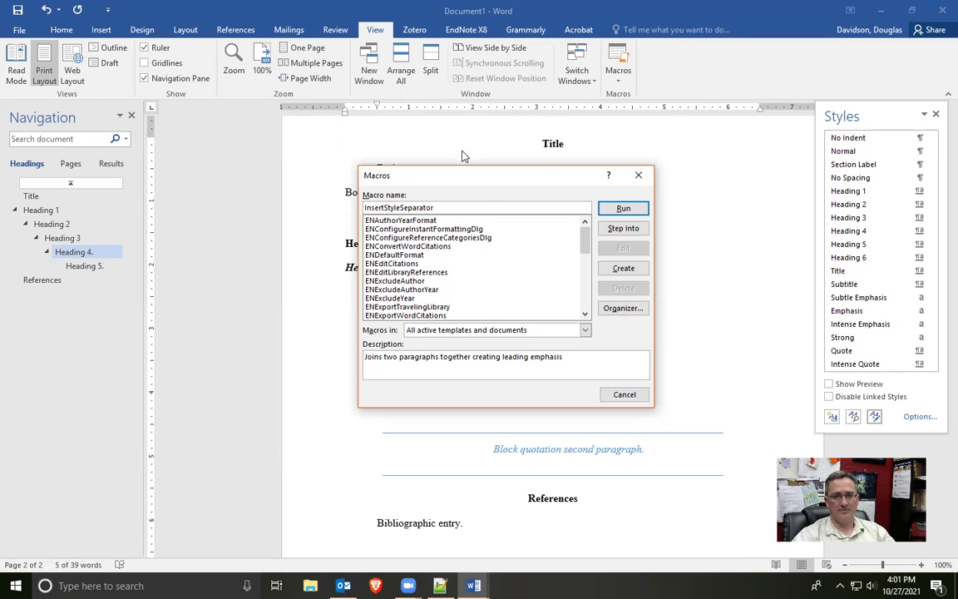
left_click(621, 210)
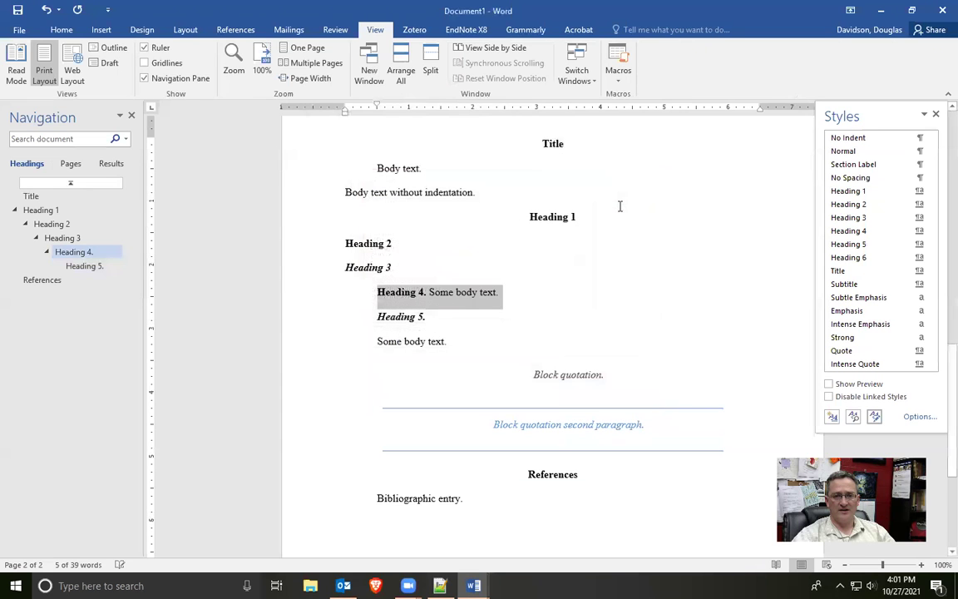
left_click(432, 291)
key("Left")
key("Right")
key("Left")
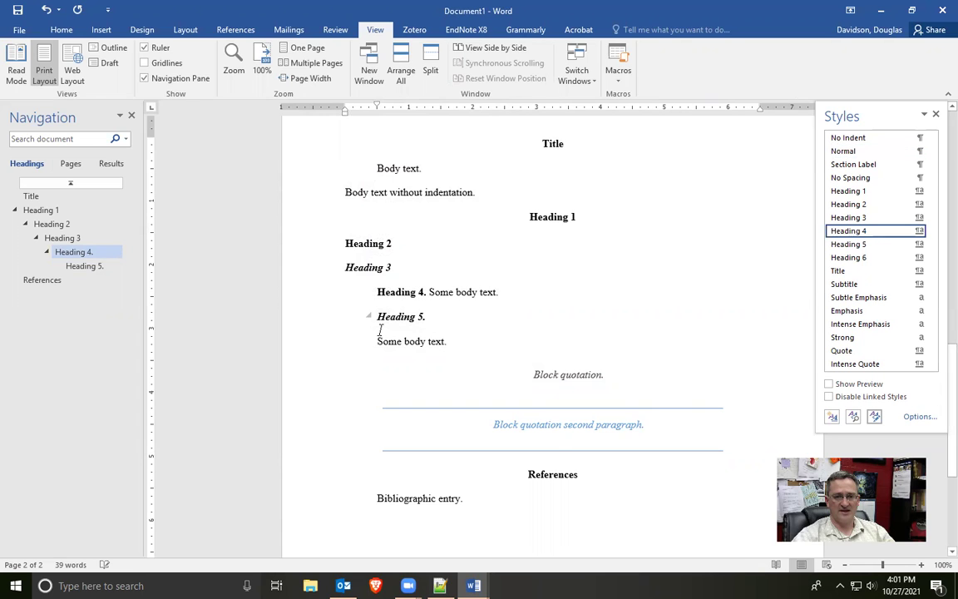
scroll(380, 331, "down", 1)
Select Heading 5. with its body text and run InsertStyleSeparator on it too.
left_click_drag(376, 283, 472, 312)
left_click(619, 60)
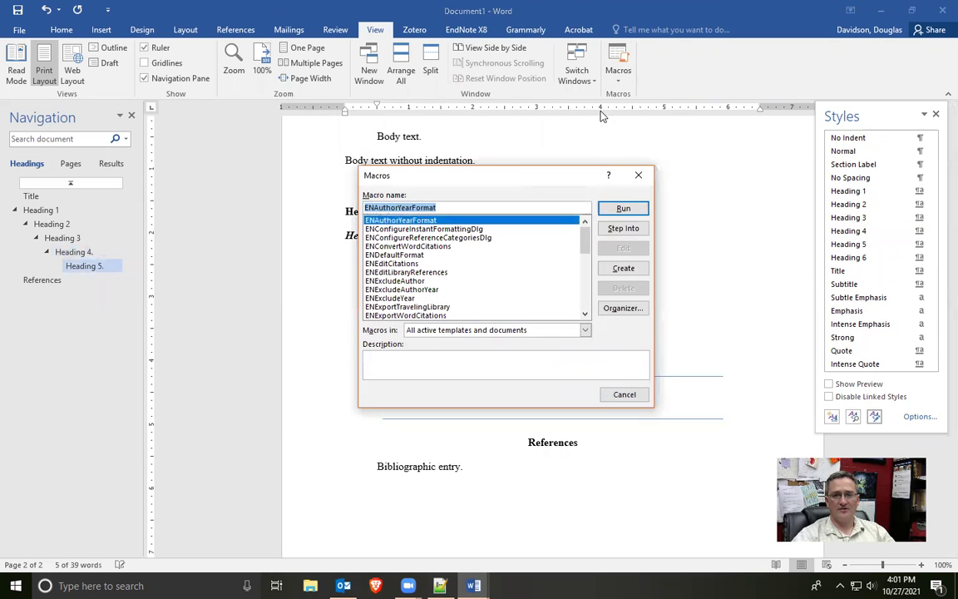
type("InsertStyleSeparator")
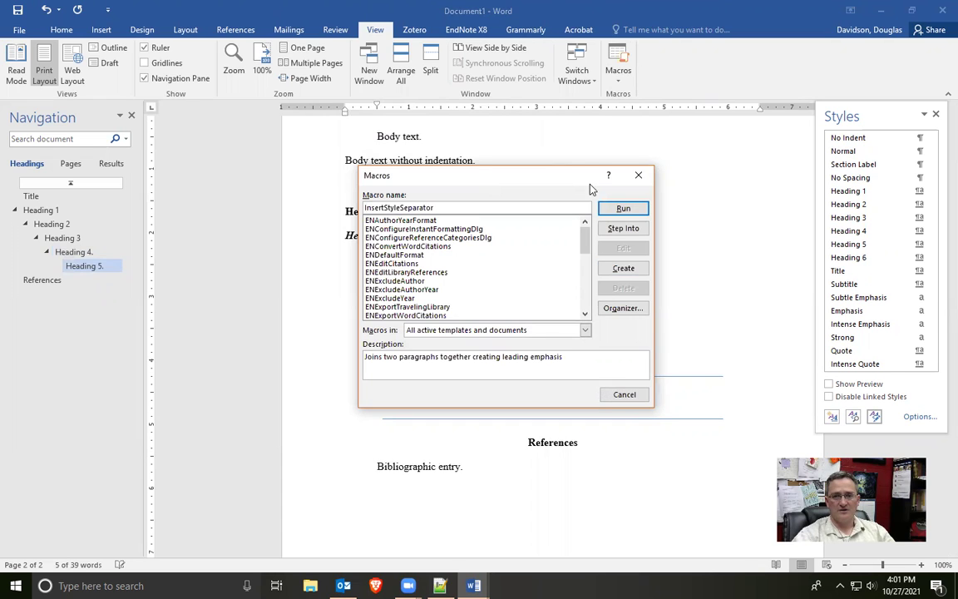
left_click(621, 209)
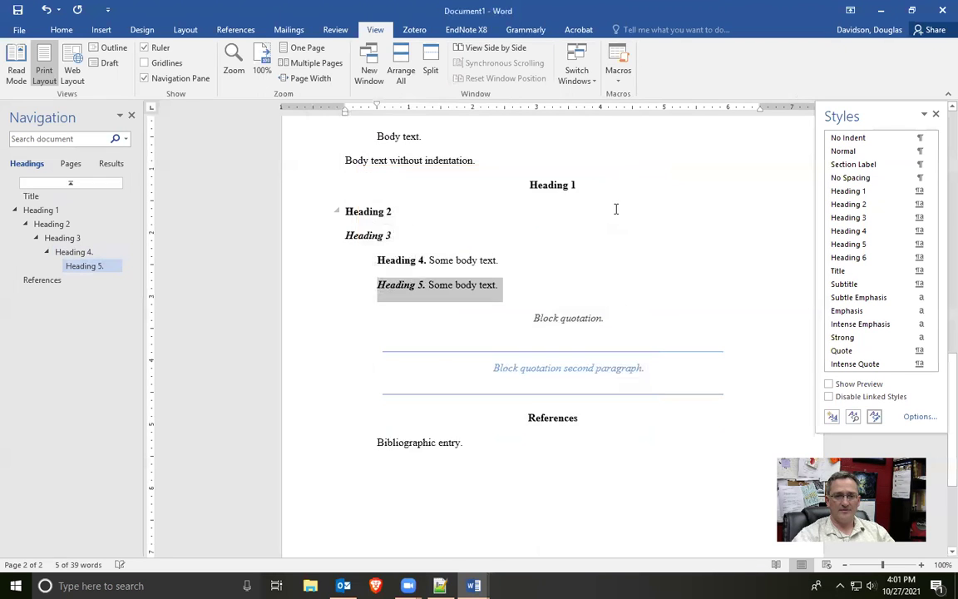
left_click(492, 293)
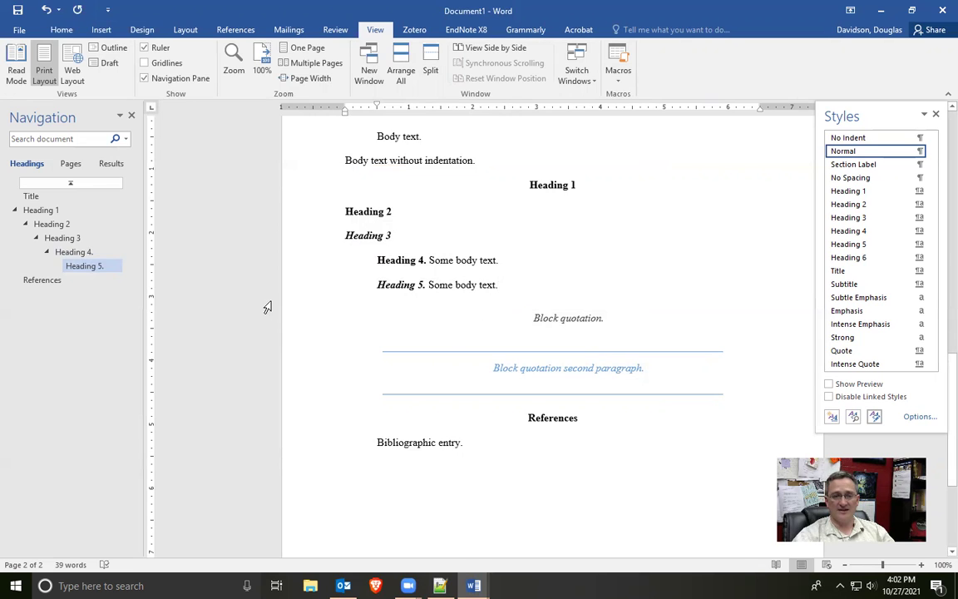
left_click(15, 30)
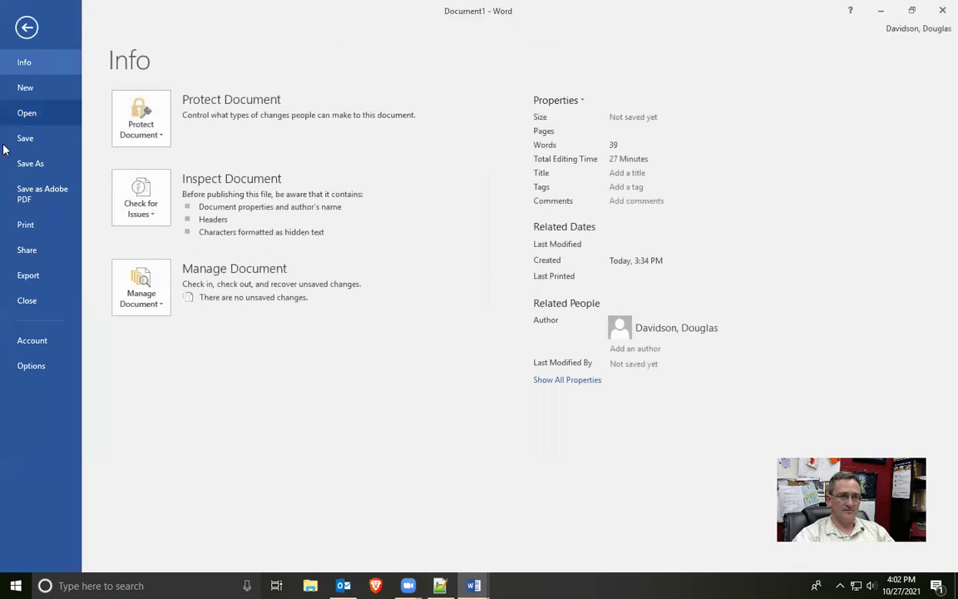
In Customize Ribbon options, list All Commands and locate the Style Separator command.
left_click(29, 367)
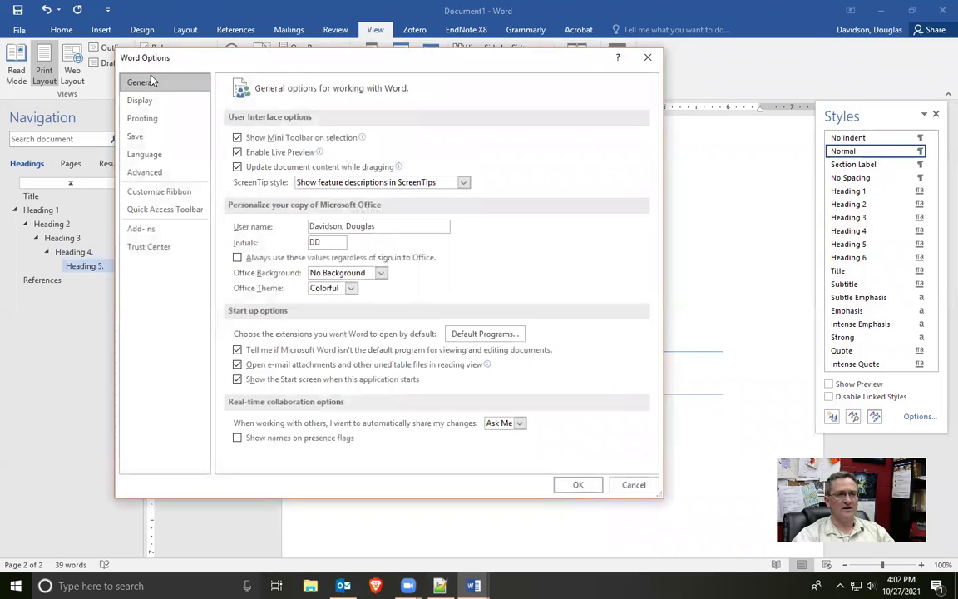
left_click(143, 196)
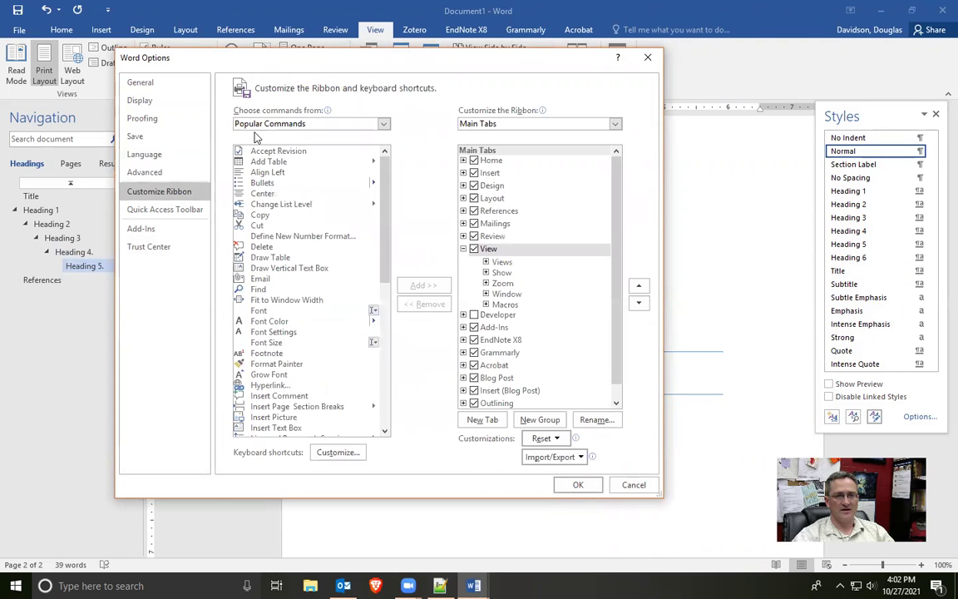
left_click(333, 125)
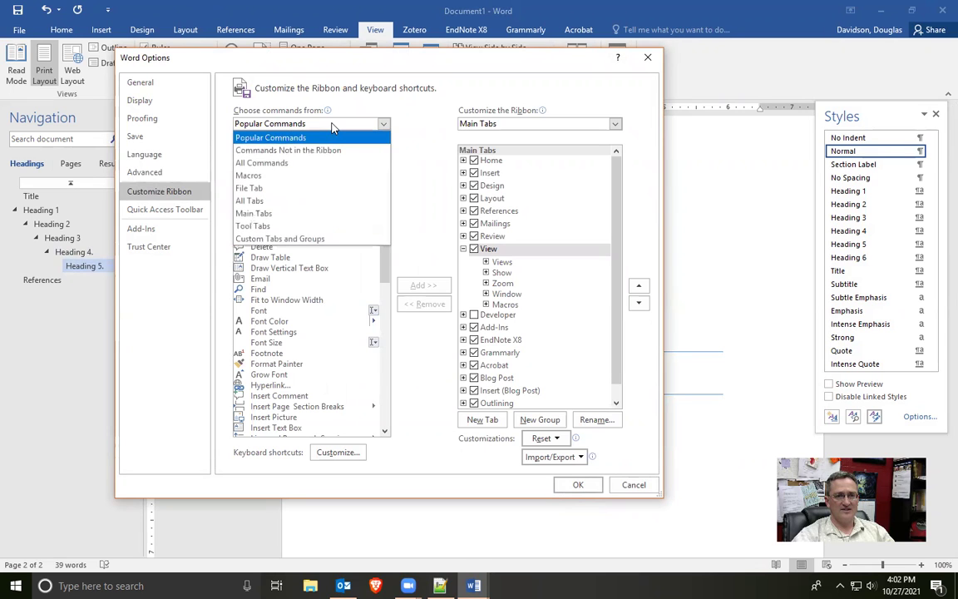
left_click(332, 125)
left_click(332, 125)
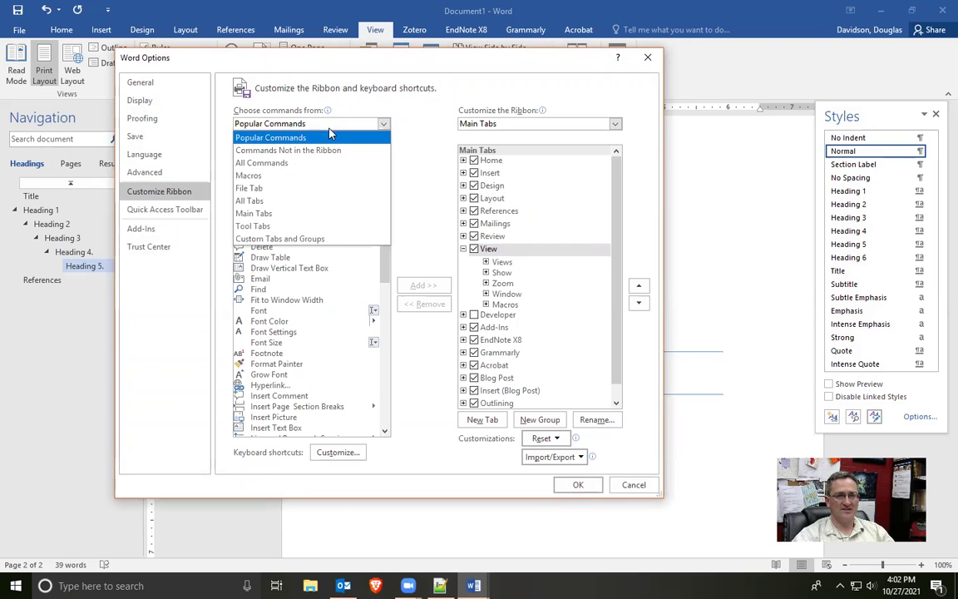
left_click(318, 162)
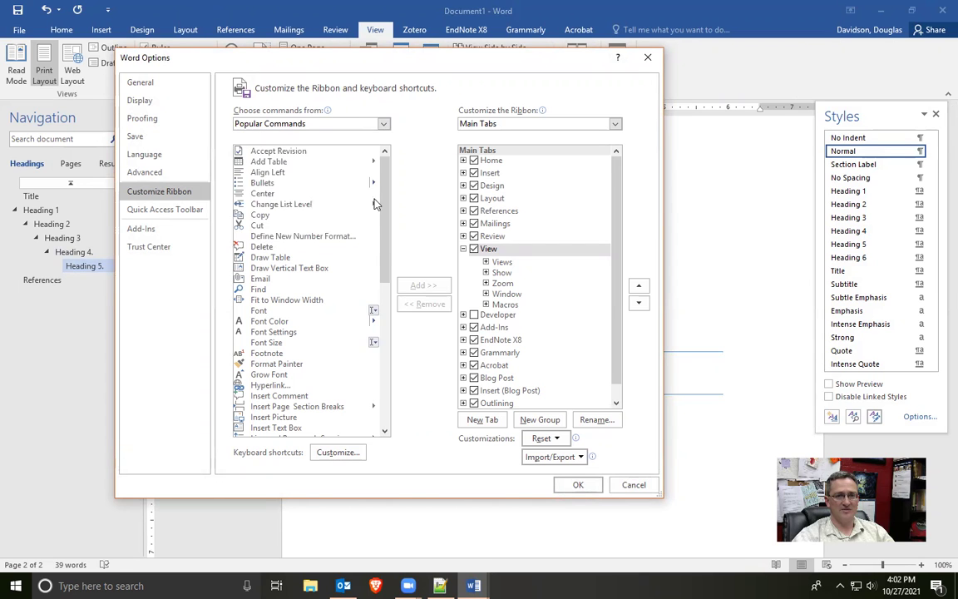
left_click_drag(385, 169, 412, 393)
scroll(282, 310, "down", 5)
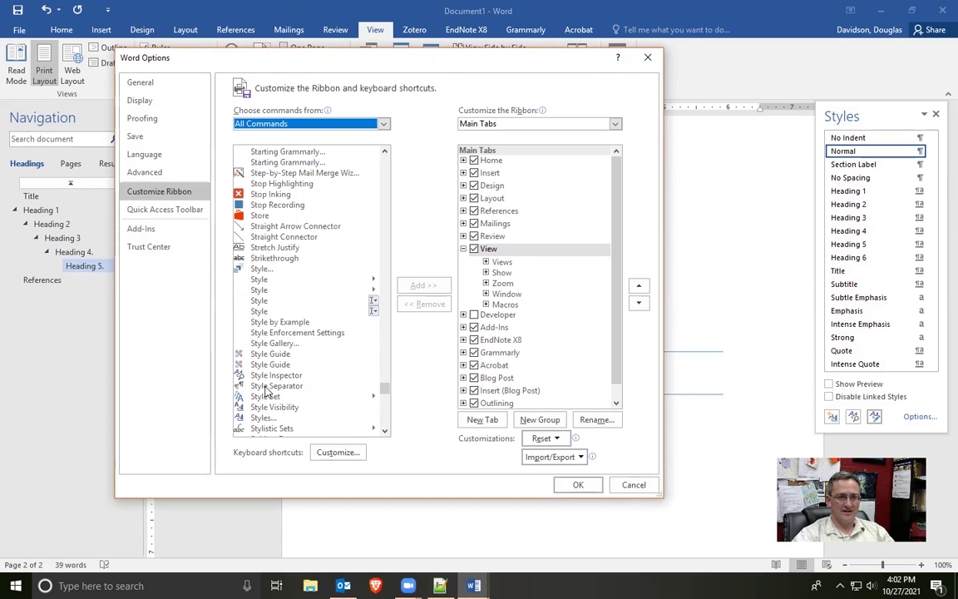
left_click(266, 388)
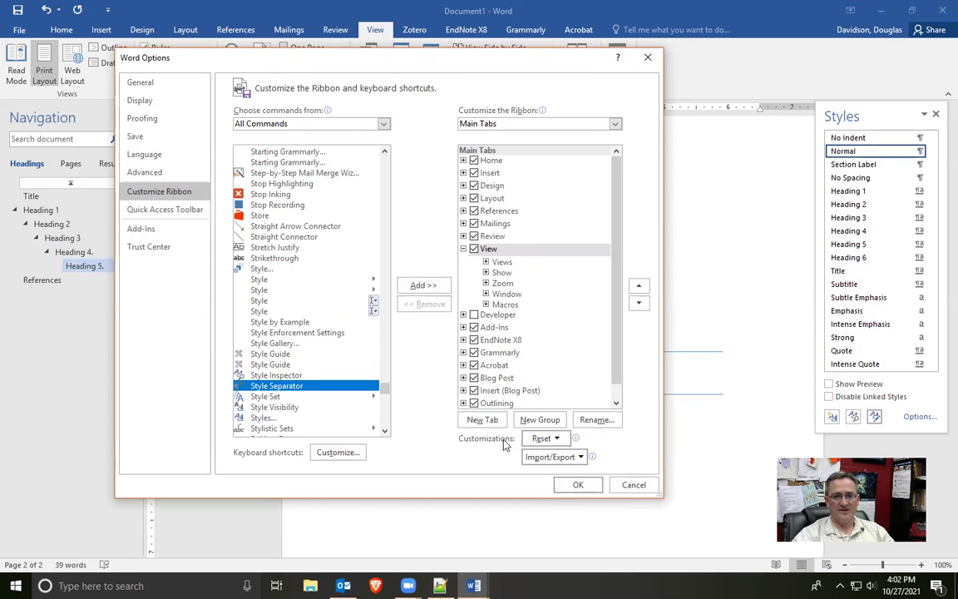
scroll(504, 183, "up", 2)
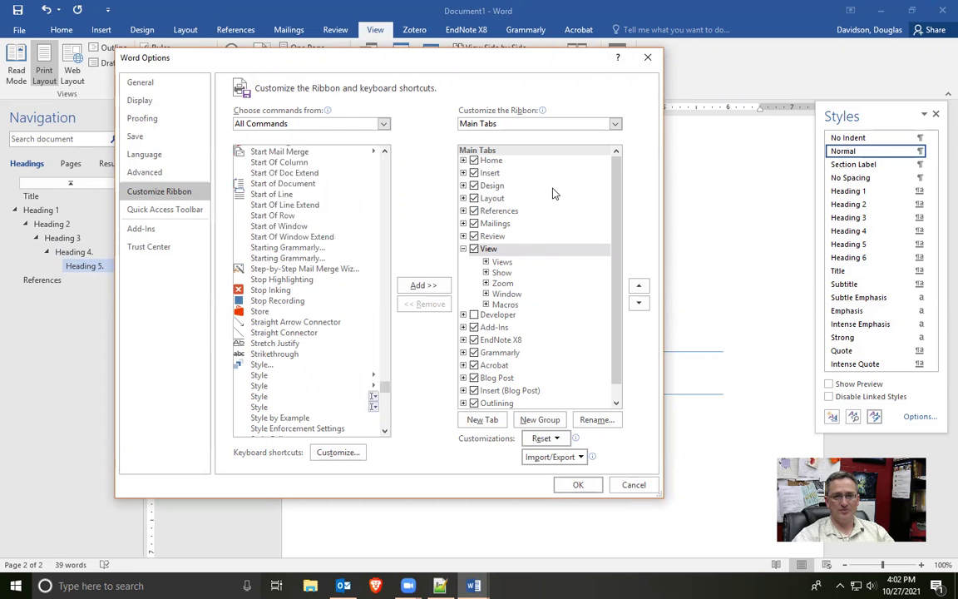
left_click(495, 160)
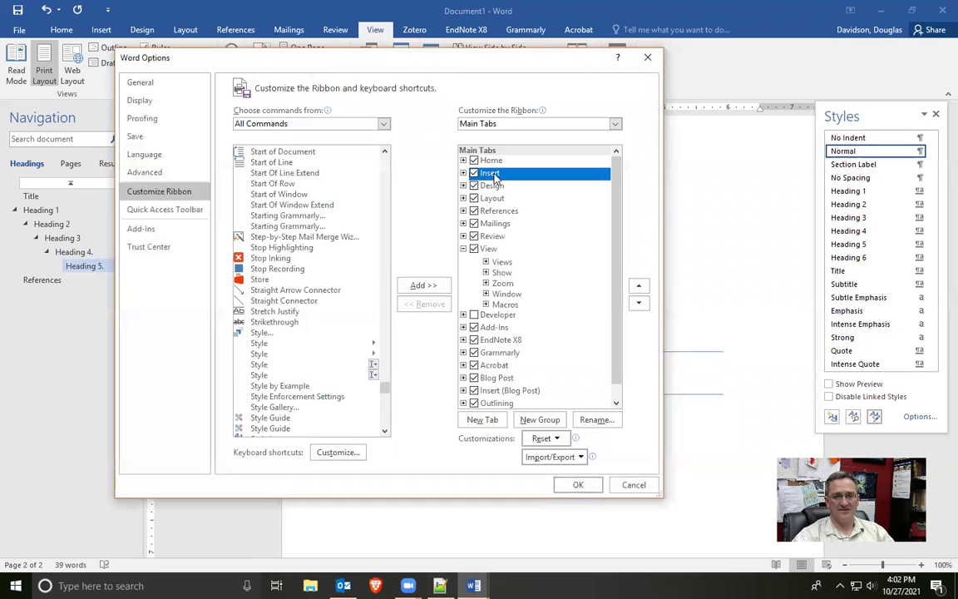
Create a new custom group under Insert, add Style Separator to it, and apply.
left_click(532, 421)
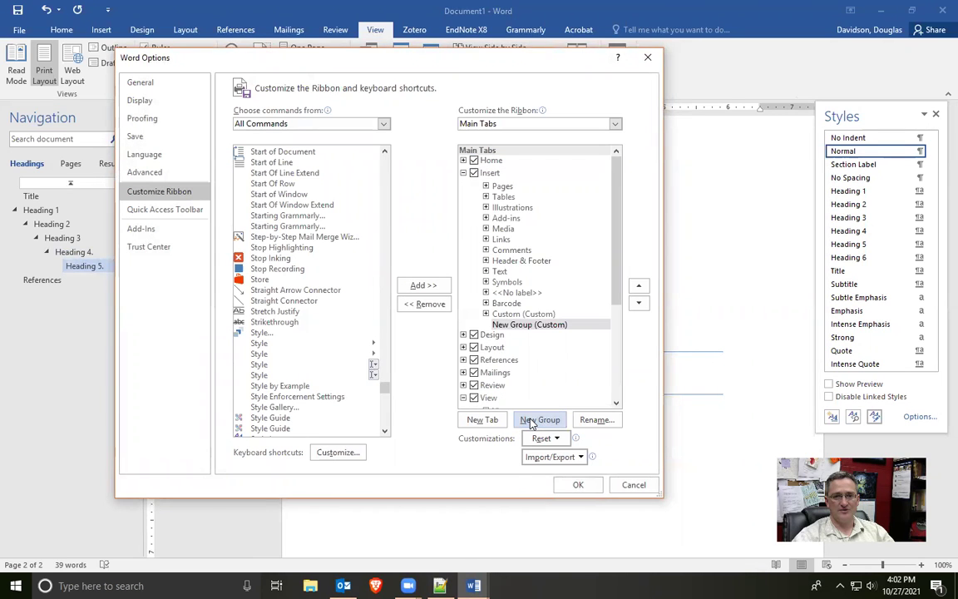
left_click(518, 326)
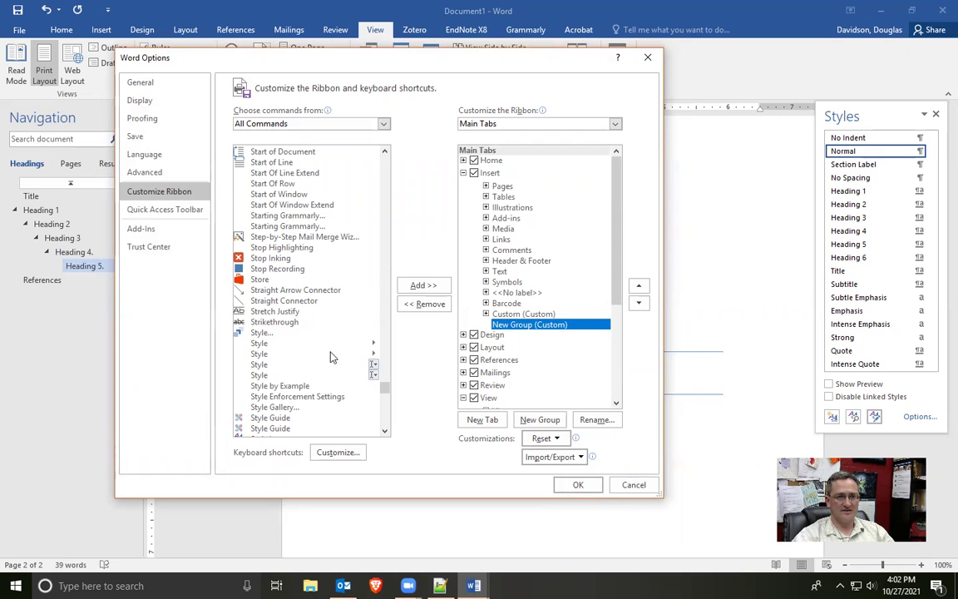
left_click_drag(380, 391, 383, 383)
left_click(266, 321)
scroll(279, 324, "down", 7)
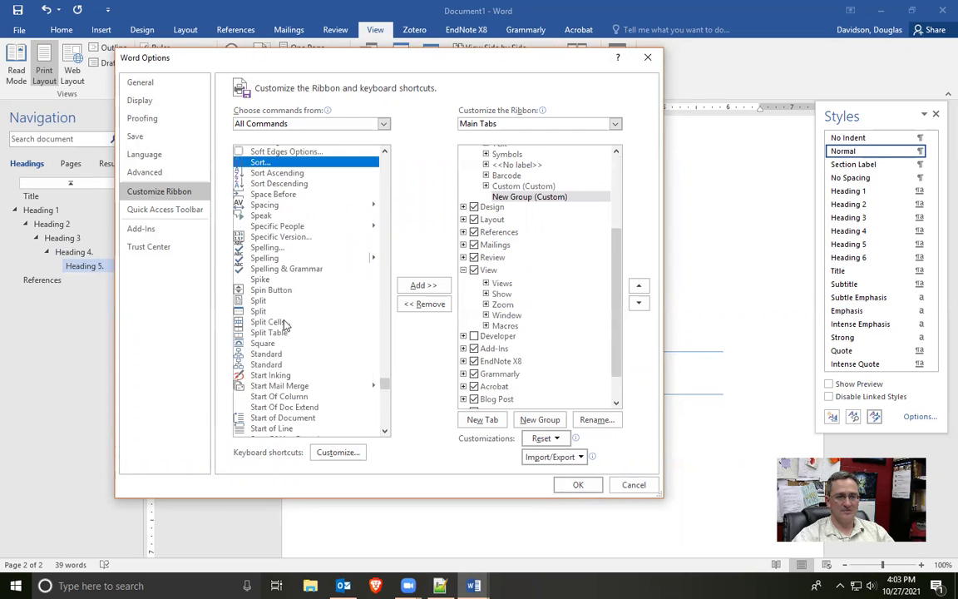
scroll(283, 324, "down", 1)
scroll(287, 329, "down", 2)
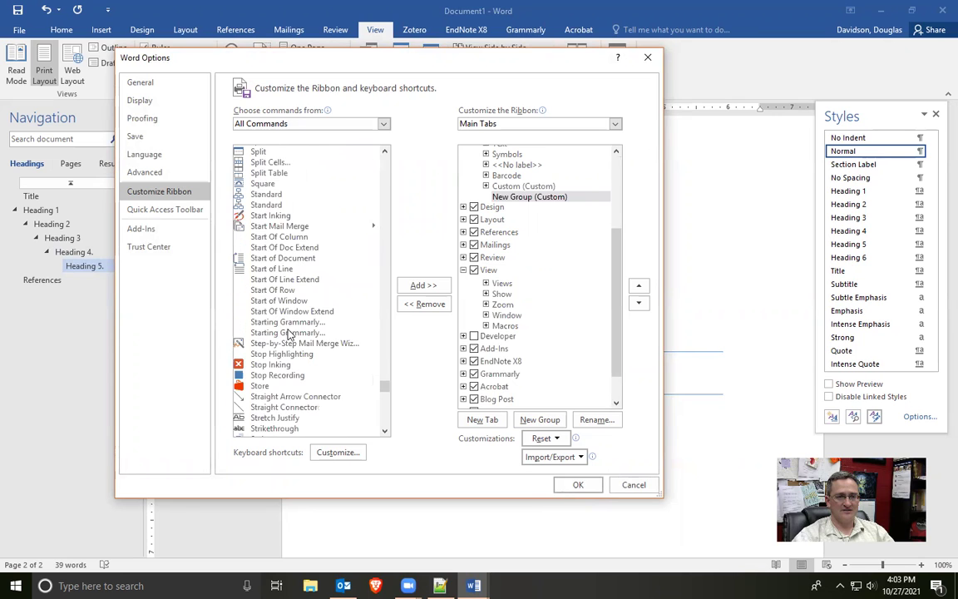
scroll(282, 341, "down", 5)
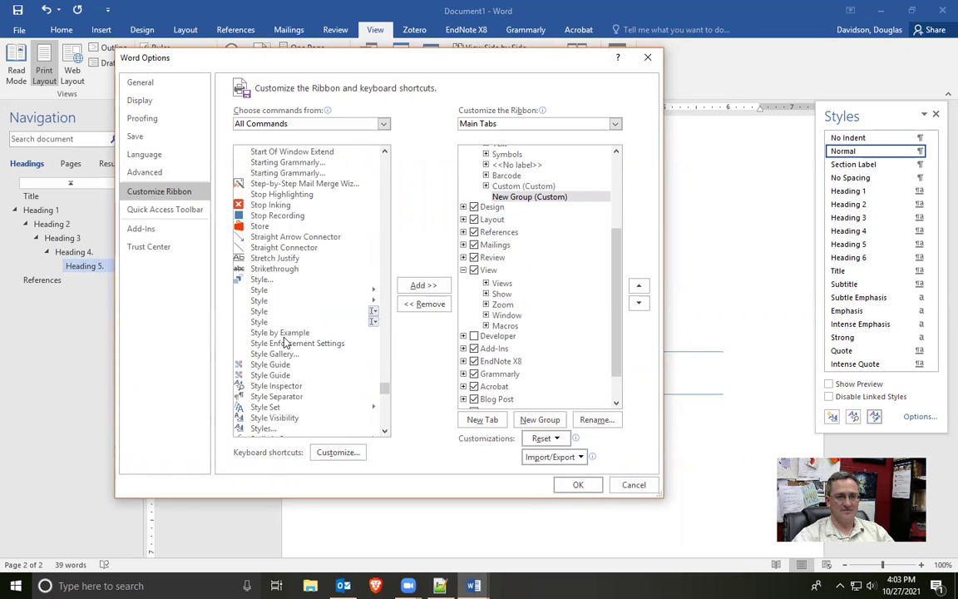
left_click(274, 396)
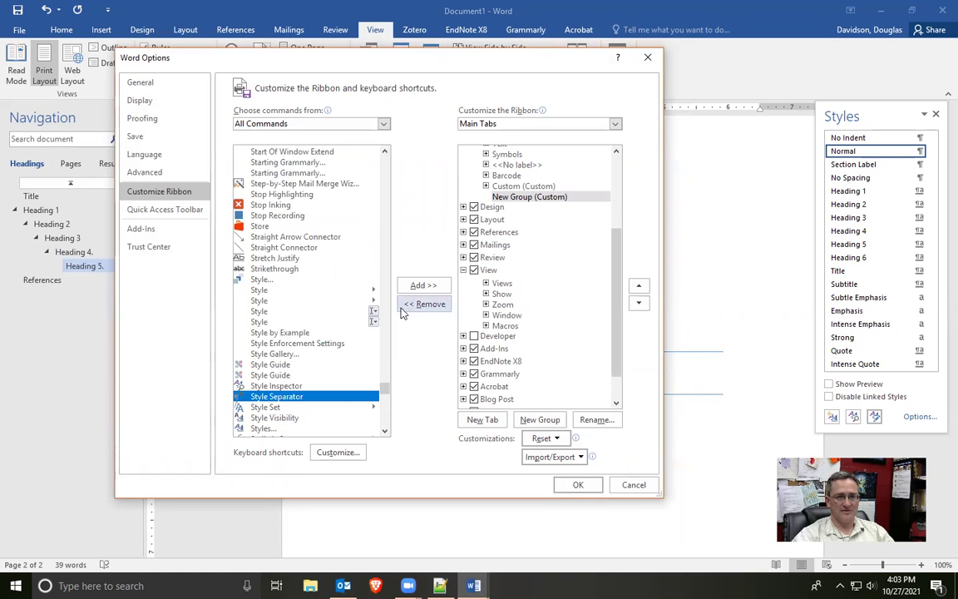
left_click(421, 285)
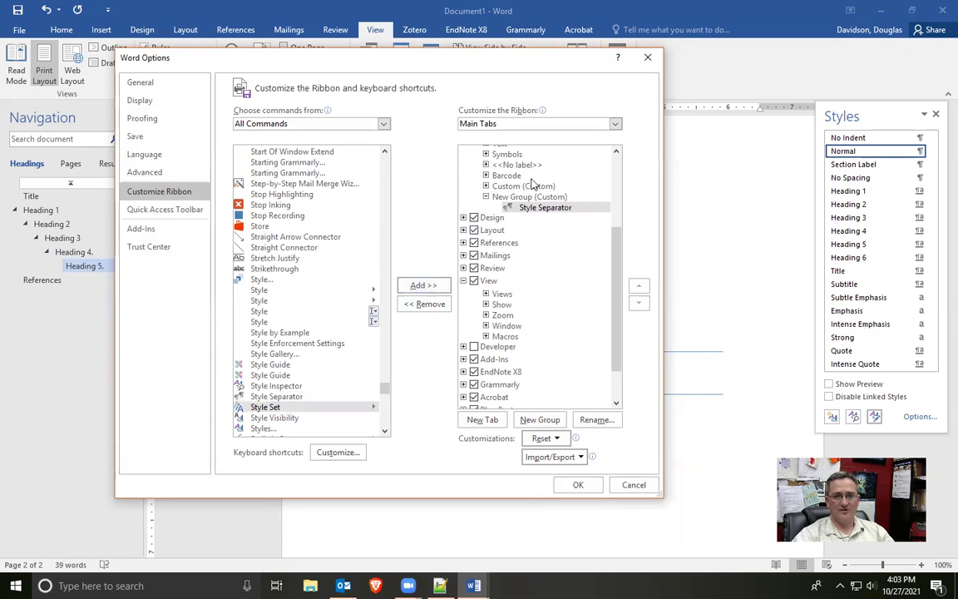
left_click(587, 485)
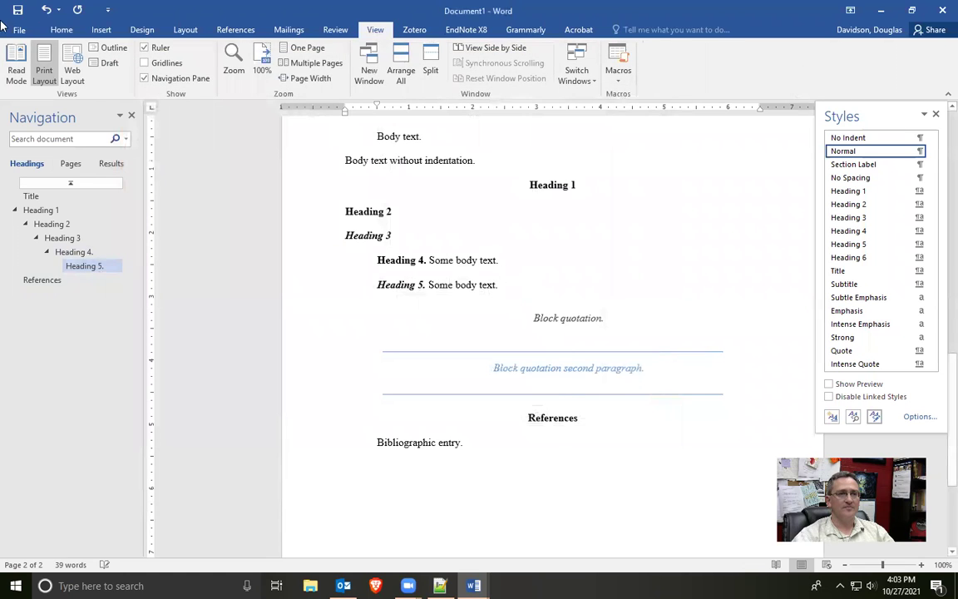
left_click(101, 29)
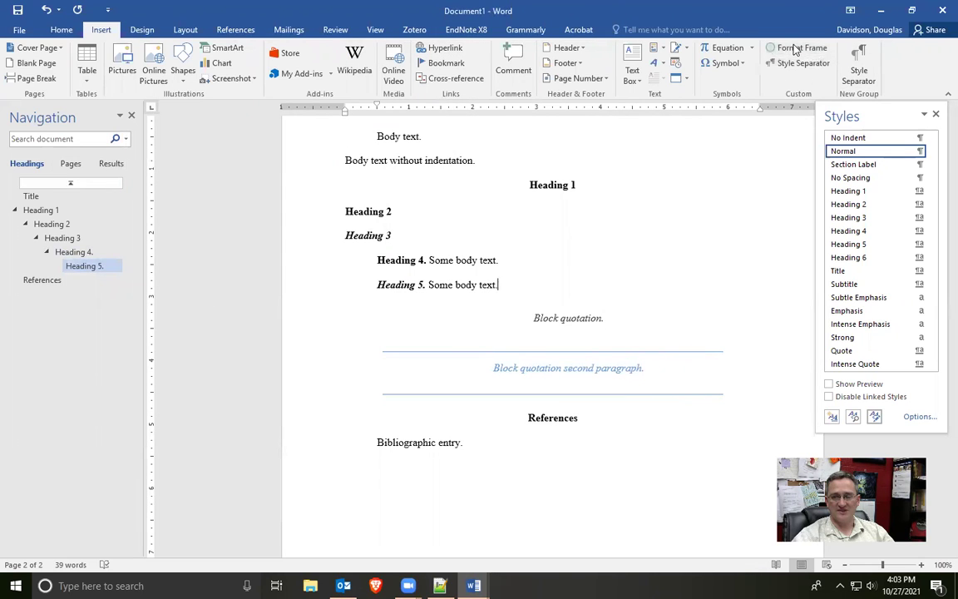
Try the new Style Separator button on the Heading 4 line, then select the Block quotation paragraph.
left_click(859, 55)
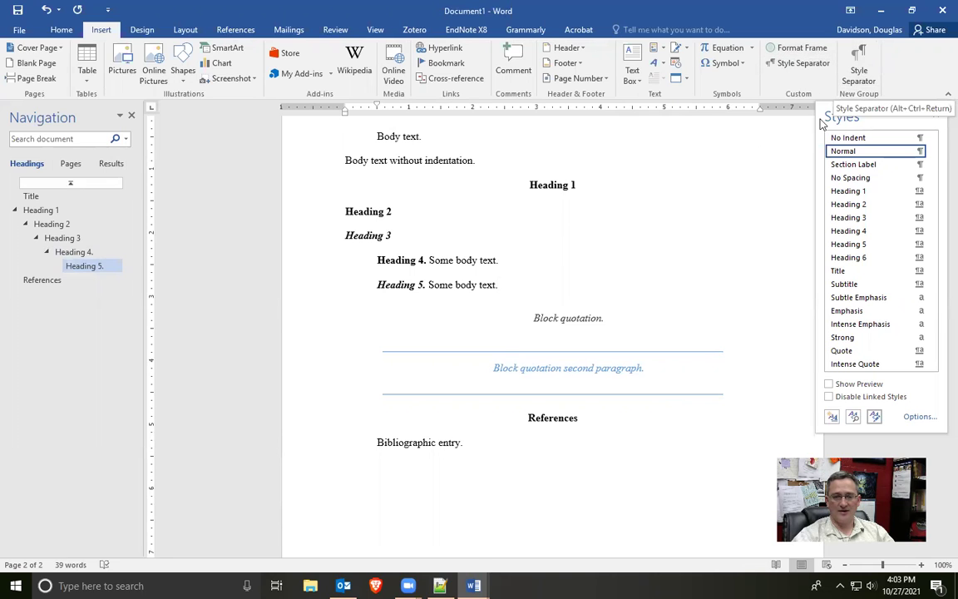
left_click(502, 285)
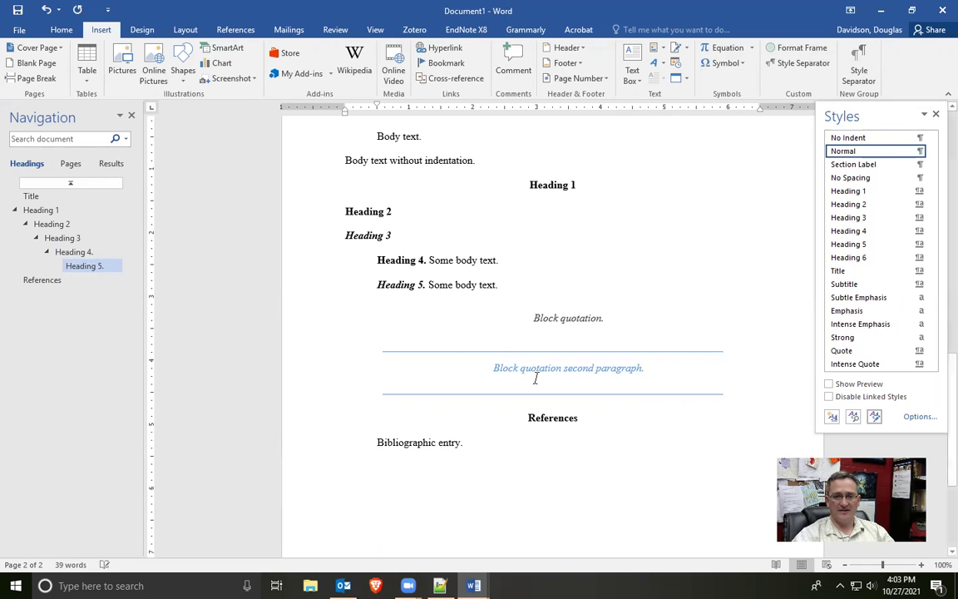
left_click_drag(498, 260, 474, 264)
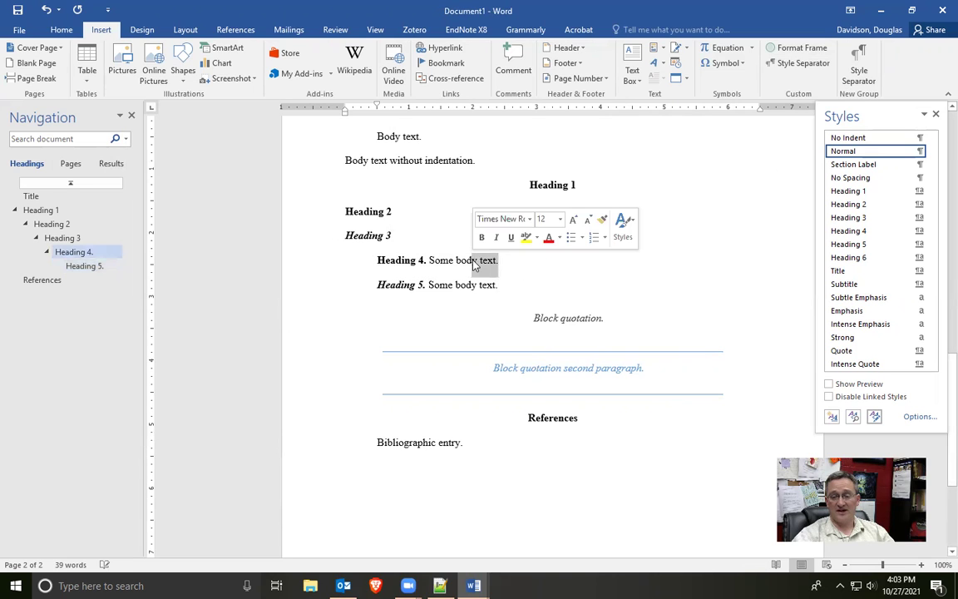
left_click(442, 260)
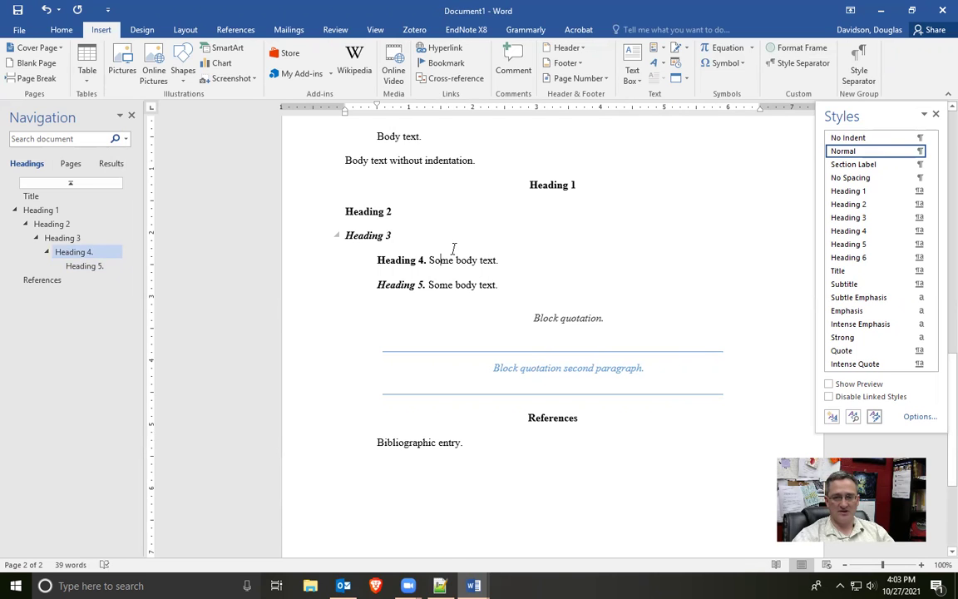
left_click(323, 327)
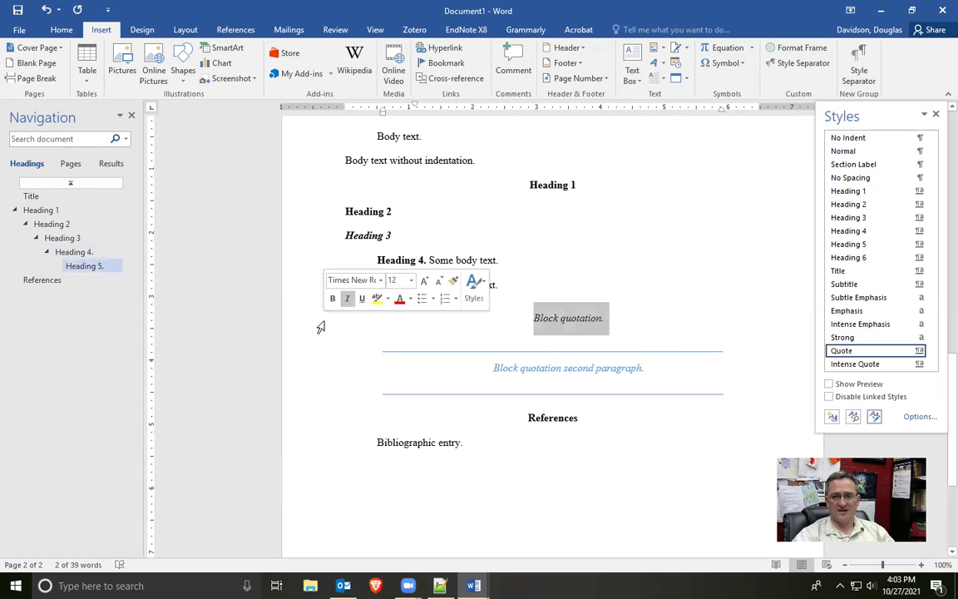
left_click(873, 416)
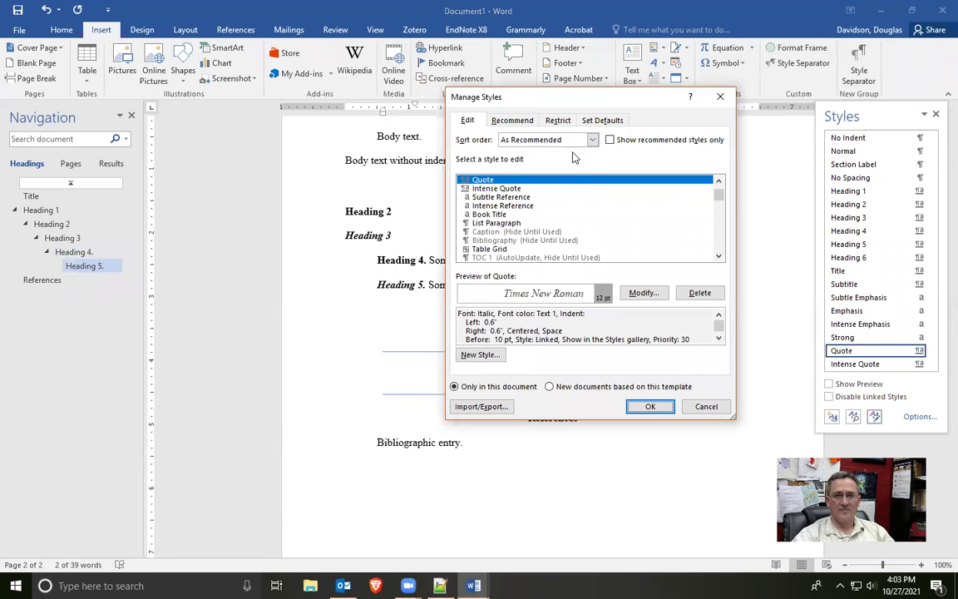
Give the Quote style Automatic font colour, no italics, and left alignment.
left_click(651, 298)
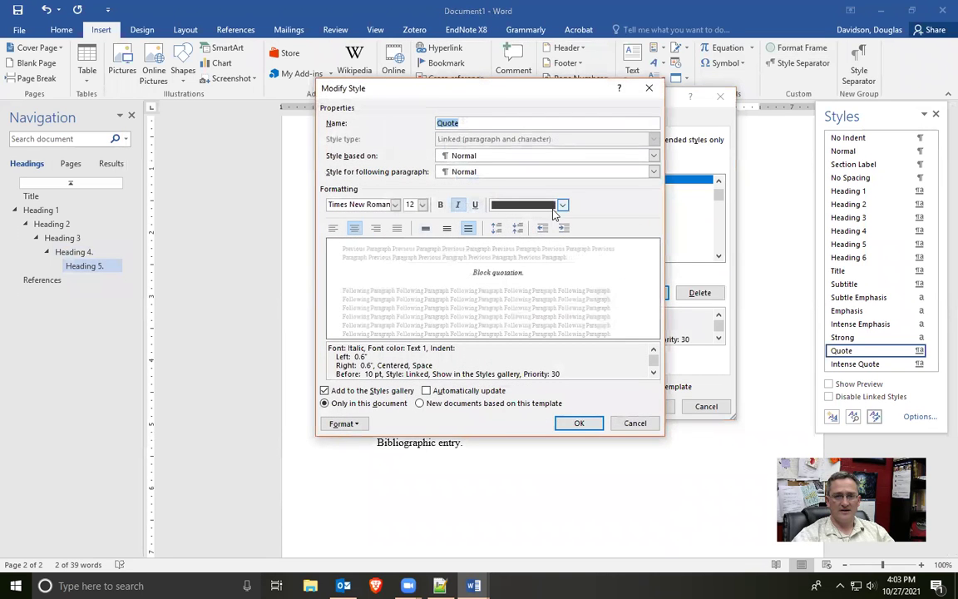
left_click(562, 205)
left_click(532, 222)
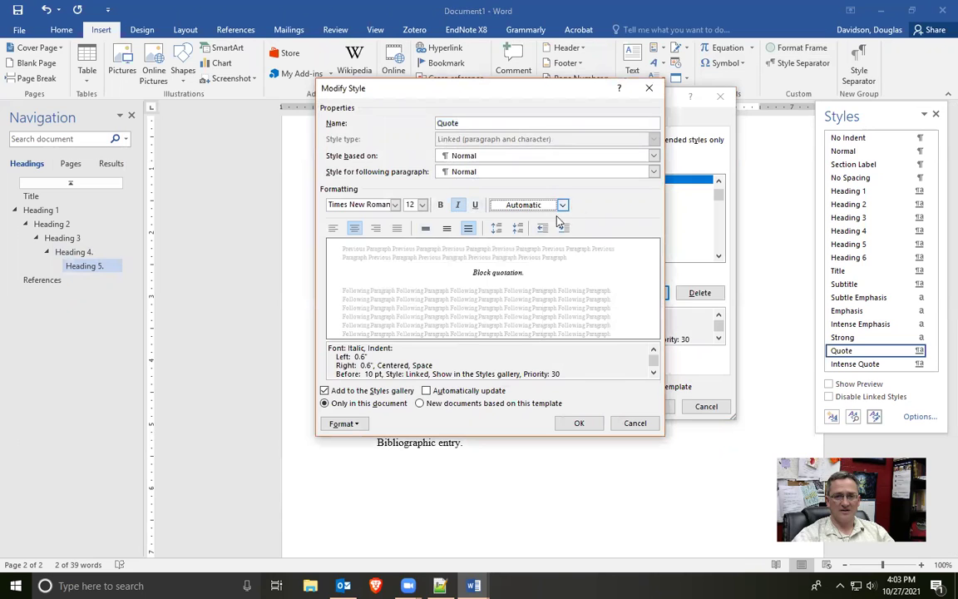
left_click(458, 204)
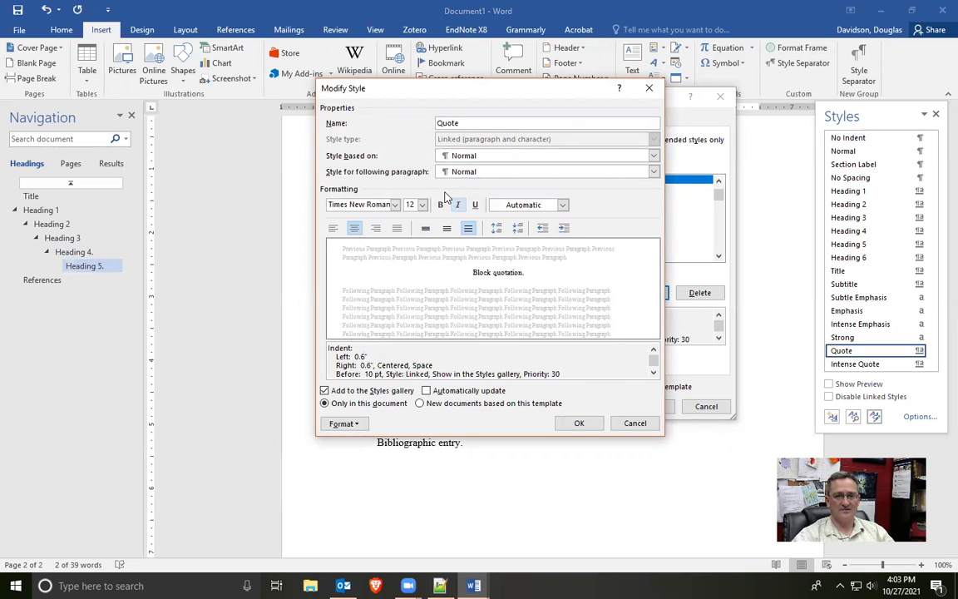
left_click(332, 230)
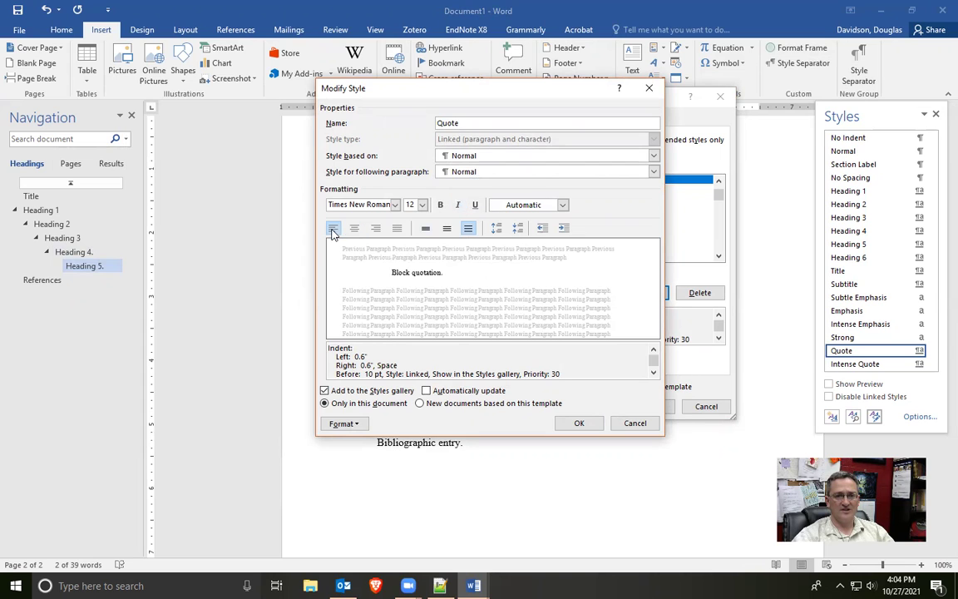
left_click(350, 424)
Set Quote's paragraph to no first-line indent, 0.5" left indent and 0 pt space before.
left_click(361, 455)
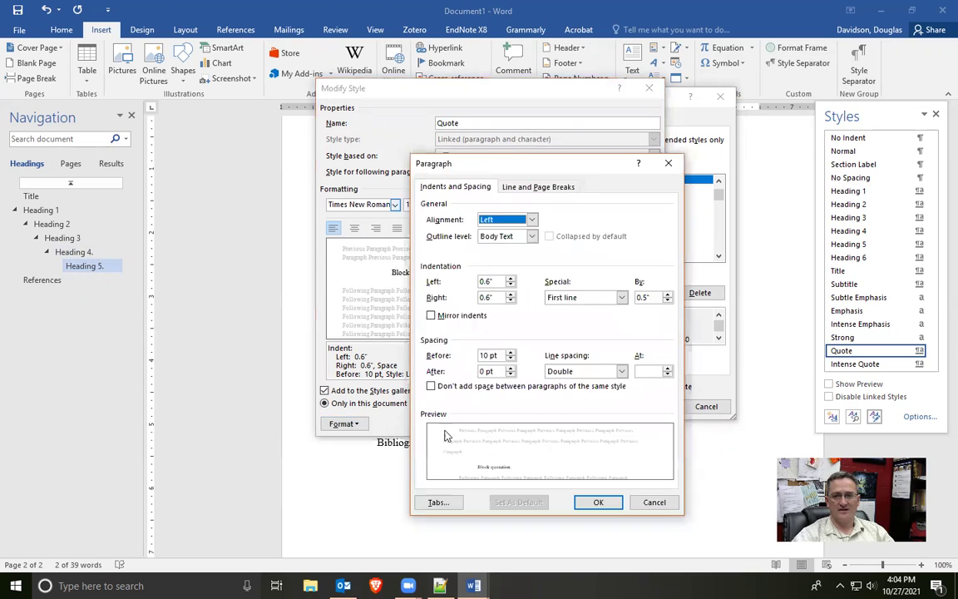
left_click(621, 297)
left_click(585, 309)
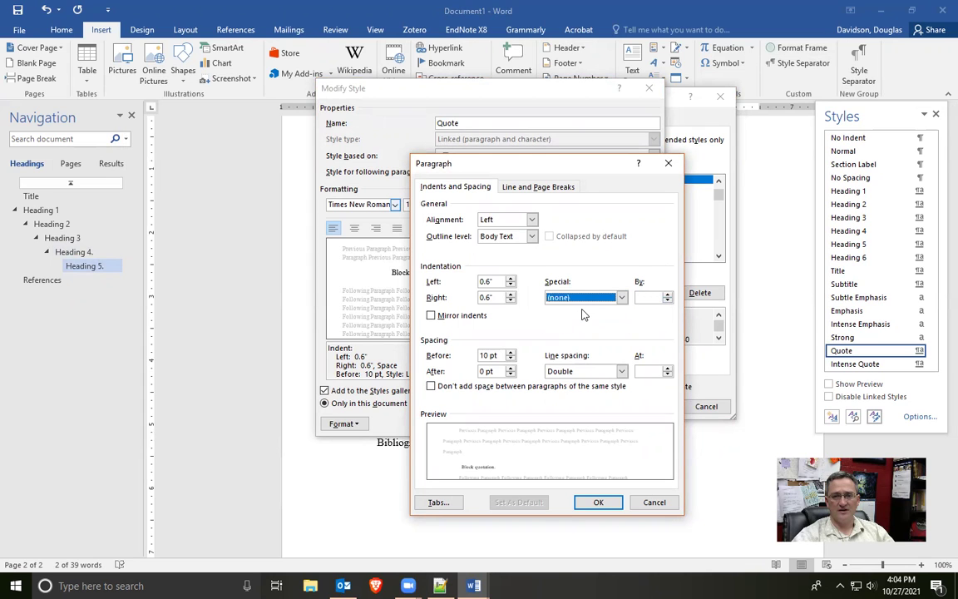
left_click(510, 285)
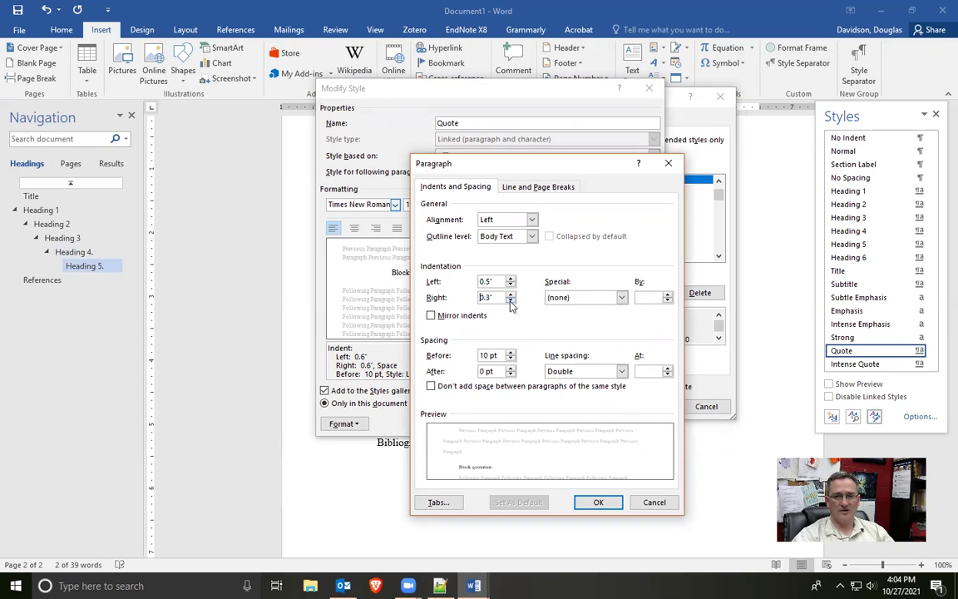
left_click(509, 359)
left_click(509, 358)
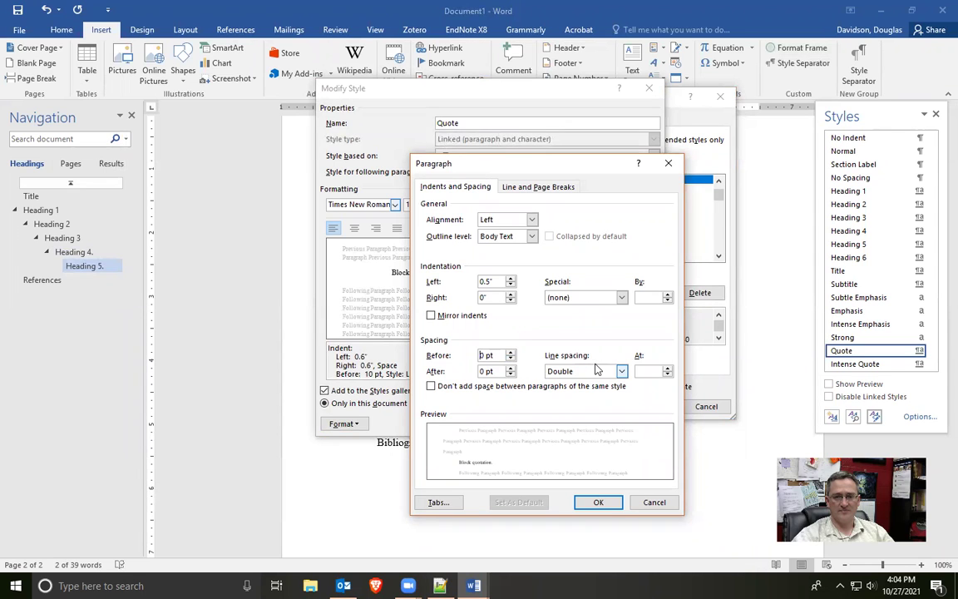
left_click(597, 503)
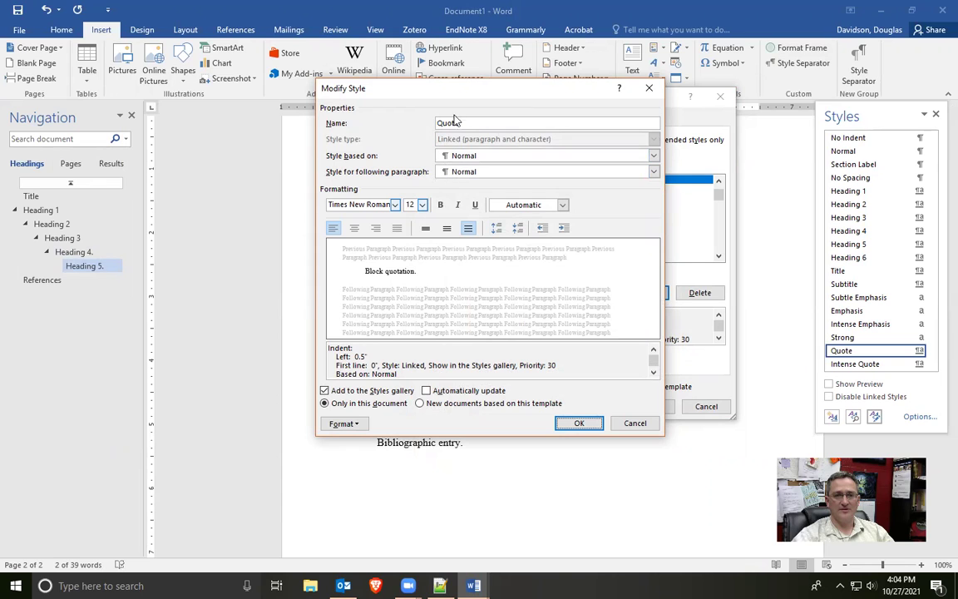
Make Intense Quote the following-paragraph style for Quote and save the revised Quote style.
left_click(490, 173)
scroll(523, 216, "down", 1)
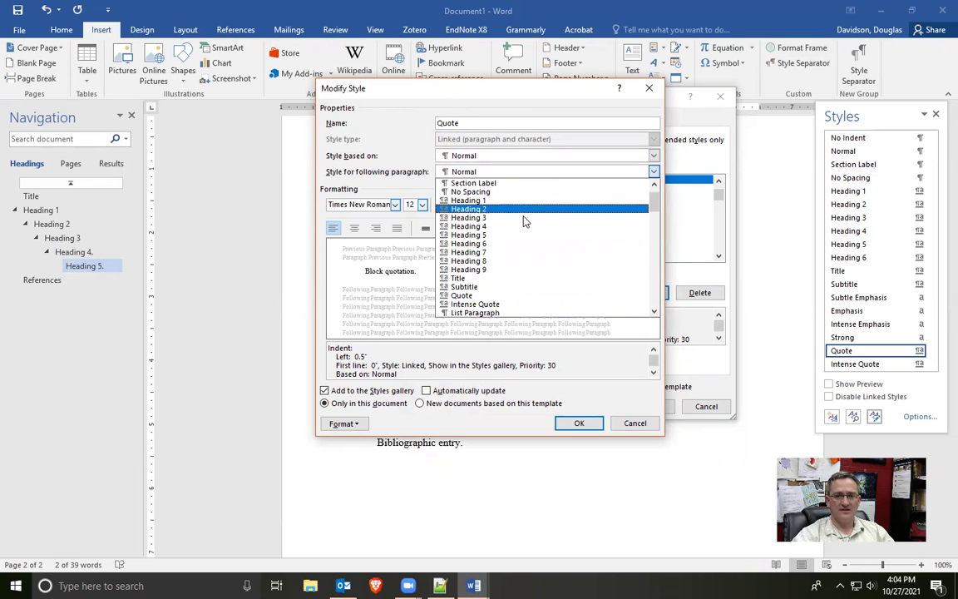
left_click(490, 304)
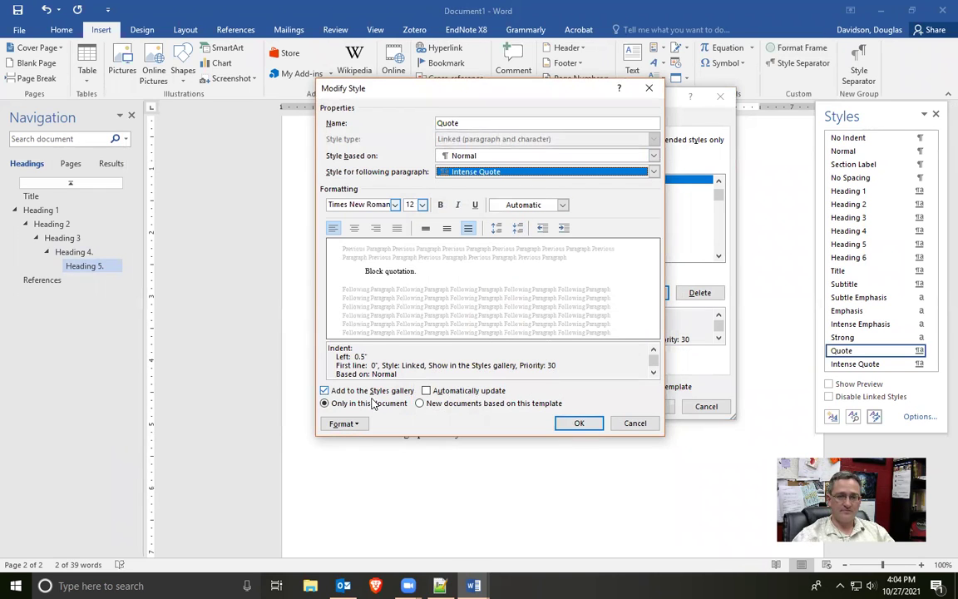
left_click(576, 423)
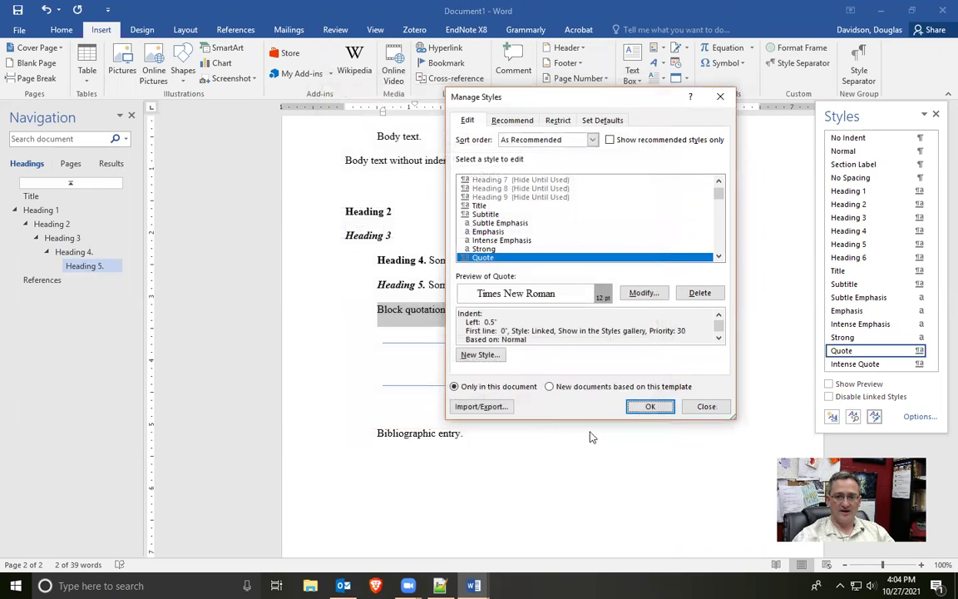
left_click(648, 406)
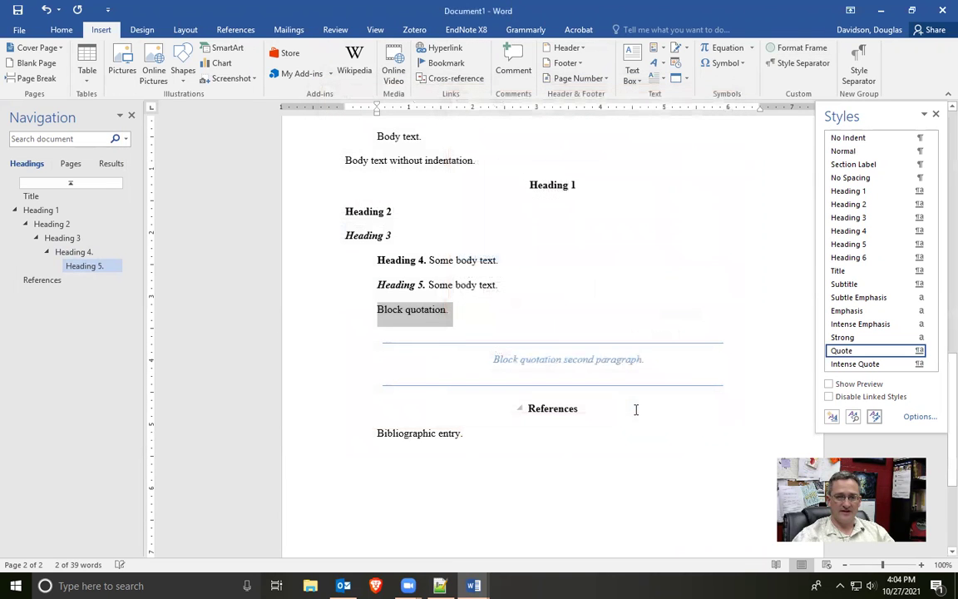
Select the 'Block quotation second paragraph.' line and open Manage Styles for its Intense Quote style.
left_click(461, 311)
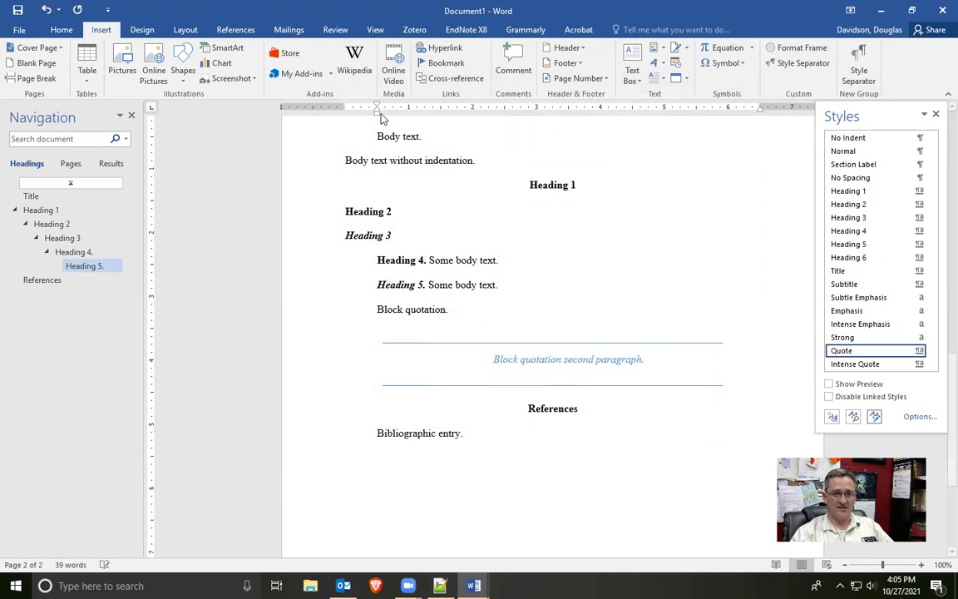
left_click_drag(375, 119, 375, 119)
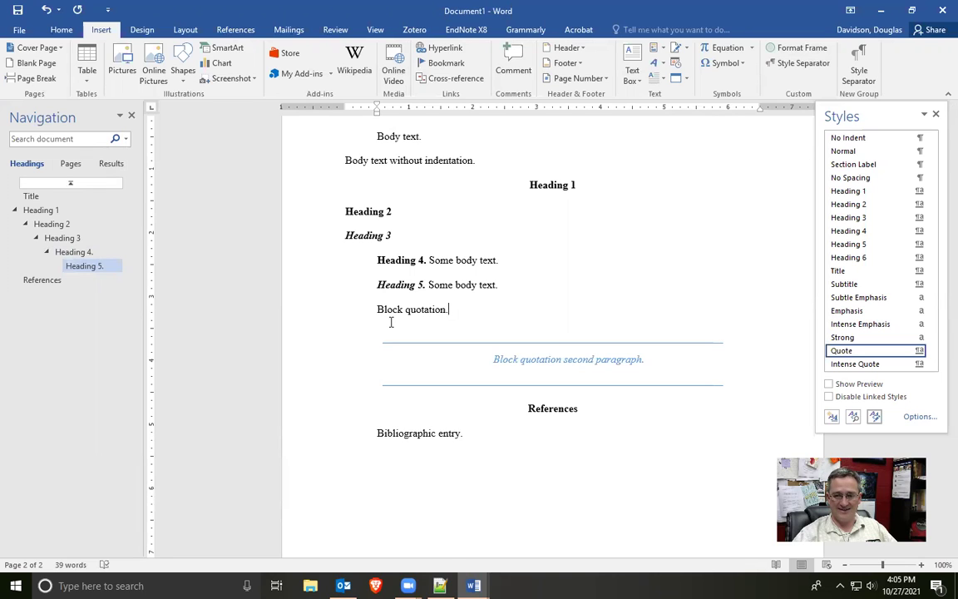
left_click(316, 362)
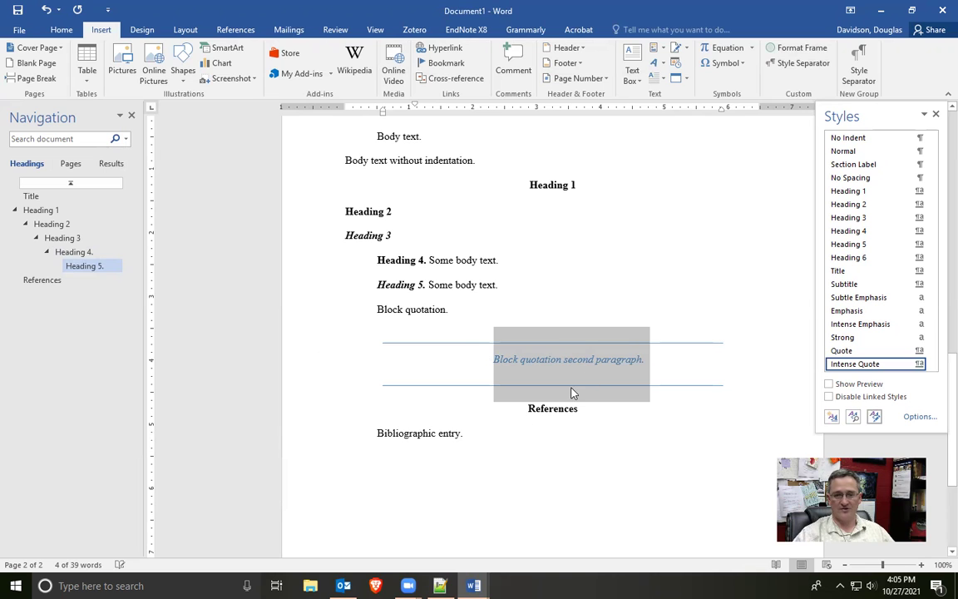
left_click(873, 416)
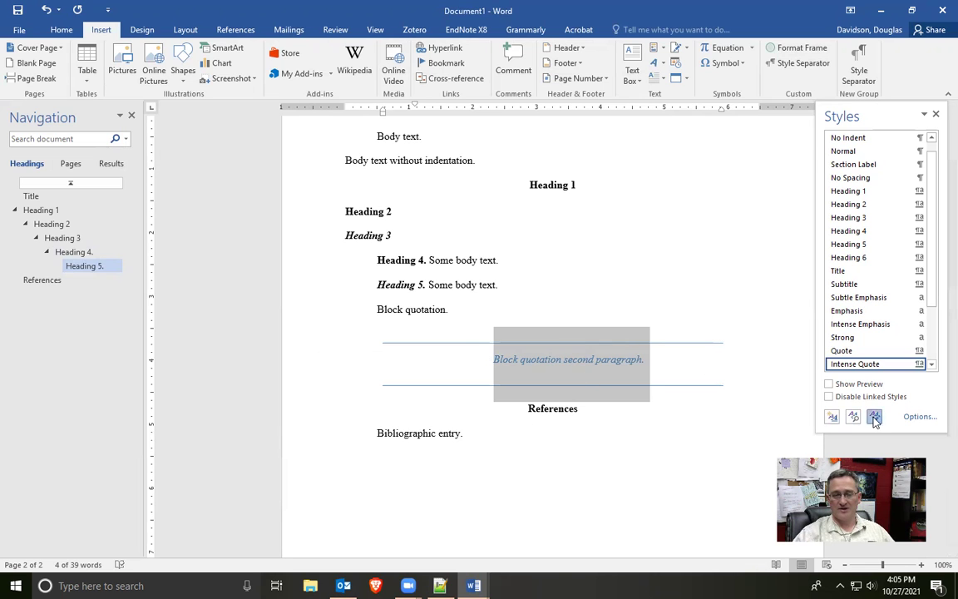
Modify Intense Quote to use Automatic font colour, no italics and left alignment.
left_click(641, 293)
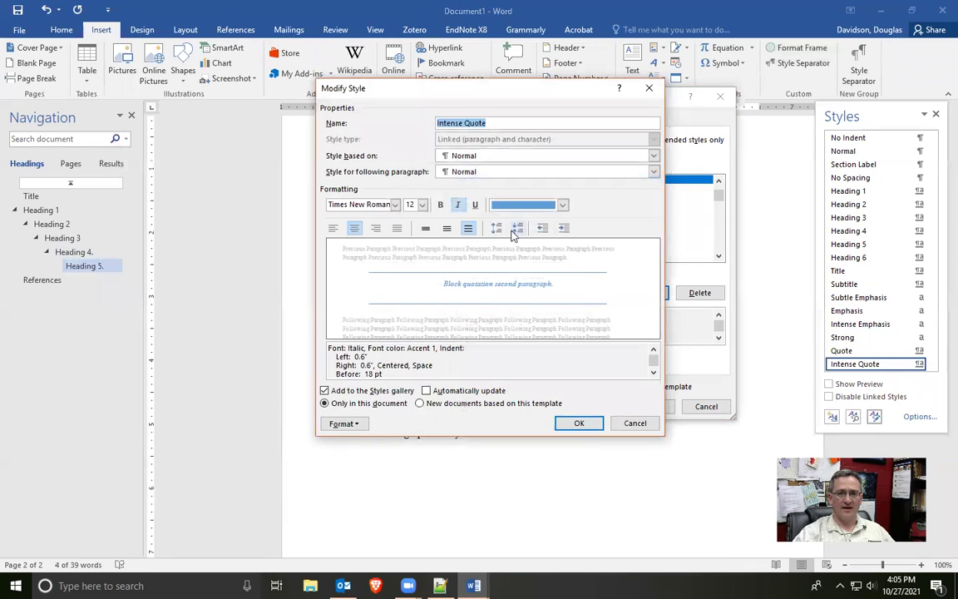
left_click(562, 205)
left_click(525, 220)
left_click(470, 230)
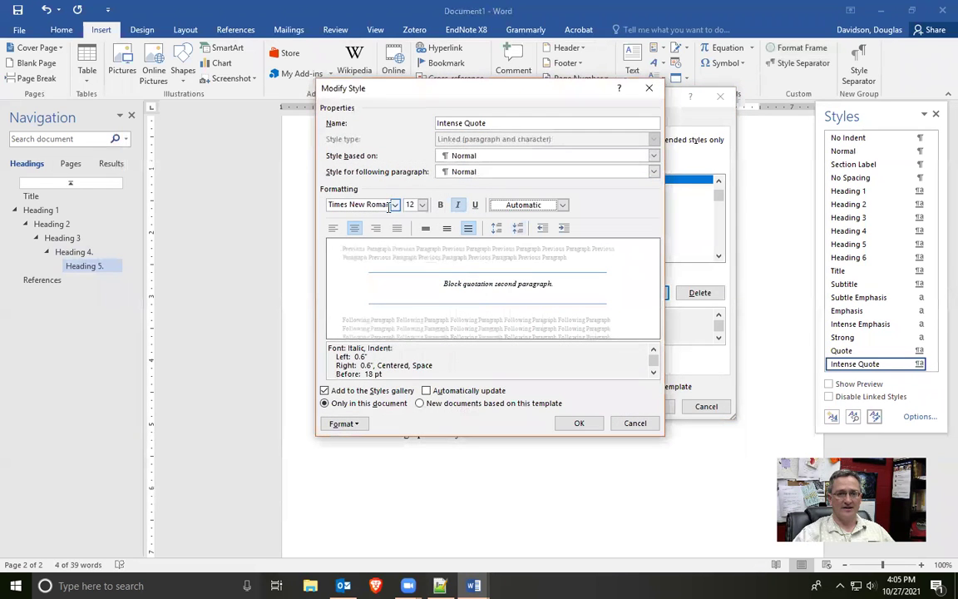
left_click(457, 204)
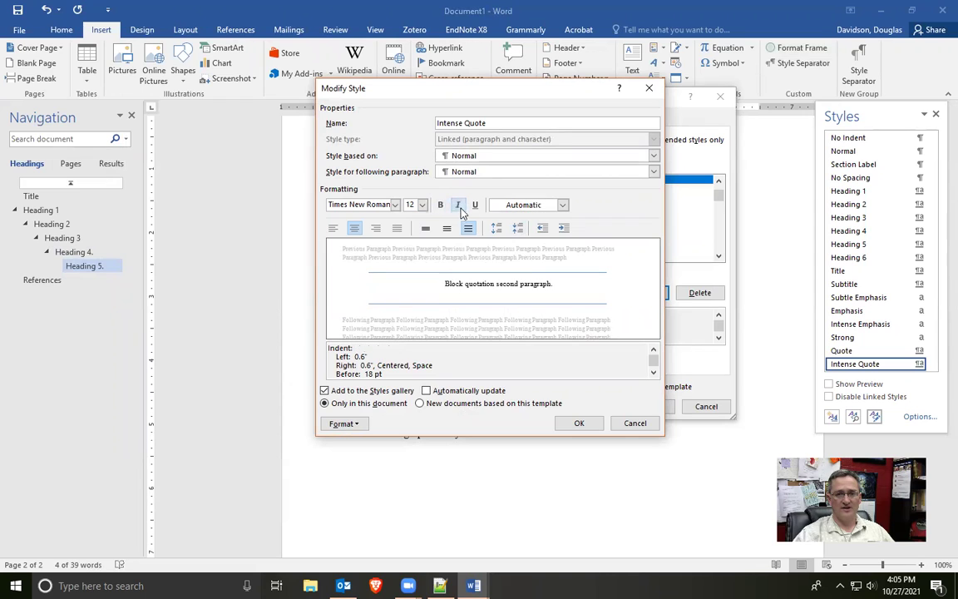
left_click(333, 229)
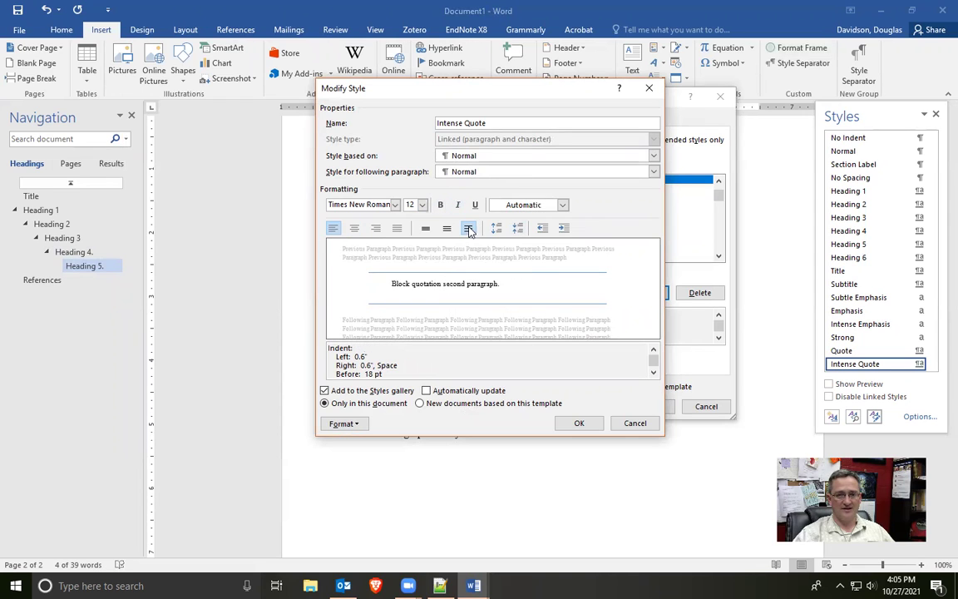
Set Intense Quote as its own following-paragraph style and open its Paragraph settings.
left_click(341, 424)
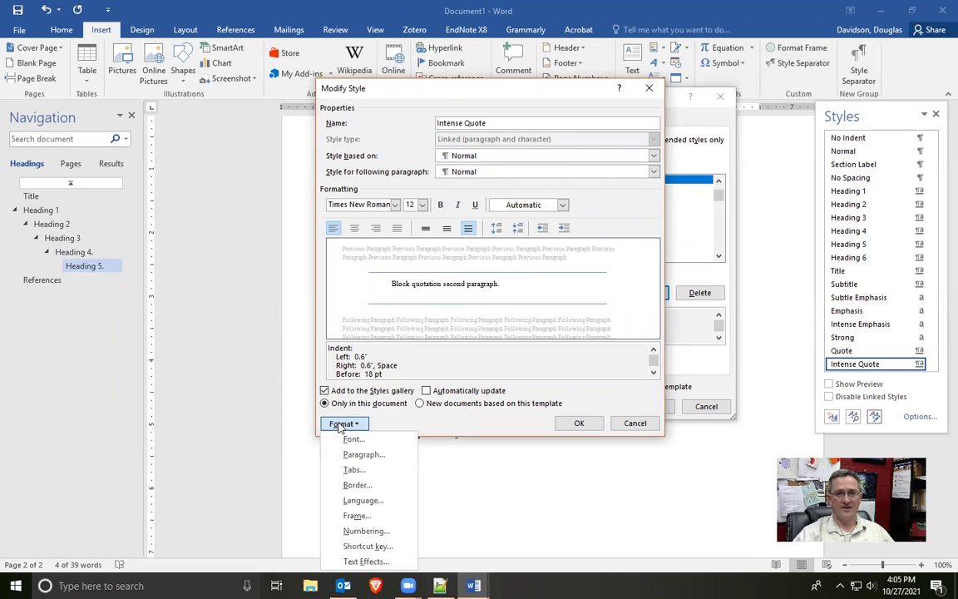
left_click(341, 418)
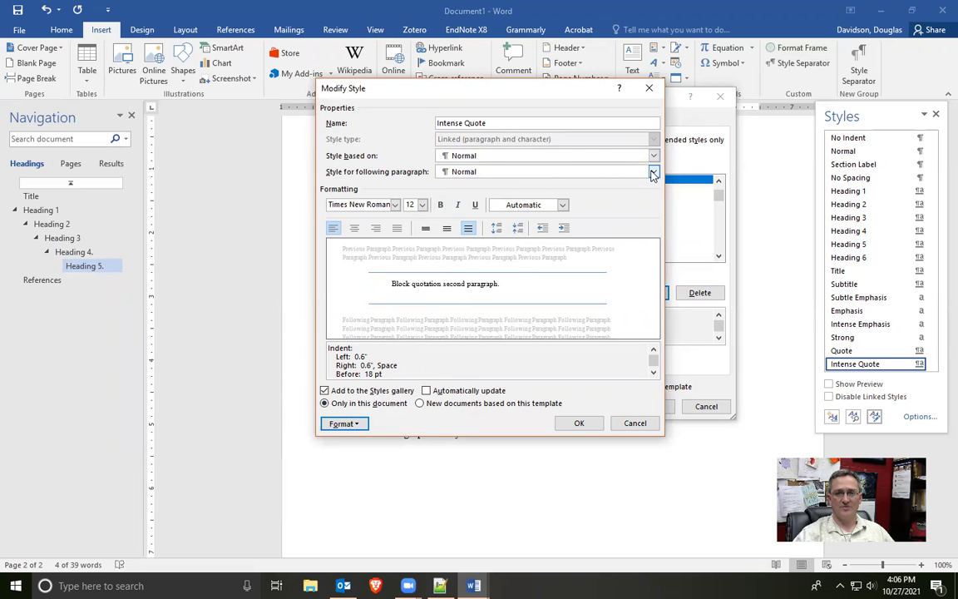
left_click(653, 171)
scroll(544, 243, "down", 1)
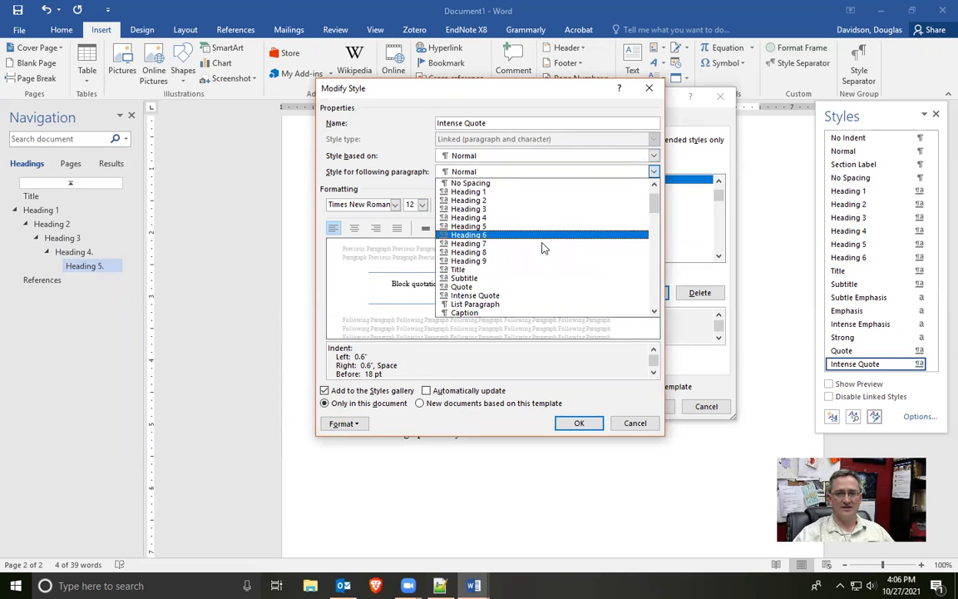
left_click(491, 296)
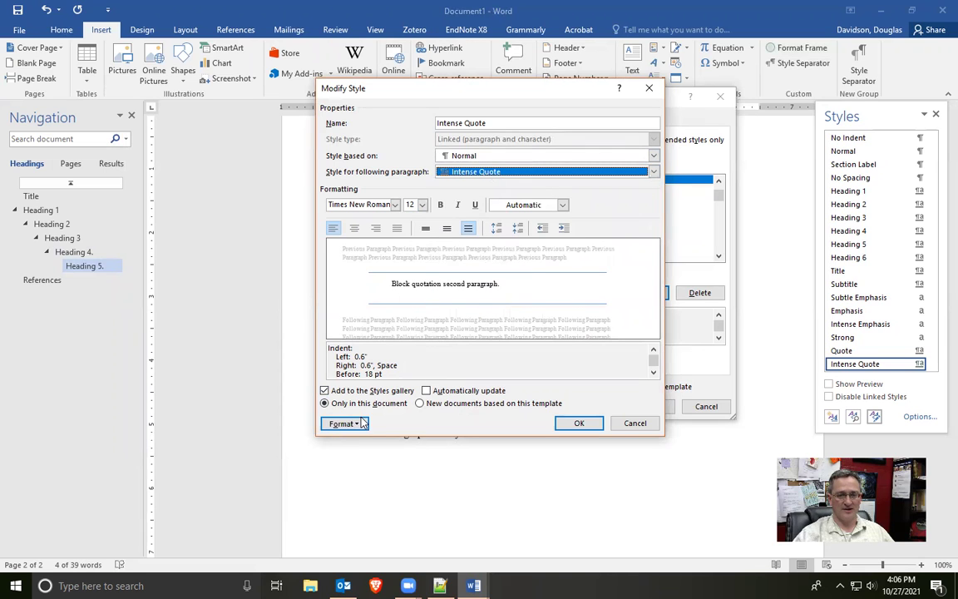
left_click(335, 424)
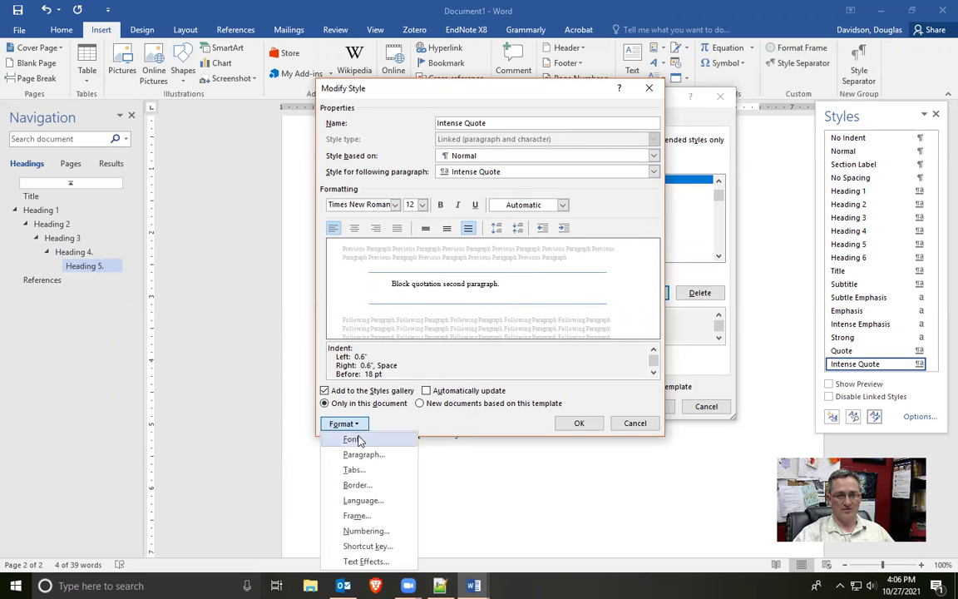
left_click(361, 454)
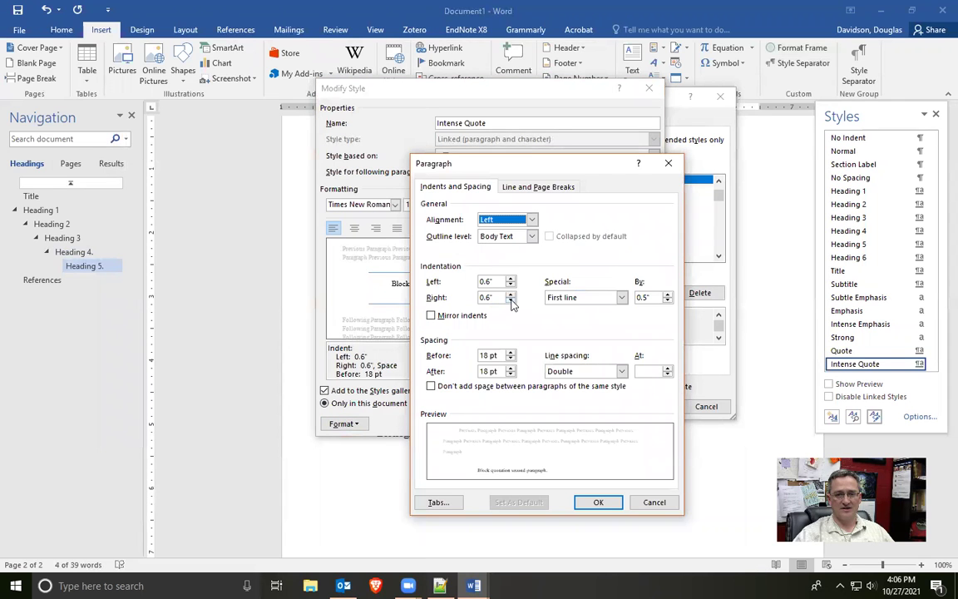
Give Intense Quote a 0.5" left indent, 0" right indent and 0 pt spacing before and after.
left_click(511, 301)
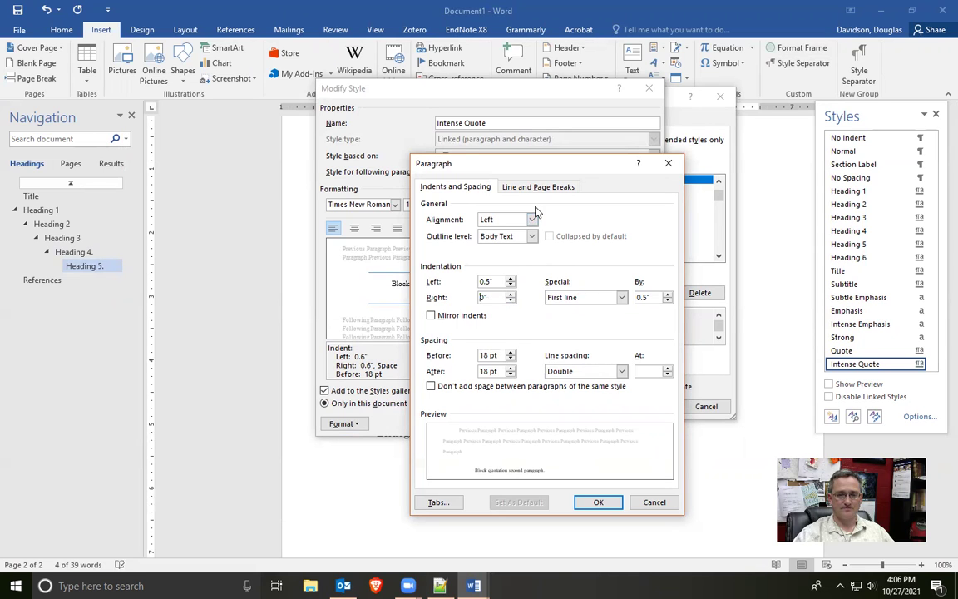
left_click(510, 359)
left_click(511, 360)
left_click(511, 359)
left_click(510, 374)
left_click(510, 374)
left_click(510, 374)
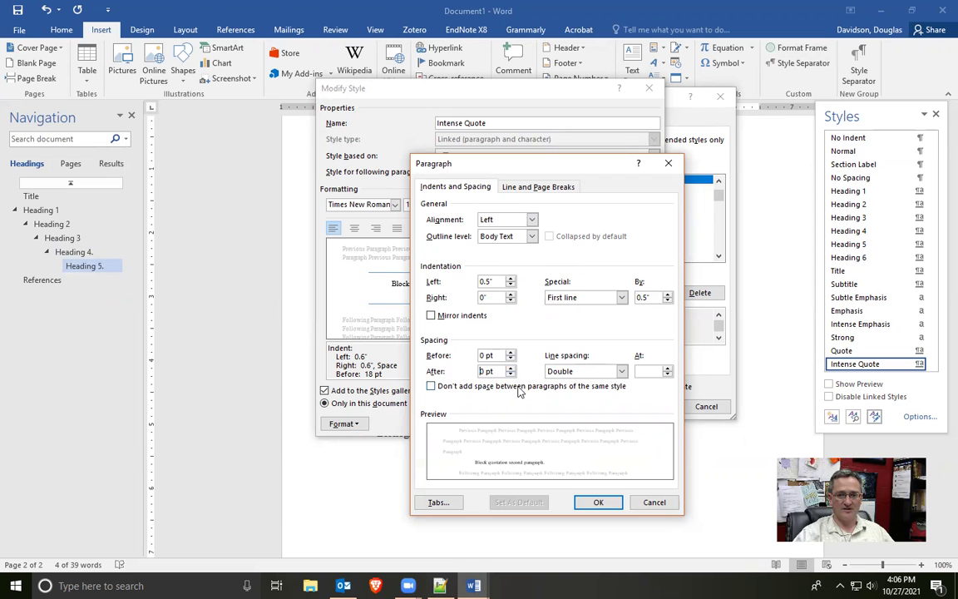
left_click(597, 503)
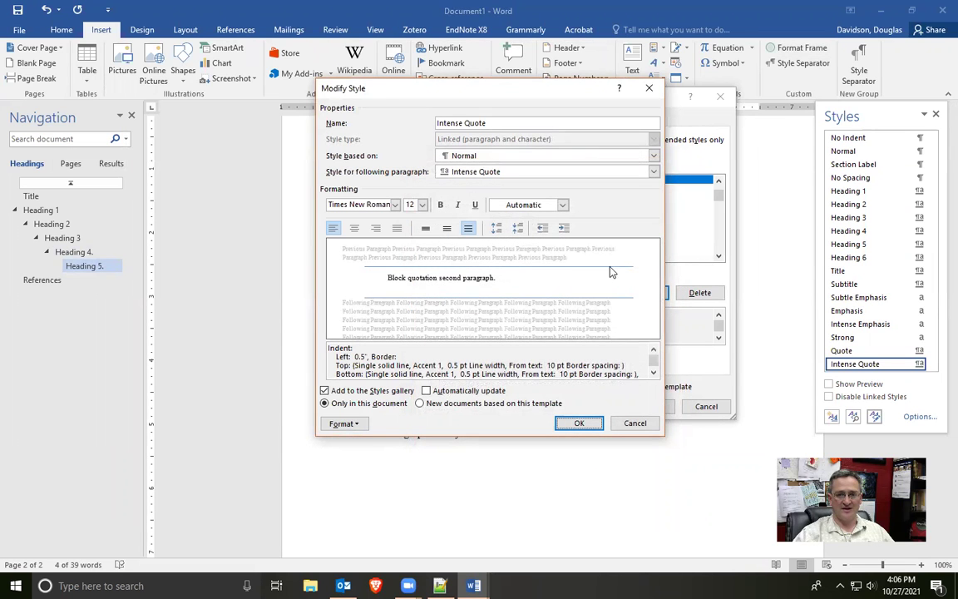
Remove all borders from Intense Quote and apply the modified style to the document.
left_click(345, 424)
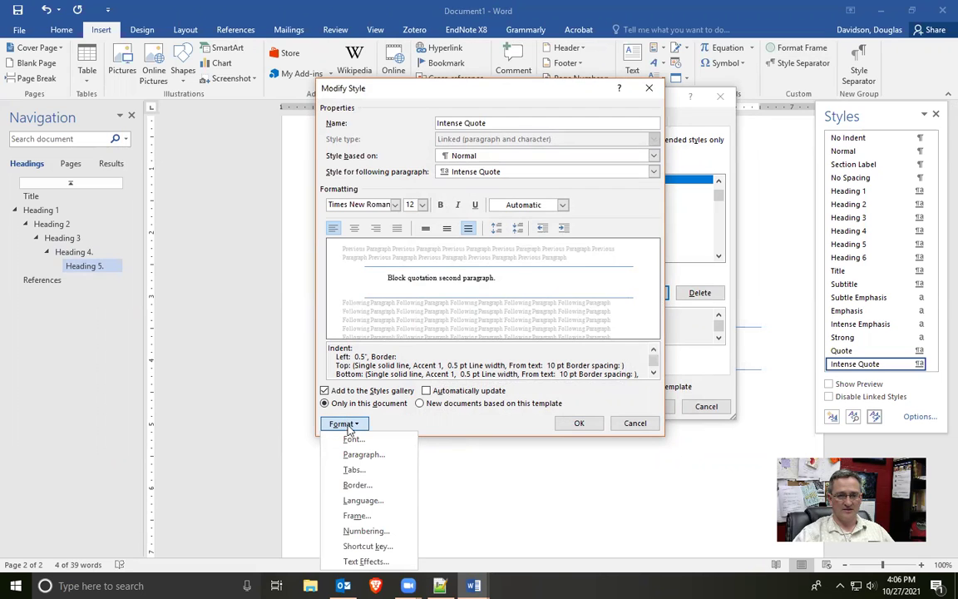
left_click(358, 485)
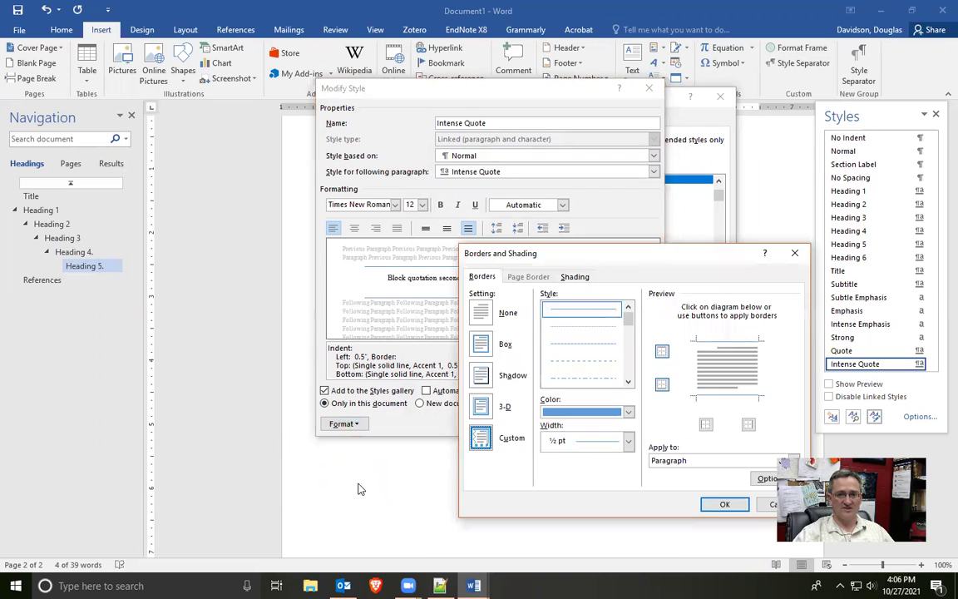
left_click(479, 314)
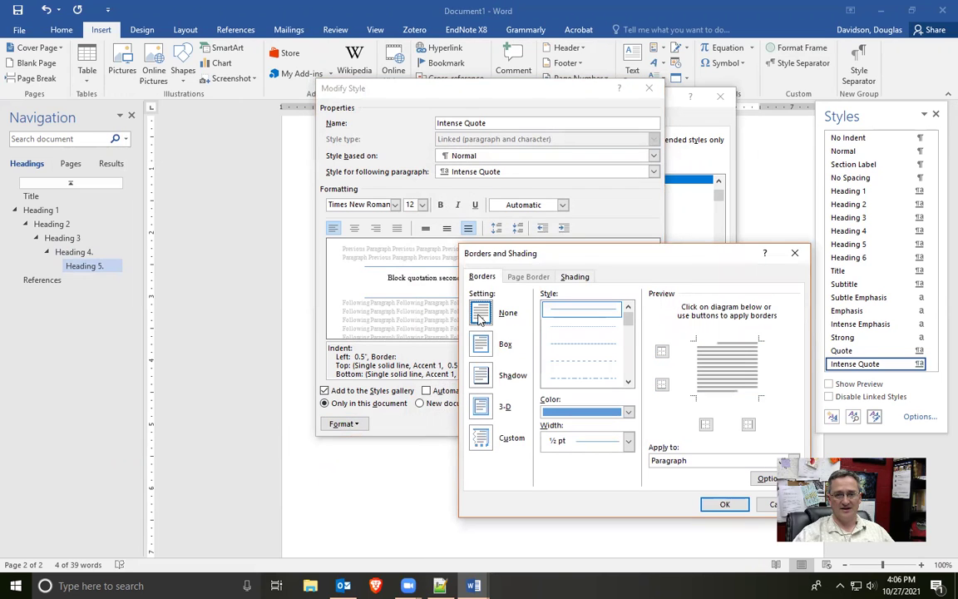
left_click(723, 504)
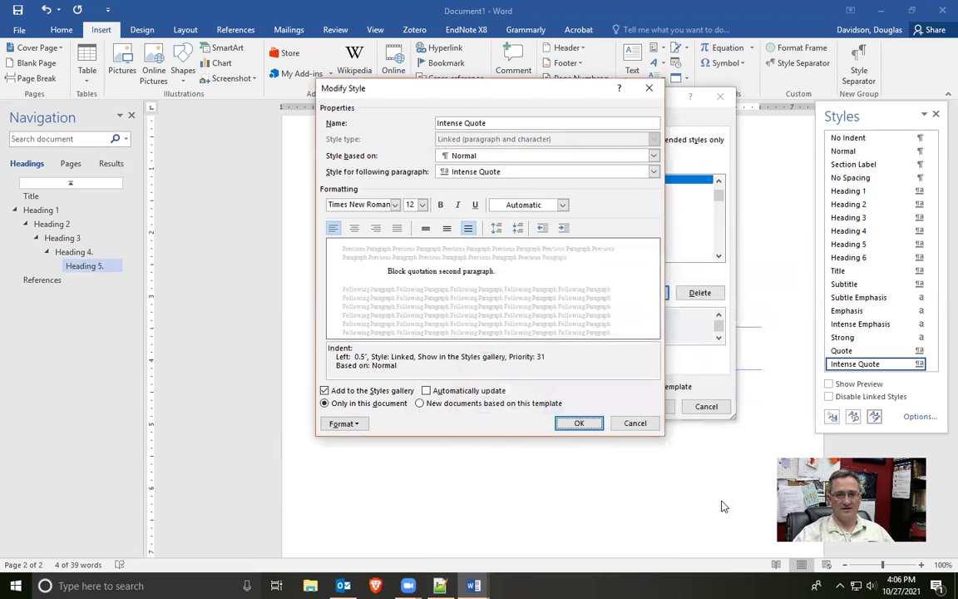
left_click(592, 424)
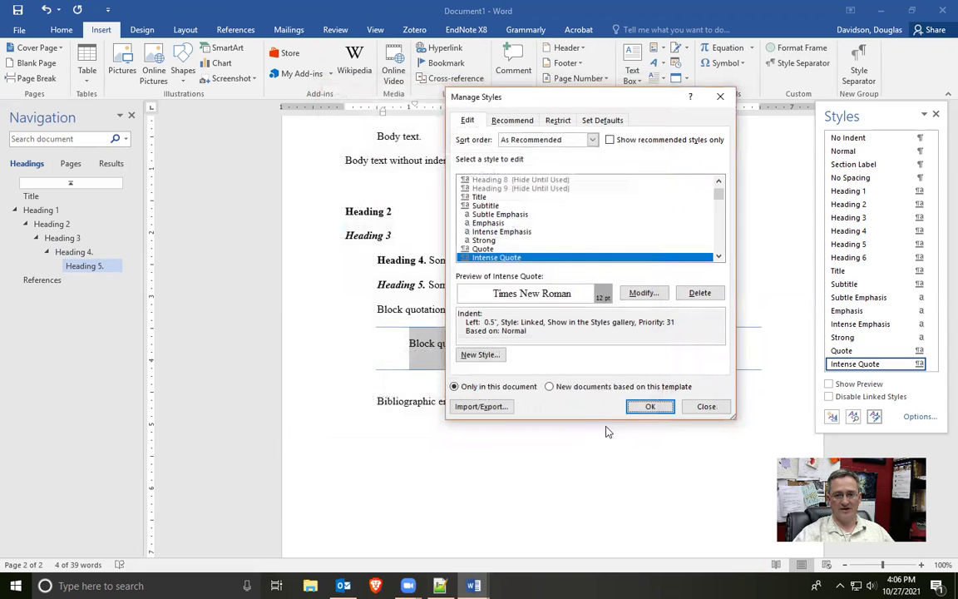
left_click(649, 407)
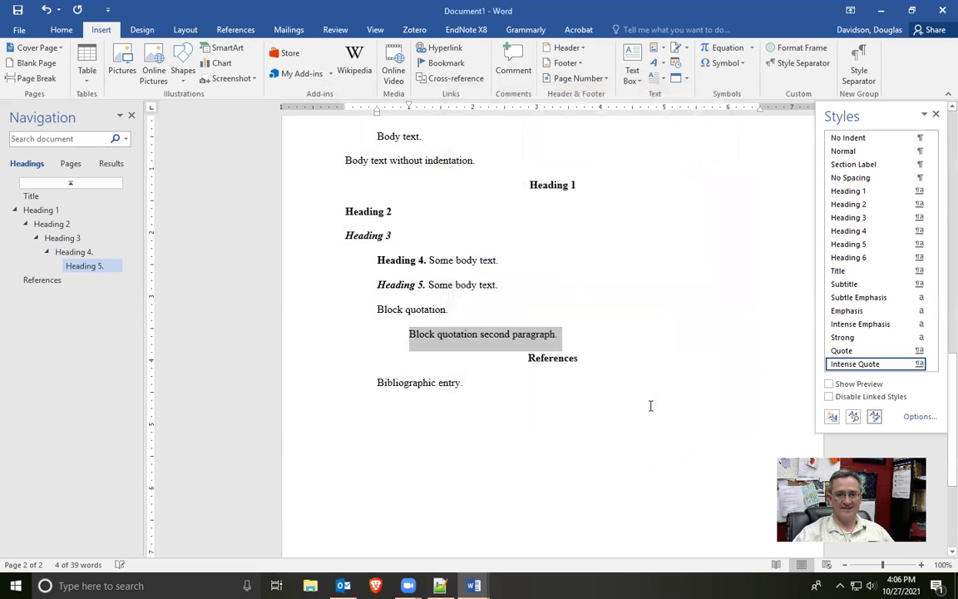
left_click(422, 336)
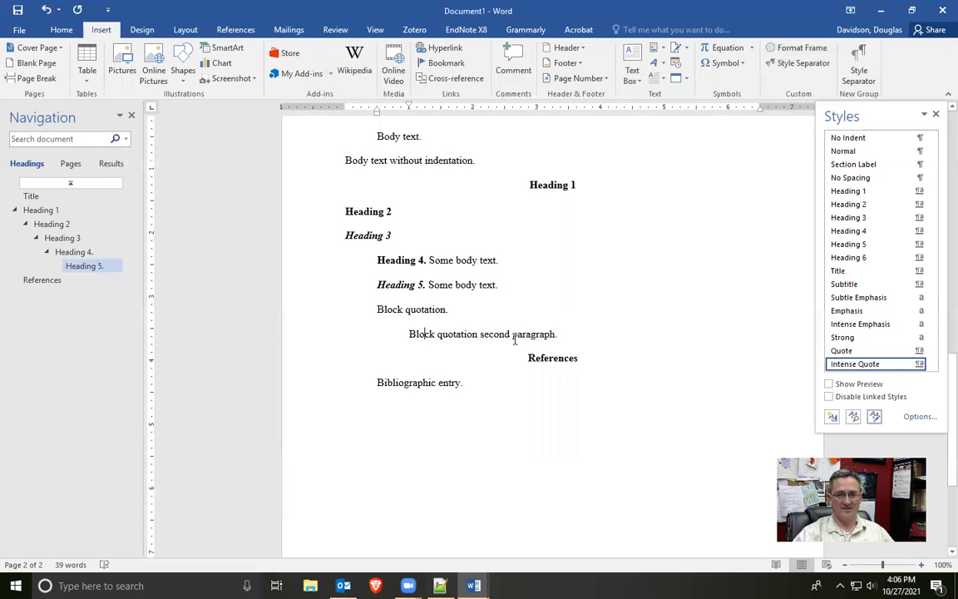
Add the indented quote line 'Block quote continues.' after the second quotation paragraph.
left_click(445, 311)
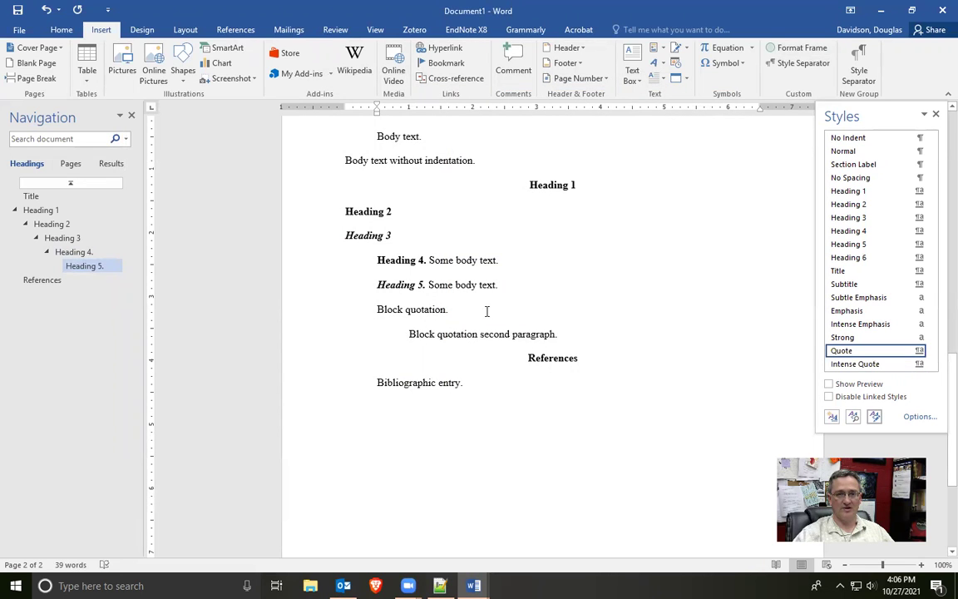
left_click(58, 30)
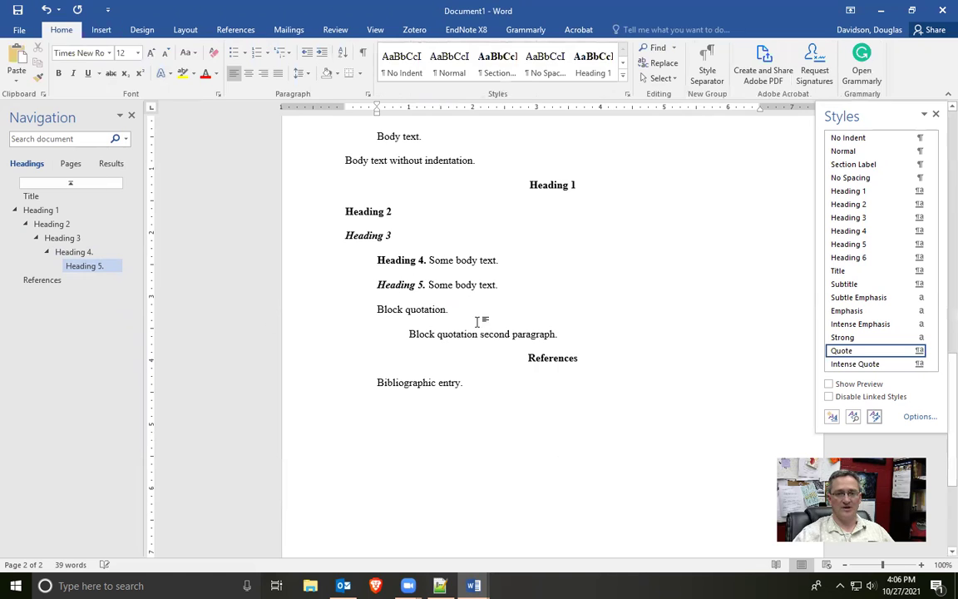
left_click(574, 333)
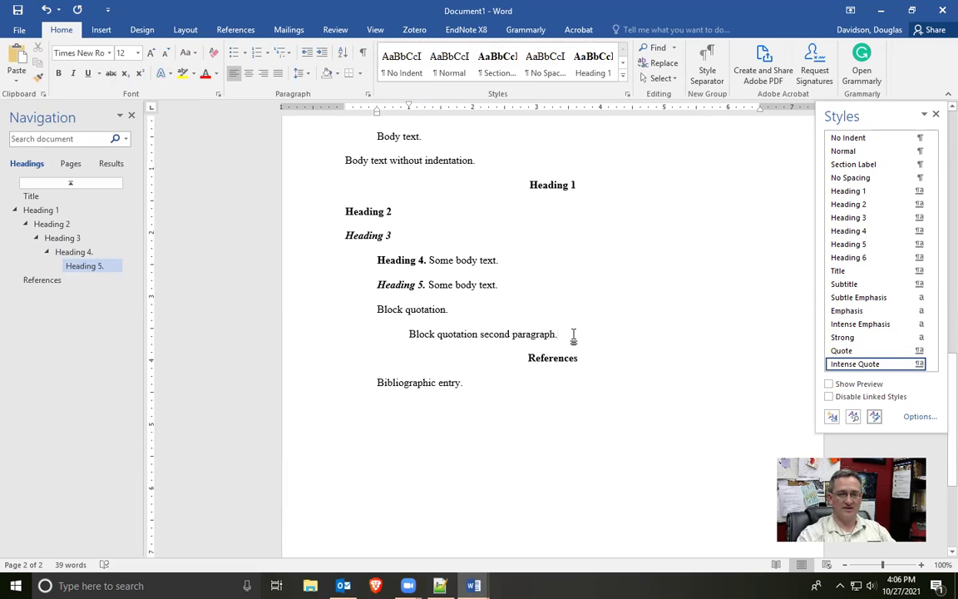
key("Return")
type("Block quote continues.")
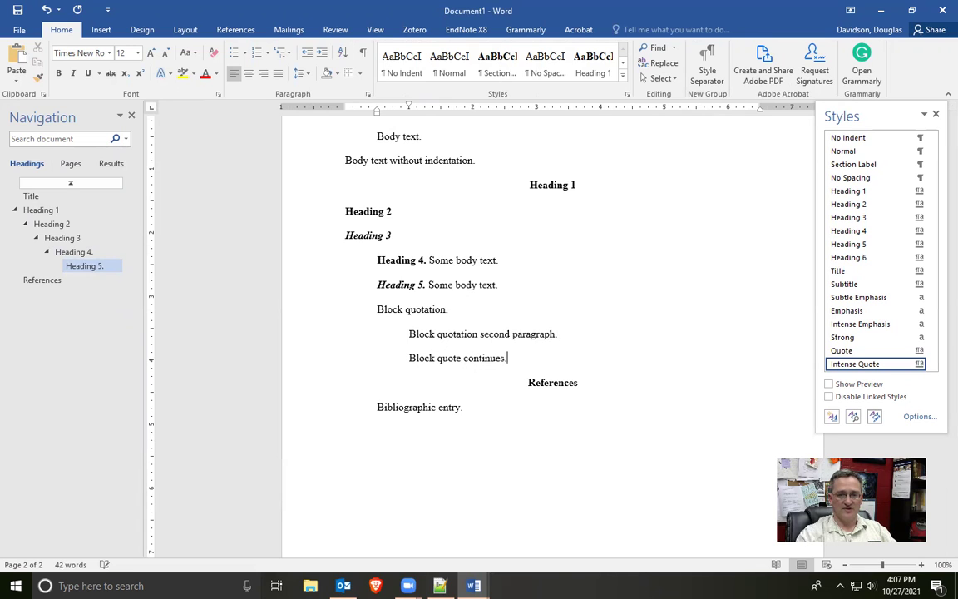
key("Return")
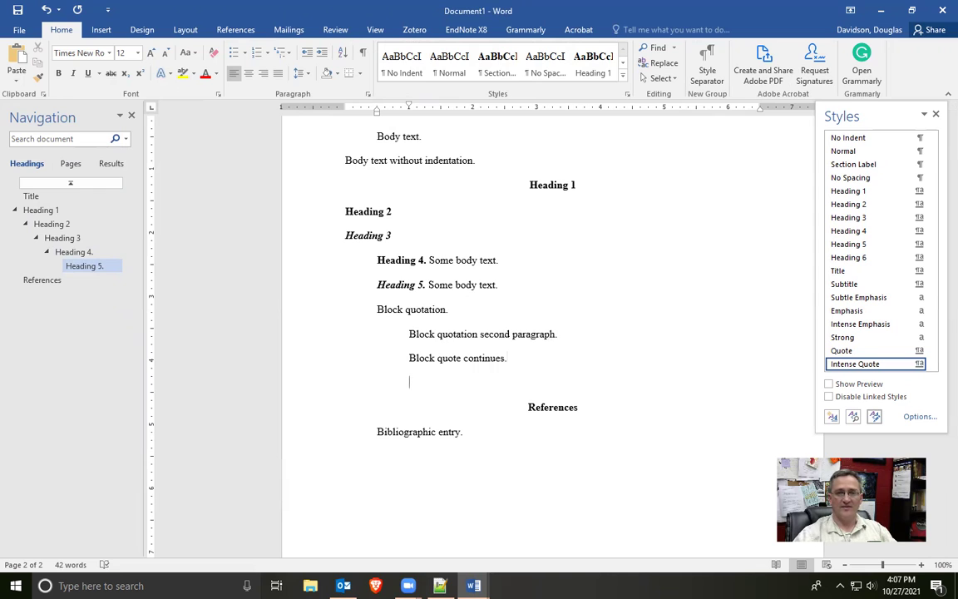
Type 'Back to normal font.' in a new Normal-style paragraph.
left_click(453, 66)
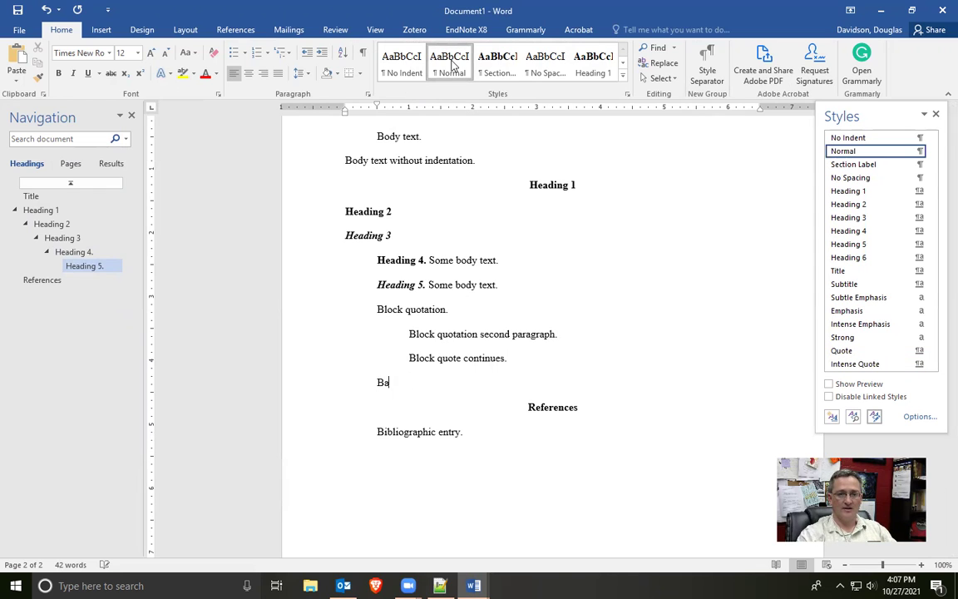
type("Back to normal font.")
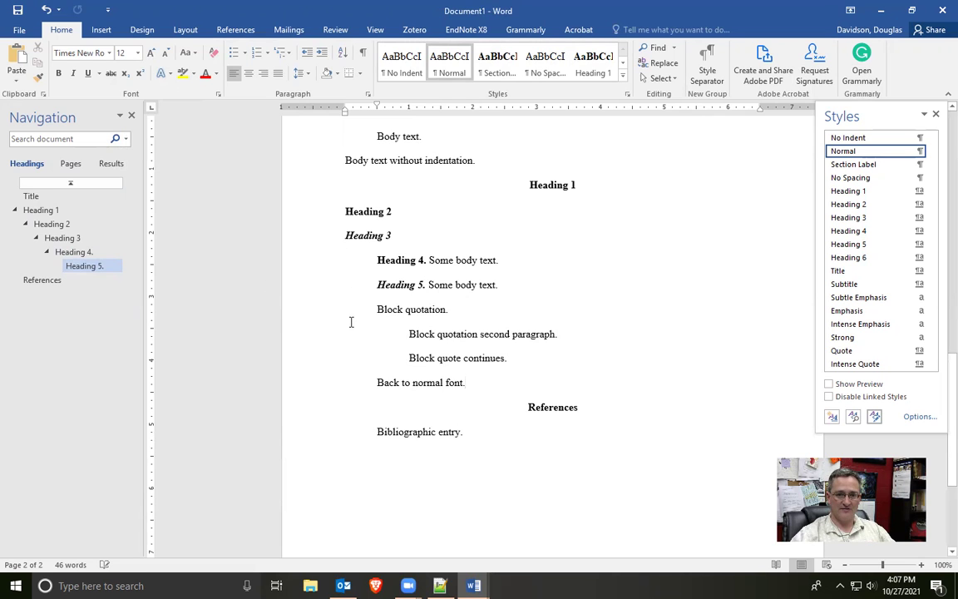
scroll(407, 286, "down", 3)
scroll(332, 333, "up", 2)
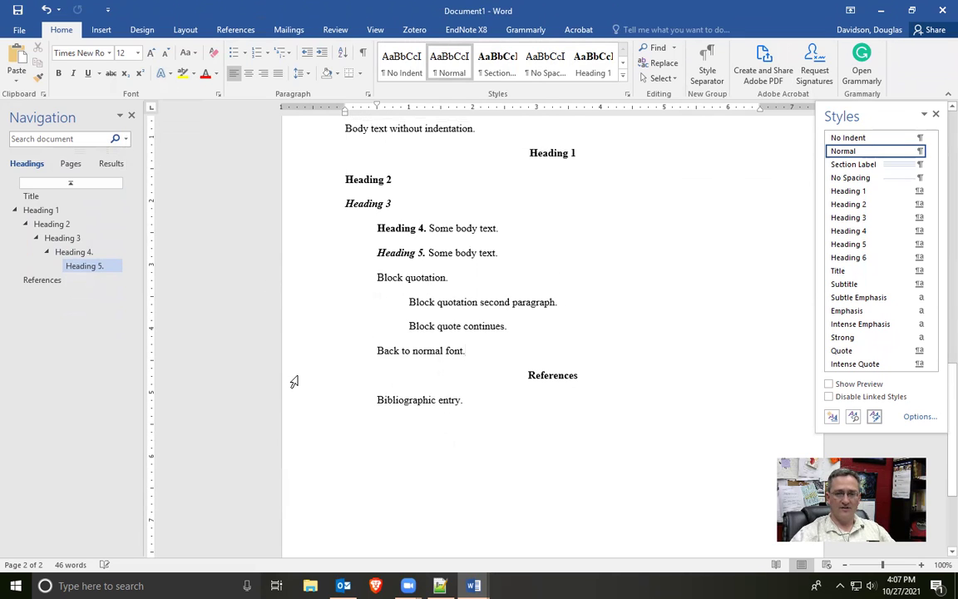
Apply the Section Label style to the References heading from the Styles gallery.
left_click(295, 378)
scroll(872, 164, "up", 1)
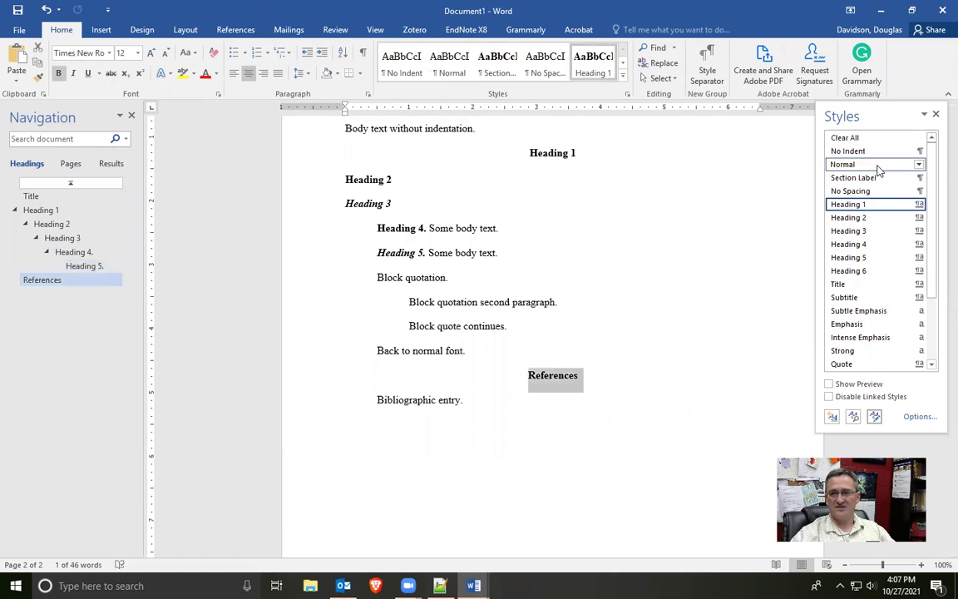
left_click(622, 66)
left_click(622, 67)
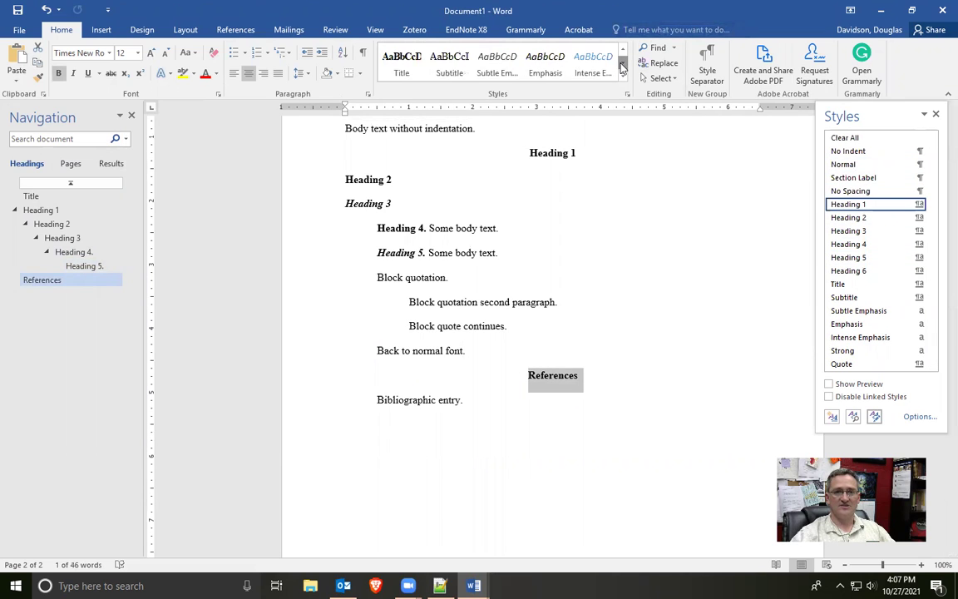
left_click(621, 66)
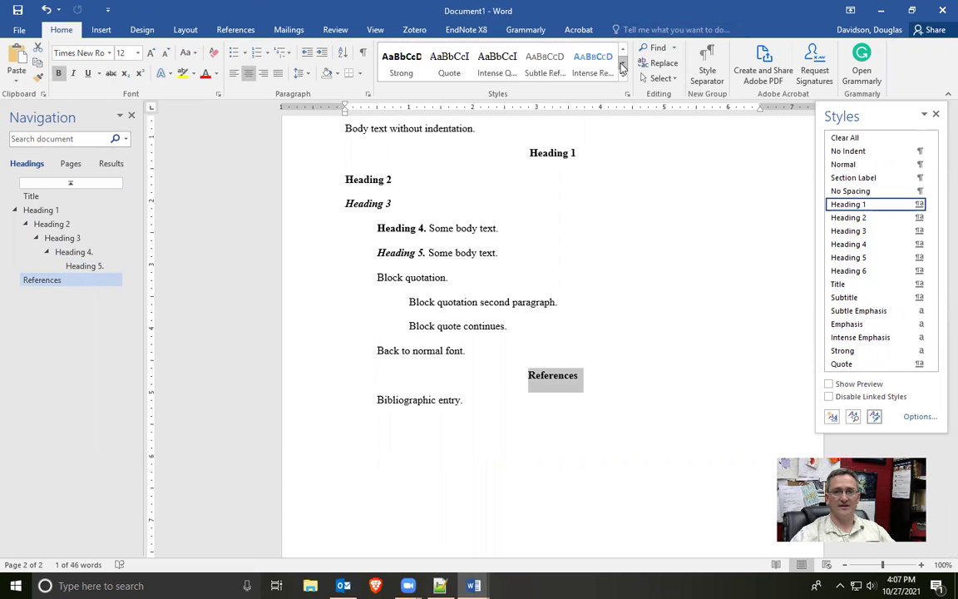
left_click(622, 67)
left_click(621, 50)
left_click(622, 50)
left_click(622, 49)
scroll(561, 57, "down", 1)
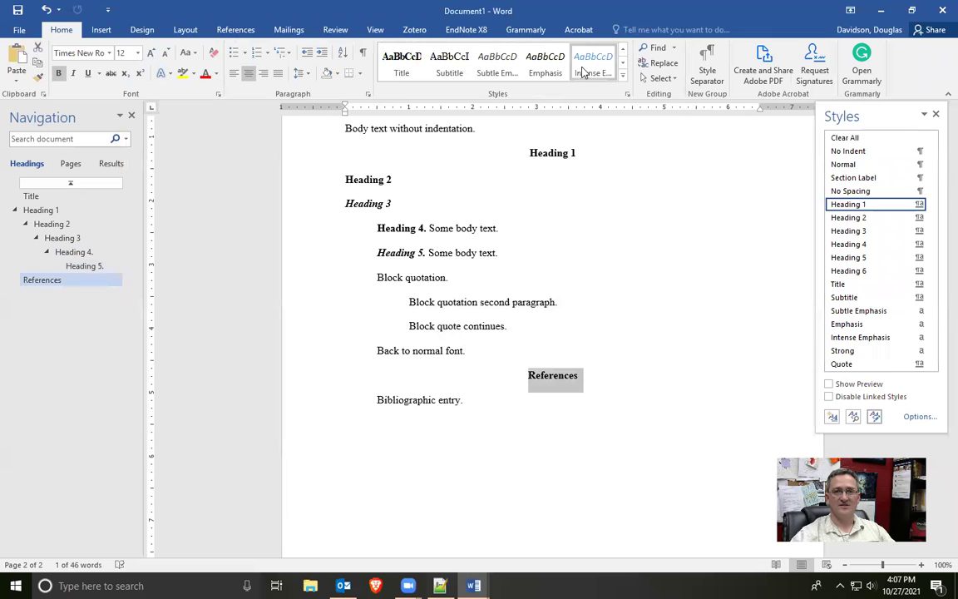
left_click(621, 76)
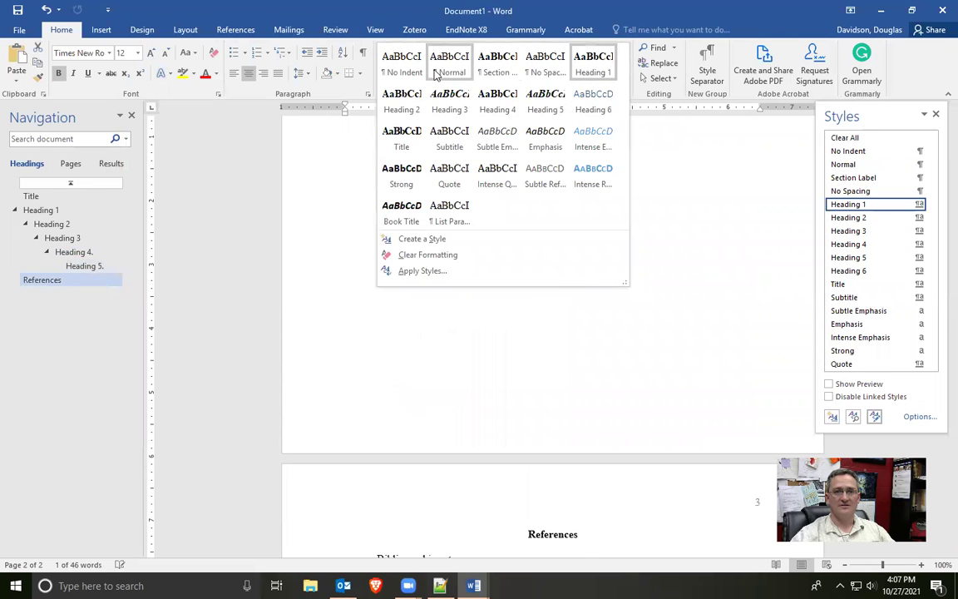
left_click(492, 67)
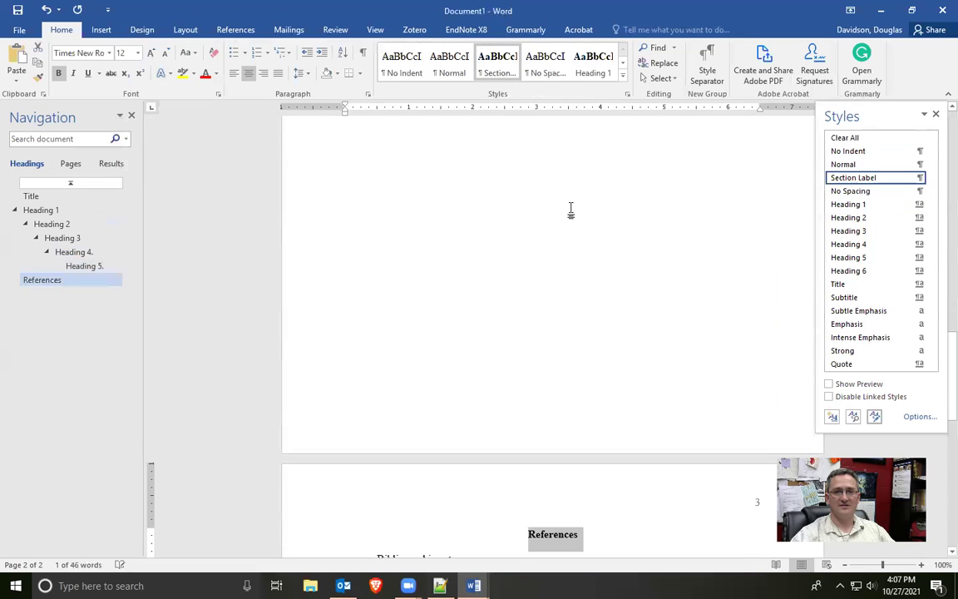
Select the 'Bibliographic entry.' line and open Manage Styles, showing the Normal style definition.
scroll(527, 256, "down", 4)
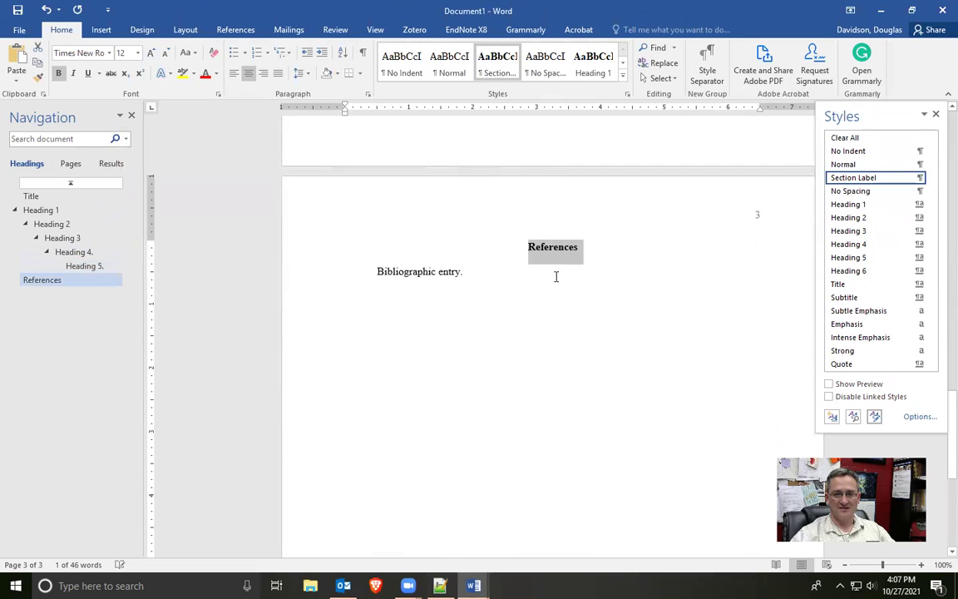
left_click(556, 273)
scroll(532, 249, "up", 1)
scroll(539, 122, "up", 3)
scroll(545, 285, "down", 3)
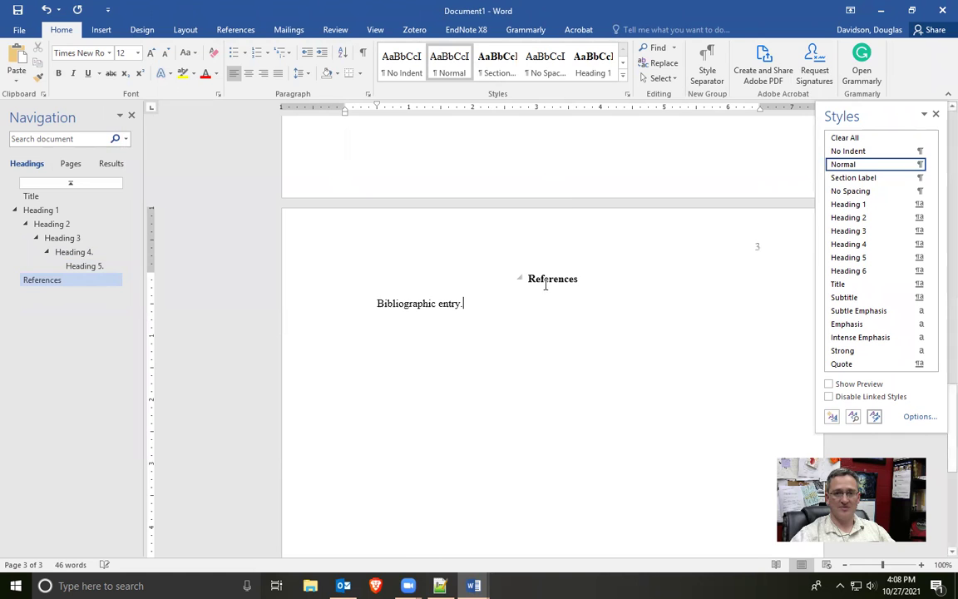
scroll(573, 295, "up", 9)
scroll(580, 297, "down", 3)
scroll(580, 298, "down", 7)
scroll(491, 333, "up", 2)
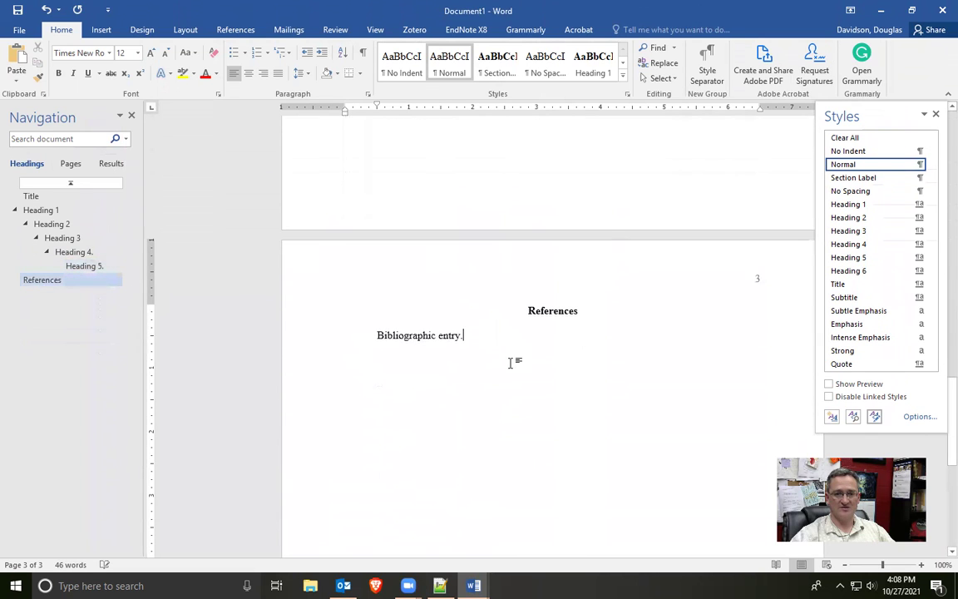
left_click(317, 339)
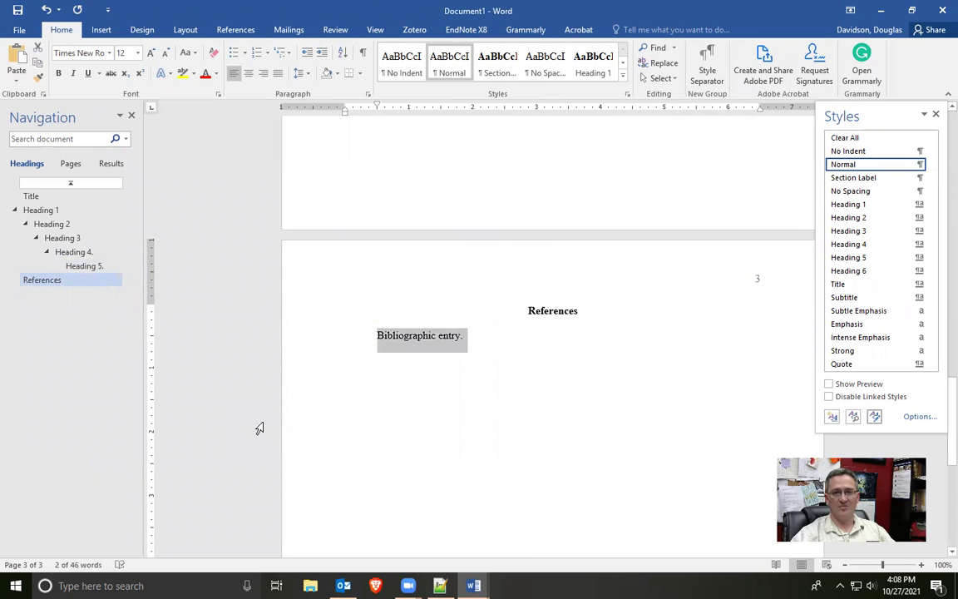
left_click(874, 416)
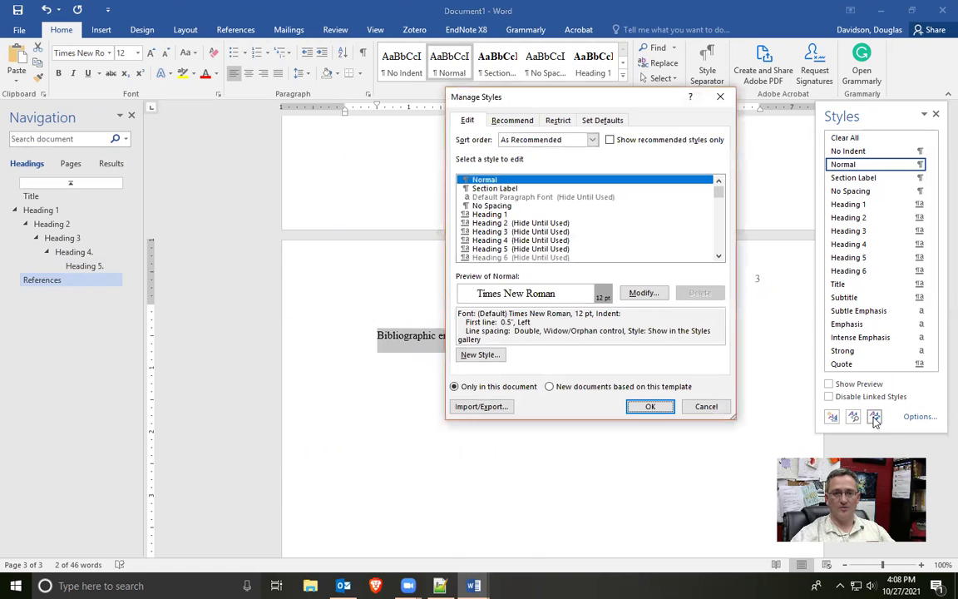
left_click(644, 292)
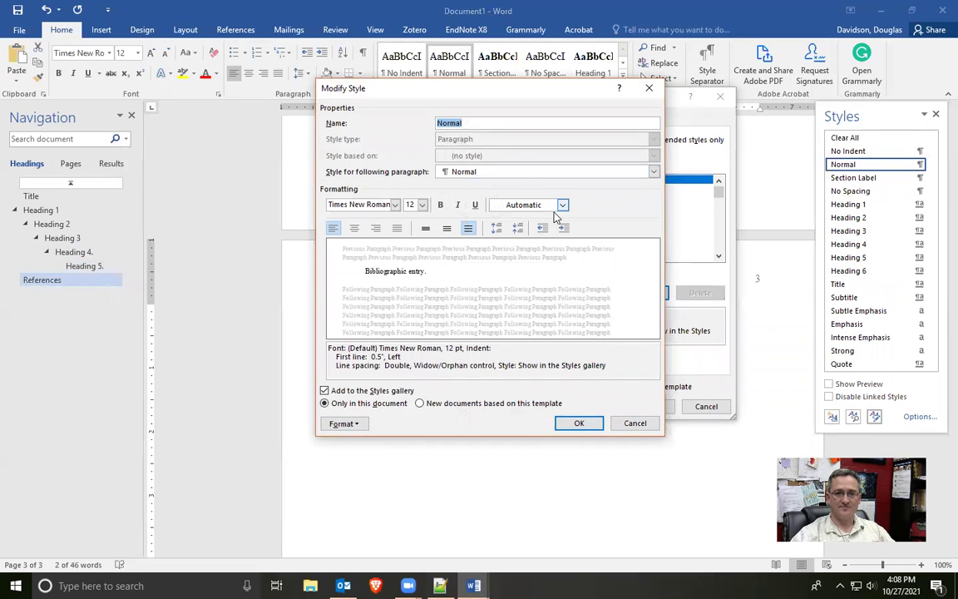
left_click(350, 426)
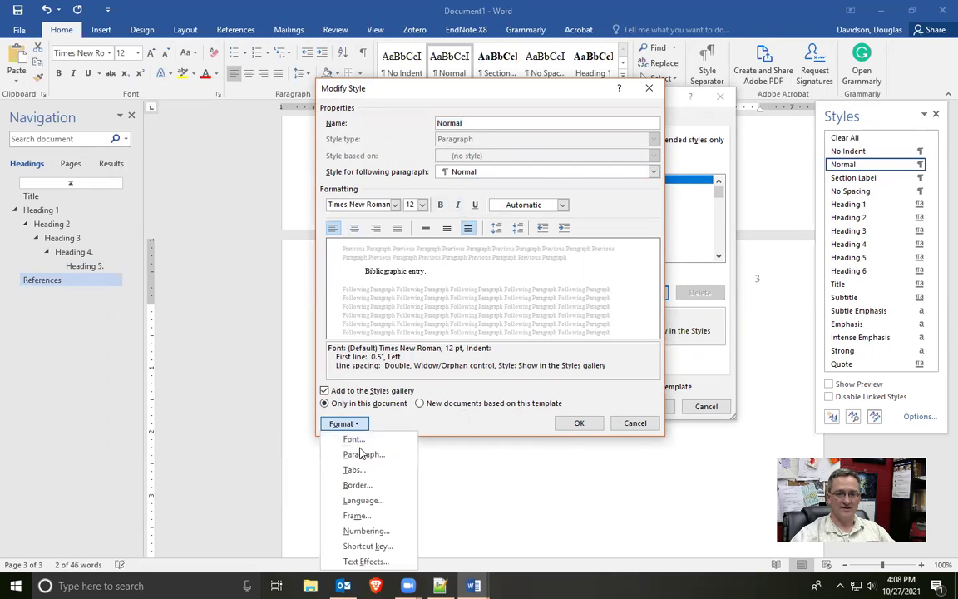
left_click(366, 455)
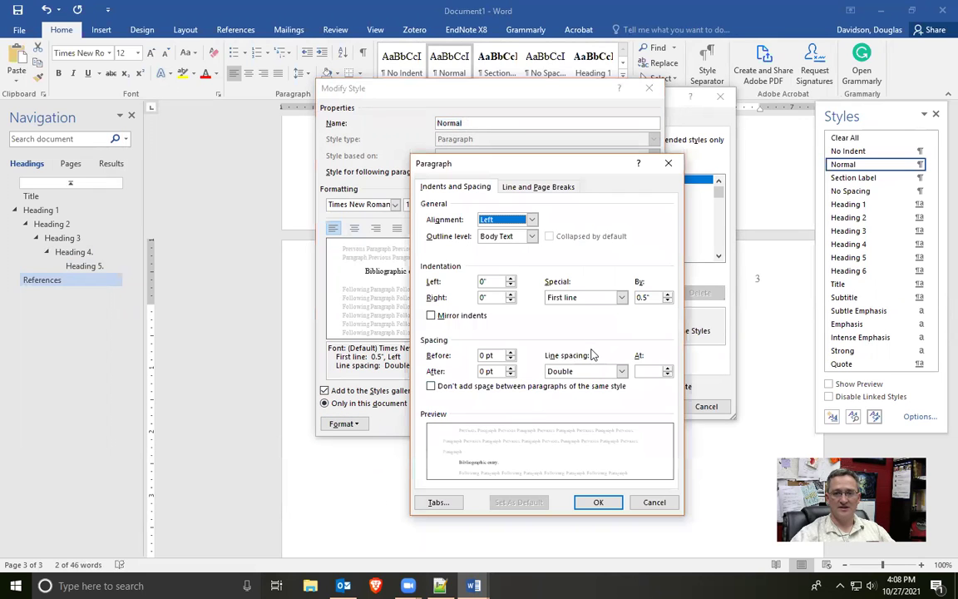
left_click(655, 502)
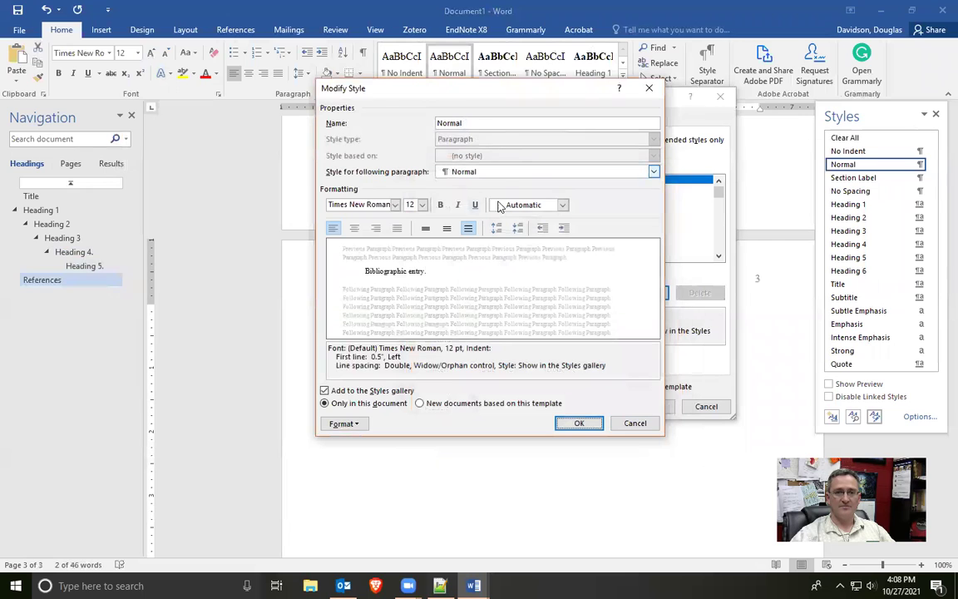
left_click(650, 90)
left_click(705, 409)
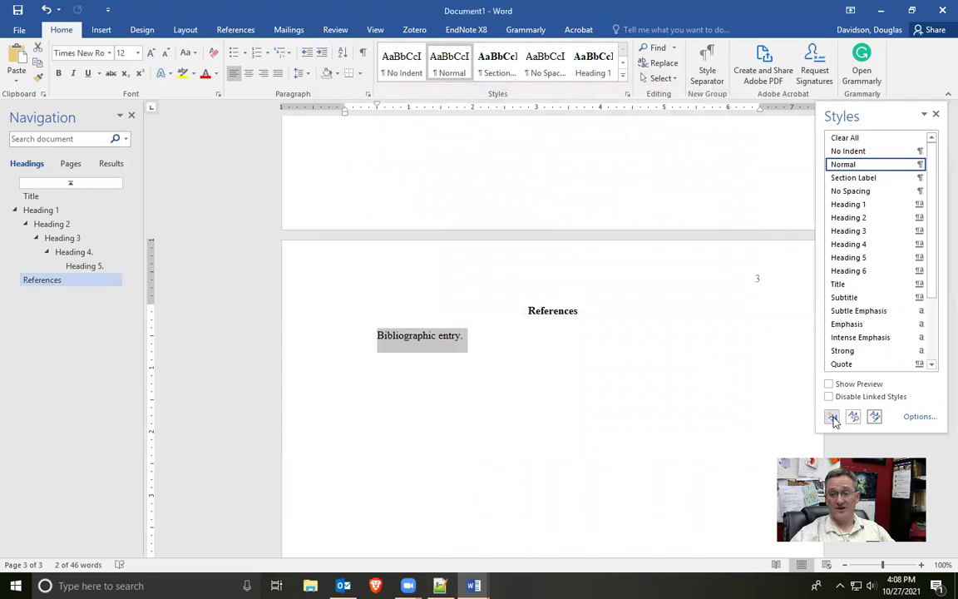
Start a new style named 'Bibliographic Entry' that uses itself for following paragraphs.
left_click(832, 418)
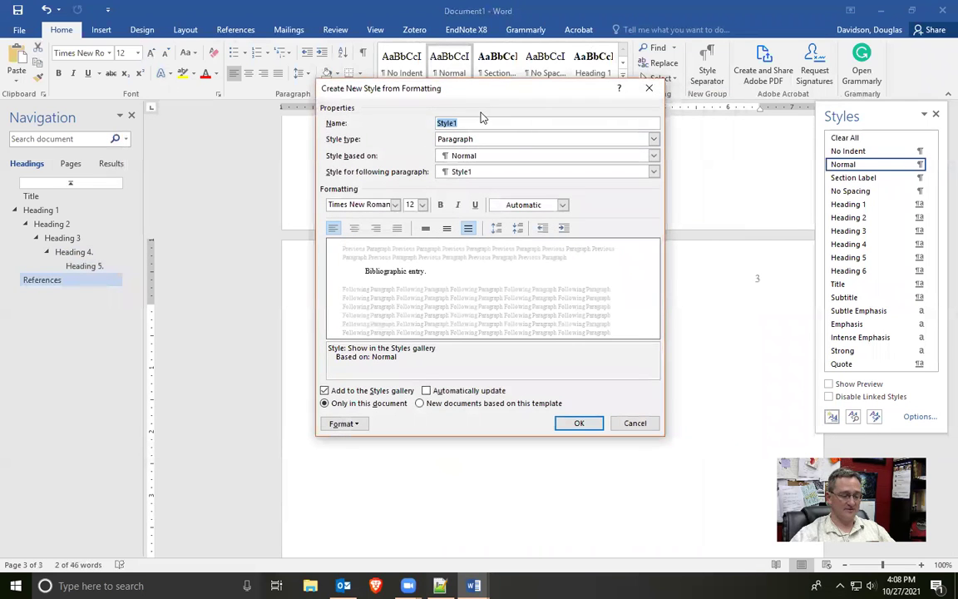
type("Bibliographic Entry")
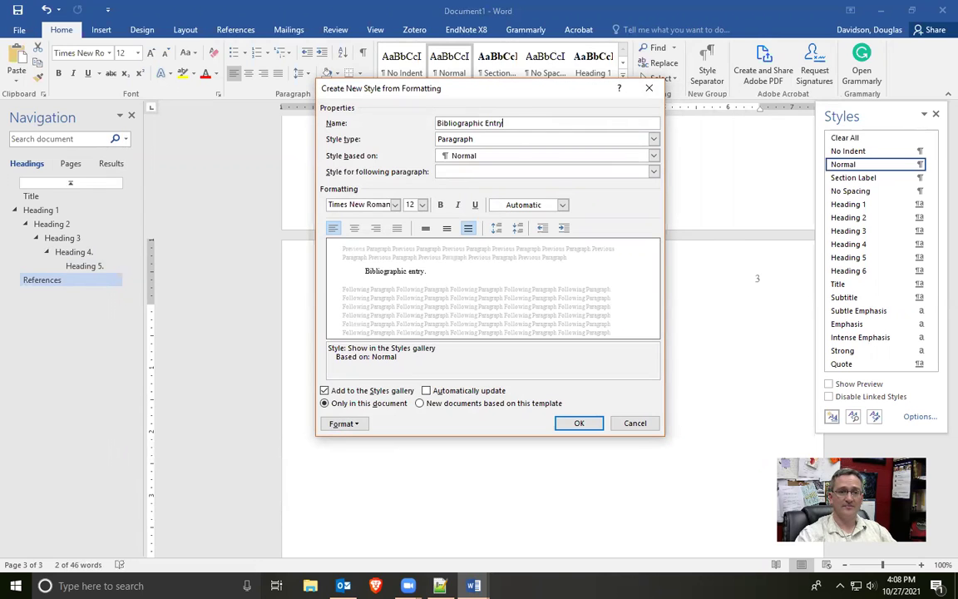
left_click(656, 175)
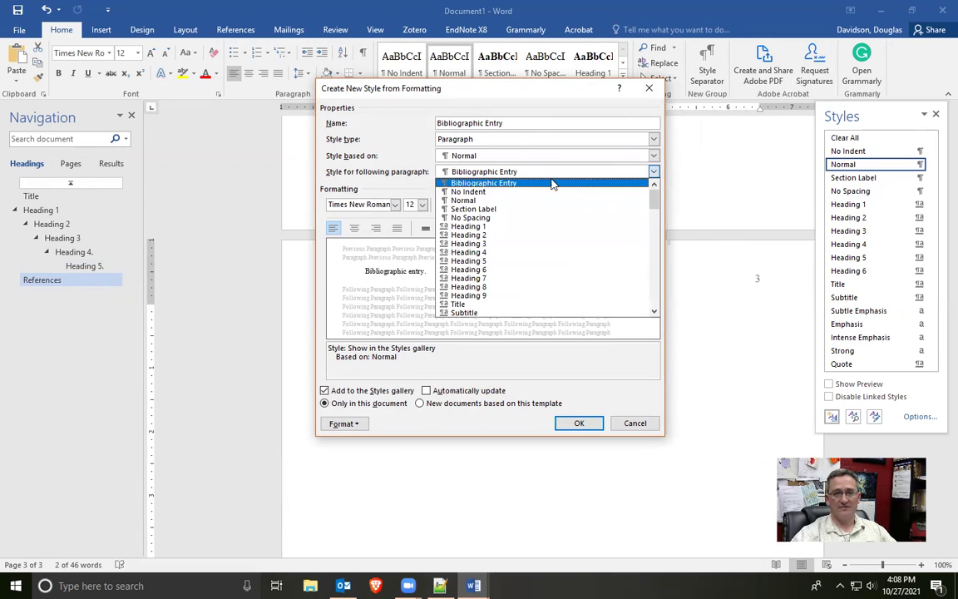
left_click(499, 181)
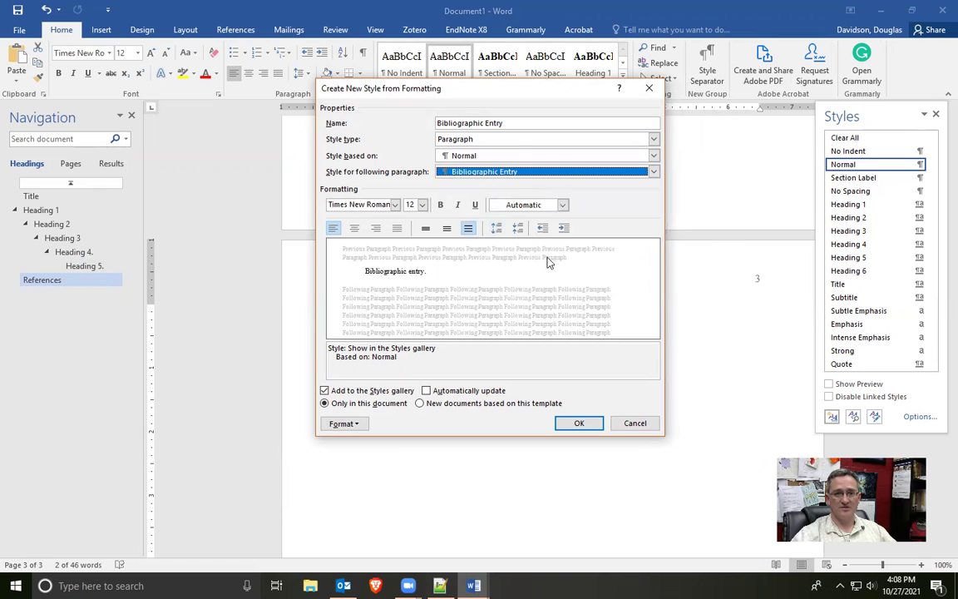
Give Bibliographic Entry a 0.5" hanging indent and finish creating the style.
left_click(350, 424)
left_click(362, 454)
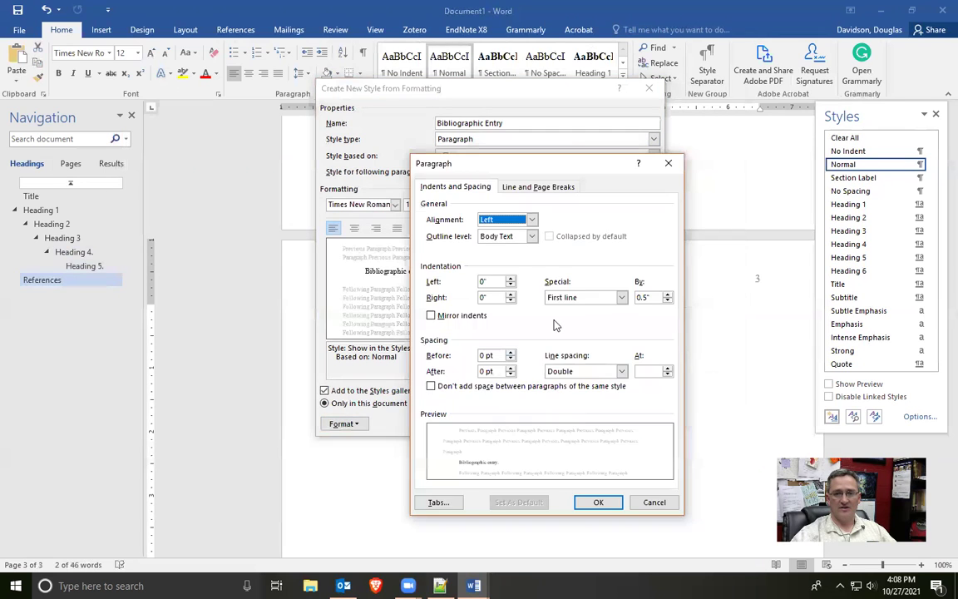
left_click(622, 297)
left_click(589, 326)
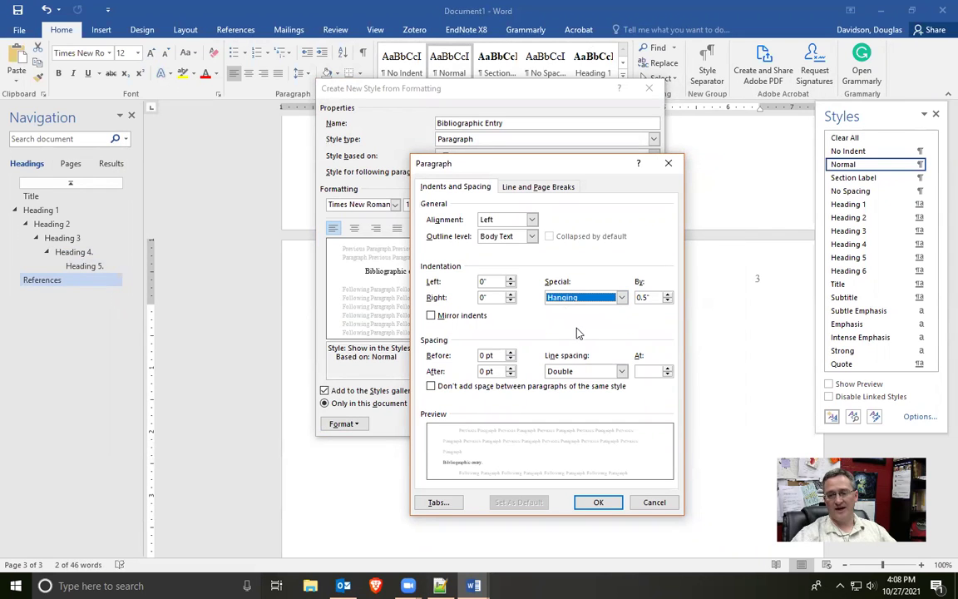
left_click(598, 503)
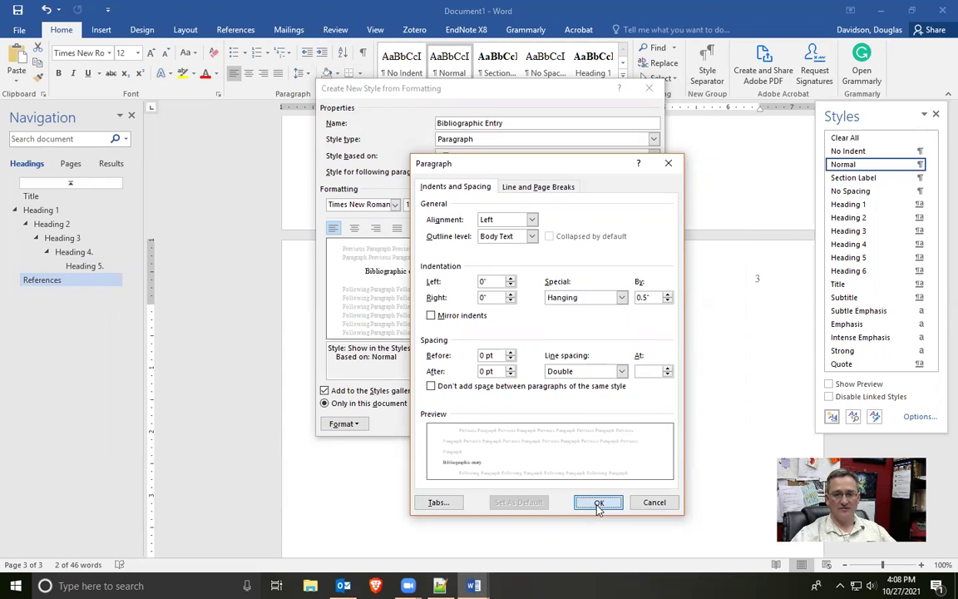
left_click(577, 424)
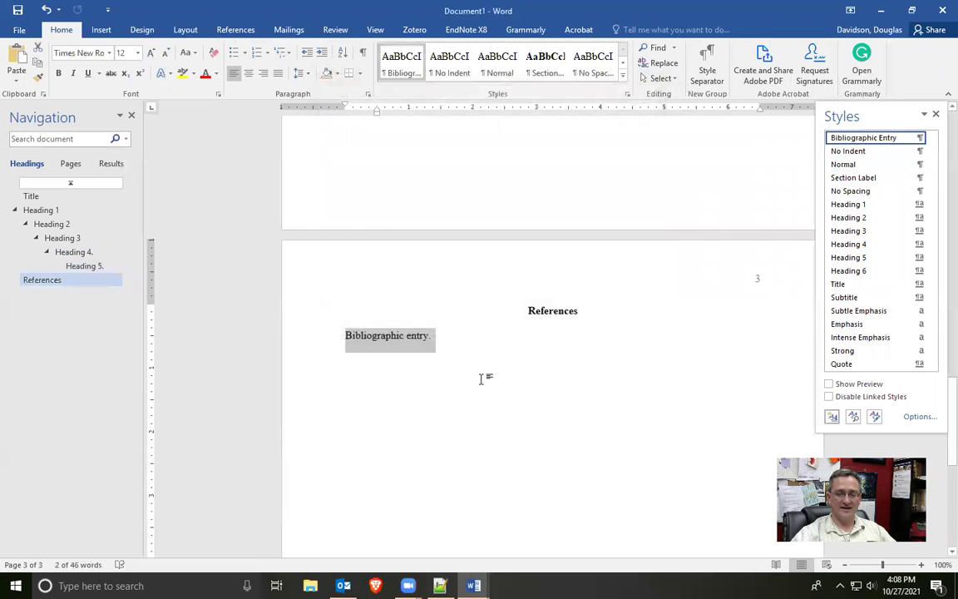
Close the Styles pane and scroll back up to page 2's sample headings.
scroll(485, 378, "up", 2)
scroll(482, 387, "up", 12)
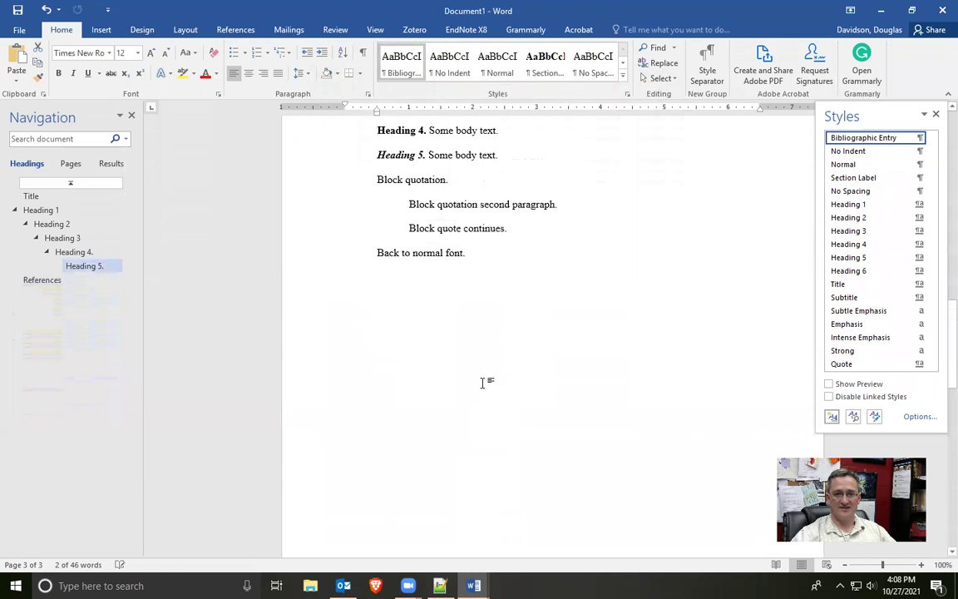
scroll(480, 374, "up", 6)
scroll(430, 276, "down", 4)
scroll(430, 276, "down", 10)
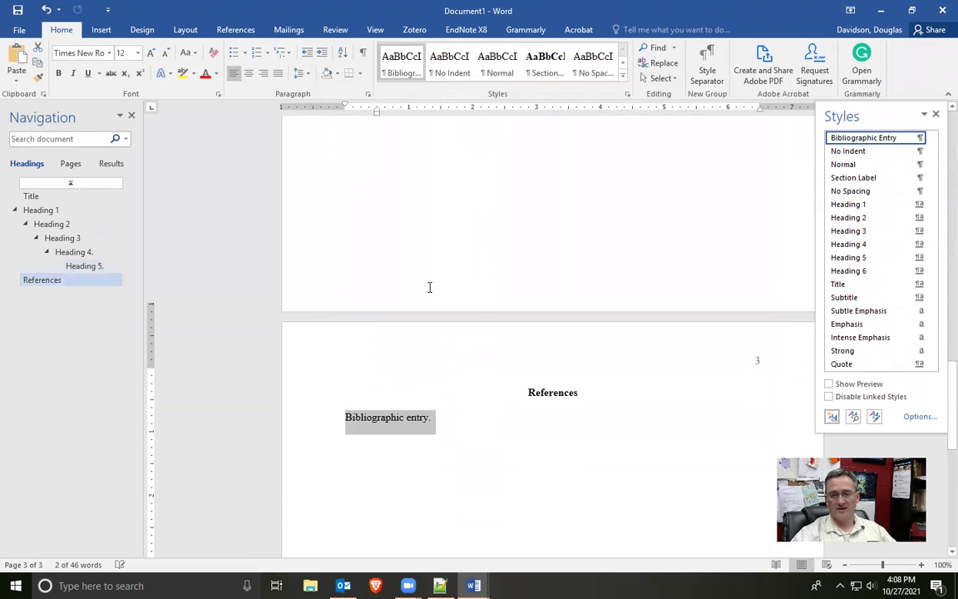
scroll(431, 296, "down", 1)
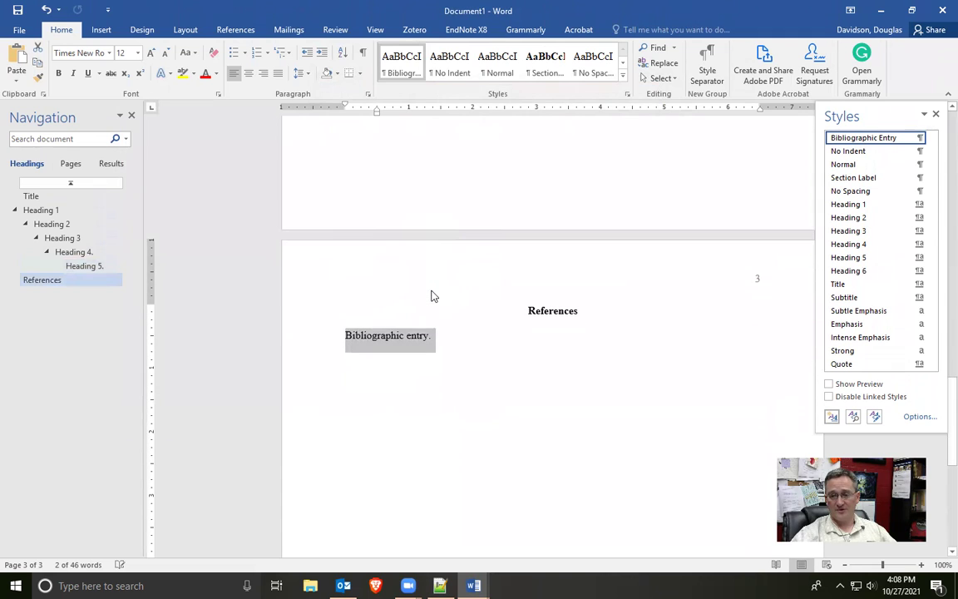
left_click(935, 116)
scroll(480, 352, "up", 8)
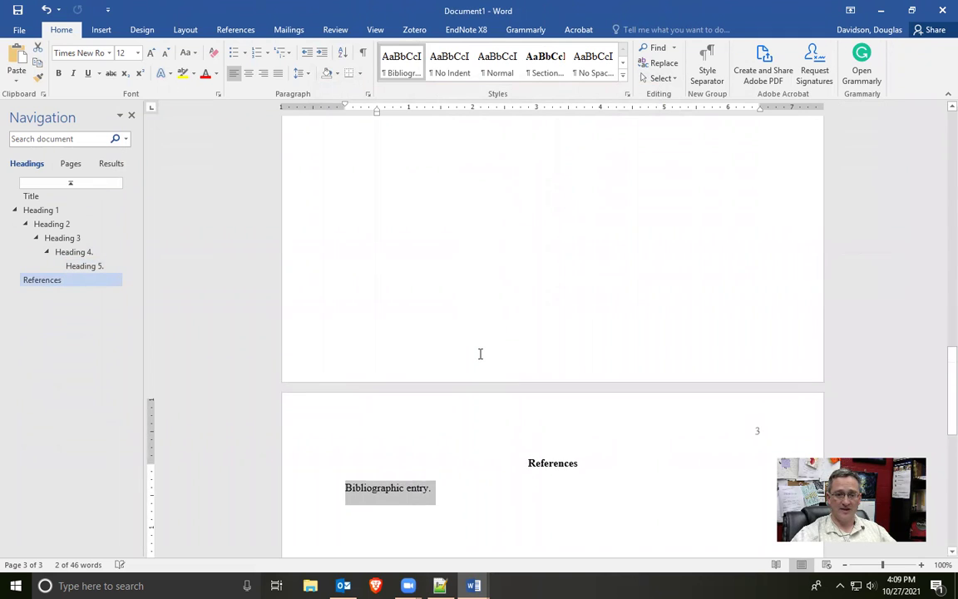
scroll(480, 352, "up", 6)
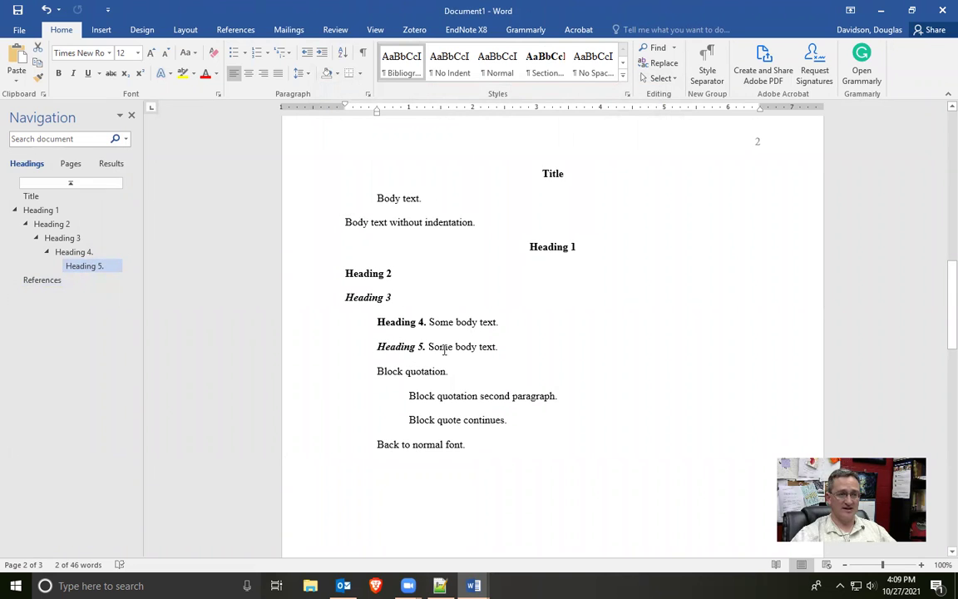
Reopen the Navigation pane with Ctrl+F on its Headings outline and place the cursor in References.
left_click(130, 117)
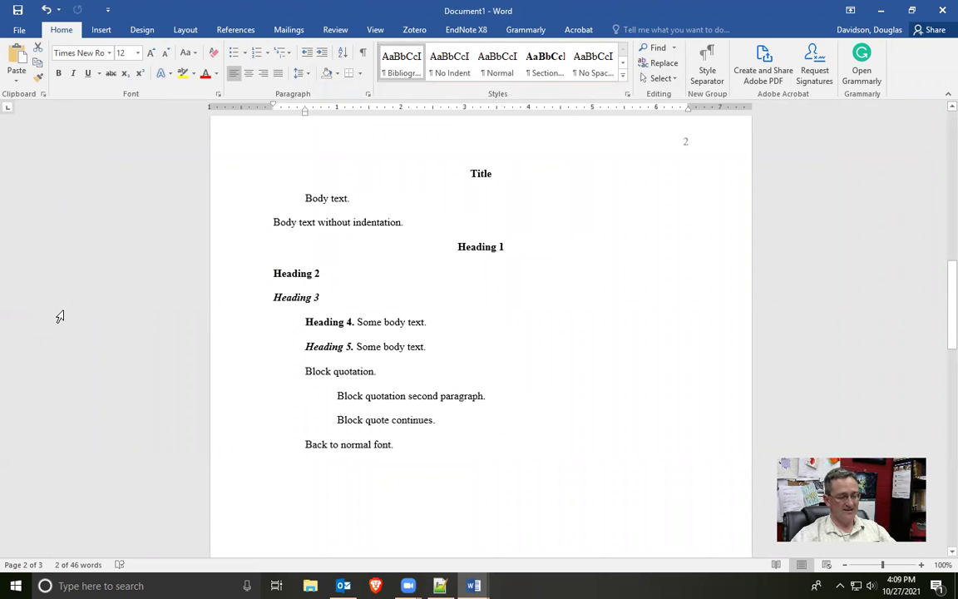
key("ctrl+f")
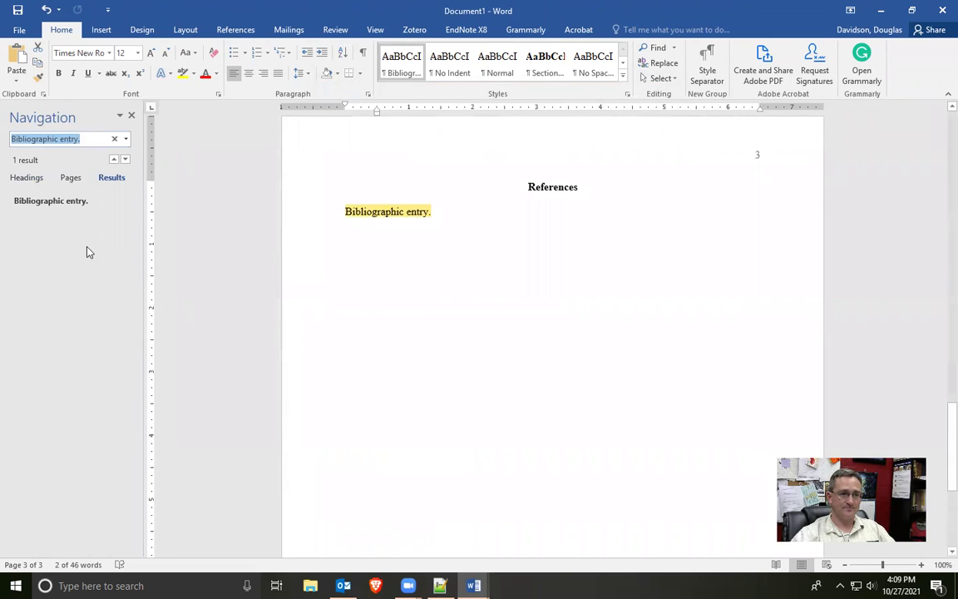
left_click(27, 178)
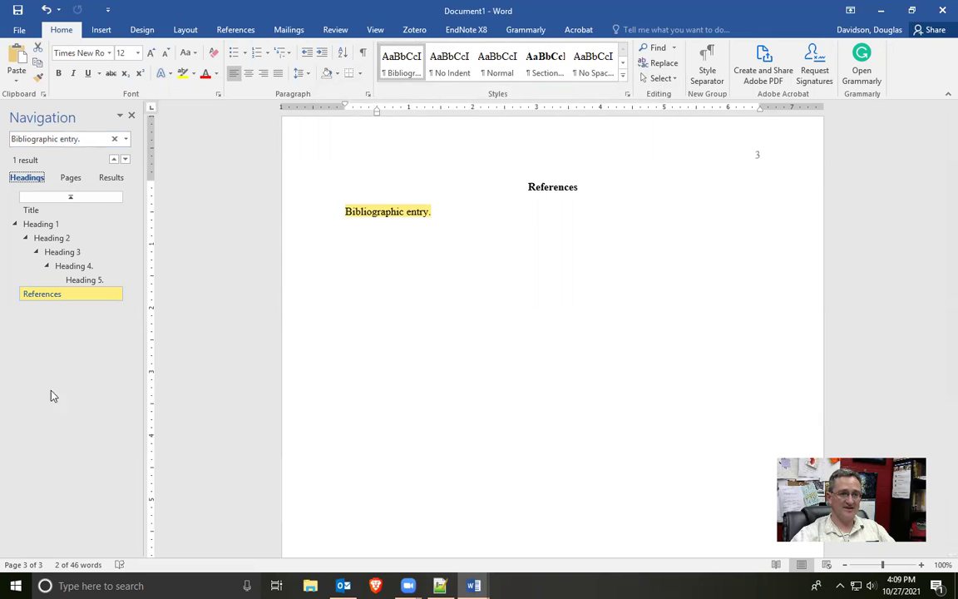
scroll(473, 231, "up", 3)
left_click(558, 314)
scroll(346, 333, "up", 2)
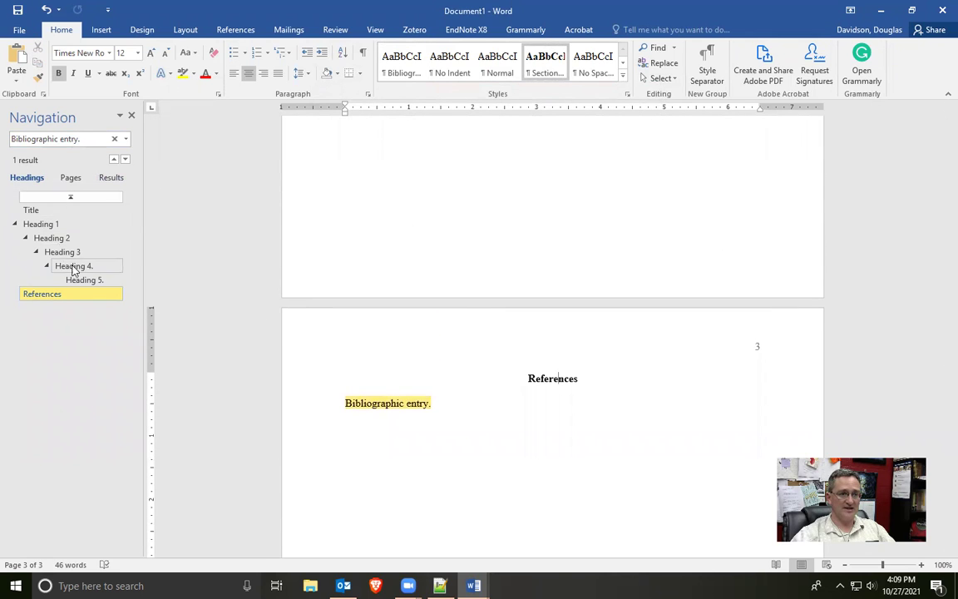
Jump to the Heading 2, 3, 4 and 5 sections from the outline and review them.
left_click(49, 240)
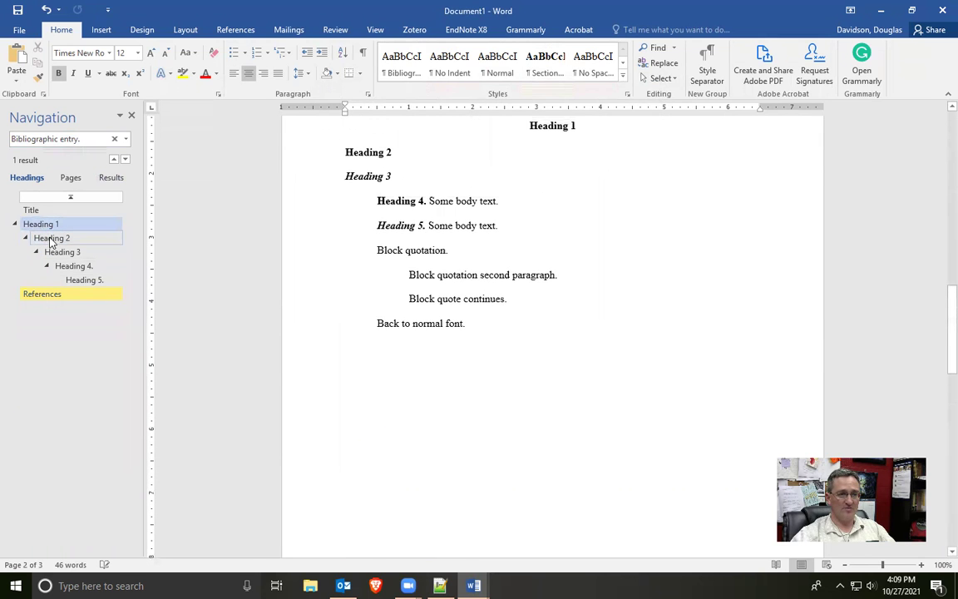
left_click(62, 252)
left_click(73, 266)
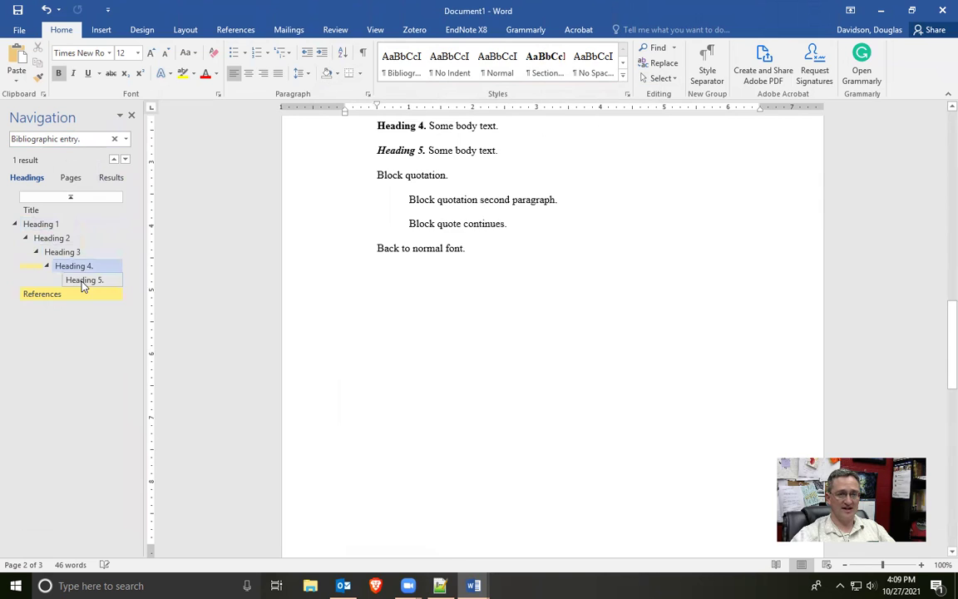
left_click(82, 280)
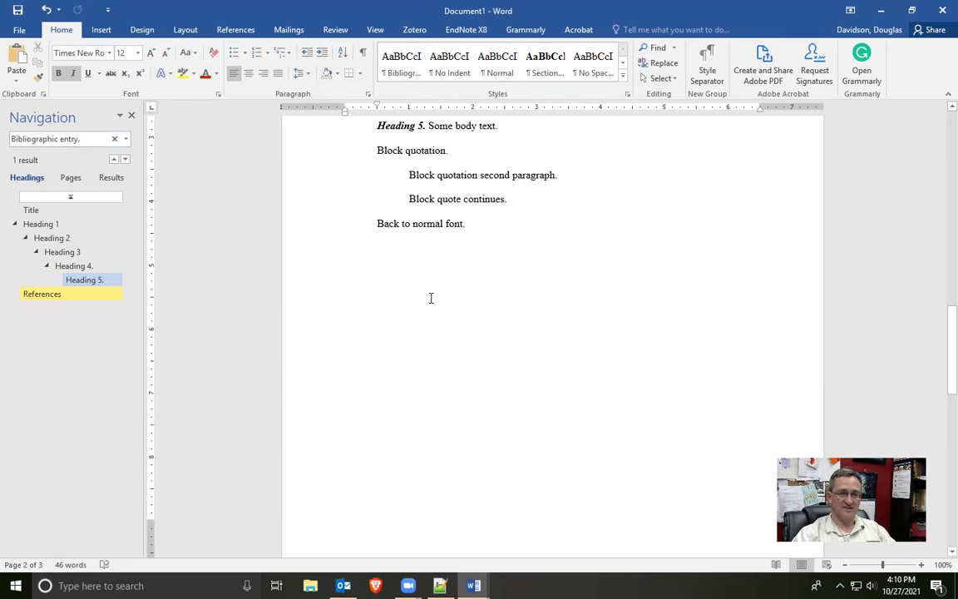
scroll(430, 297, "up", 5)
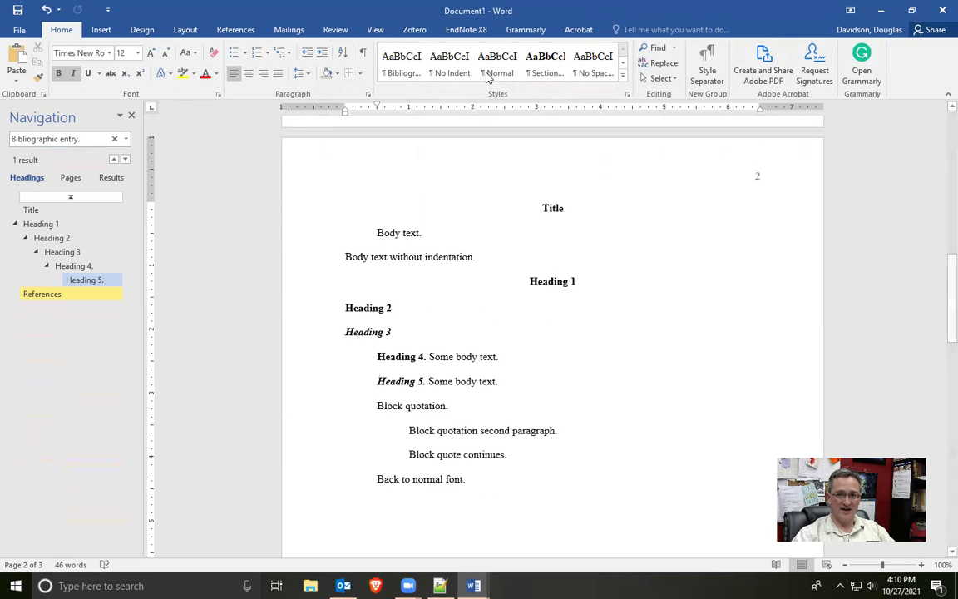
scroll(400, 325, "down", 3)
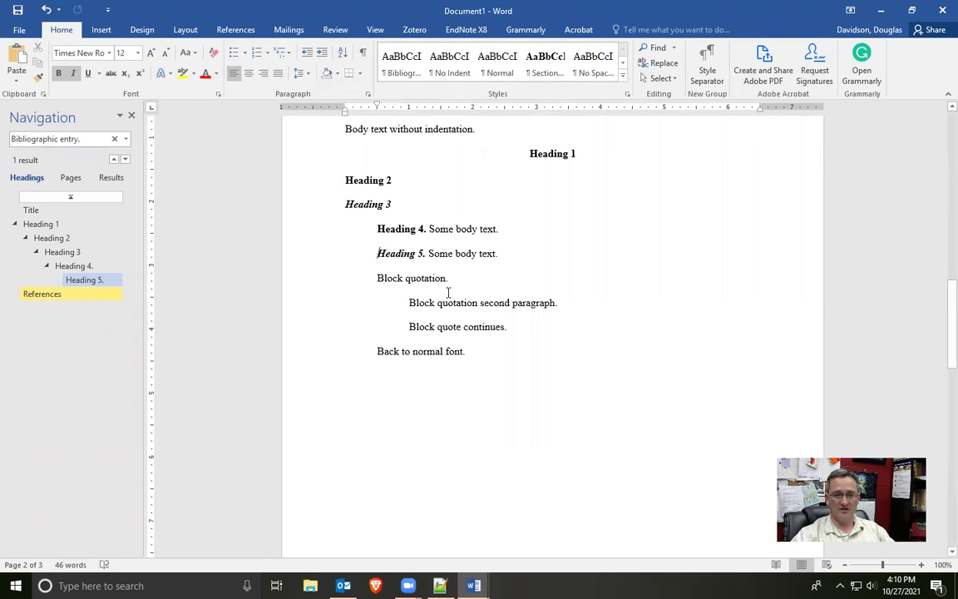
scroll(447, 335, "down", 1)
scroll(430, 279, "down", 5)
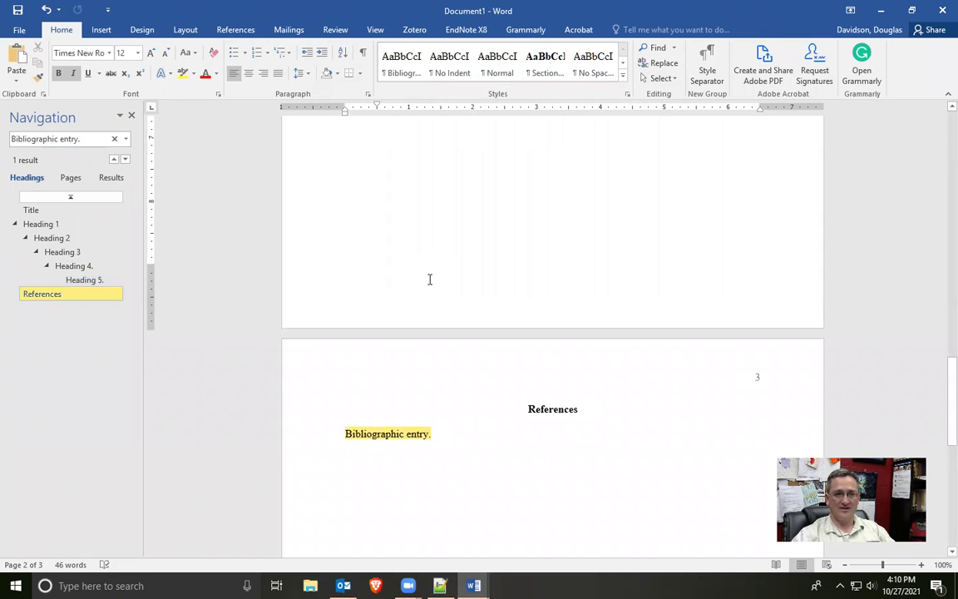
scroll(430, 279, "up", 2)
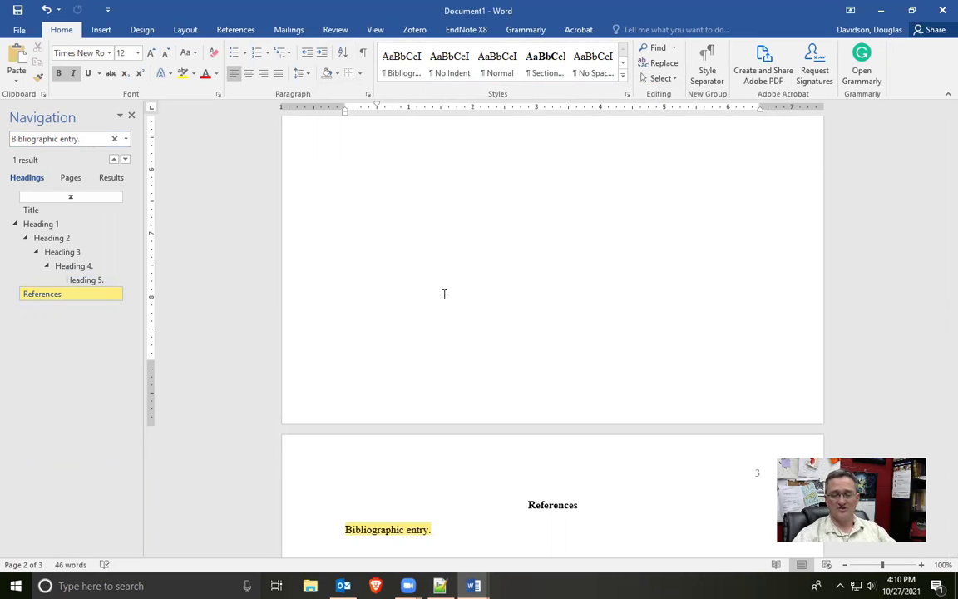
scroll(493, 271, "up", 3)
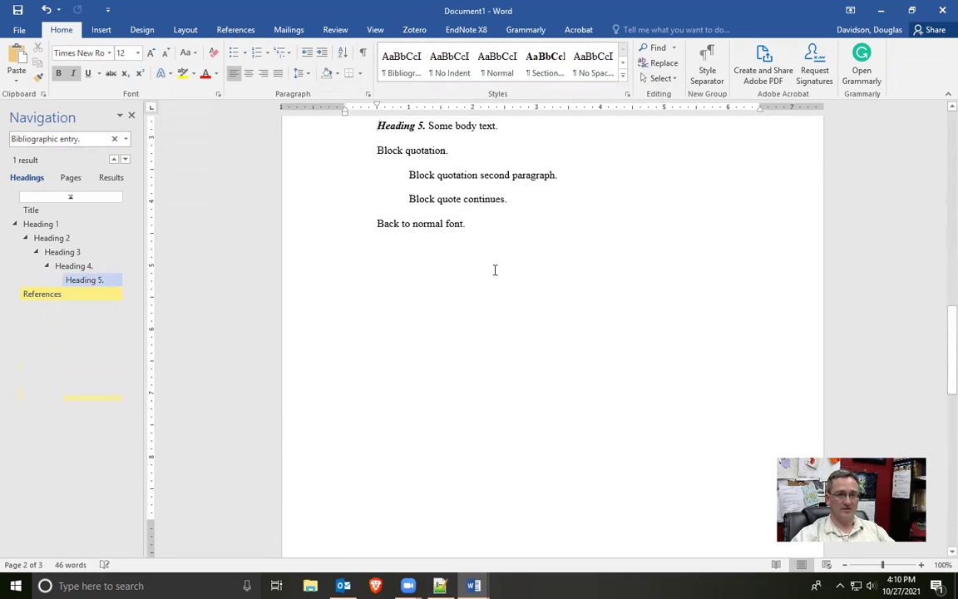
scroll(494, 269, "up", 1)
scroll(470, 263, "up", 1)
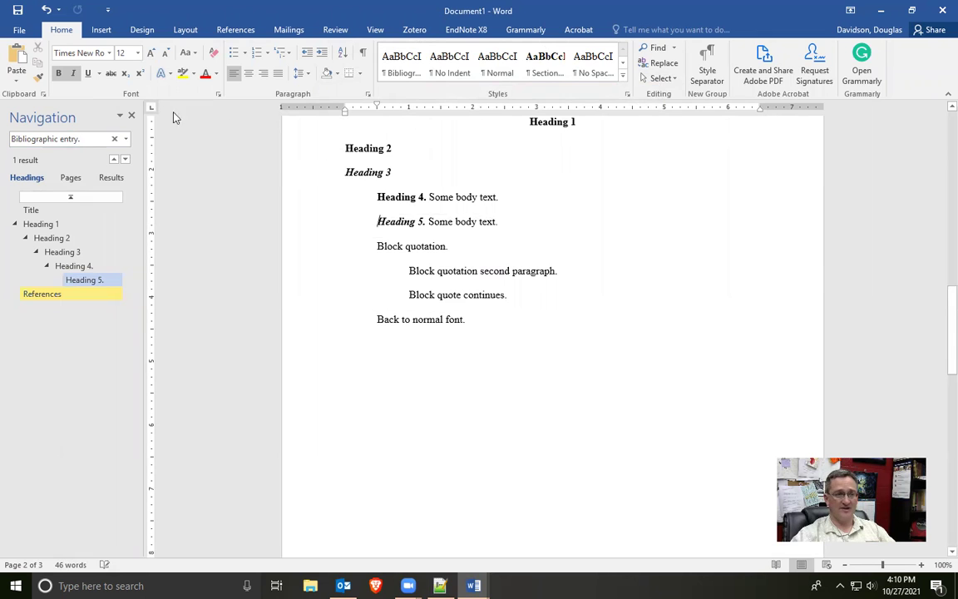
Save the document as the Word template 'APA Style Paper 3.dotx', then go to File > New.
left_click(11, 30)
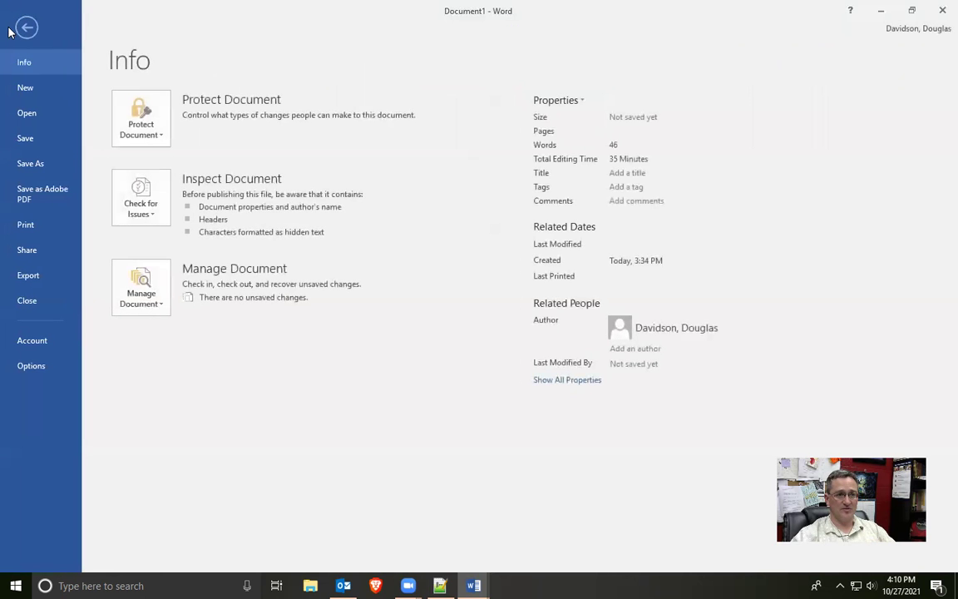
left_click(34, 168)
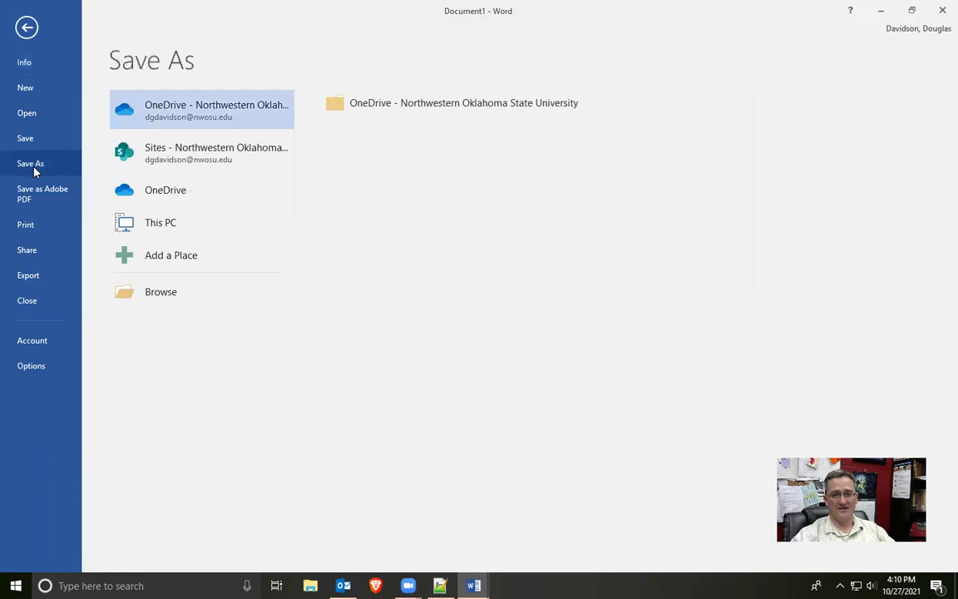
left_click(160, 228)
left_click(384, 130)
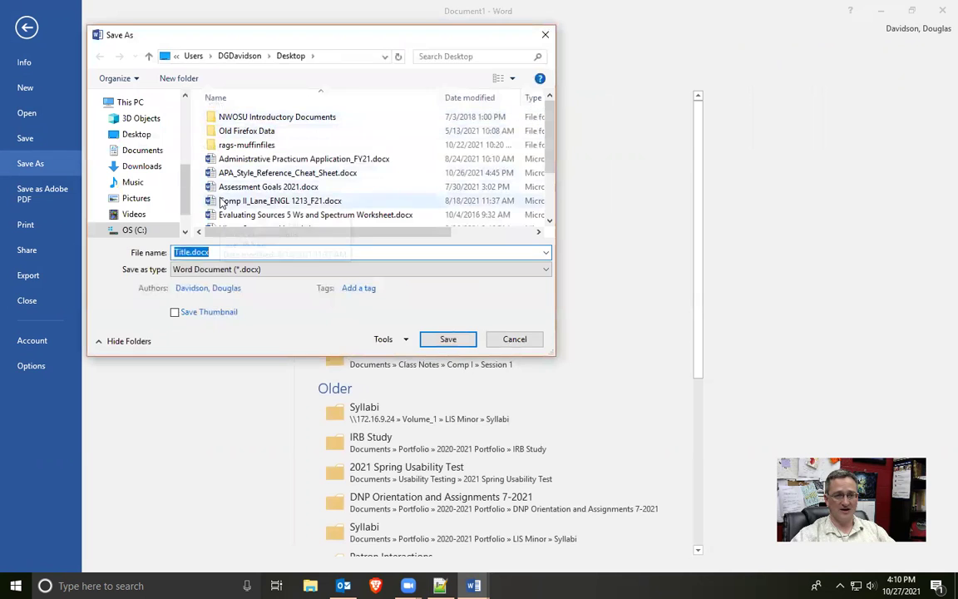
left_click(261, 273)
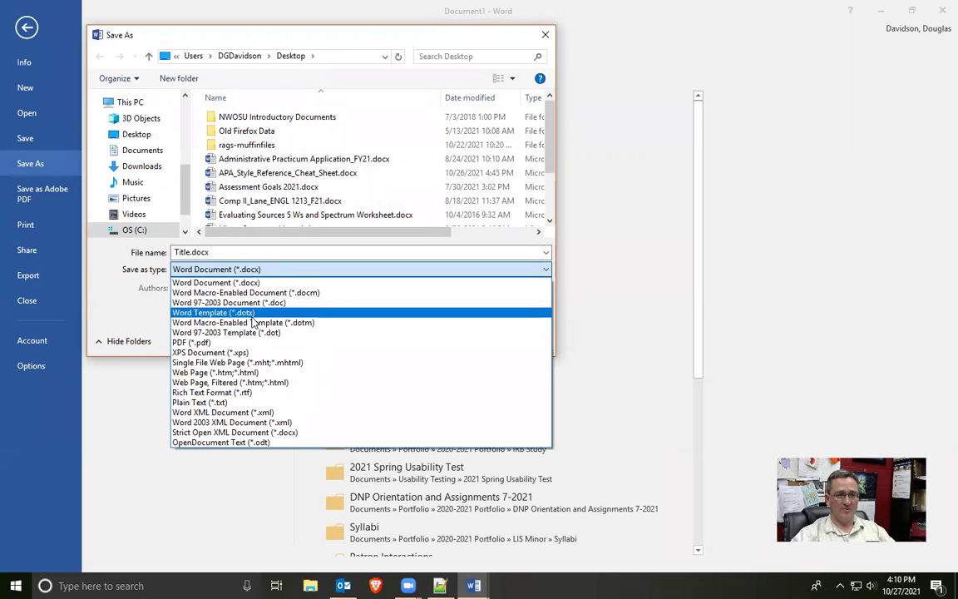
left_click(250, 313)
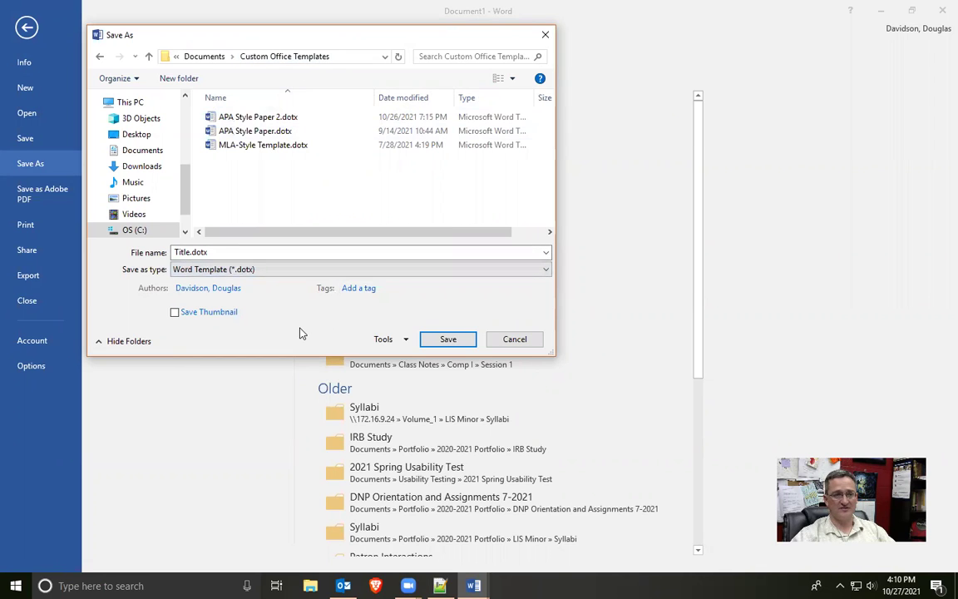
left_click(215, 251)
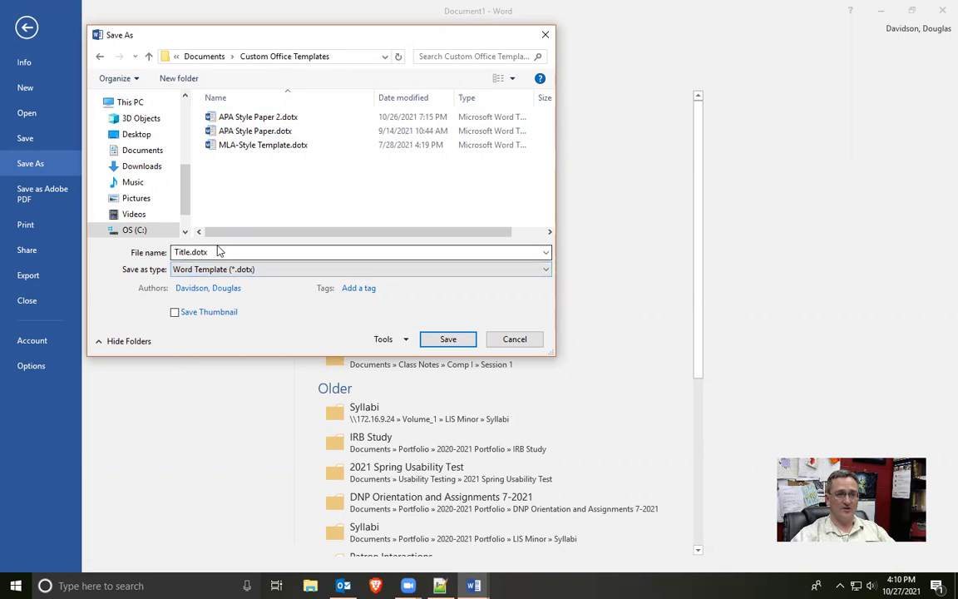
type("A")
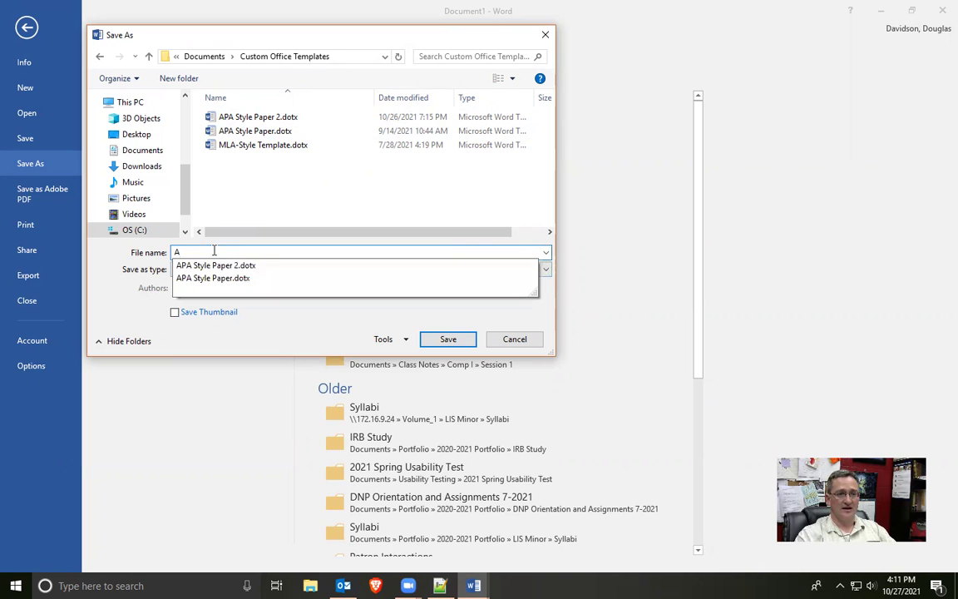
type("PA Style Paper")
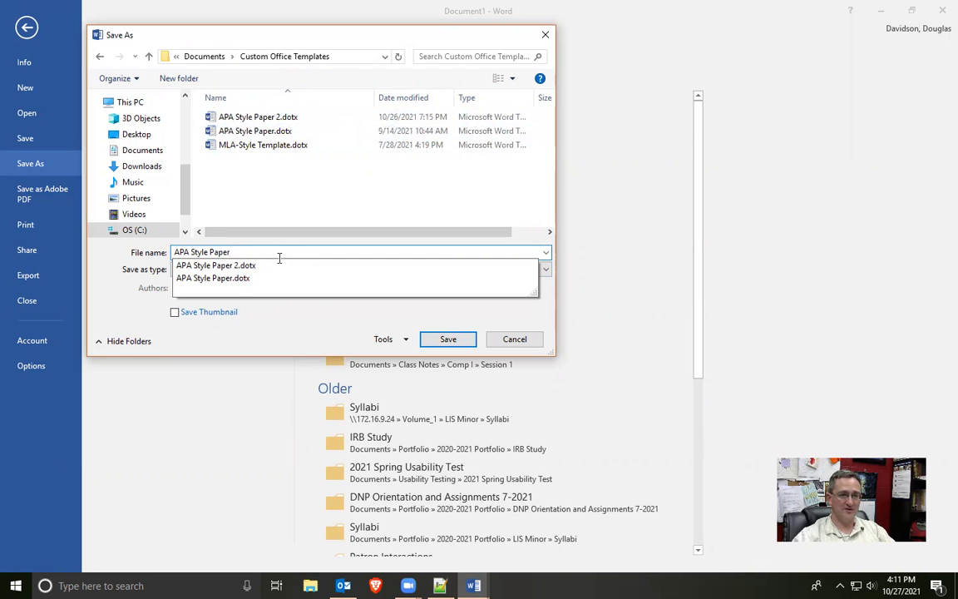
type(" 3")
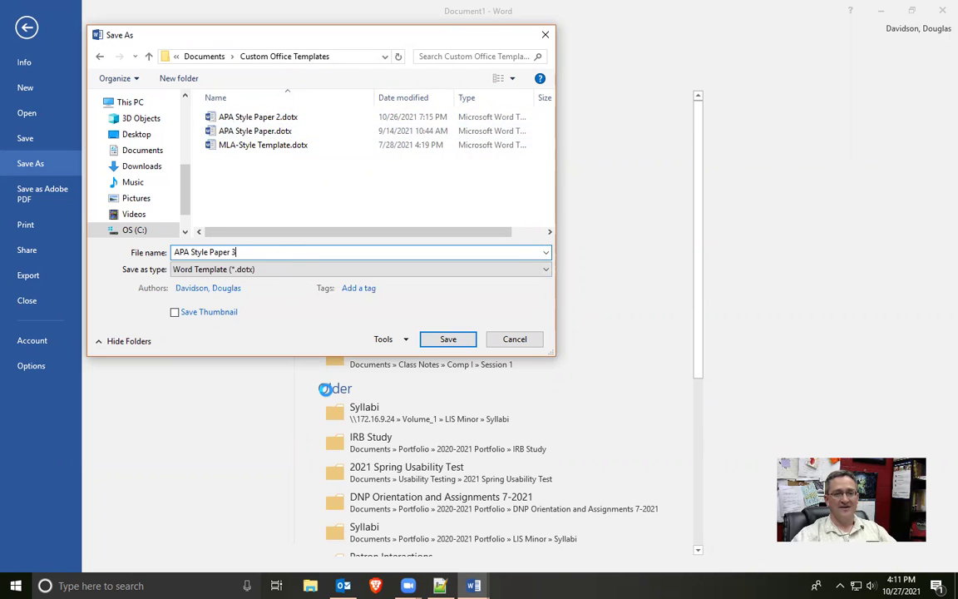
left_click(448, 339)
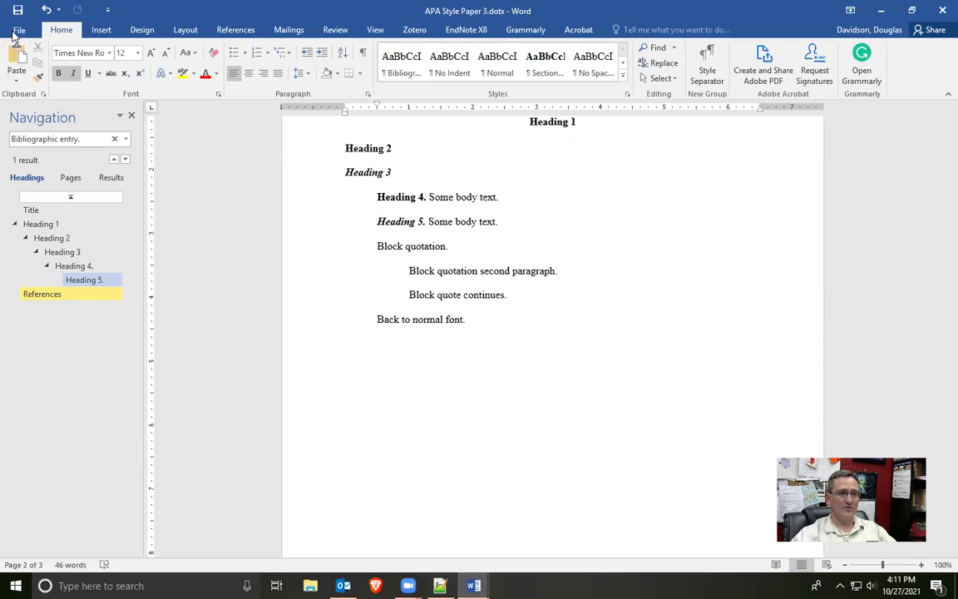
left_click(18, 29)
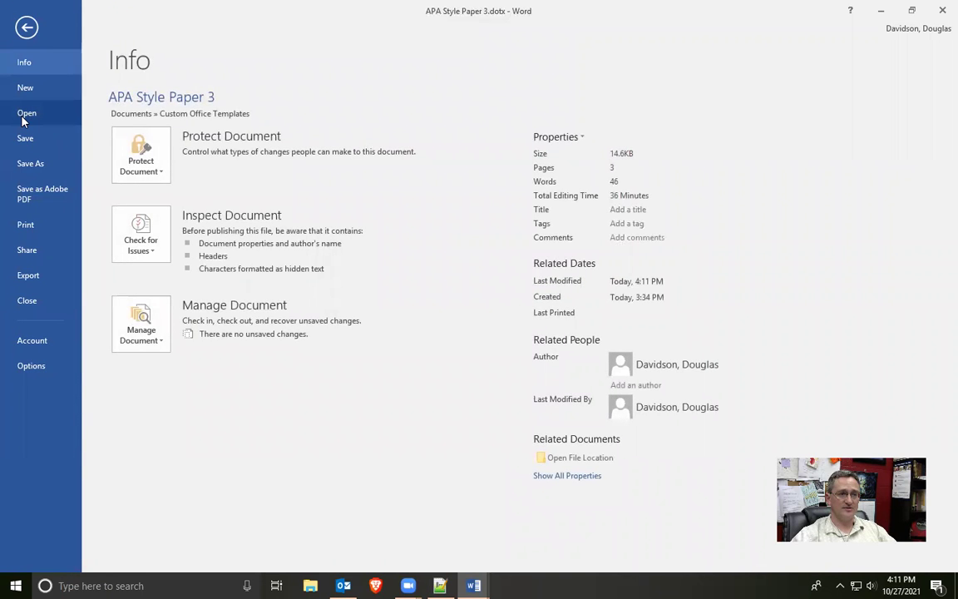
left_click(24, 88)
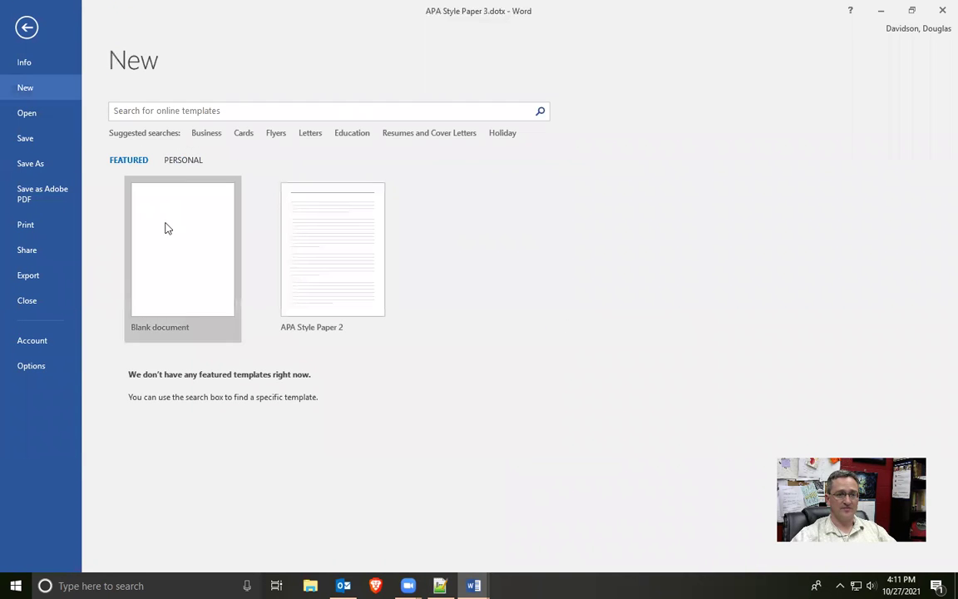
Create a new document from the APA Style Paper 3 personal template.
left_click(184, 160)
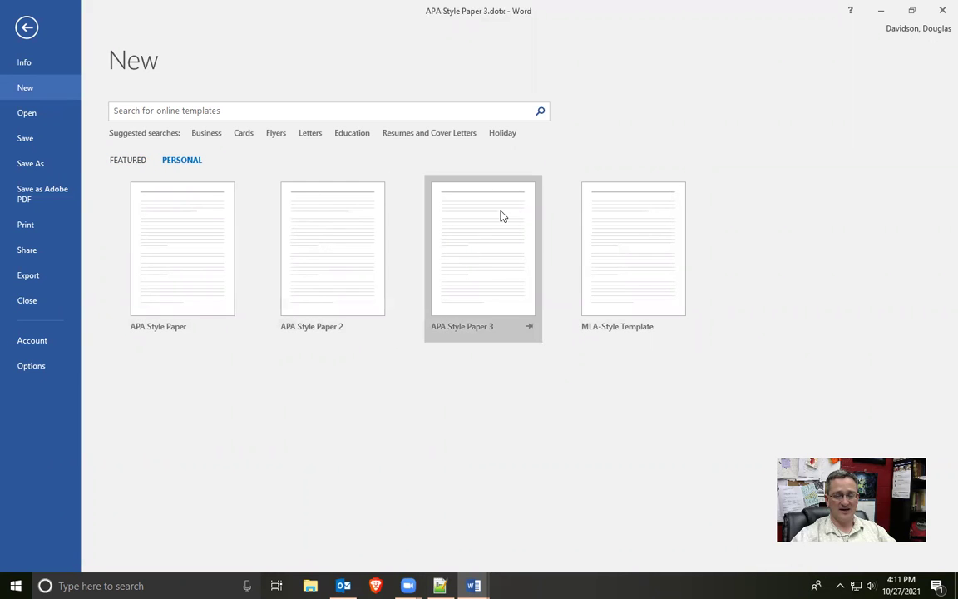
left_click(458, 299)
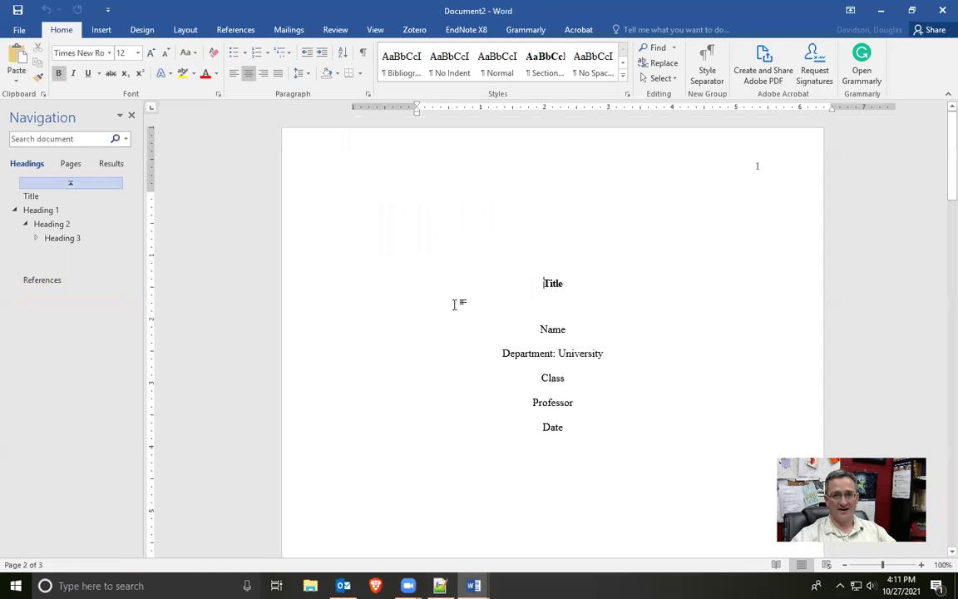
Apply the Heading 3 style to the 'Block quotation.' line on page 2.
scroll(472, 197, "down", 5)
scroll(557, 396, "down", 3)
scroll(532, 383, "up", 7)
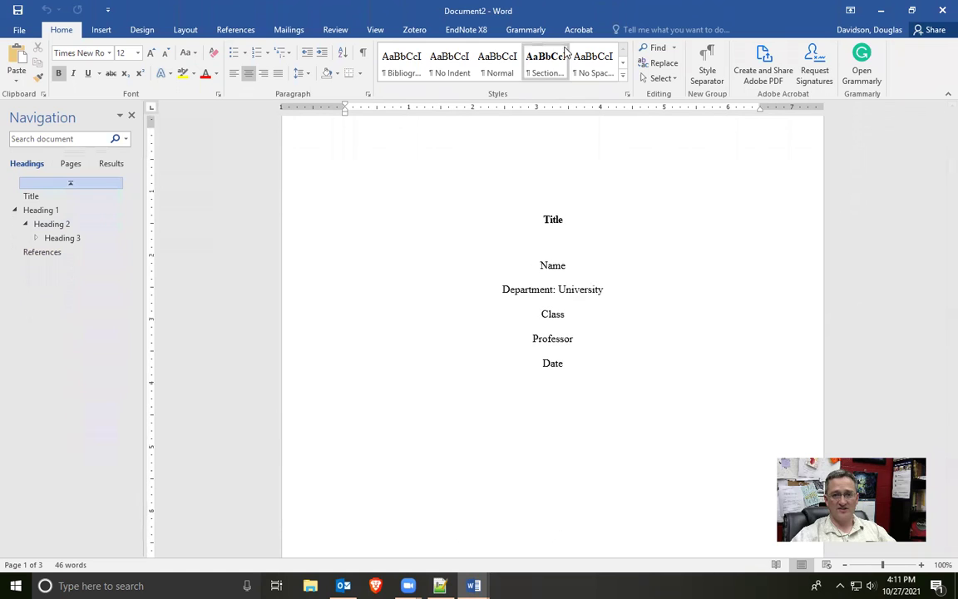
scroll(483, 194, "down", 5)
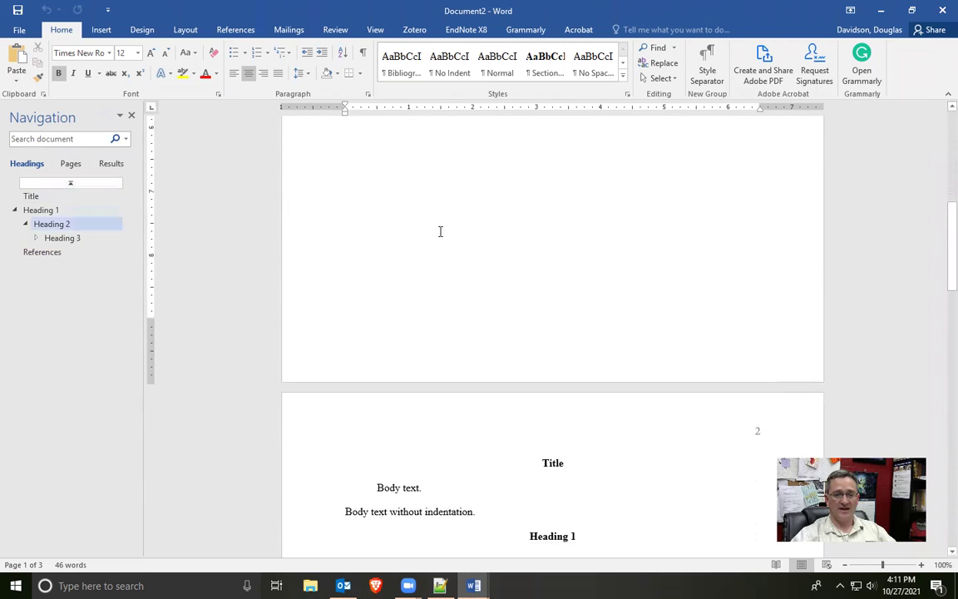
scroll(440, 231, "down", 5)
left_click(419, 277)
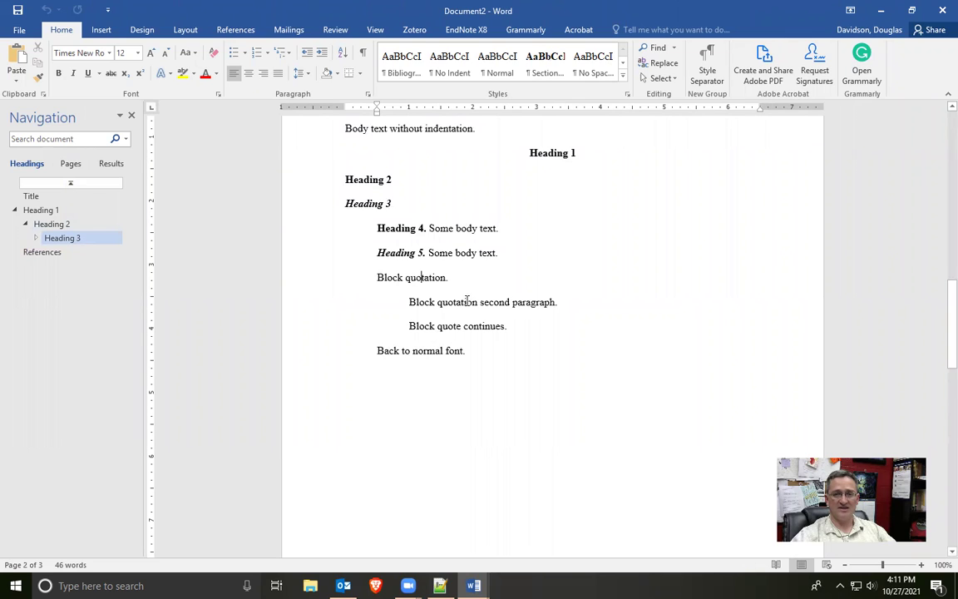
left_click(622, 62)
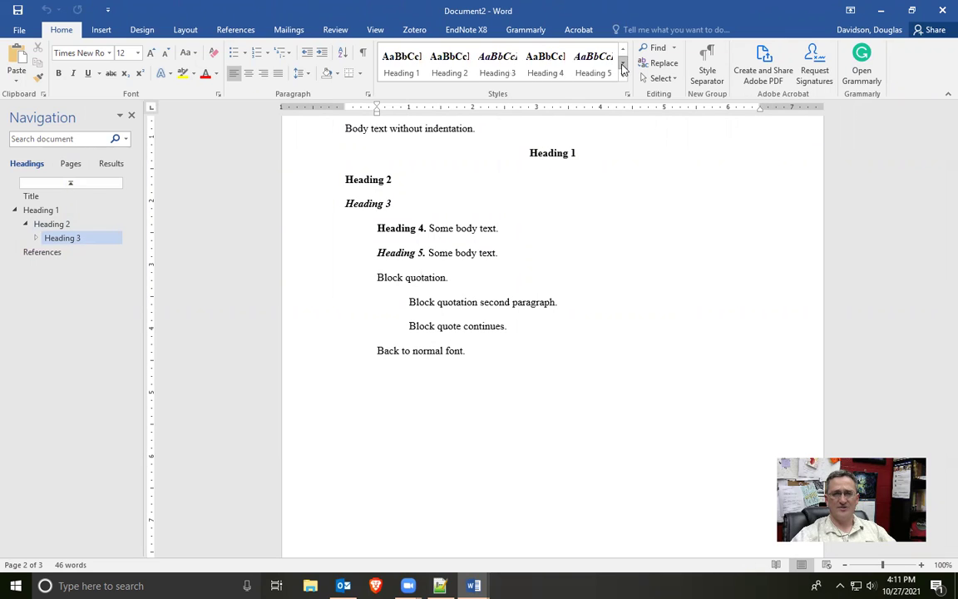
left_click(496, 64)
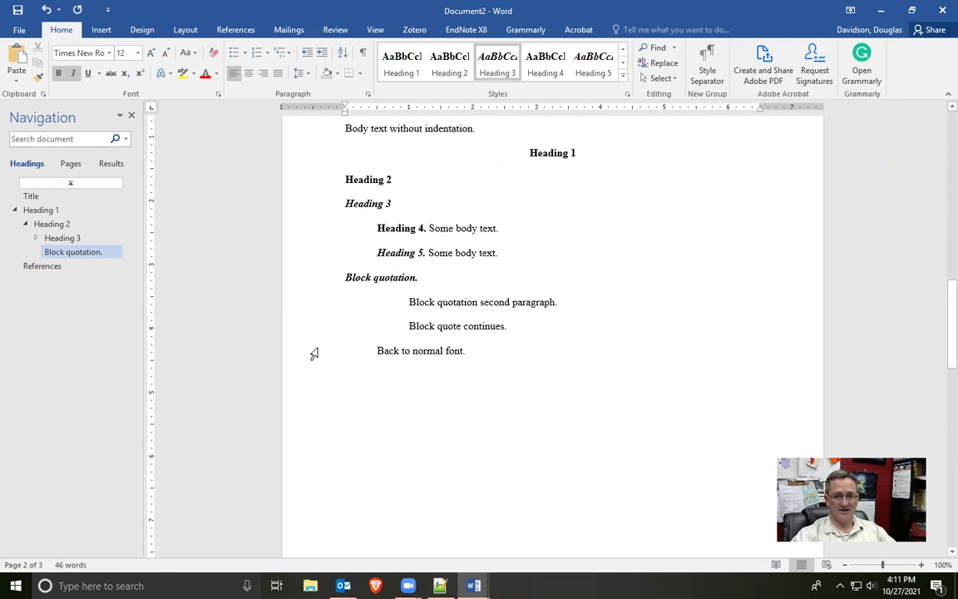
Set the three indented lines below 'Block quotation.' to the Normal style.
left_click_drag(299, 302, 292, 350)
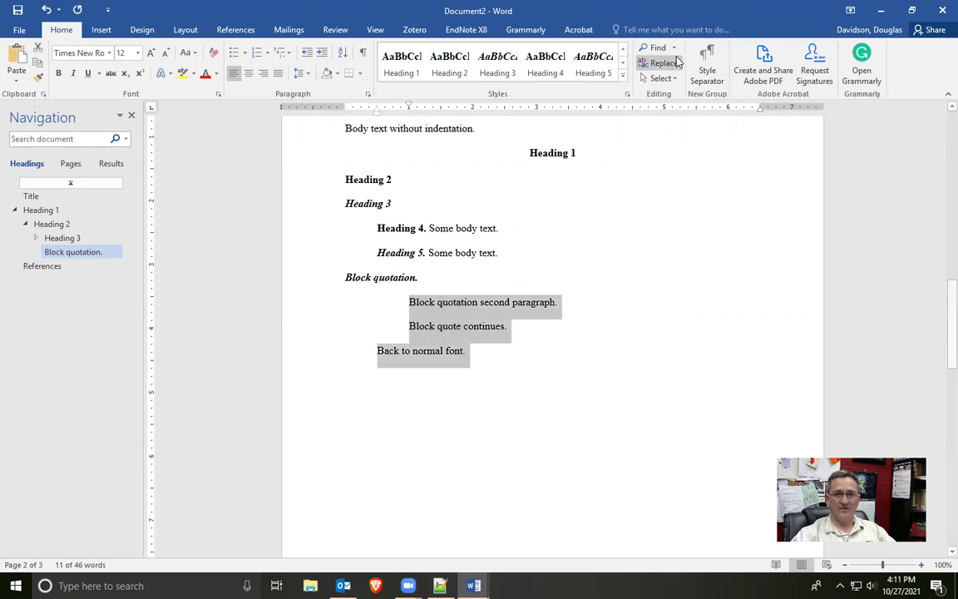
left_click(622, 50)
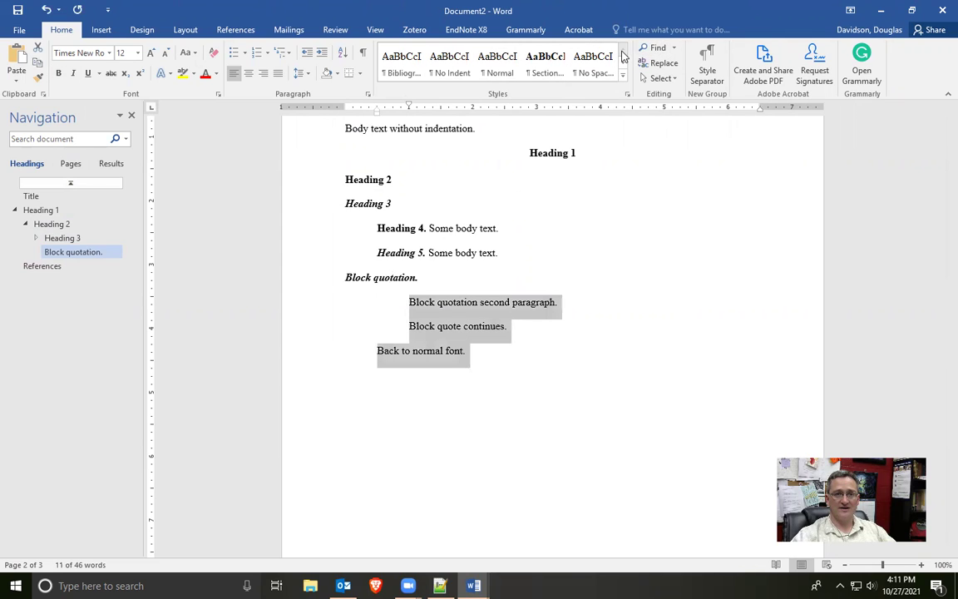
left_click(497, 66)
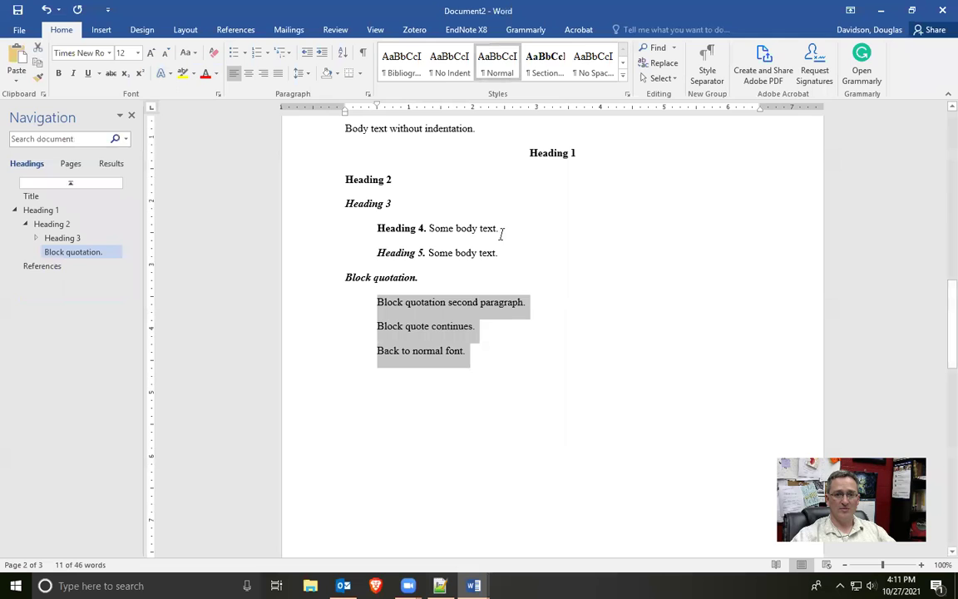
left_click(422, 328)
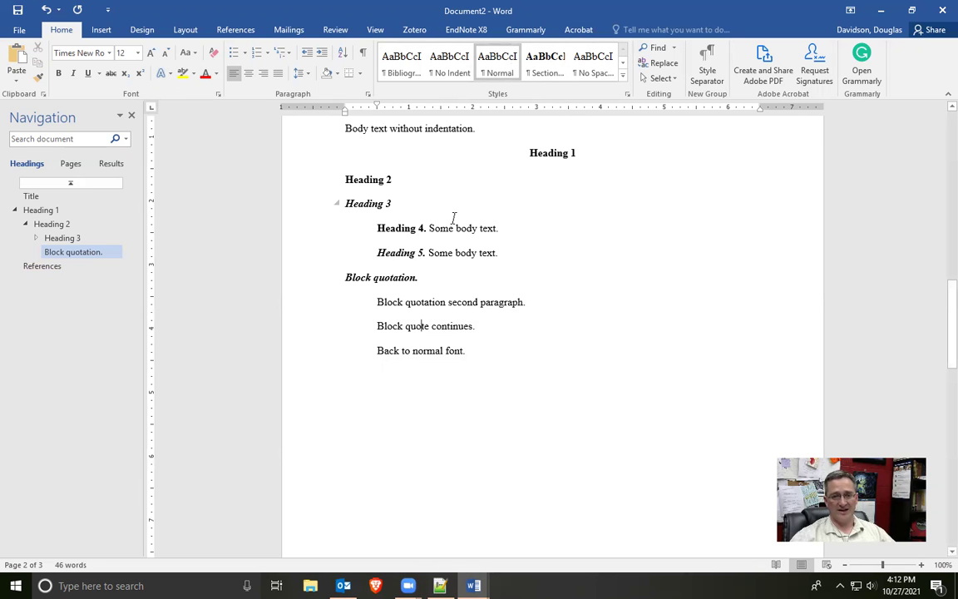
scroll(453, 219, "up", 10)
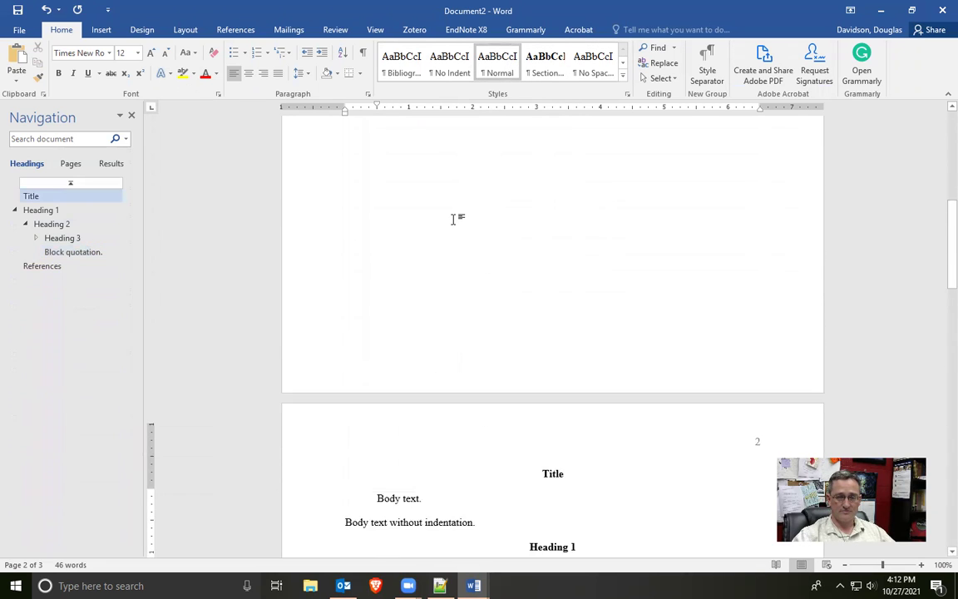
scroll(453, 219, "down", 5)
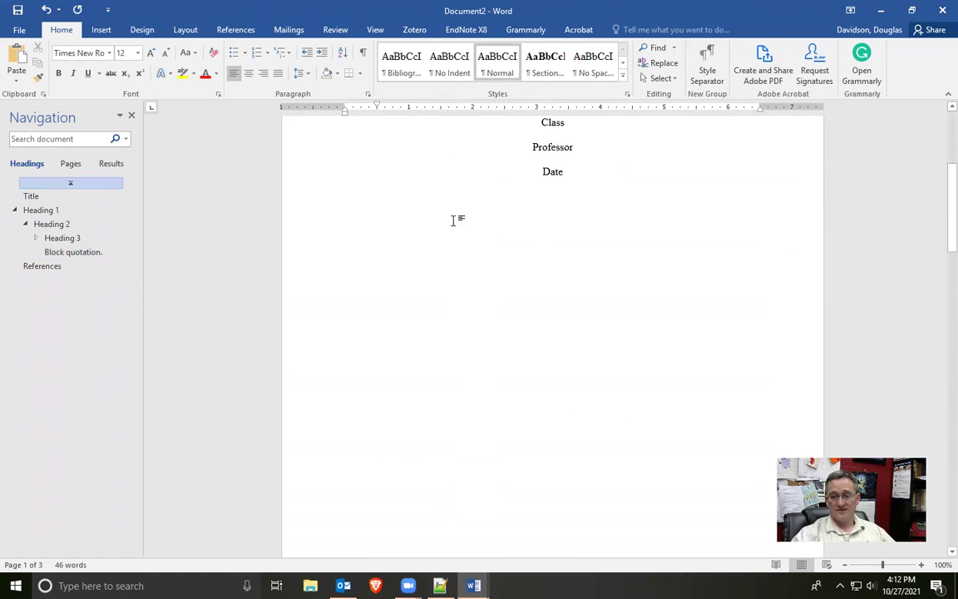
scroll(454, 220, "down", 10)
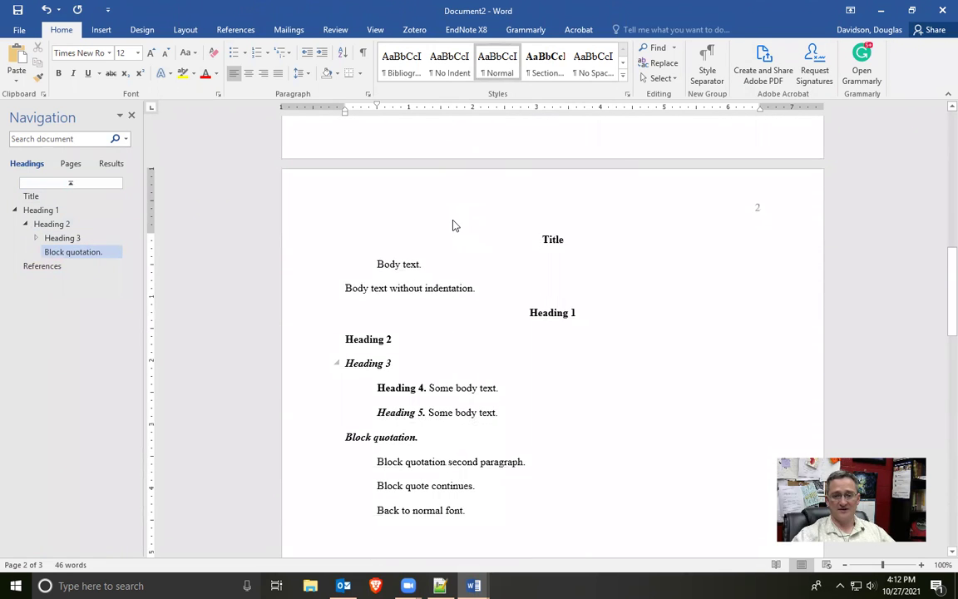
left_click(489, 284)
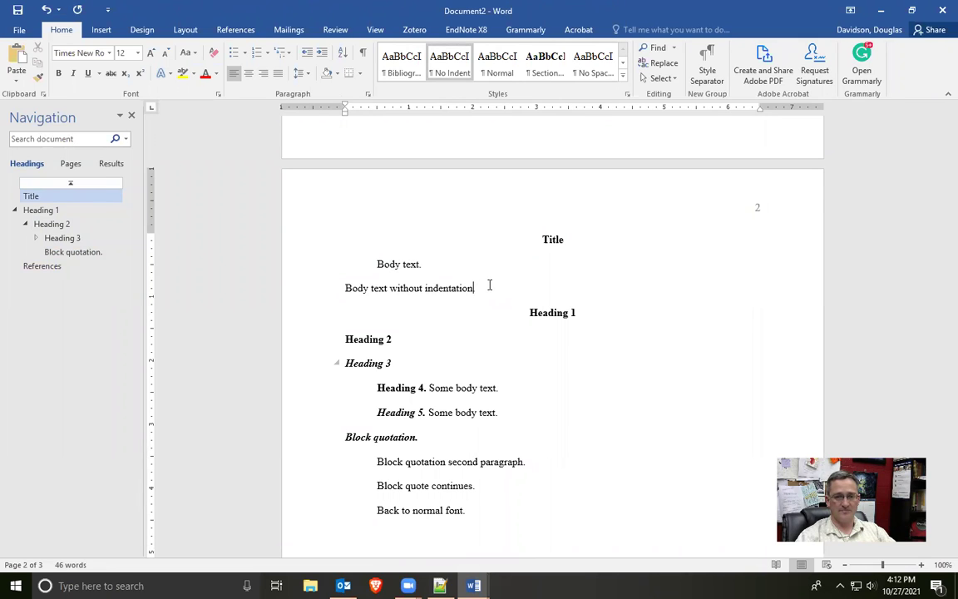
Put the no-indent sample line in quotes and append (Gibbons, 1926, p. 47).
key("Home")
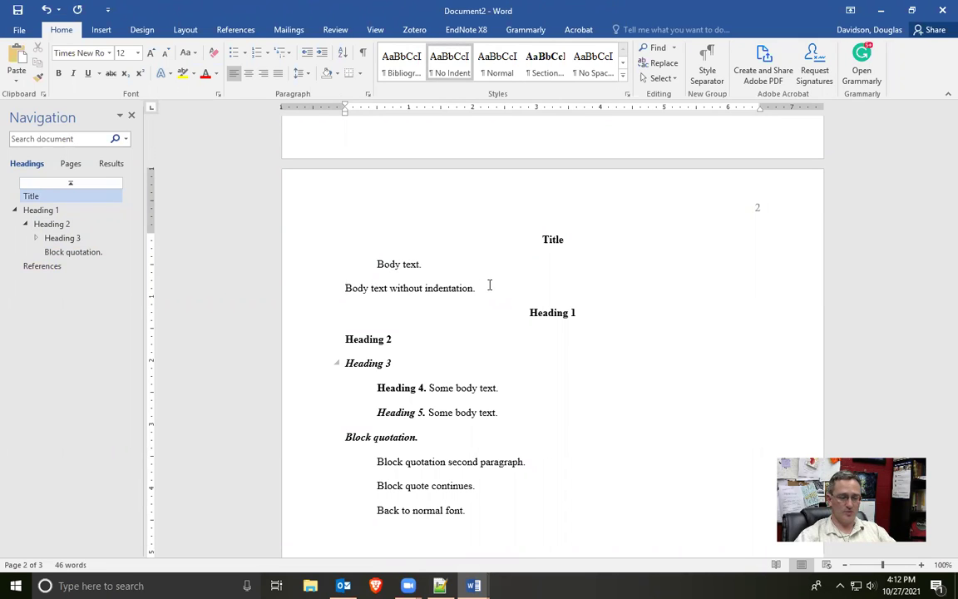
type("\"")
key("ctrl+Right")
key("ctrl+Right")
key("ctrl+Right")
key("ctrl+Right")
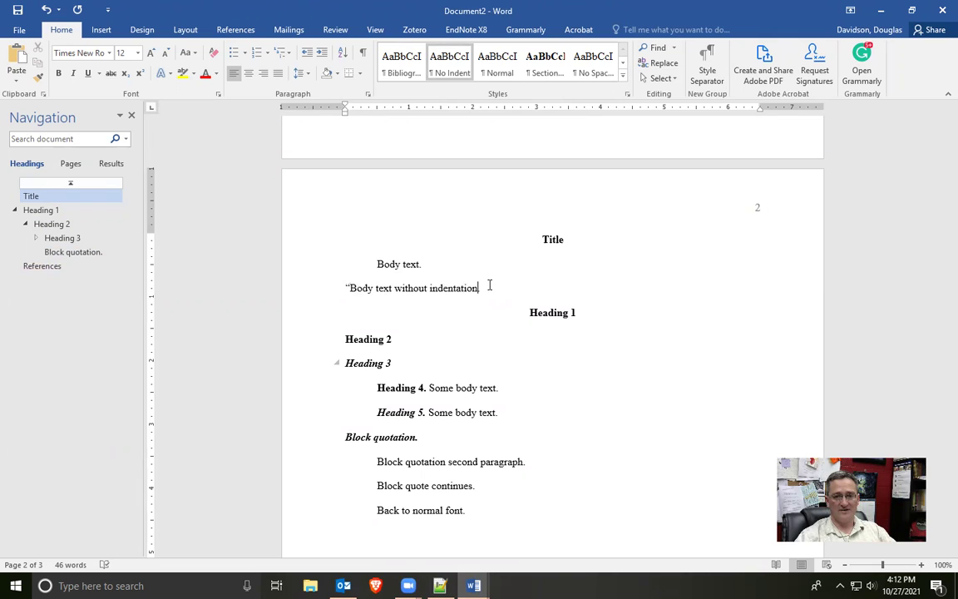
type("\"")
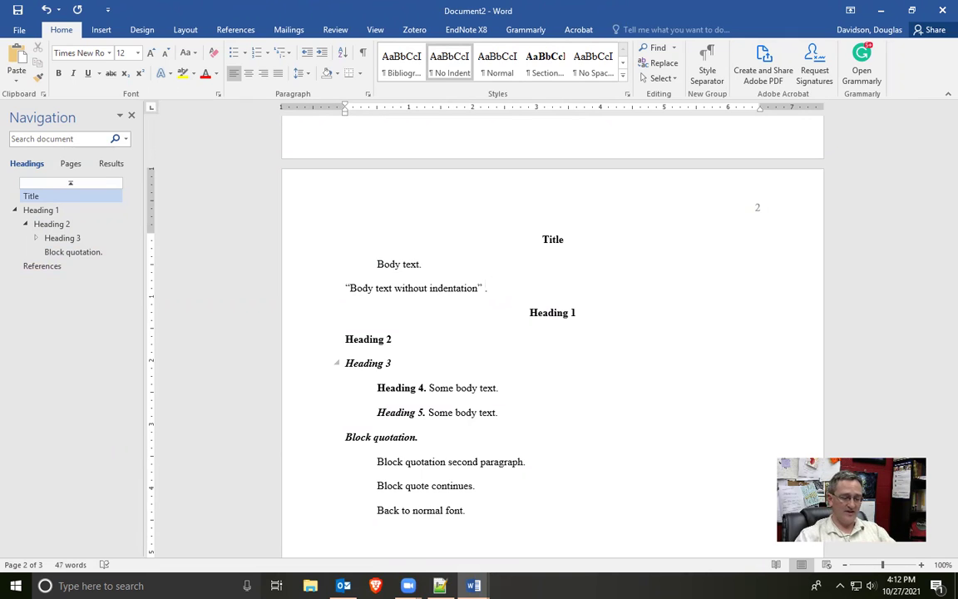
type(" (Gibbons, 1926, p. 47).")
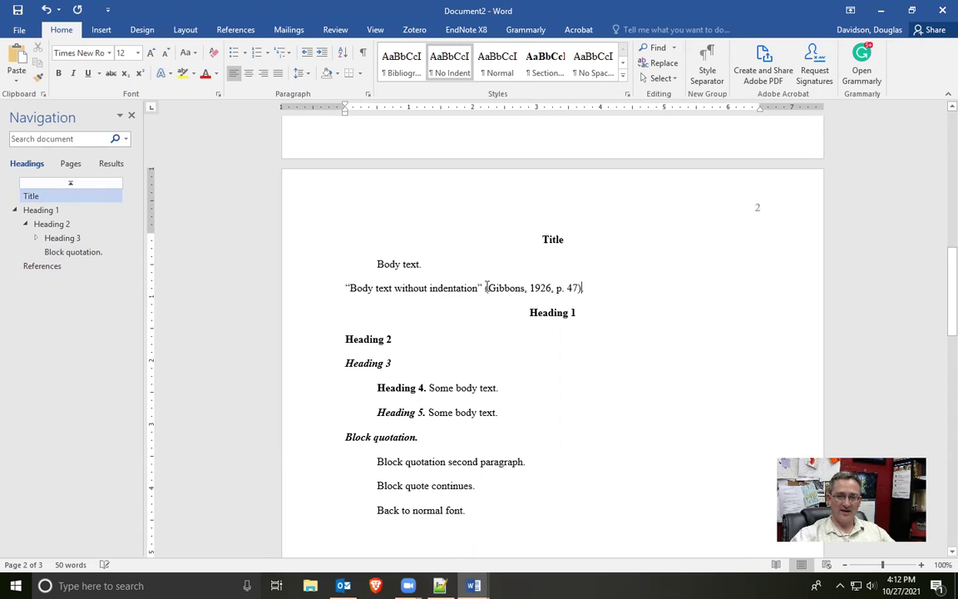
Tidy the punctuation around the closing quote and the Gibbons citation.
left_click(587, 288)
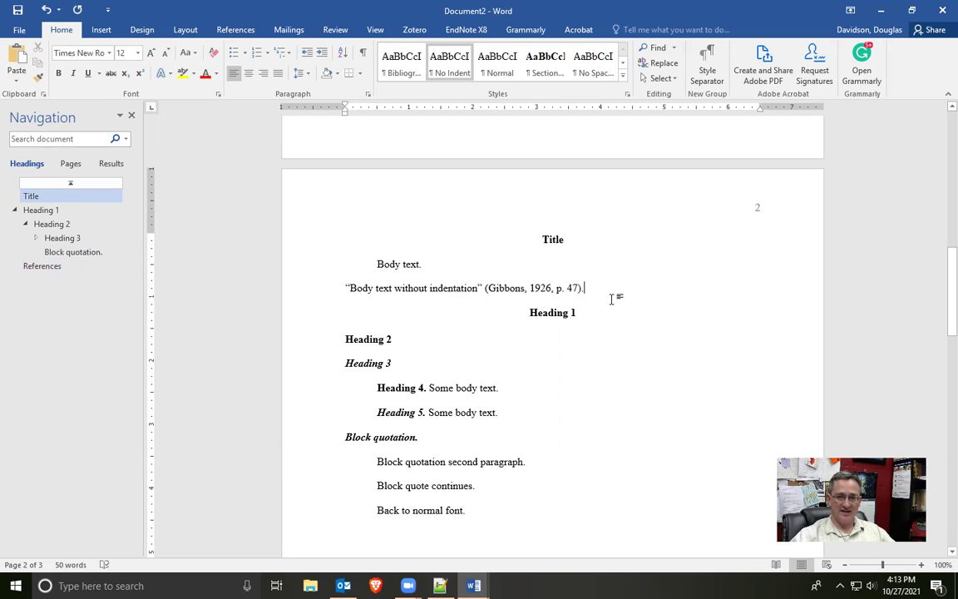
key("shift+Left")
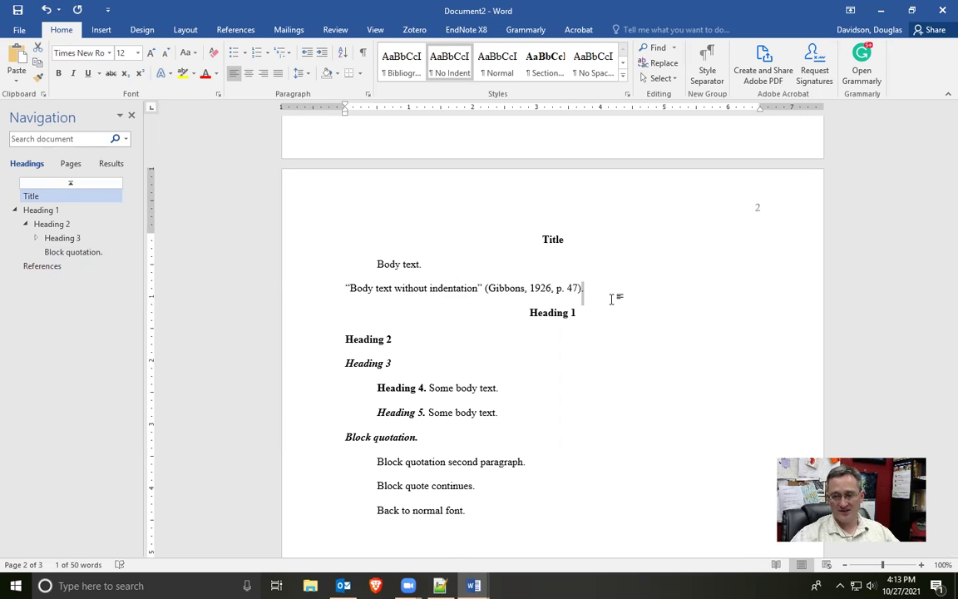
left_click(479, 288)
type(",")
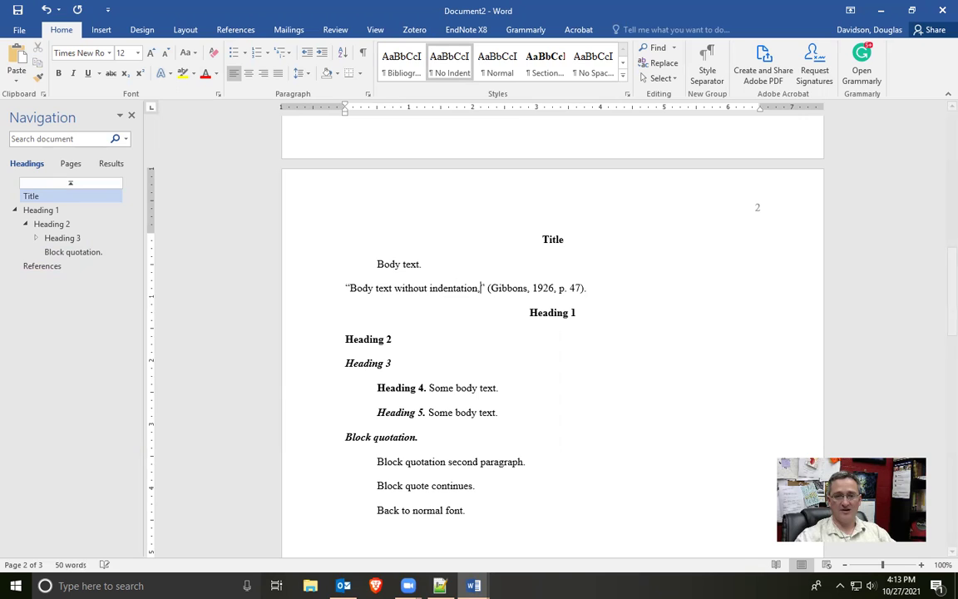
key("BackSpace")
type(".")
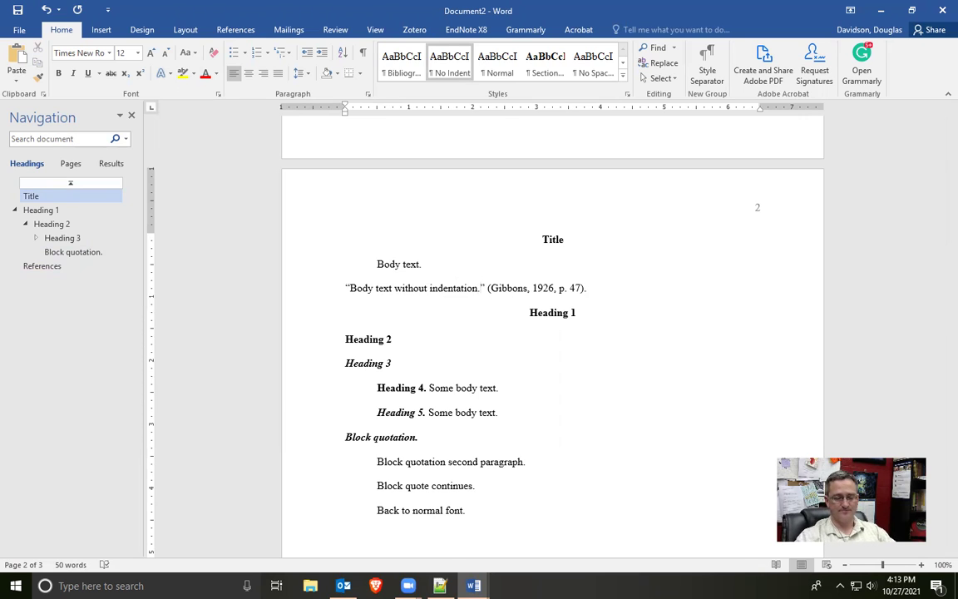
key("BackSpace")
left_click(584, 287)
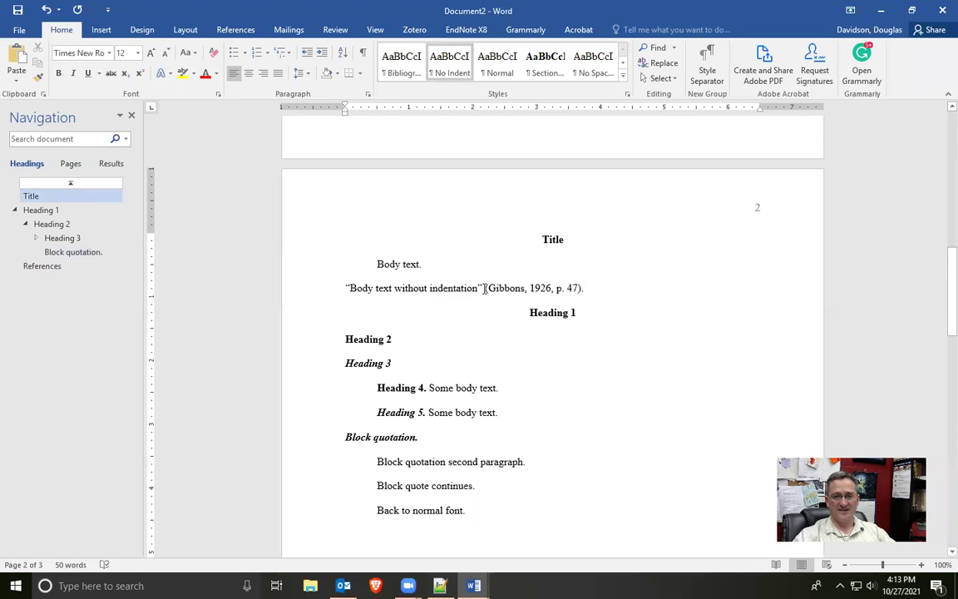
left_click_drag(493, 287, 583, 287)
left_click(587, 288)
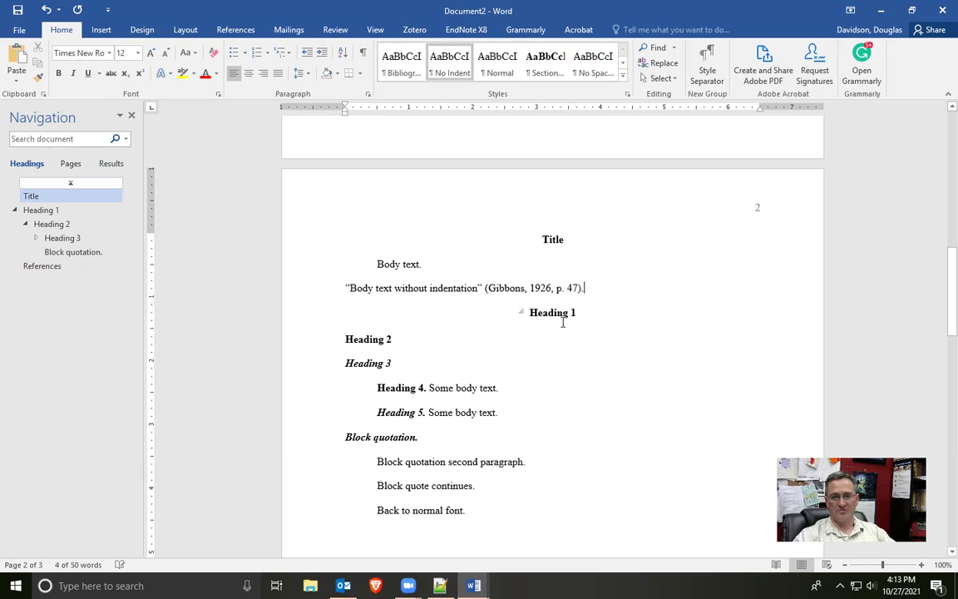
Merge 'Block quote continues.' into the preceding block quotation paragraph.
scroll(529, 255, "down", 3)
scroll(529, 255, "down", 2)
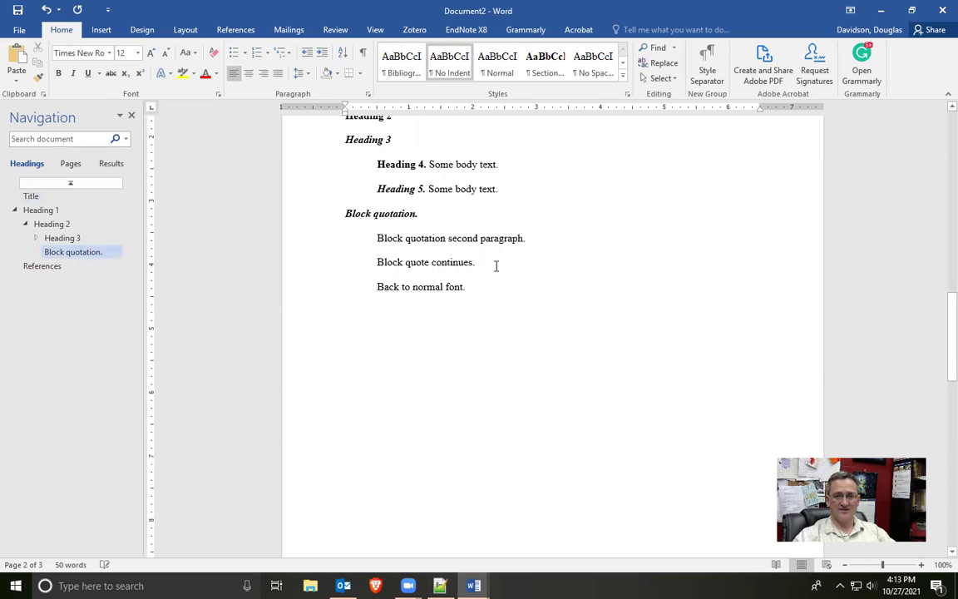
left_click_drag(283, 238, 276, 295)
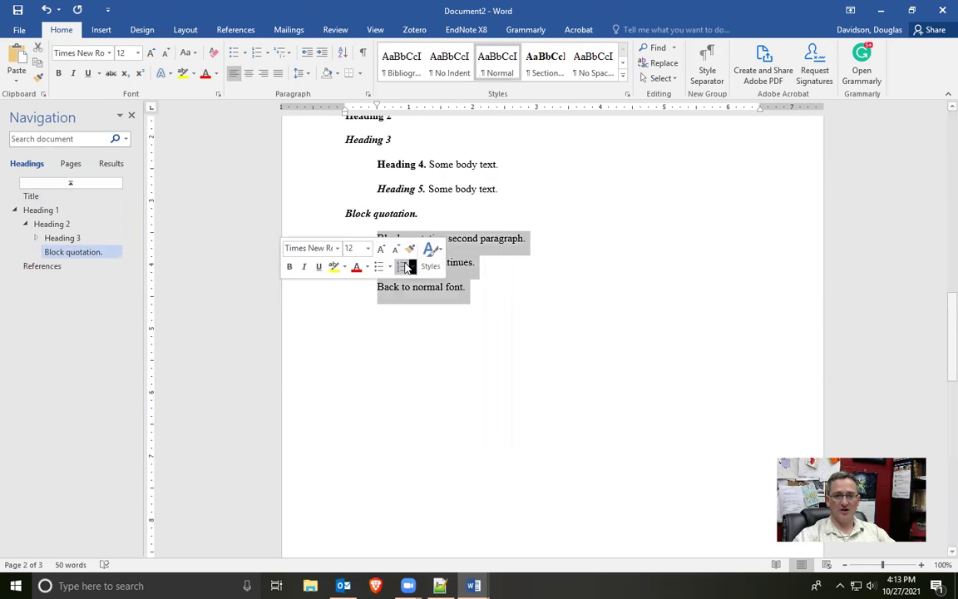
left_click(376, 263)
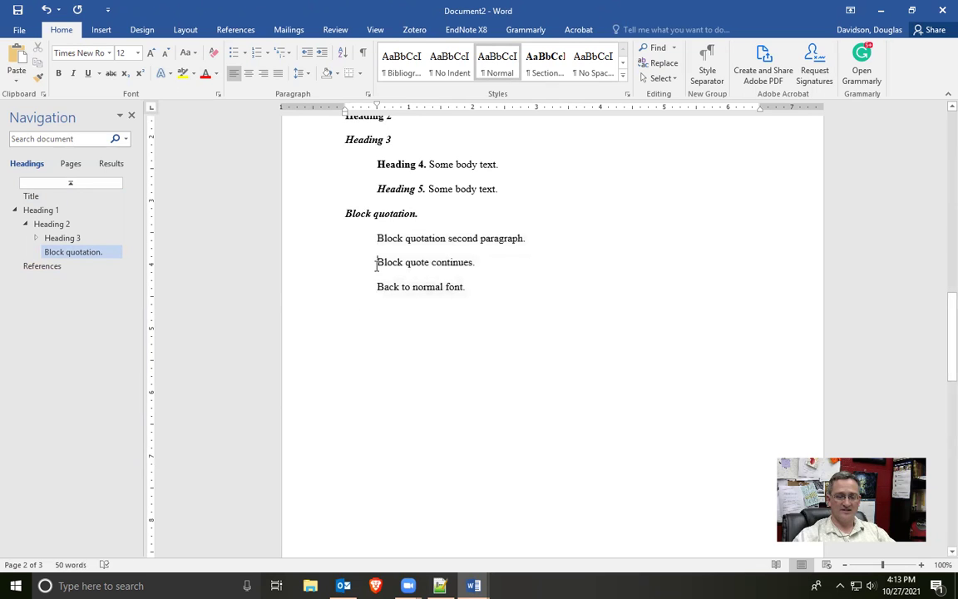
key("BackSpace")
key("BackSpace")
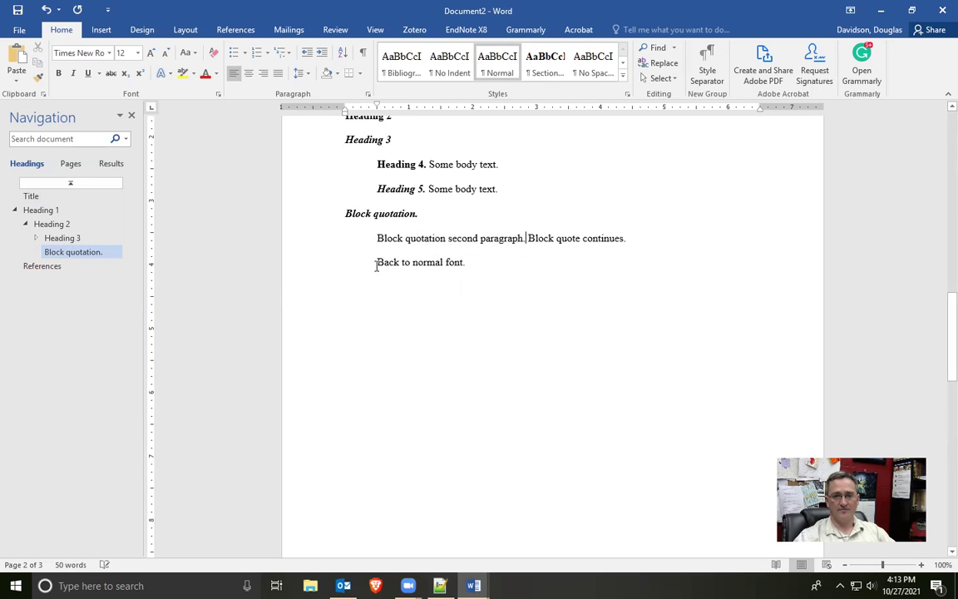
key("BackSpace")
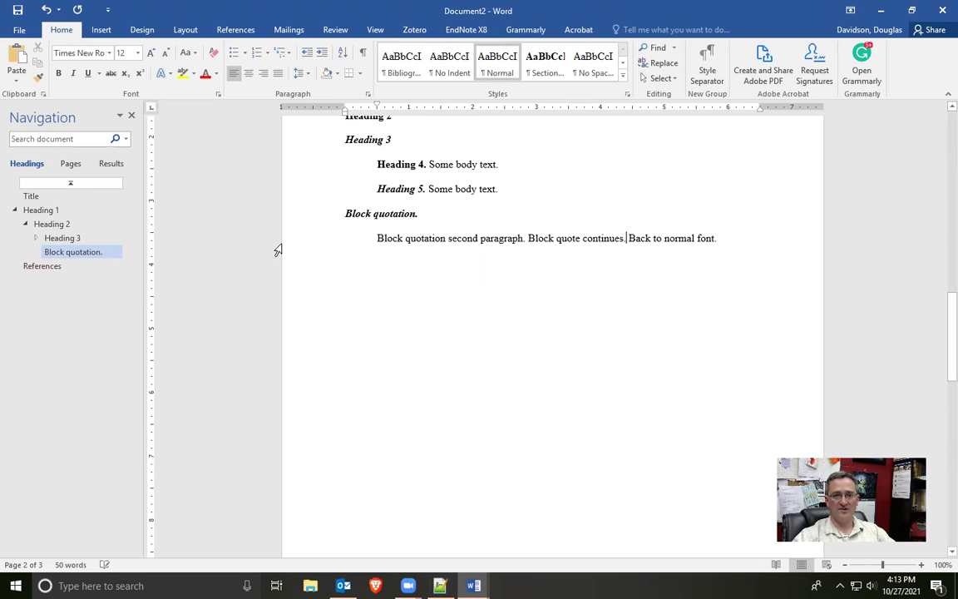
left_click(308, 243)
Apply the Quote style to the merged block quotation paragraph.
left_click(622, 63)
left_click(622, 63)
left_click(622, 64)
left_click(496, 62)
left_click(731, 249)
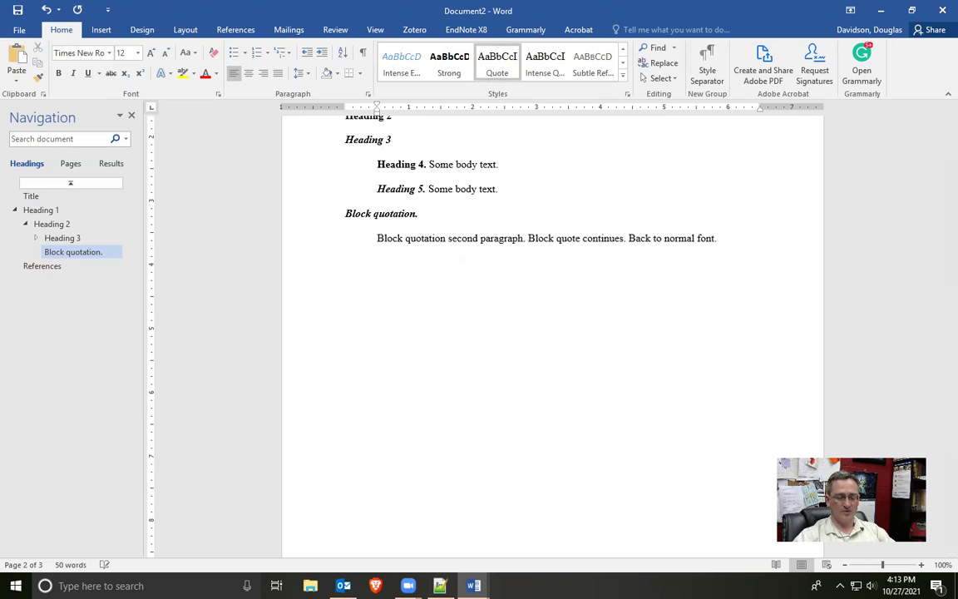
Add the citation (Gibbons, 1927, p. 3) after the block quotation.
type("(Gib")
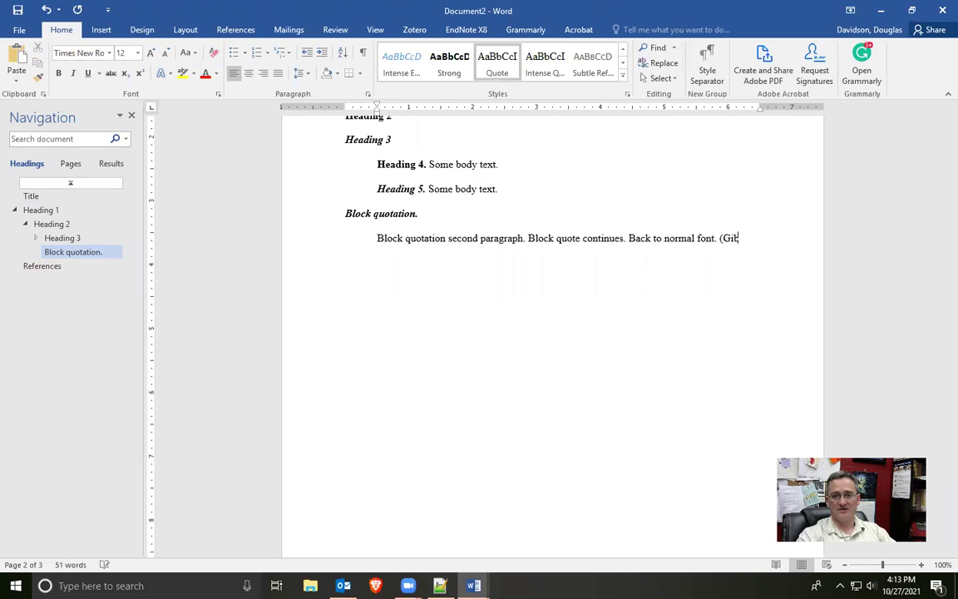
type("bons, 1927")
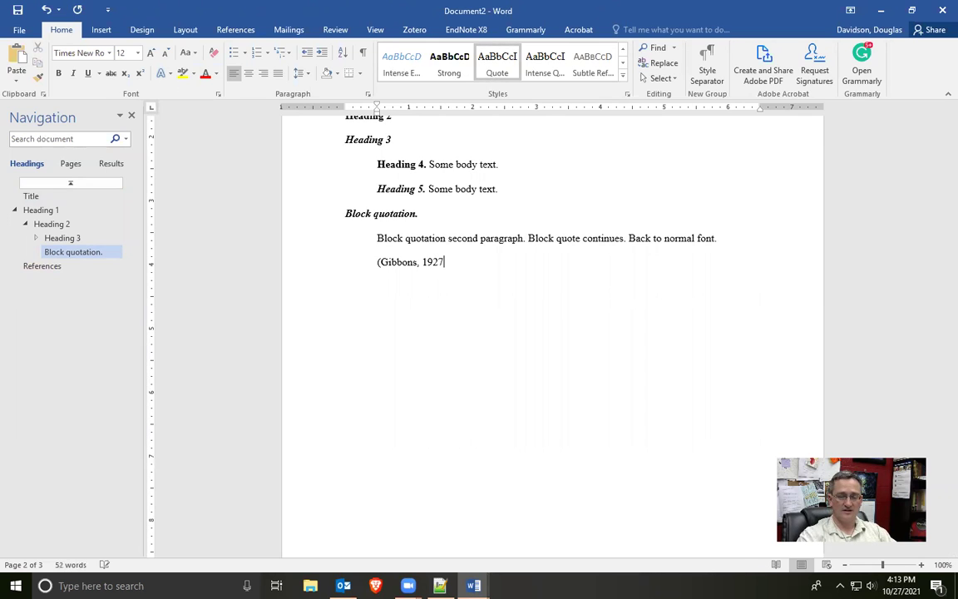
type(", p. 3)")
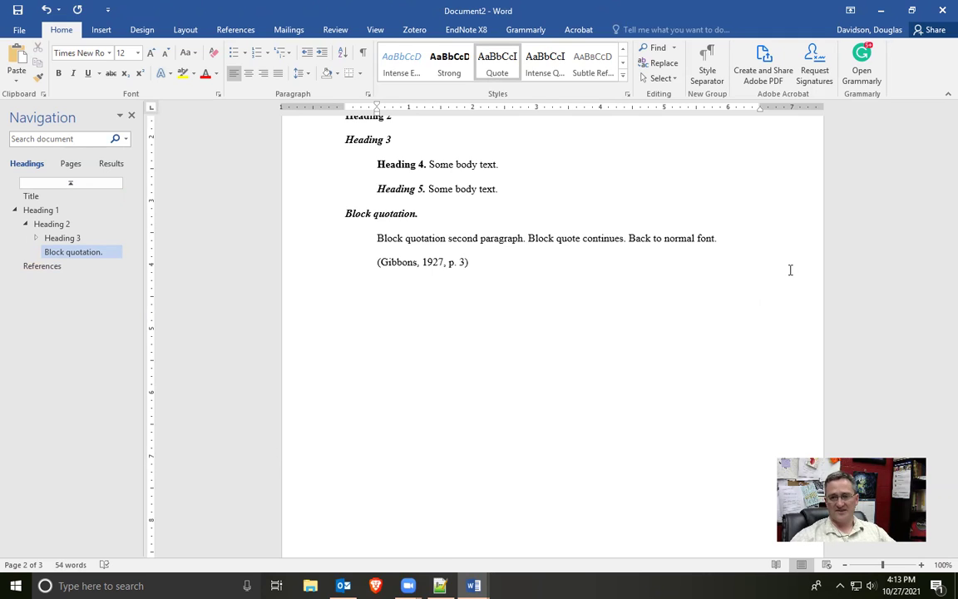
left_click_drag(722, 238, 344, 217)
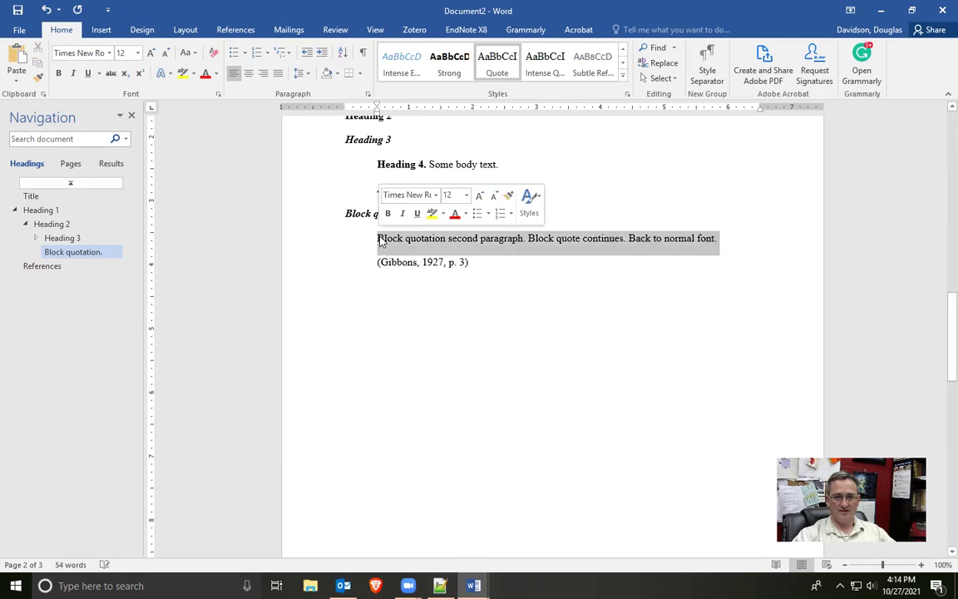
left_click_drag(374, 264, 471, 265)
left_click(443, 339)
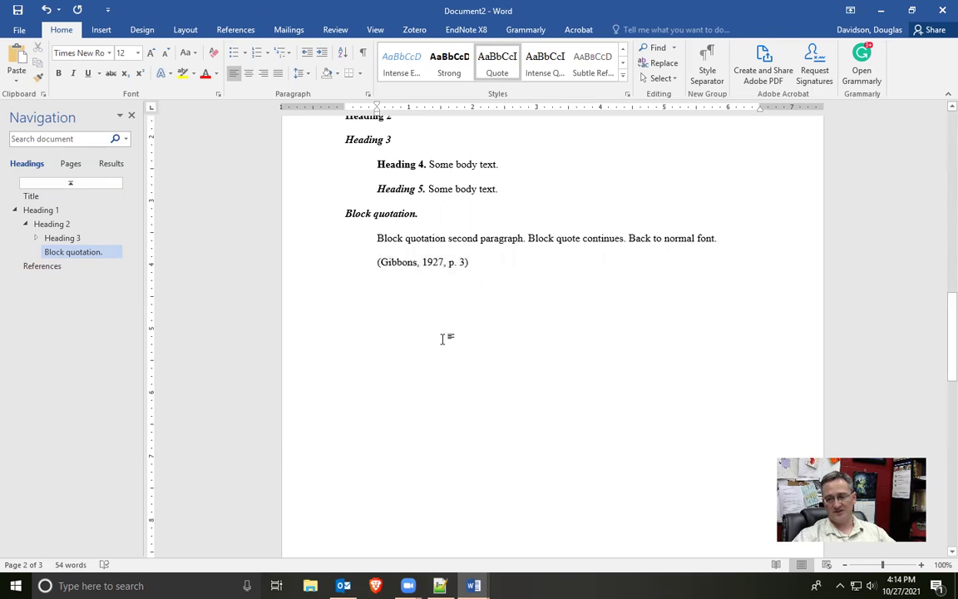
scroll(442, 339, "up", 4)
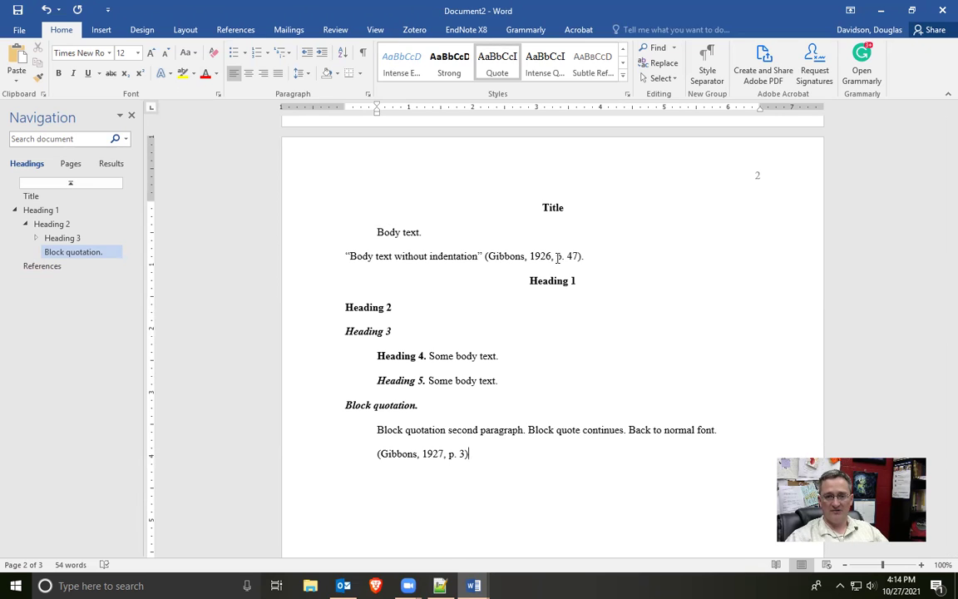
Rewrite the citation as (World Health Organization, 1999, "How It's Done" section).
left_click_drag(557, 256, 577, 257)
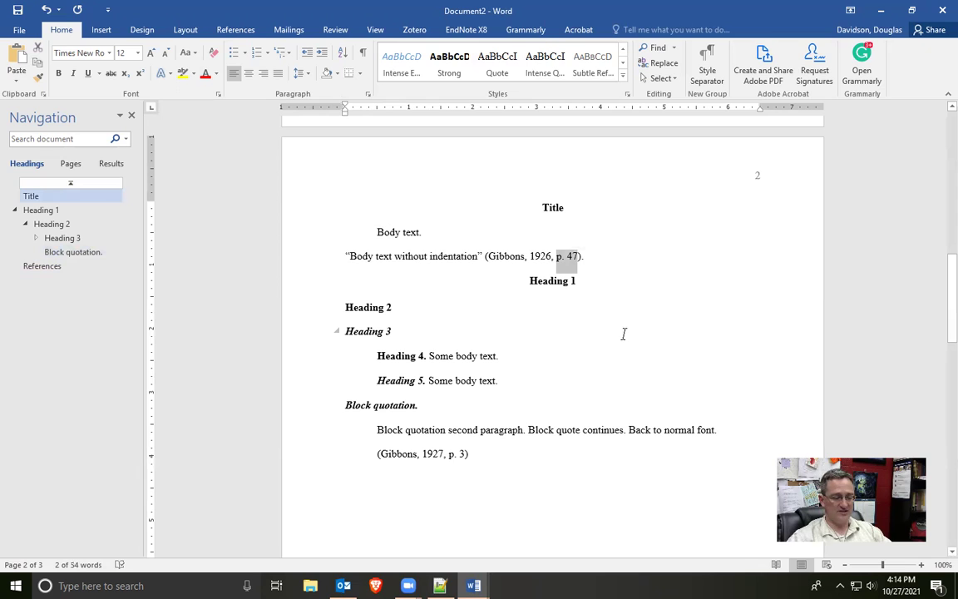
type("\"How ")
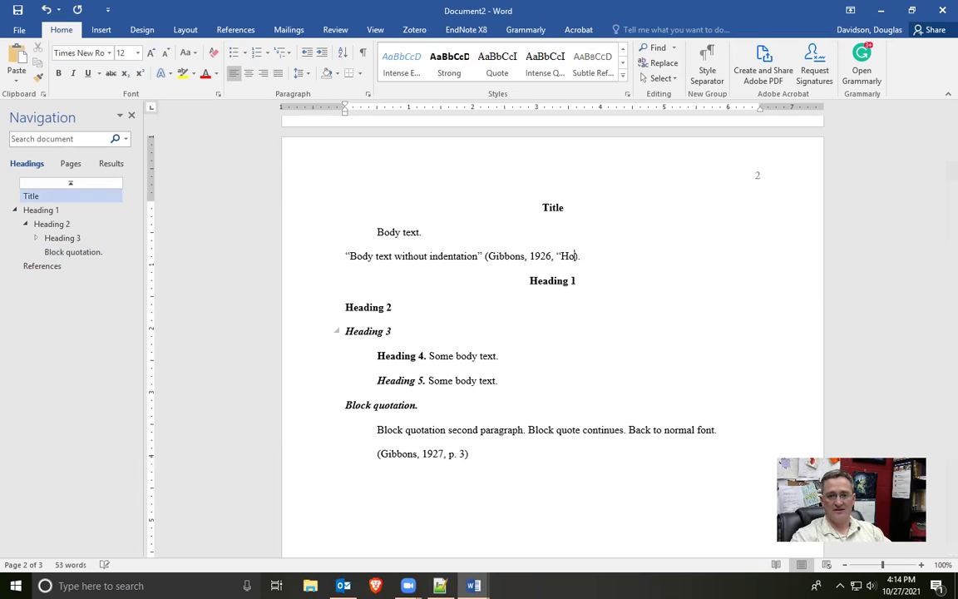
type("It's Done\" ")
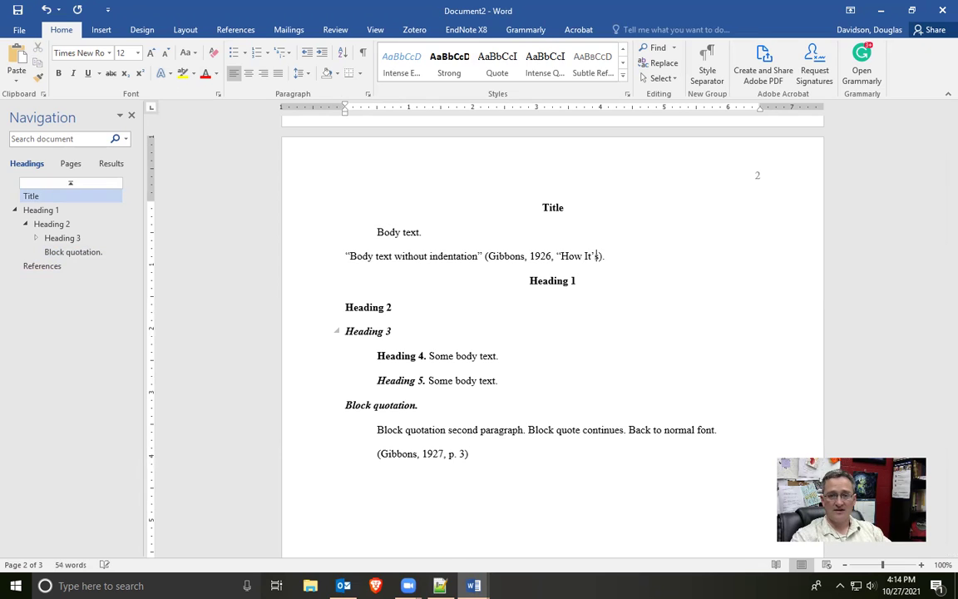
type("section")
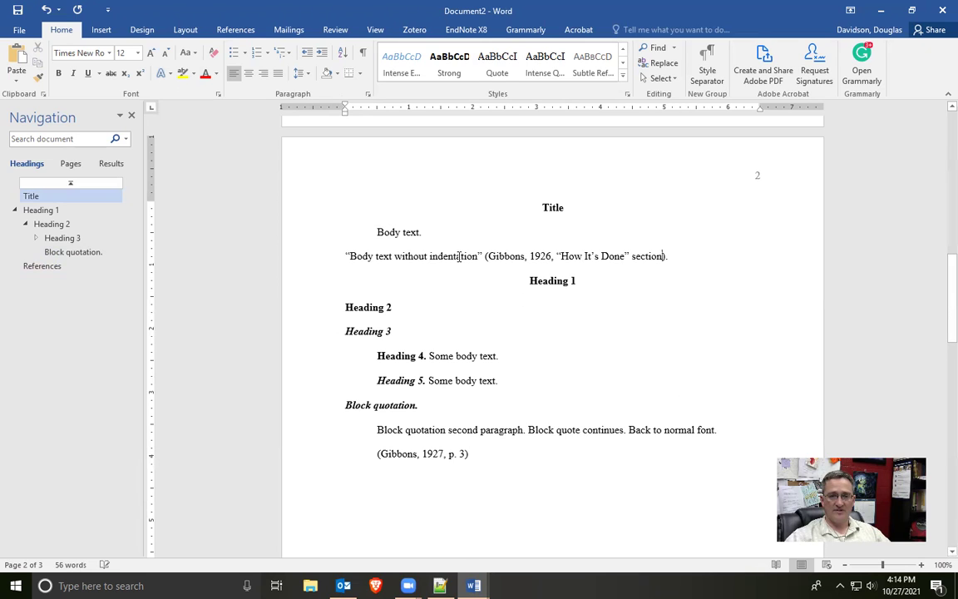
double_click(499, 257)
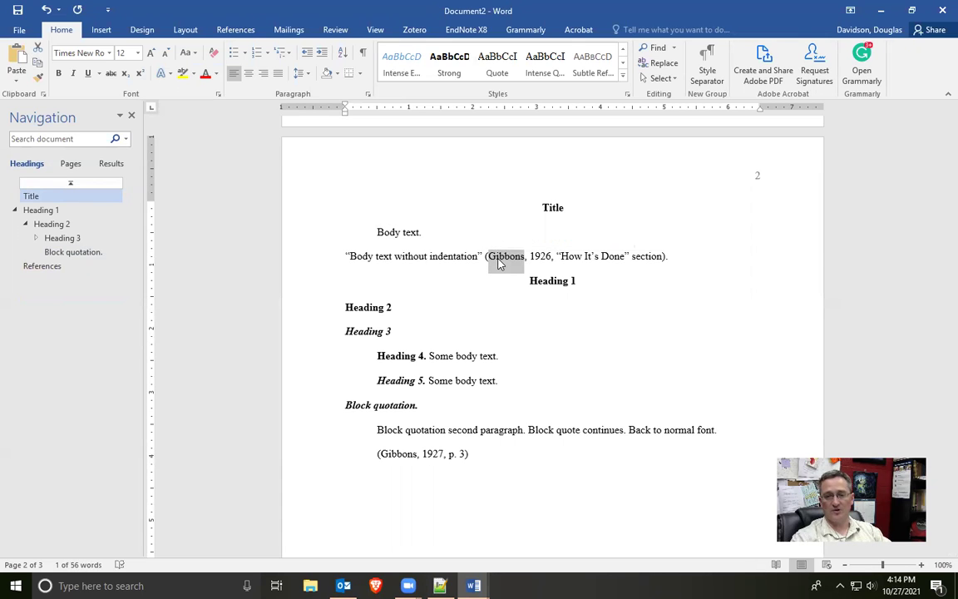
type("World Heal")
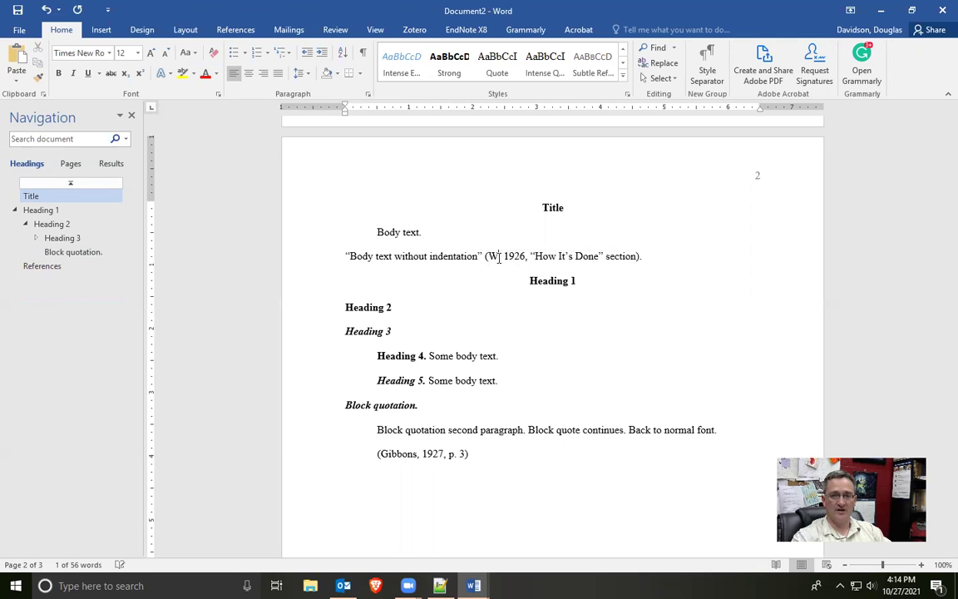
type("th Organization")
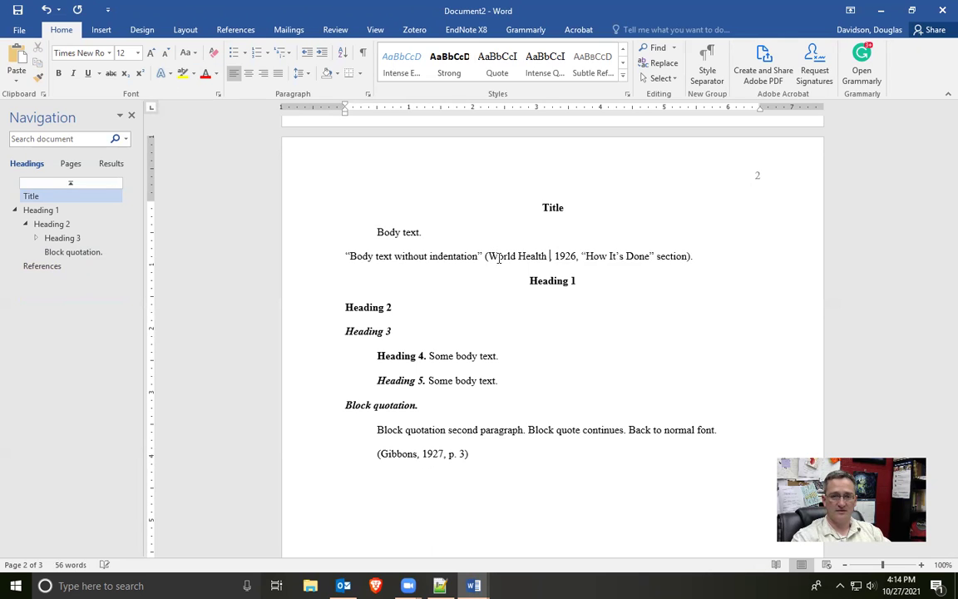
key("Right")
key("Right")
key("BackSpace")
key("BackSpace")
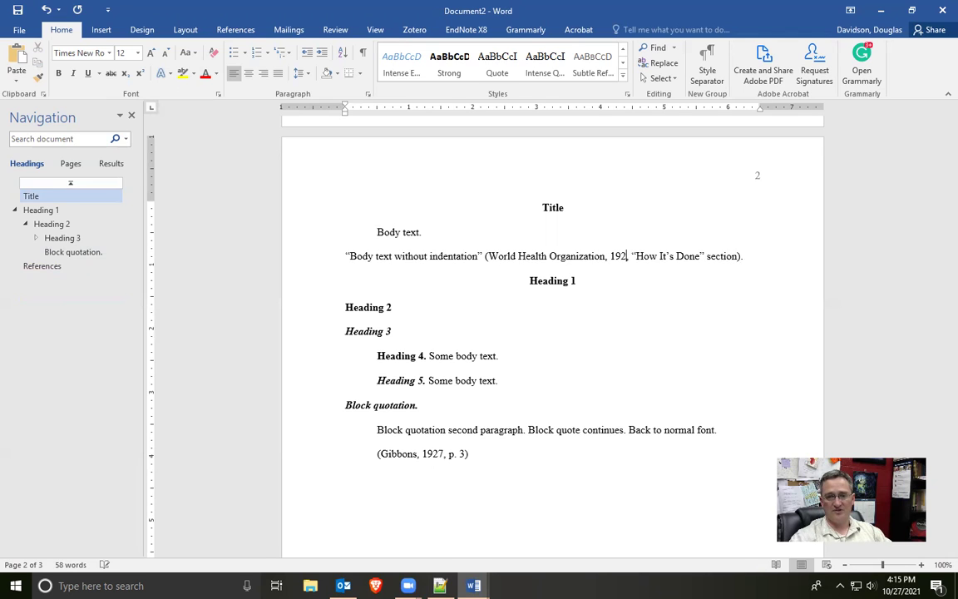
type("99")
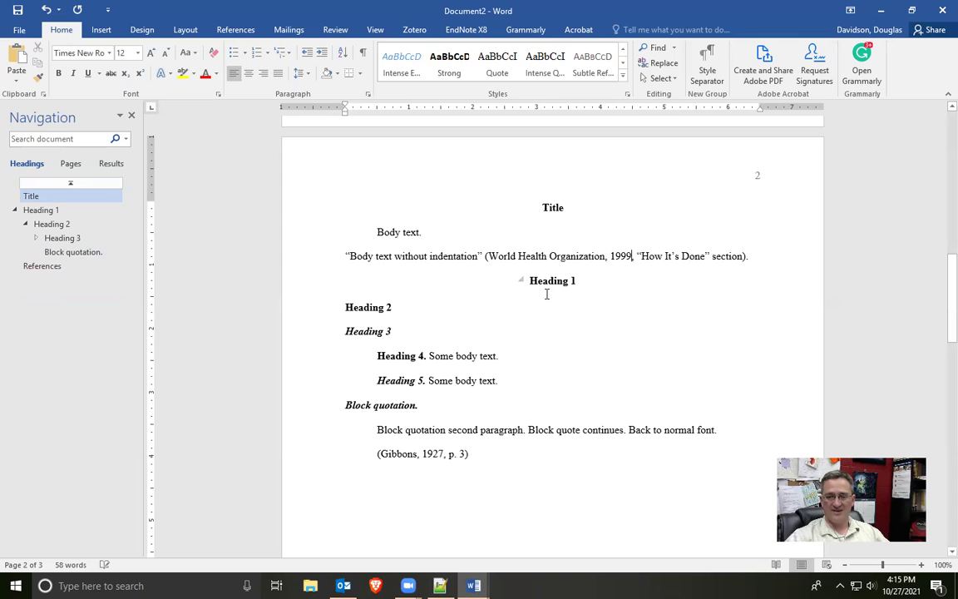
Switch to the APA_Style_Reference_Cheat_Sheet.docx window.
scroll(546, 293, "down", 2)
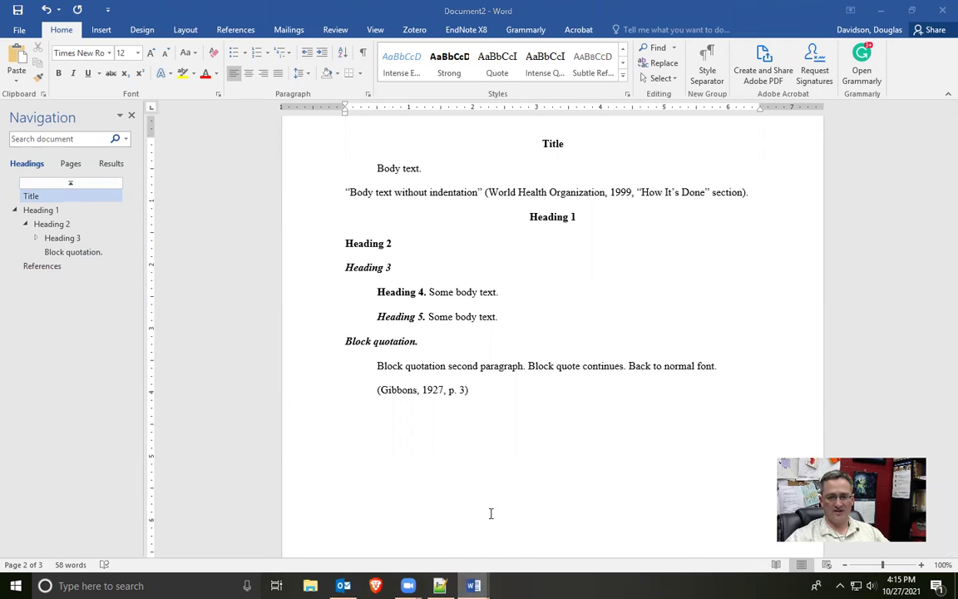
left_click(473, 586)
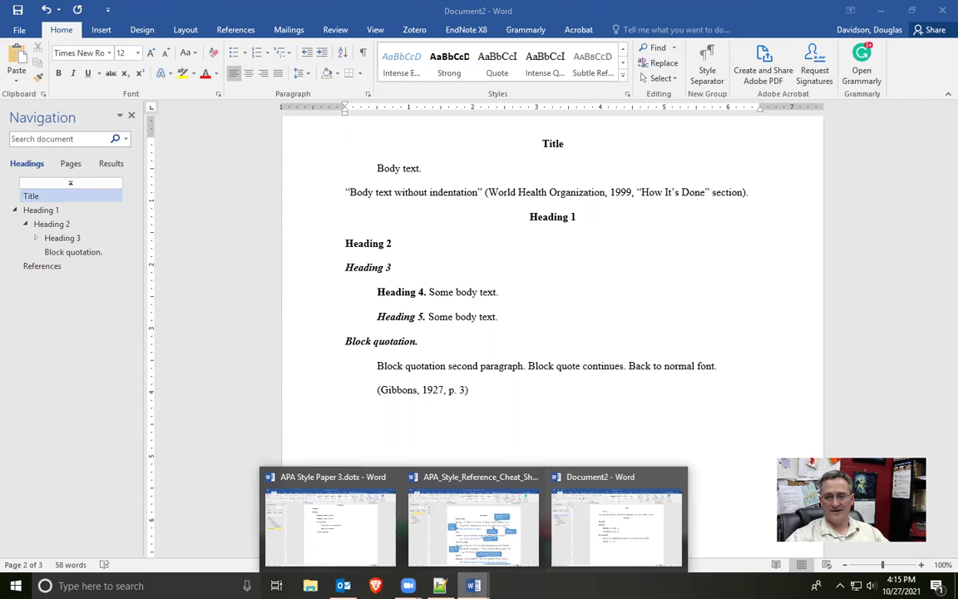
left_click(495, 532)
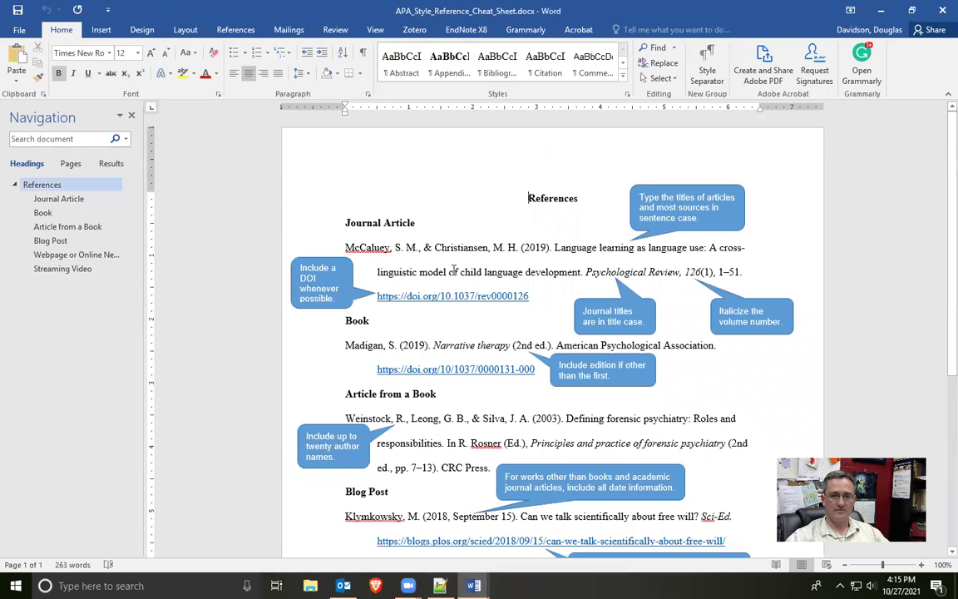
Find the journal article example and highlight the McCaluey reference and surname.
scroll(536, 166, "down", 2)
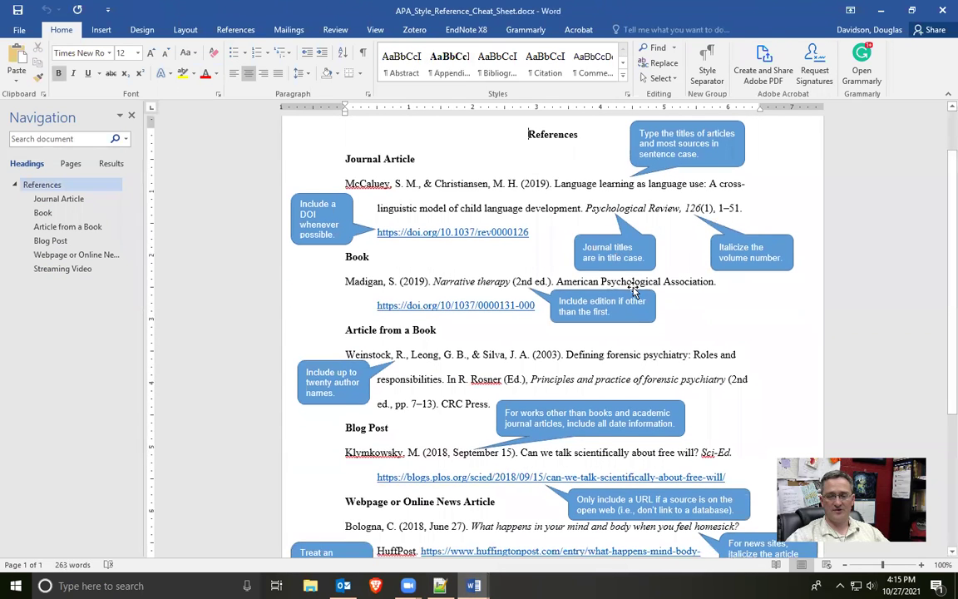
scroll(595, 269, "down", 2)
scroll(690, 302, "down", 5)
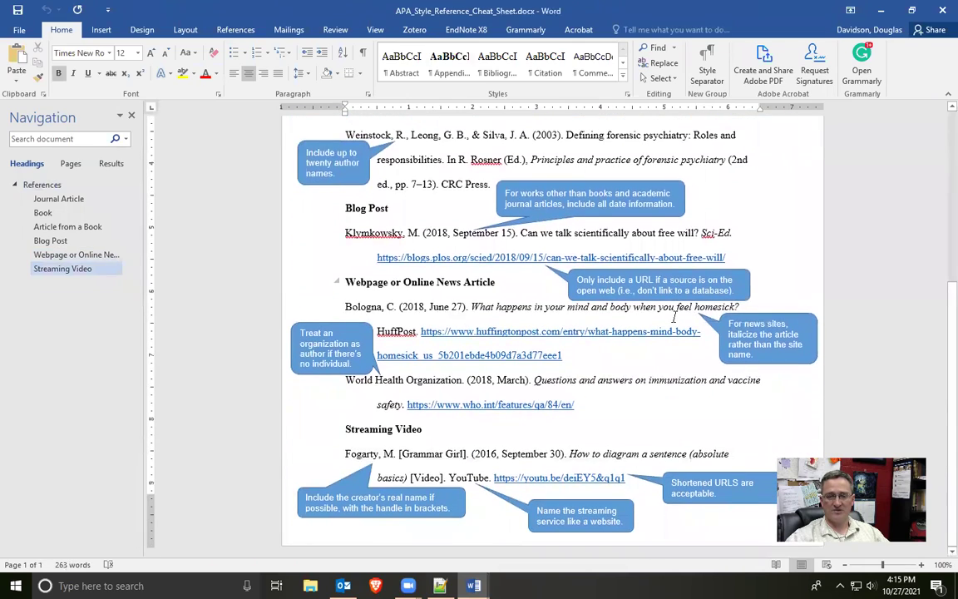
scroll(674, 317, "up", 8)
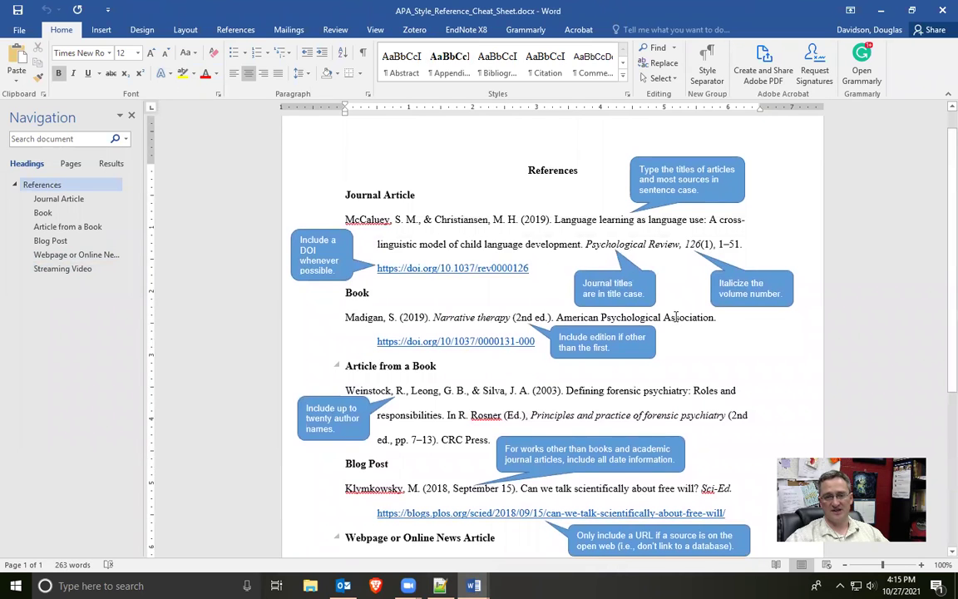
left_click_drag(345, 217, 742, 242)
left_click(445, 217)
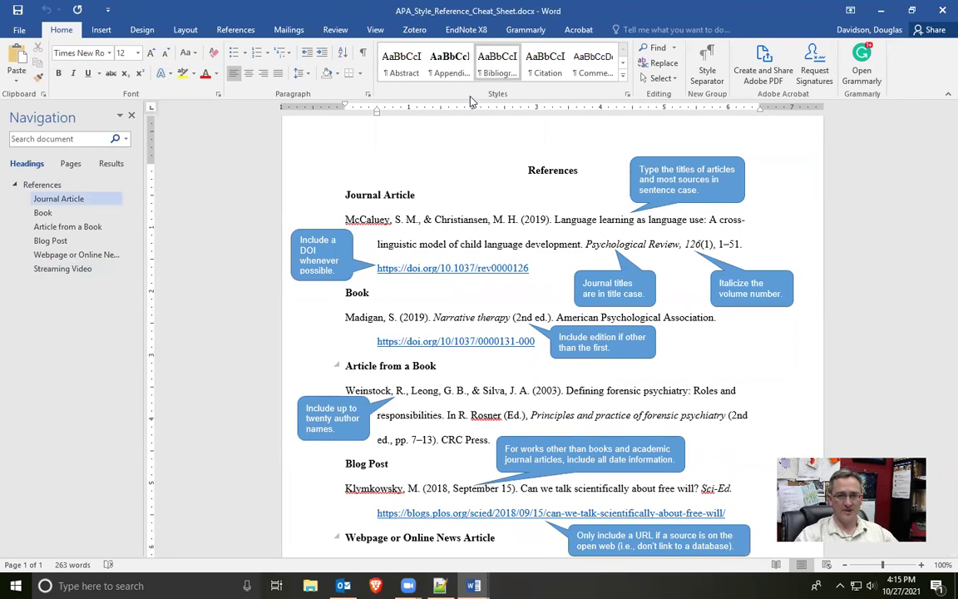
left_click_drag(342, 220, 422, 219)
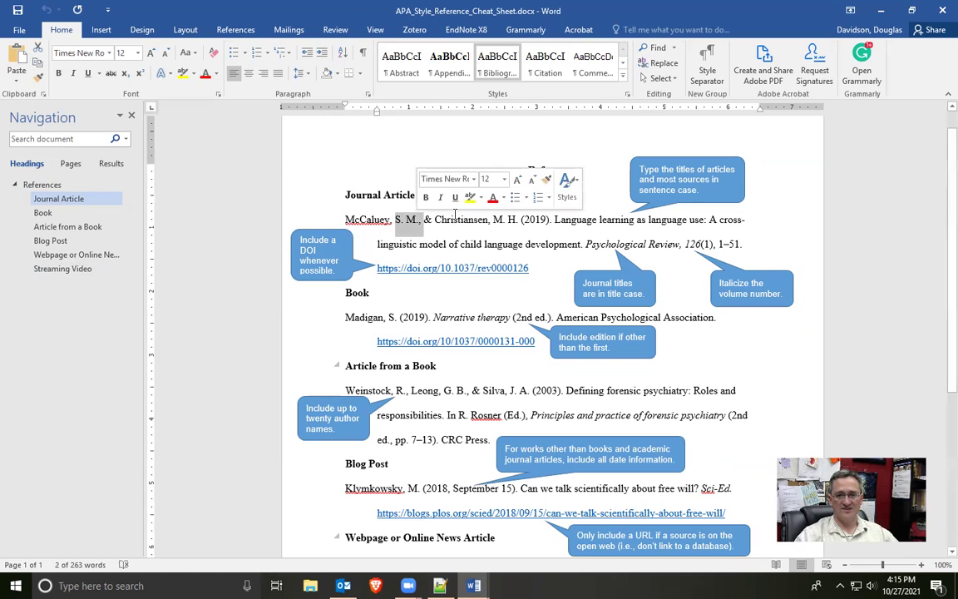
double_click(462, 220)
left_click(523, 221)
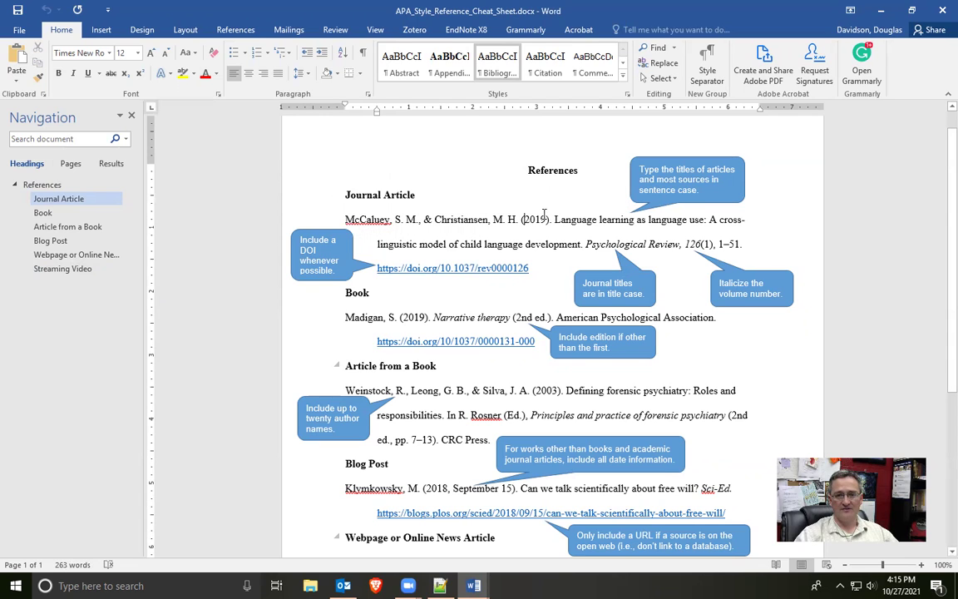
left_click_drag(523, 220, 541, 219)
left_click(556, 219)
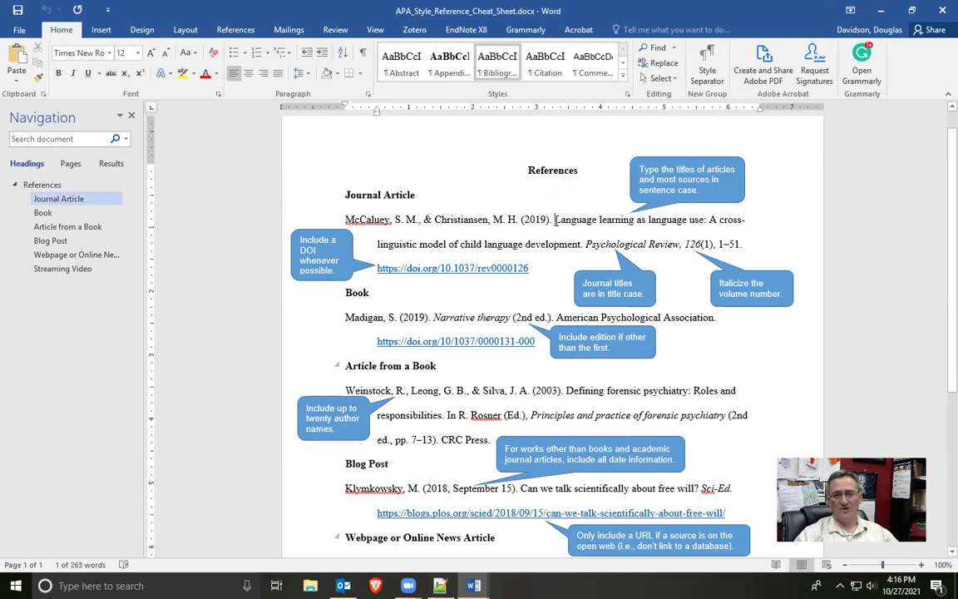
left_click_drag(556, 218, 581, 244)
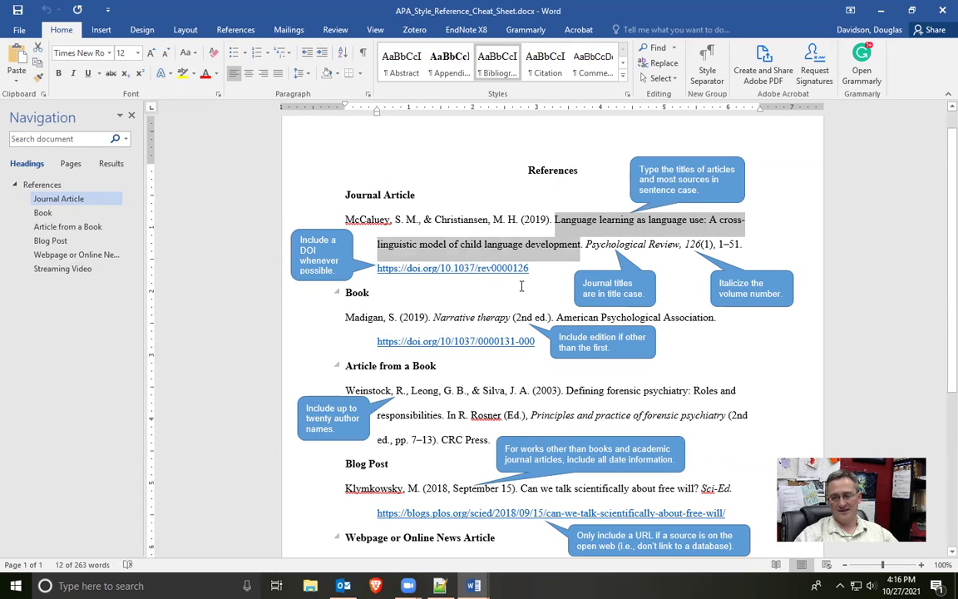
left_click(555, 219)
left_click_drag(557, 219, 552, 219)
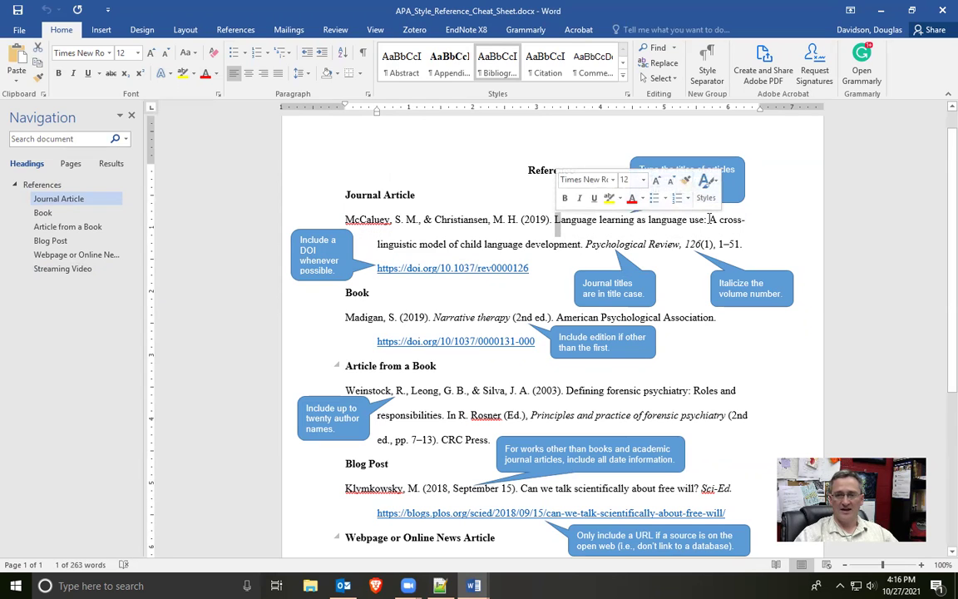
left_click_drag(708, 221, 713, 221)
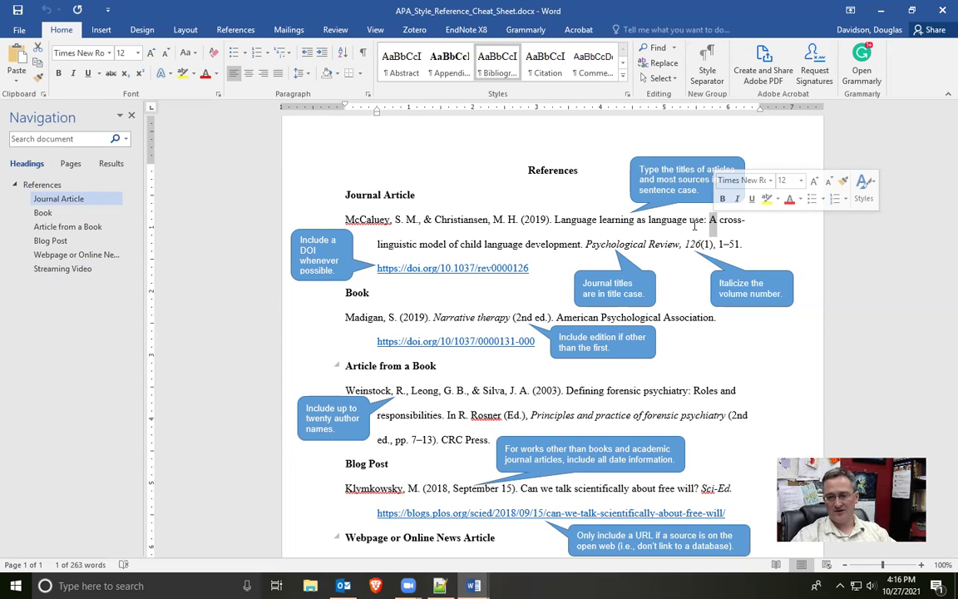
left_click_drag(555, 223, 587, 223)
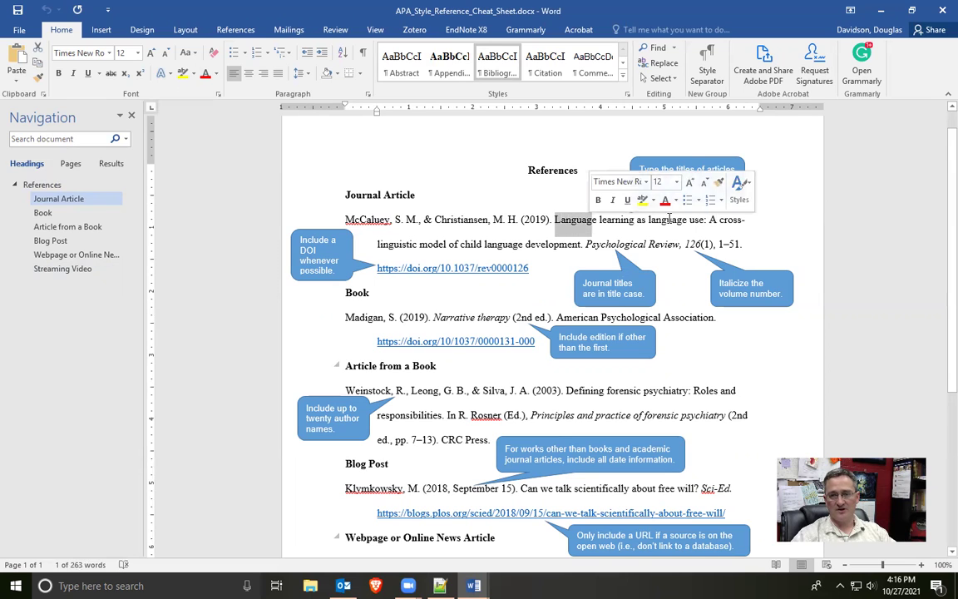
left_click_drag(710, 222, 718, 219)
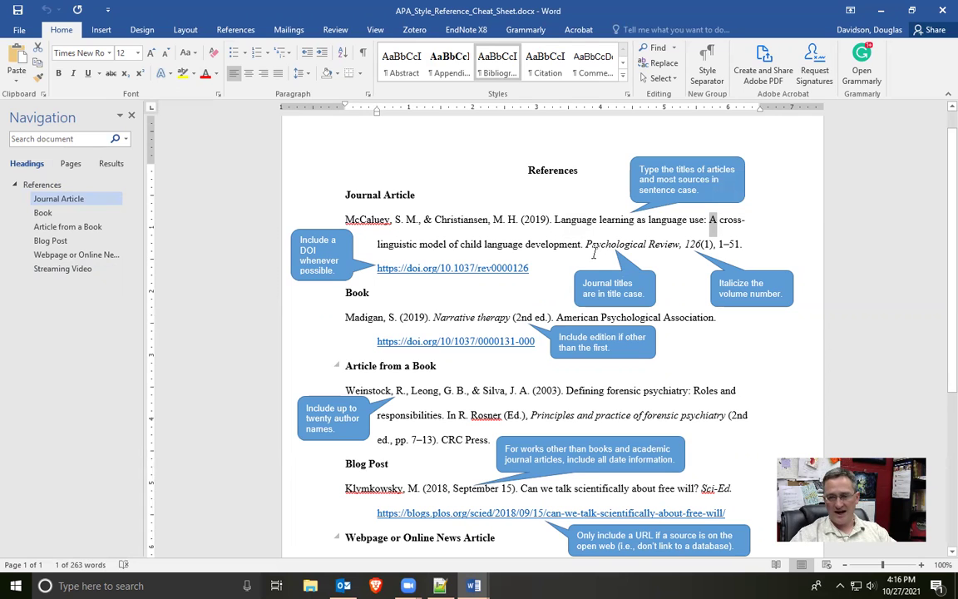
left_click(606, 259)
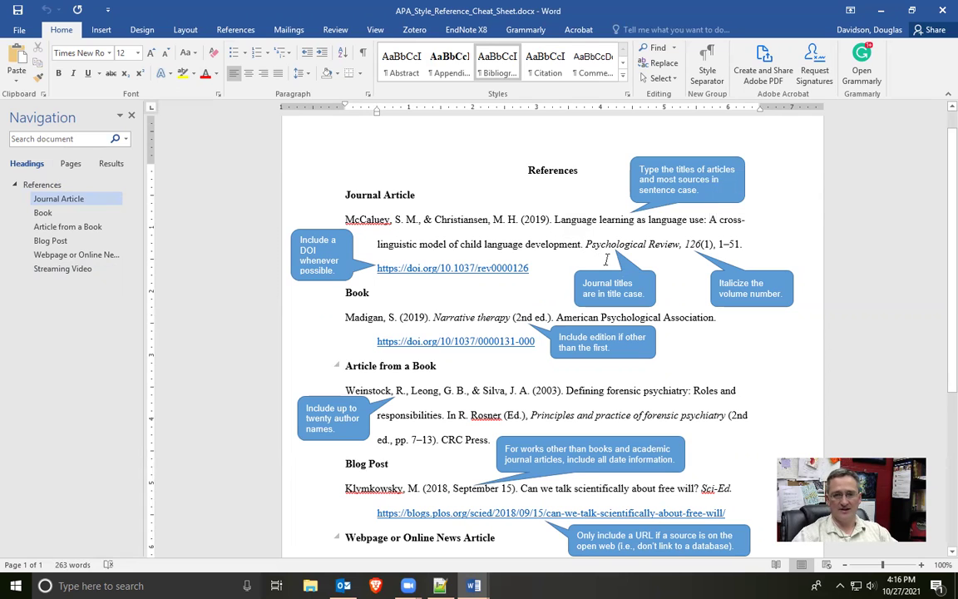
type("in Germany")
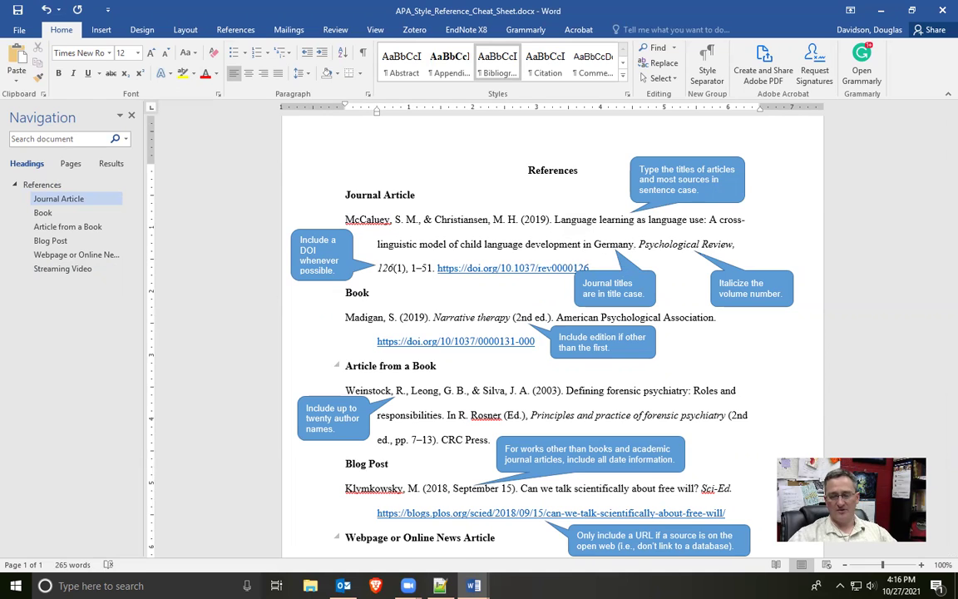
left_click_drag(594, 243, 637, 243)
key("Delete")
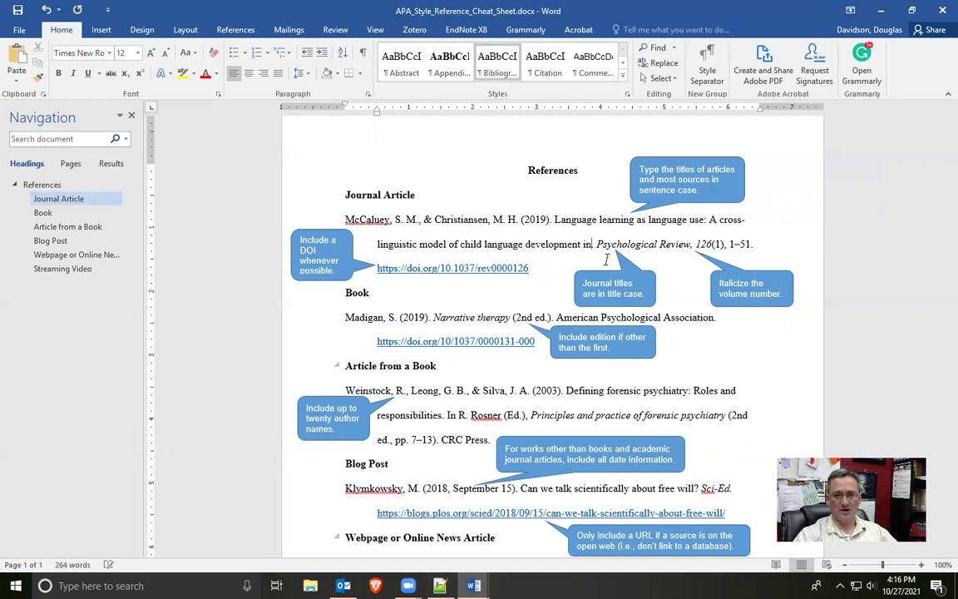
key("BackSpace")
key("BackSpace")
key("BackSpace")
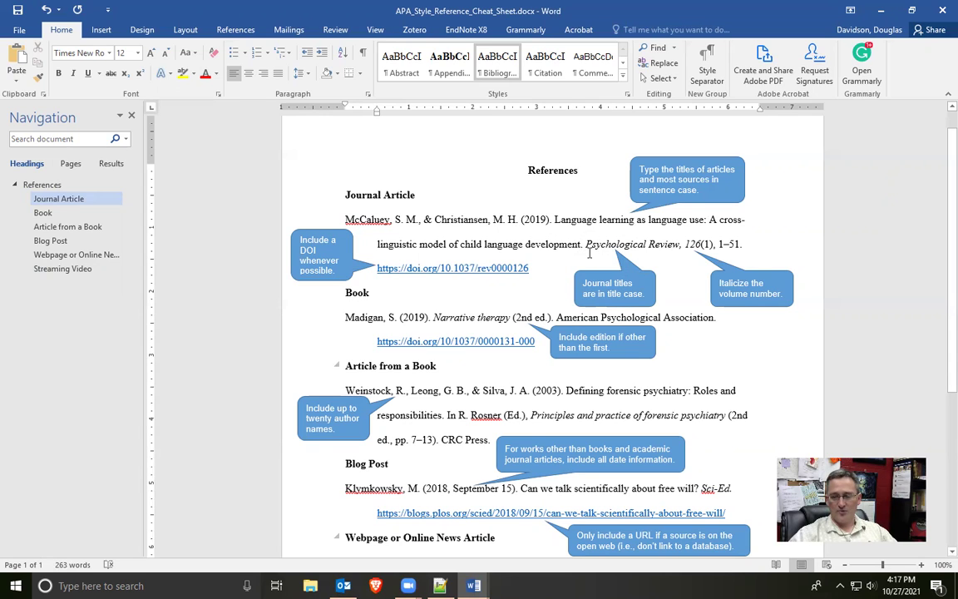
left_click_drag(586, 244, 671, 244)
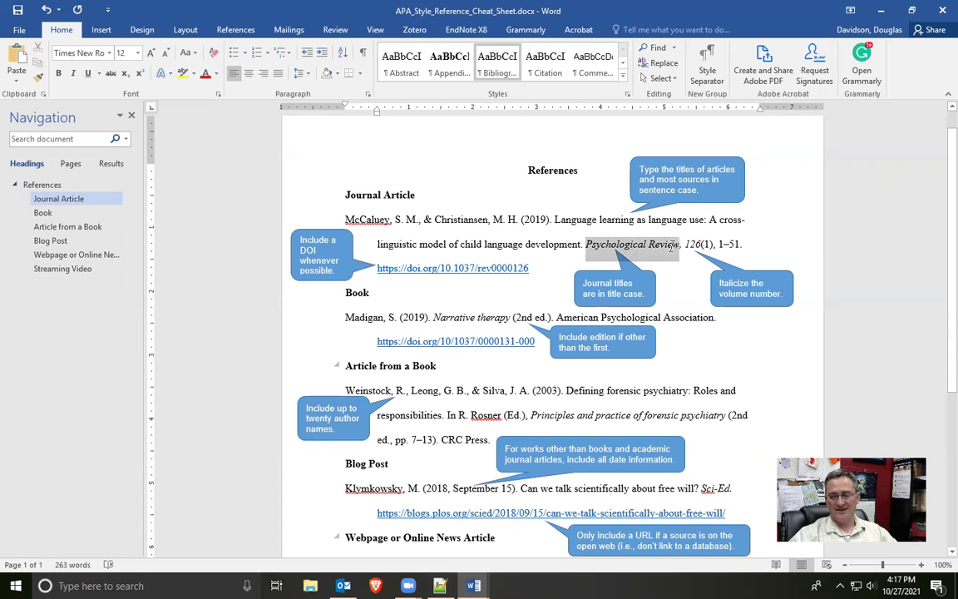
left_click(597, 246)
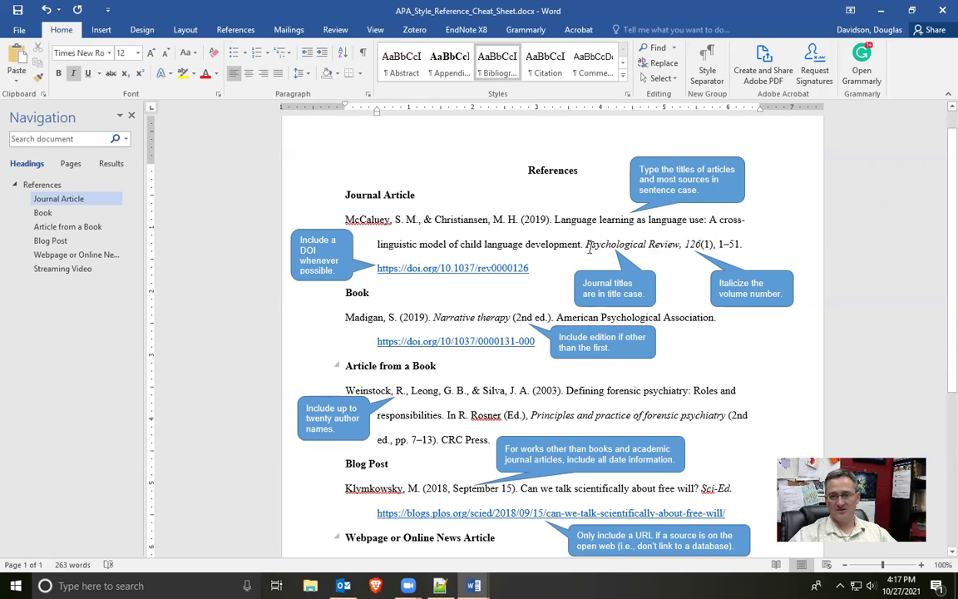
left_click_drag(648, 245, 654, 244)
left_click(615, 247)
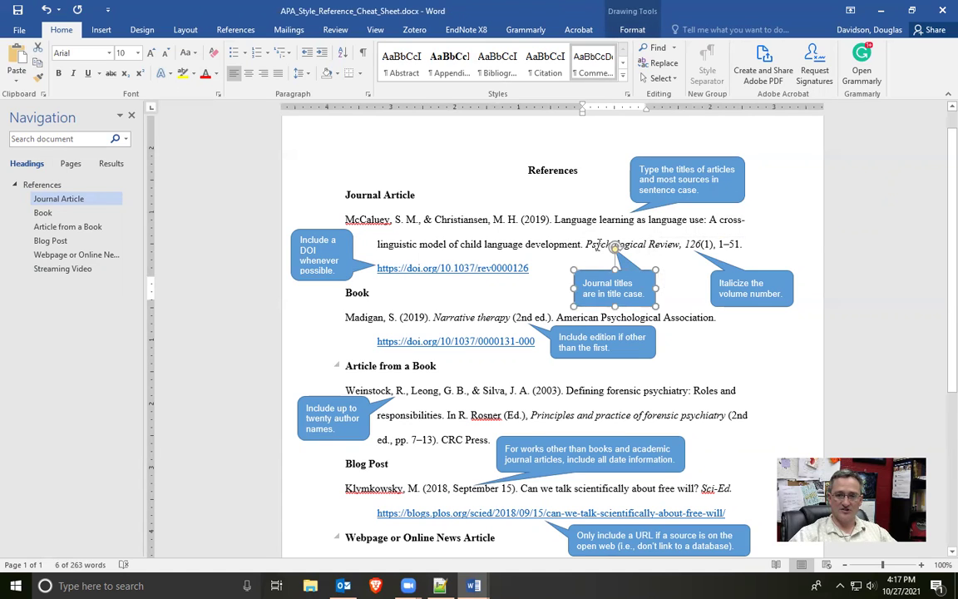
left_click(648, 241)
left_click_drag(648, 241, 679, 247)
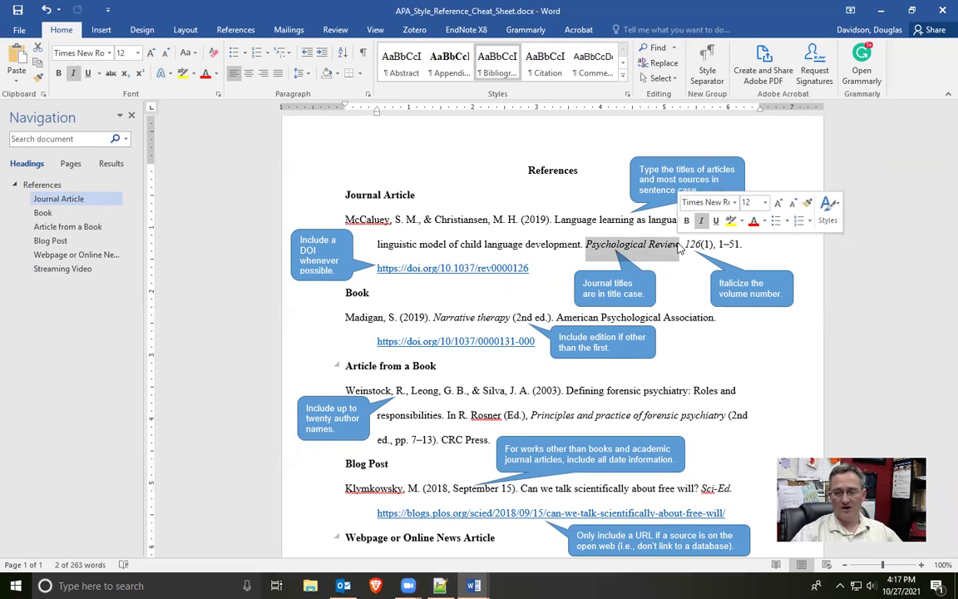
left_click(682, 246)
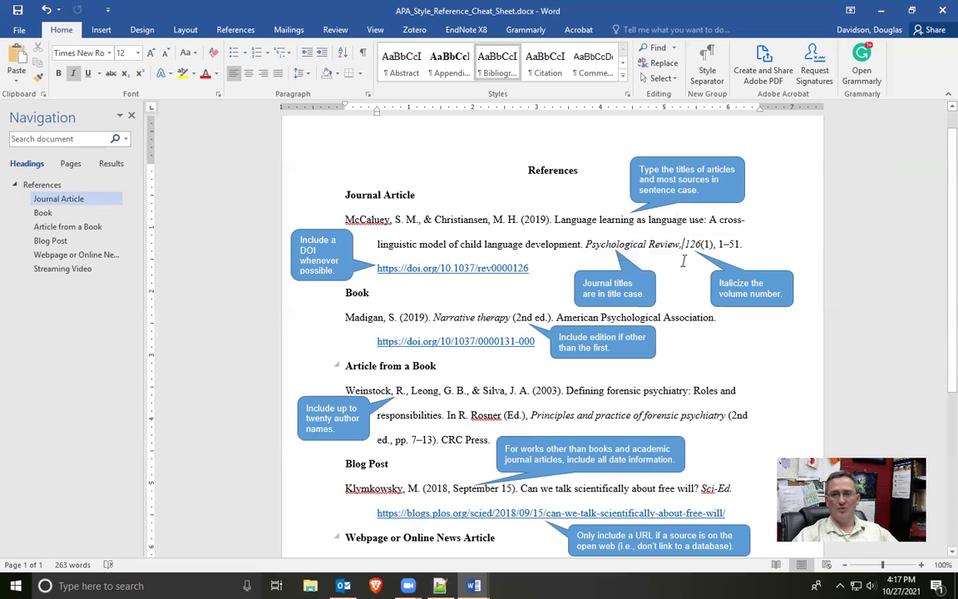
key("BackSpace")
type(",")
left_click_drag(685, 243, 699, 246)
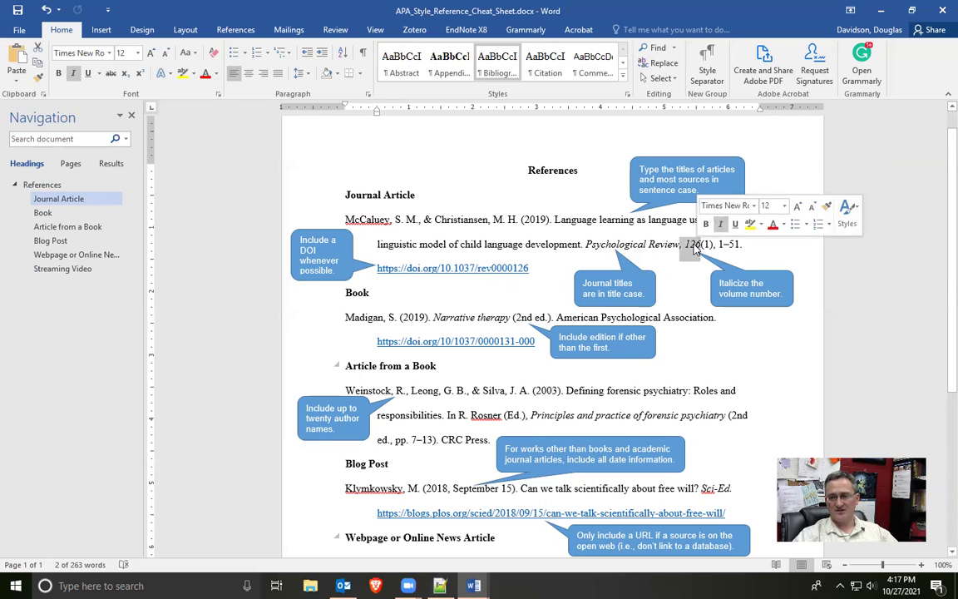
left_click_drag(701, 244, 711, 244)
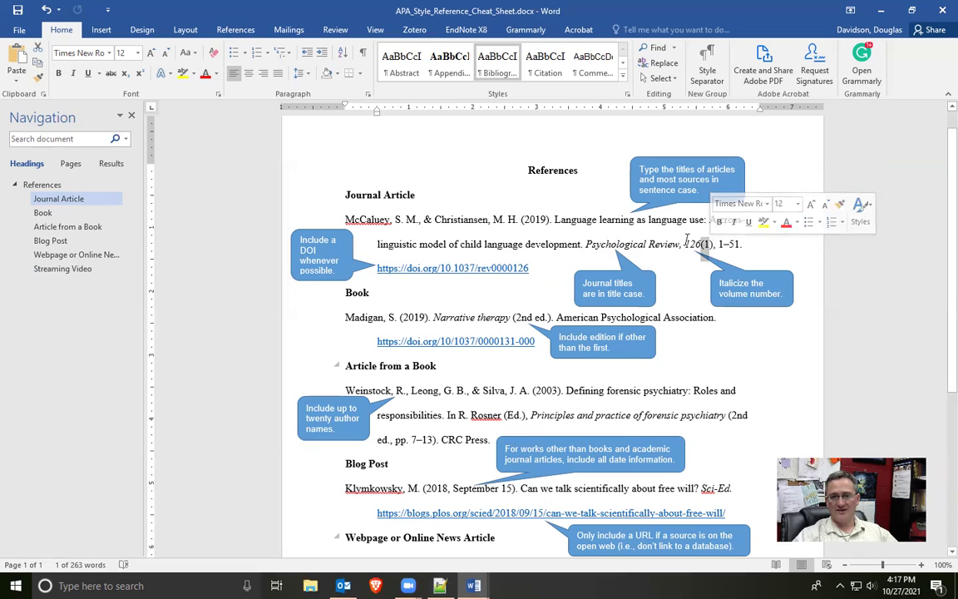
left_click(705, 244)
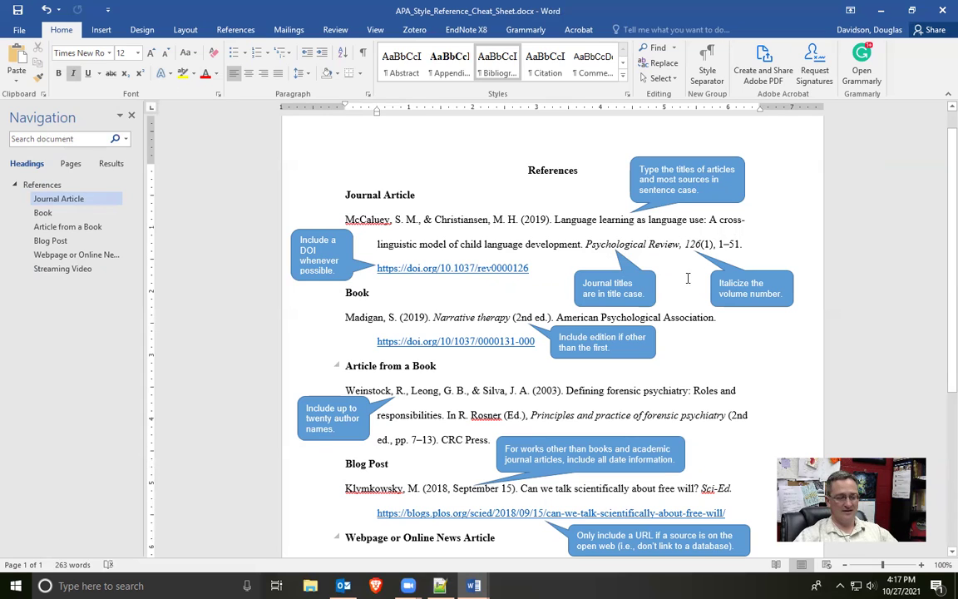
key("ctrl+i")
key("shift+Right")
key("shift+Right")
key("shift+Right")
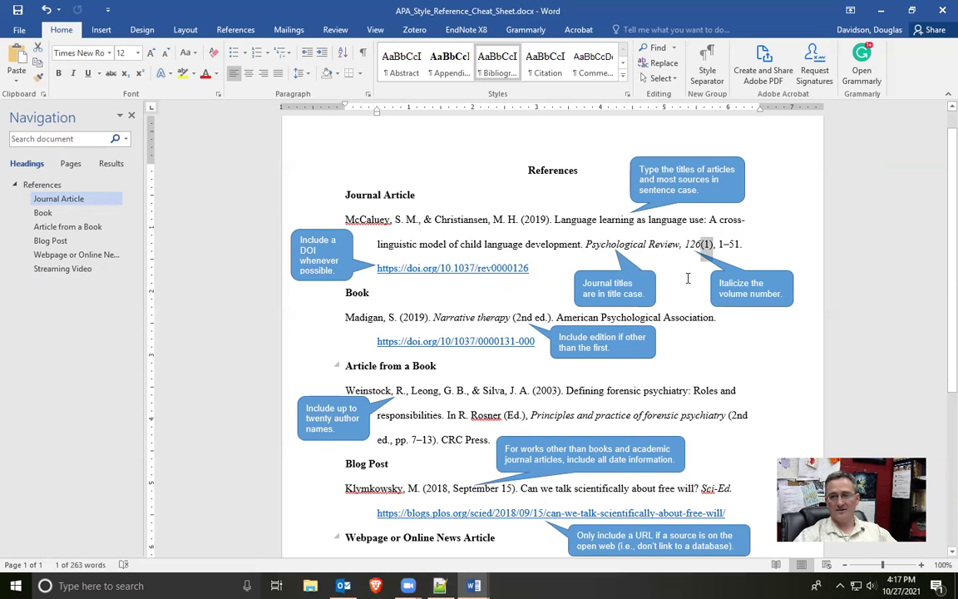
key("Left")
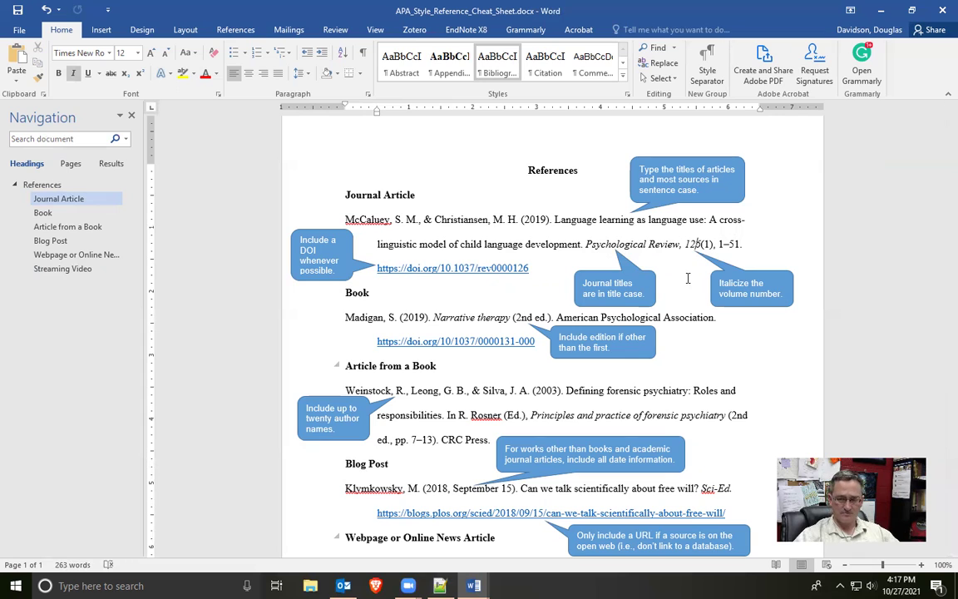
key("Left")
key("Left")
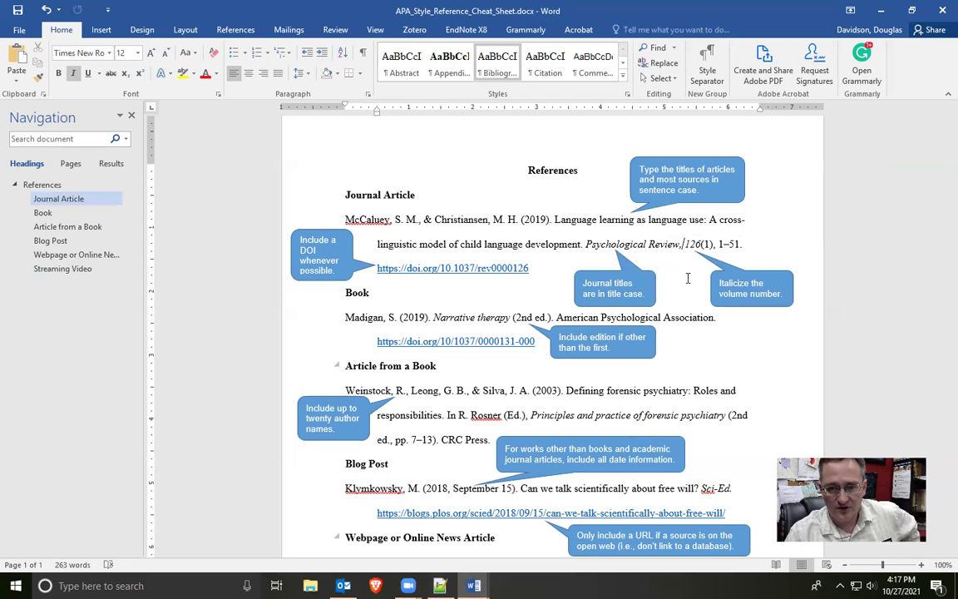
key("Right")
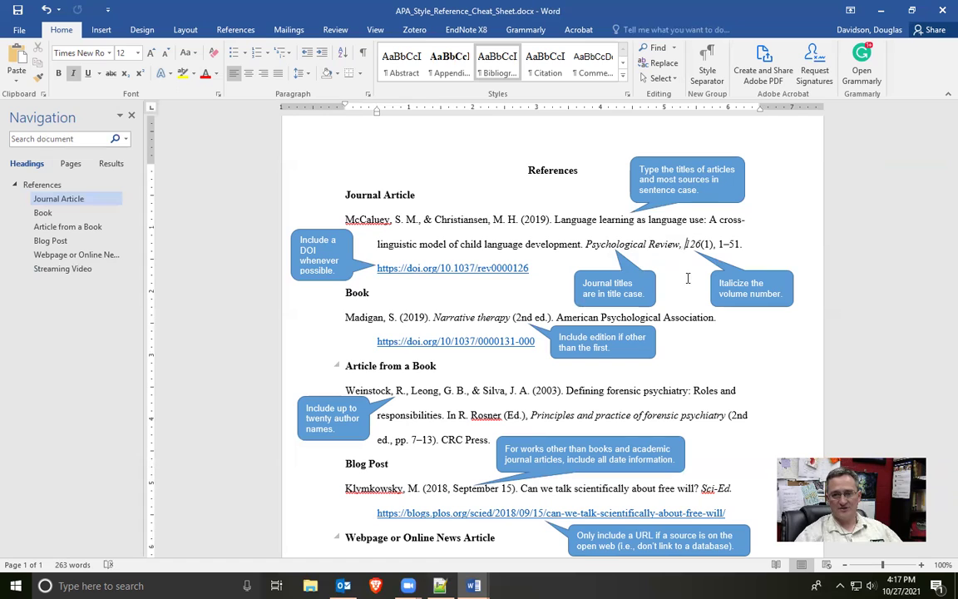
key("shift+Right")
key("shift+Right")
key("shift+Right")
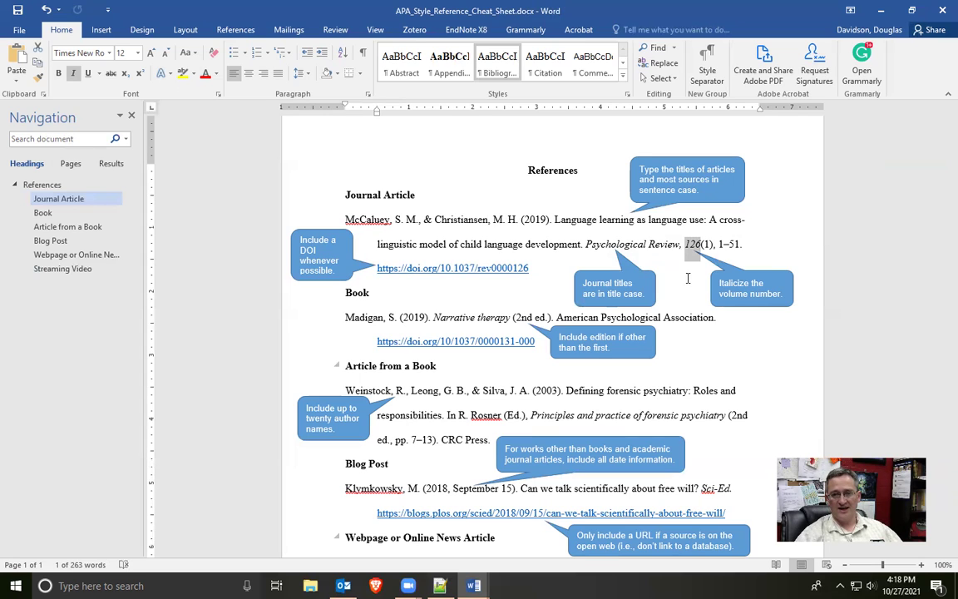
key("Right")
key("Right")
key("Right")
key("Up")
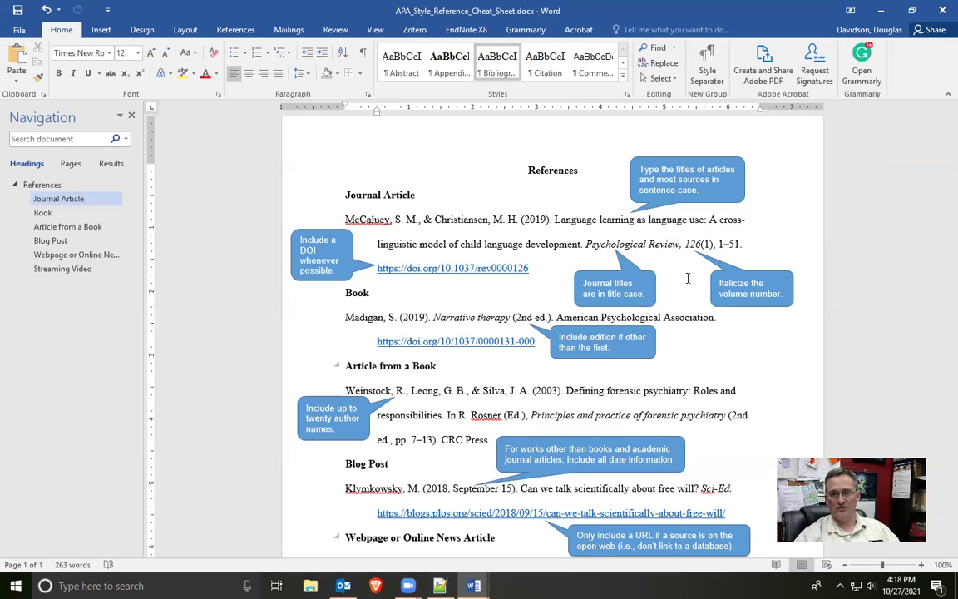
Add a period after the page range 1–51, then move to the DOI line.
key("Right")
key("Right")
key("Right")
key("Right")
key("Right")
key("Right")
key("Right")
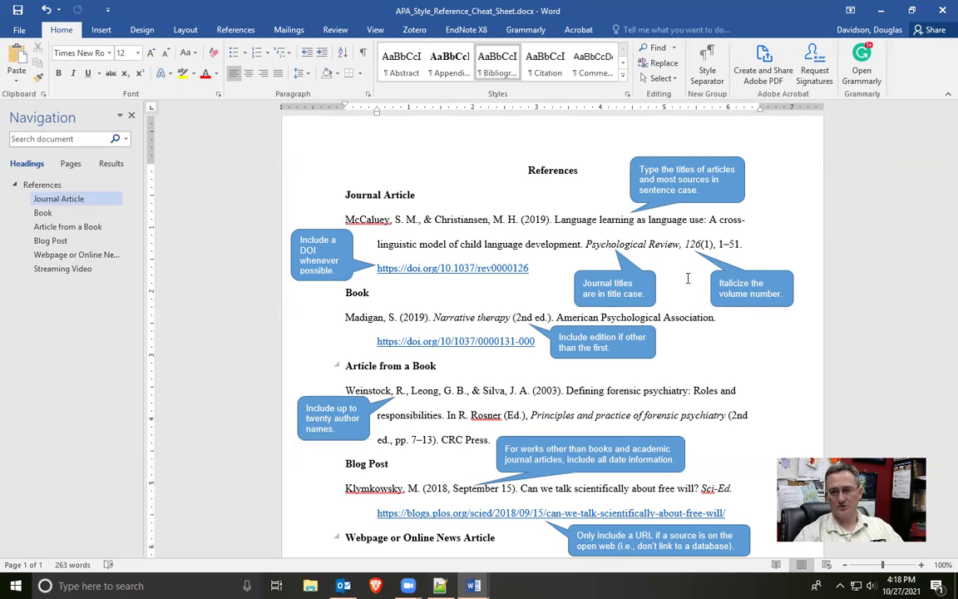
key("Left")
key("Left")
key("Left")
key("Left")
key("Left")
key("Left")
key("Left")
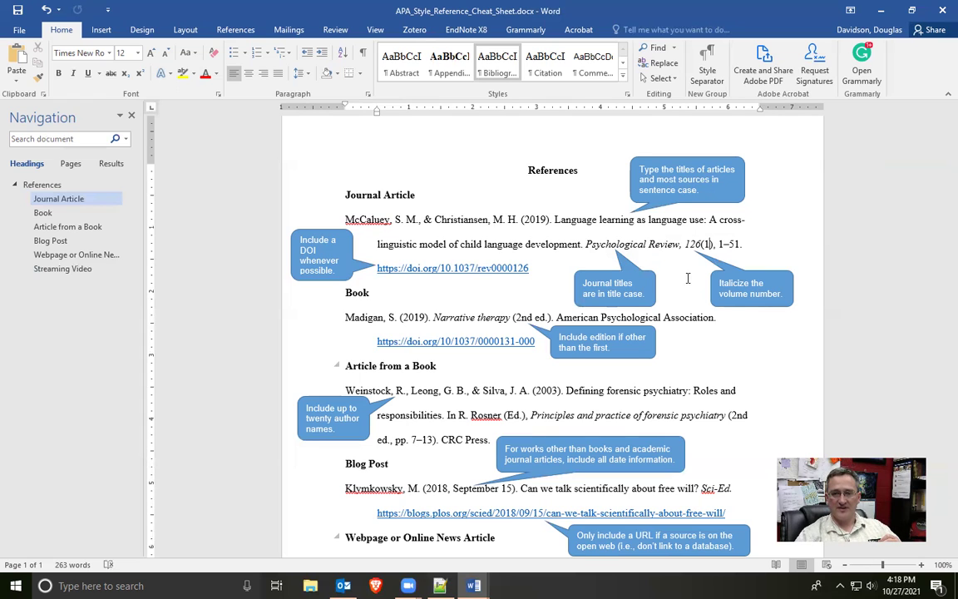
key("Right")
key("Right")
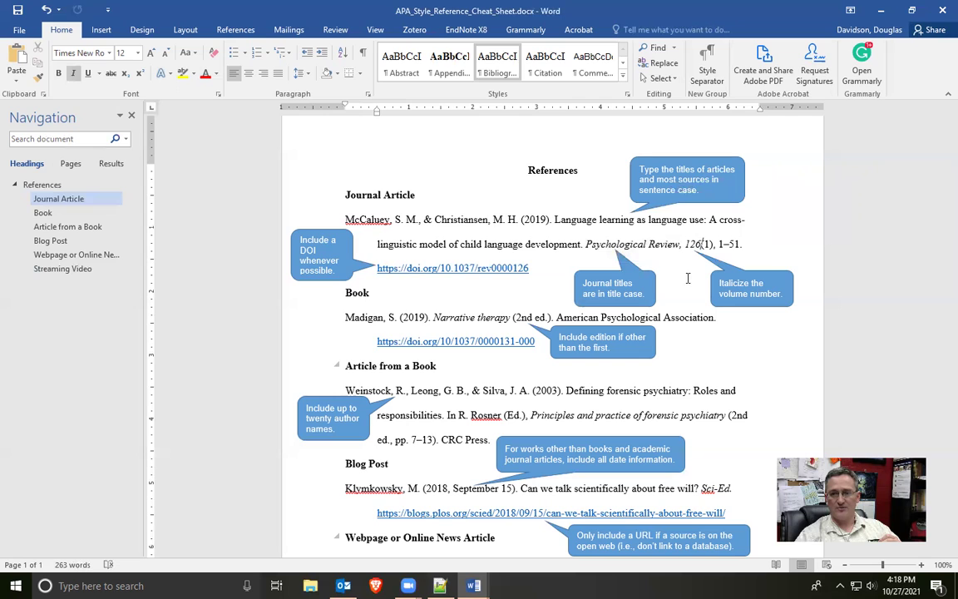
key("Right")
key("Right")
key("Right")
key("Right")
key("Right")
key("Right")
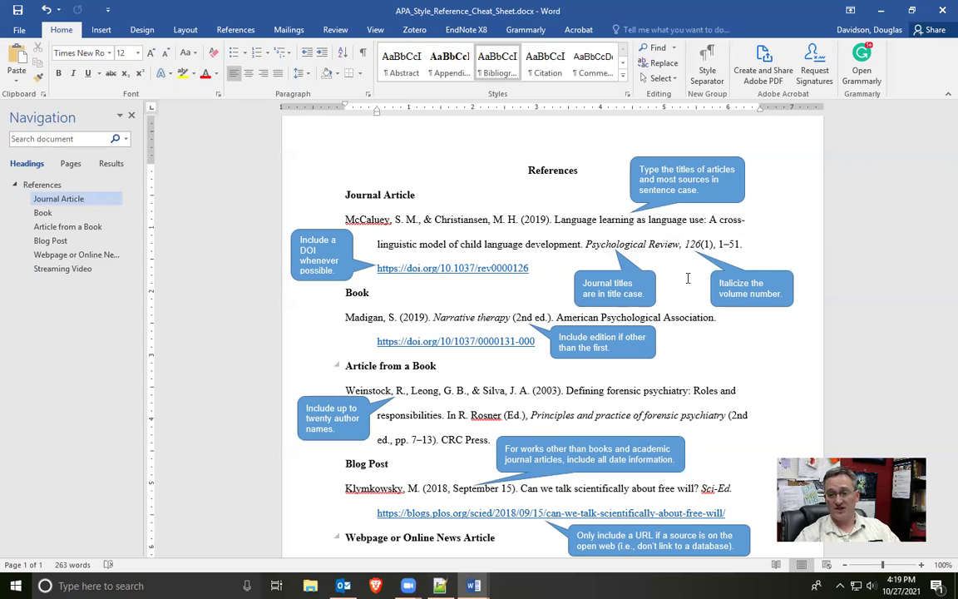
type(".")
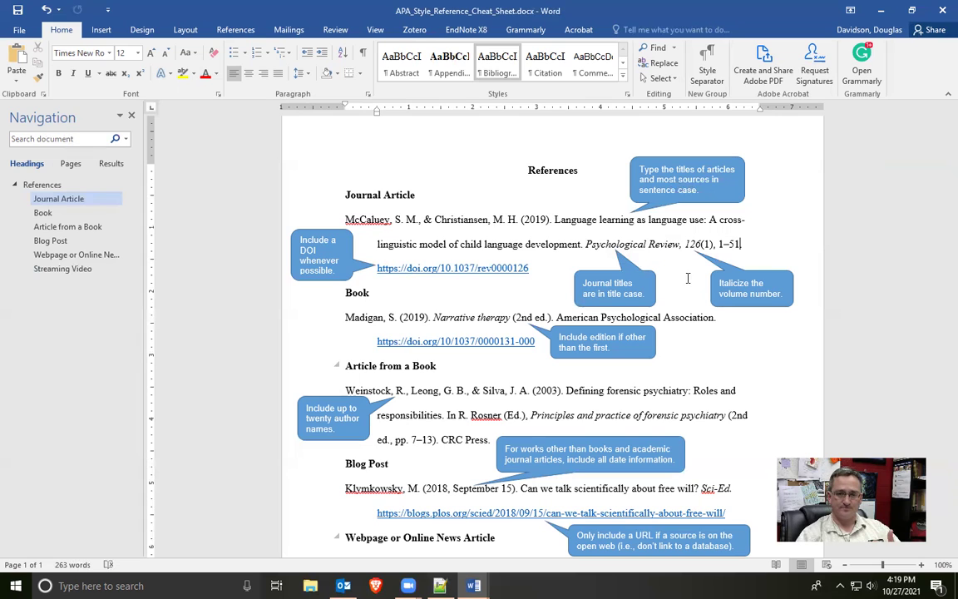
key("Down")
key("Home")
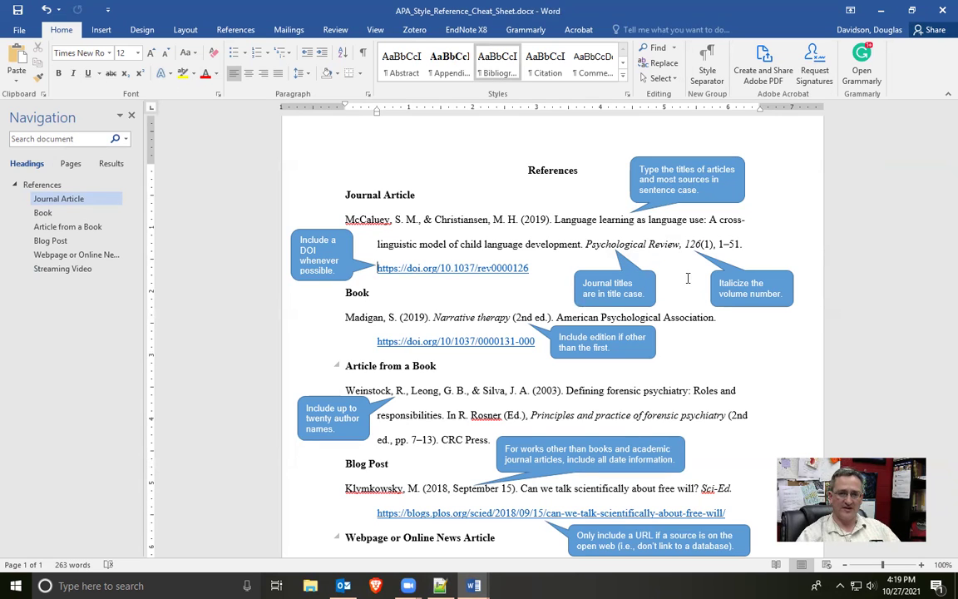
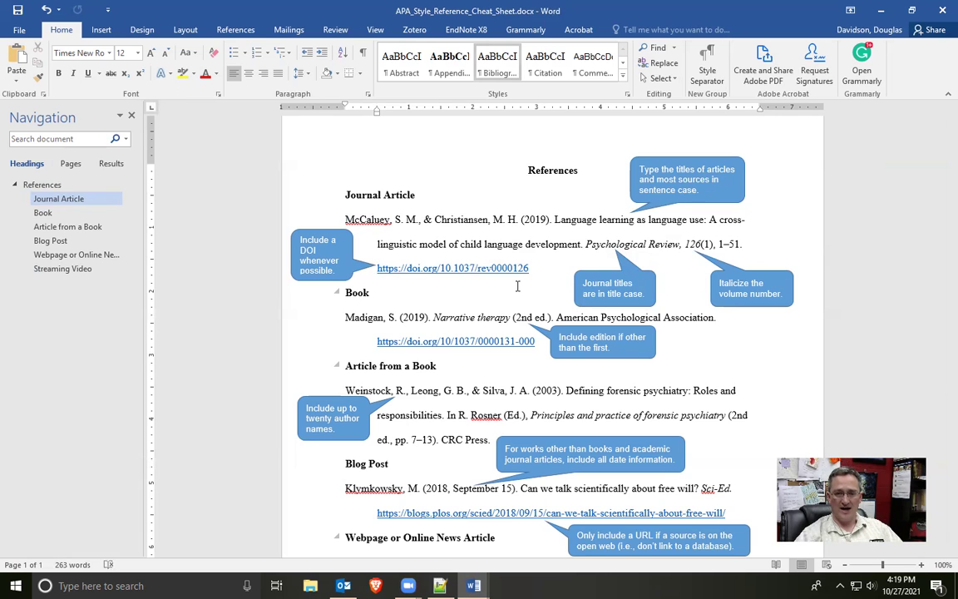
left_click_drag(534, 271, 378, 271)
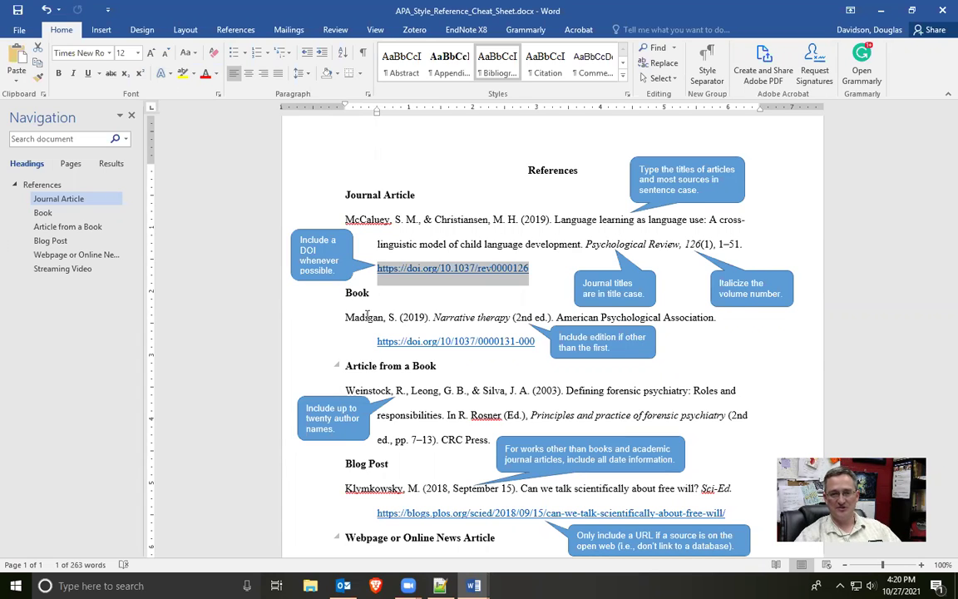
left_click(546, 280)
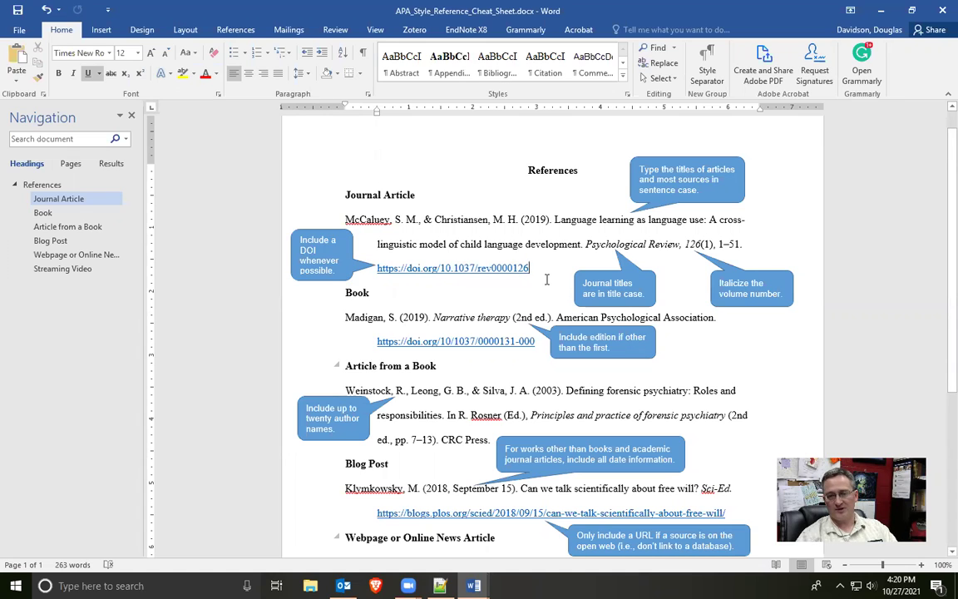
type(".")
key("BackSpace")
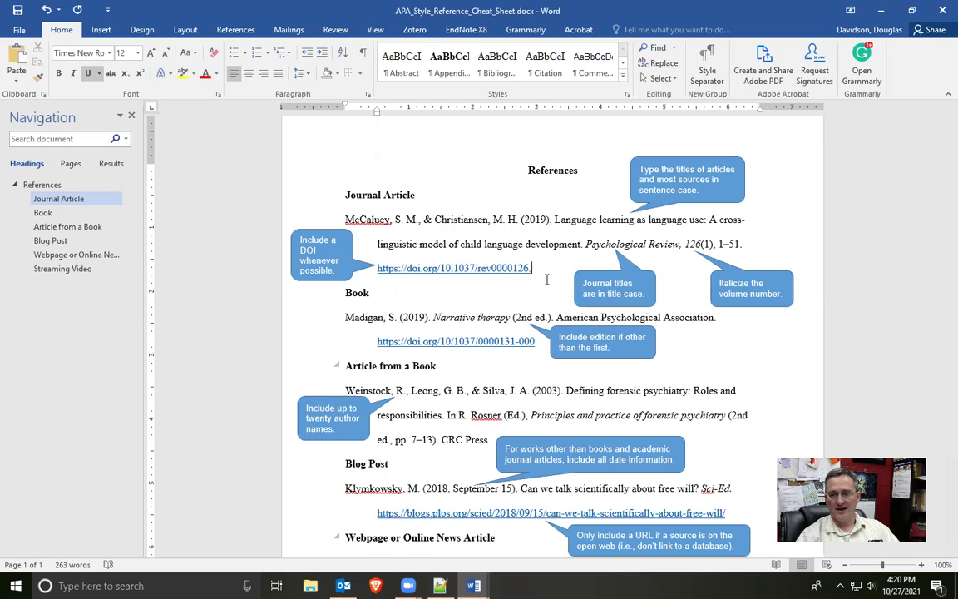
key("BackSpace")
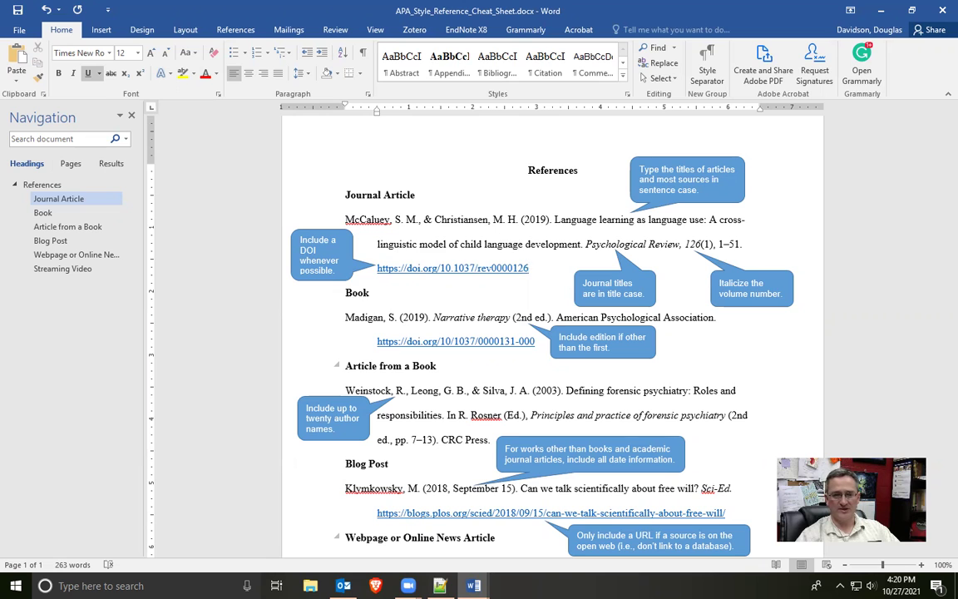
scroll(323, 226, "down", 3)
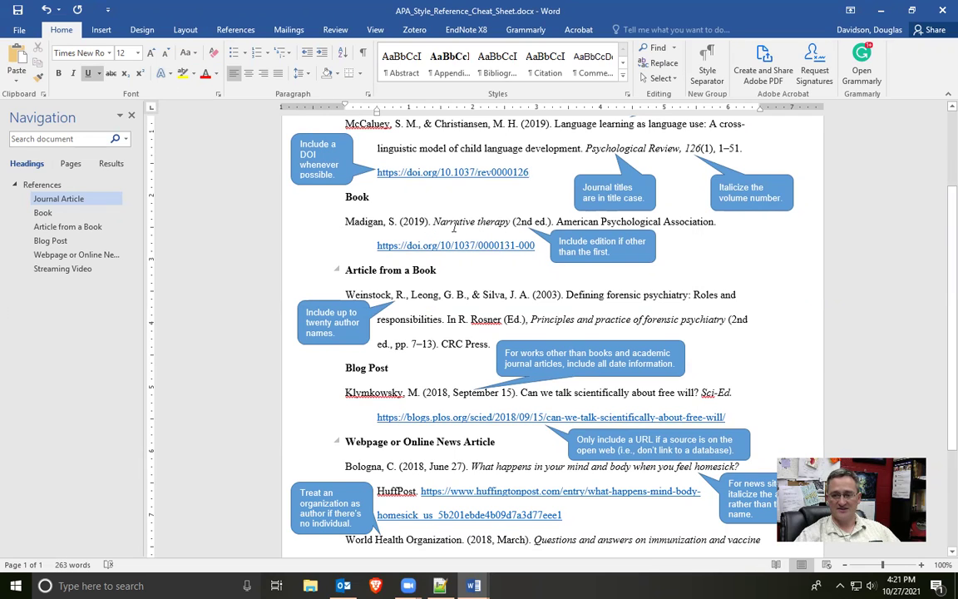
left_click_drag(512, 221, 549, 221)
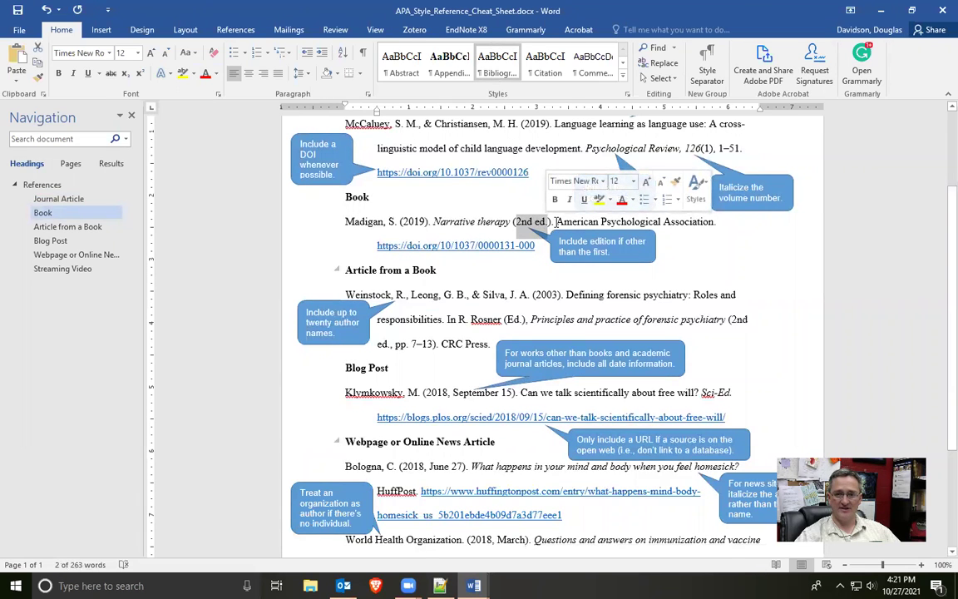
left_click_drag(556, 221, 711, 222)
left_click(740, 239)
key("BackSpace")
type("; Wolter")
type("s-Kluw")
type("er")
key("BackSpace")
key("BackSpace")
key("BackSpace")
key("BackSpace")
key("BackSpace")
key("BackSpace")
key("BackSpace")
key("BackSpace")
key("BackSpace")
key("BackSpace")
key("BackSpace")
key("BackSpace")
key("BackSpace")
key("BackSpace")
key("BackSpace")
key("BackSpace")
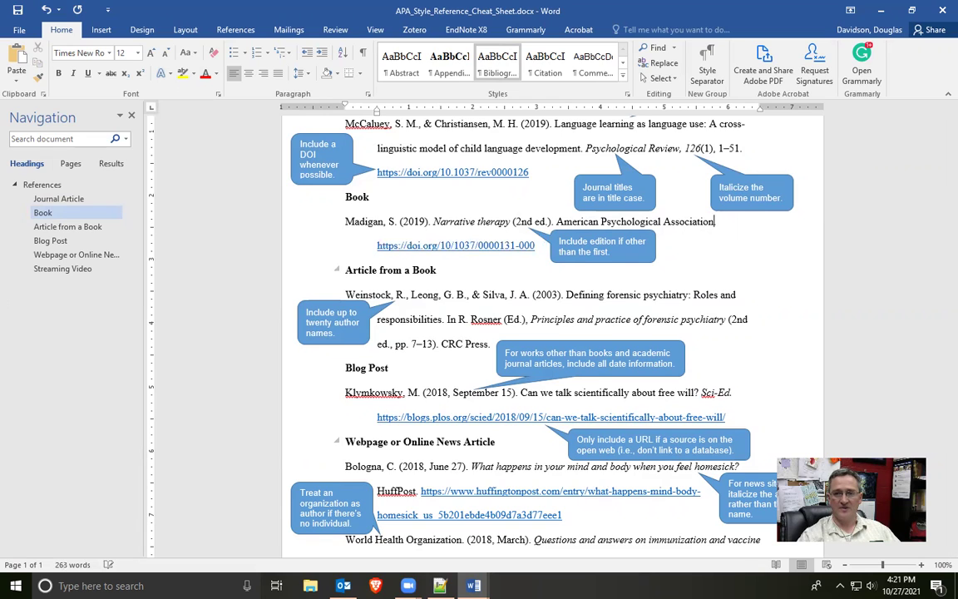
type(".")
key("Right")
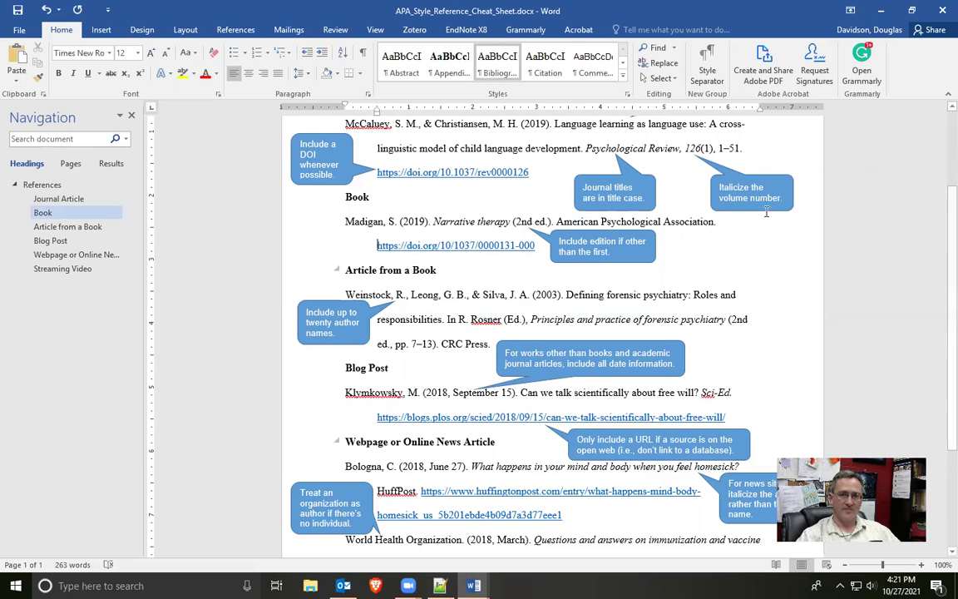
scroll(333, 215, "down", 1)
scroll(333, 215, "down", 1)
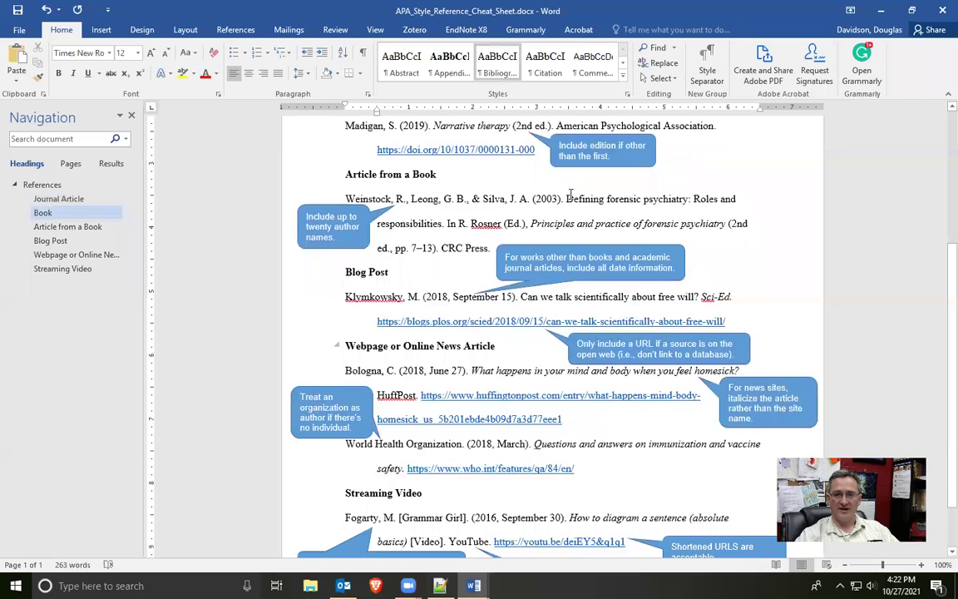
left_click_drag(565, 198, 445, 226)
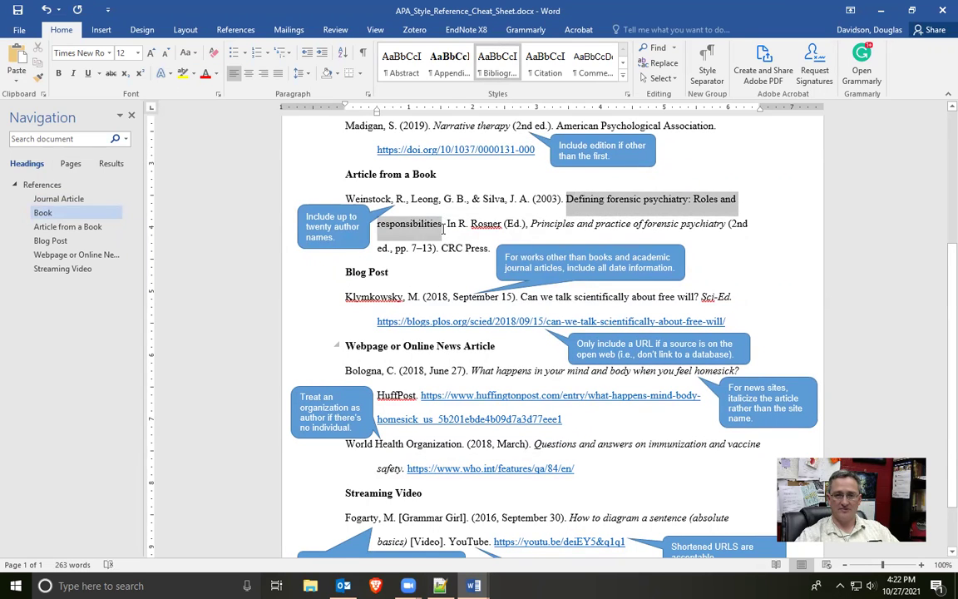
left_click(453, 223)
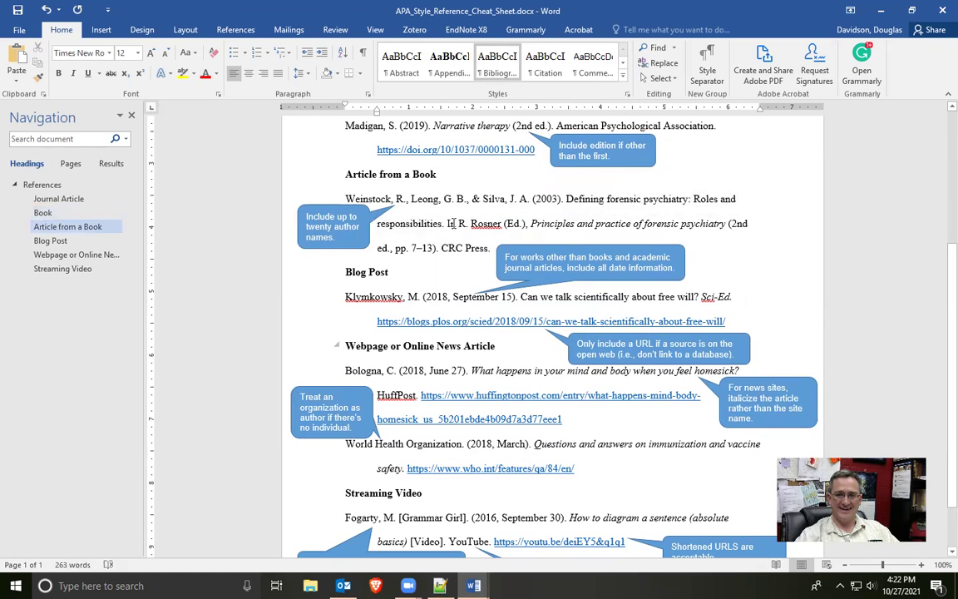
left_click_drag(457, 223, 502, 223)
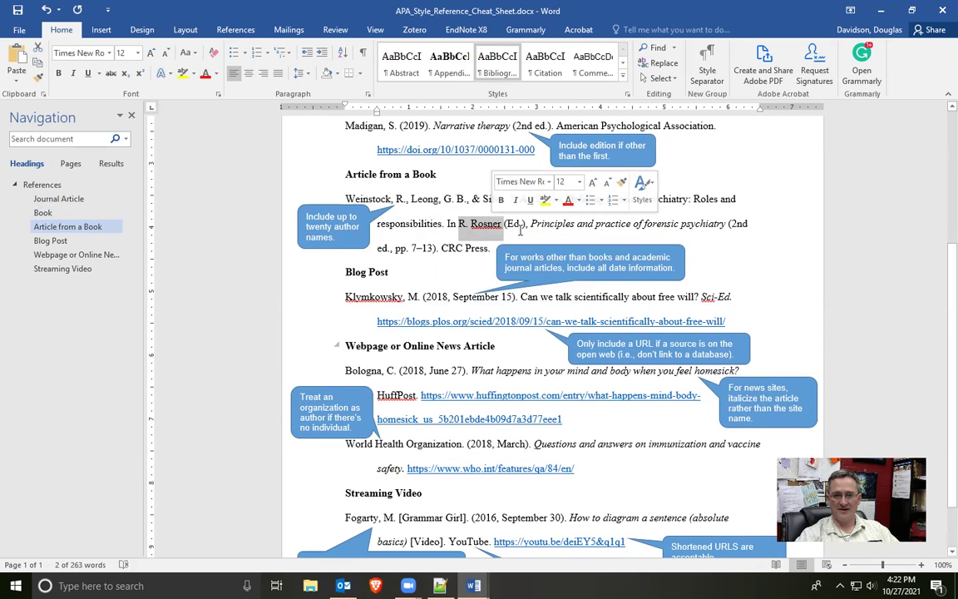
scroll(518, 249, "up", 1)
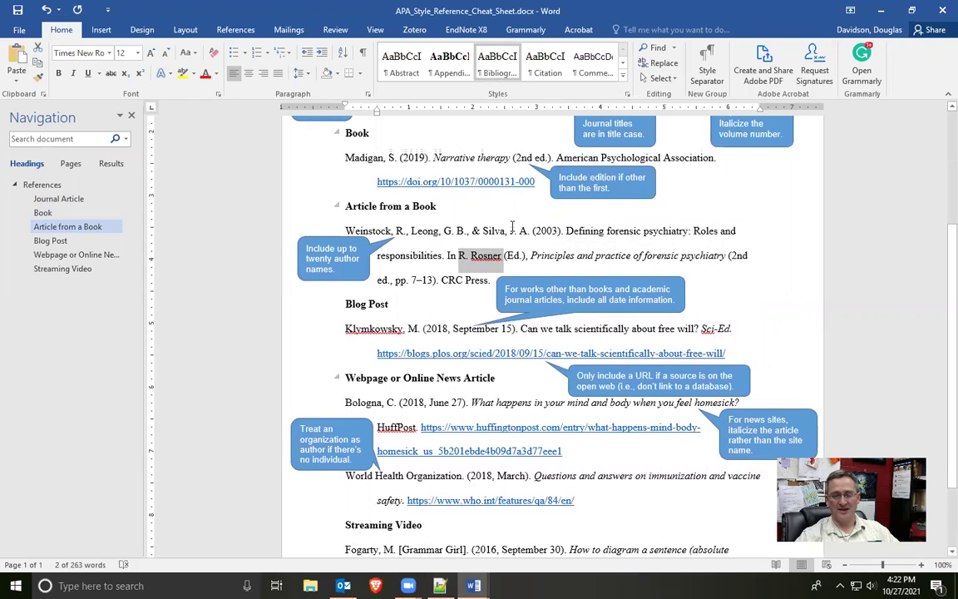
left_click_drag(530, 257, 708, 263)
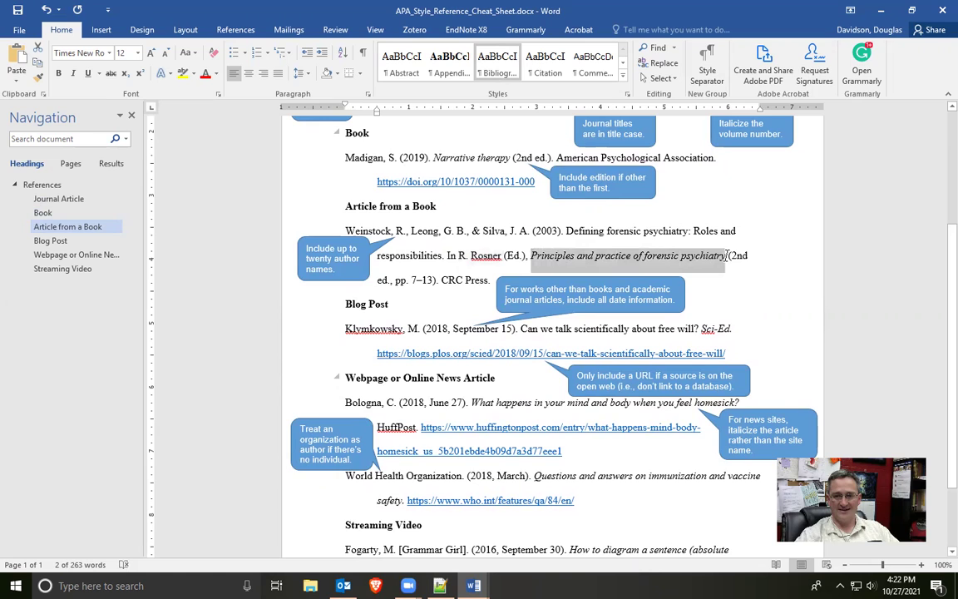
left_click(728, 257)
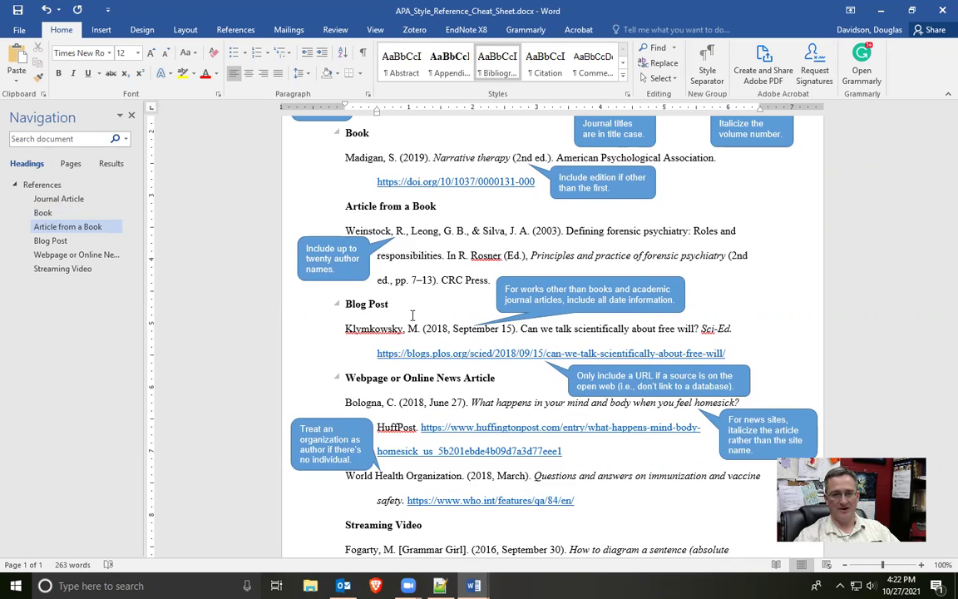
scroll(411, 315, "down", 1)
scroll(384, 247, "down", 3)
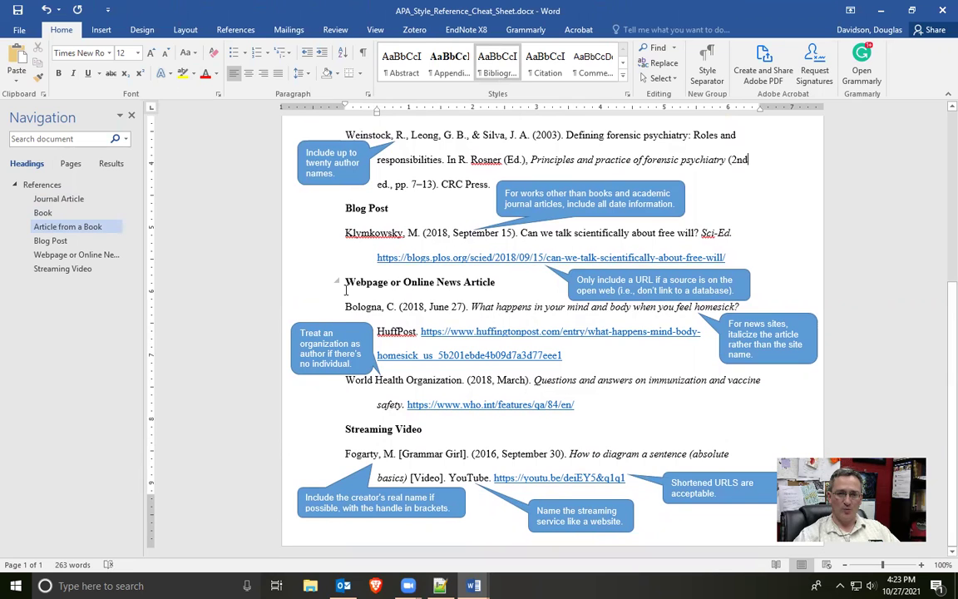
left_click_drag(328, 281, 497, 282)
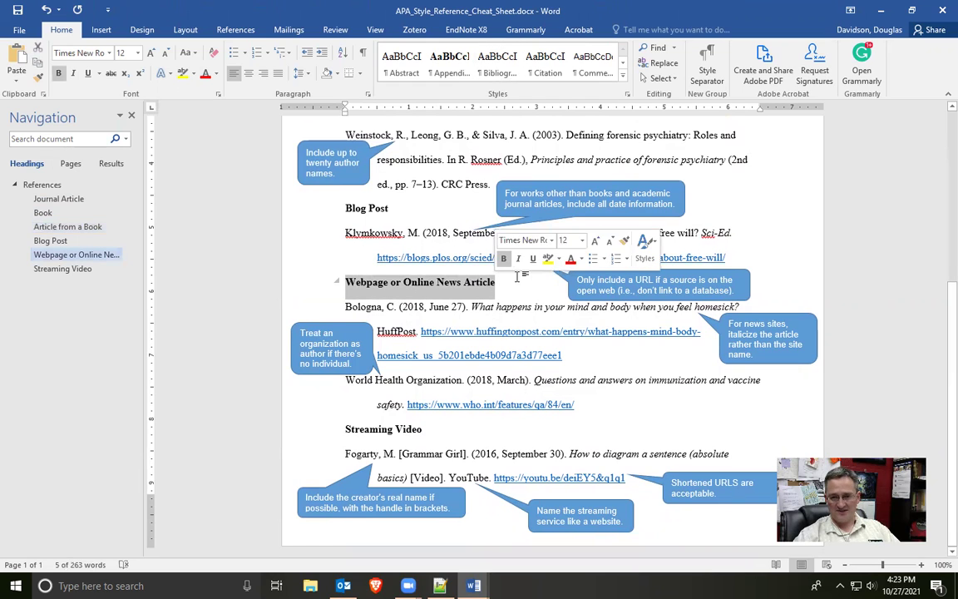
left_click(389, 213)
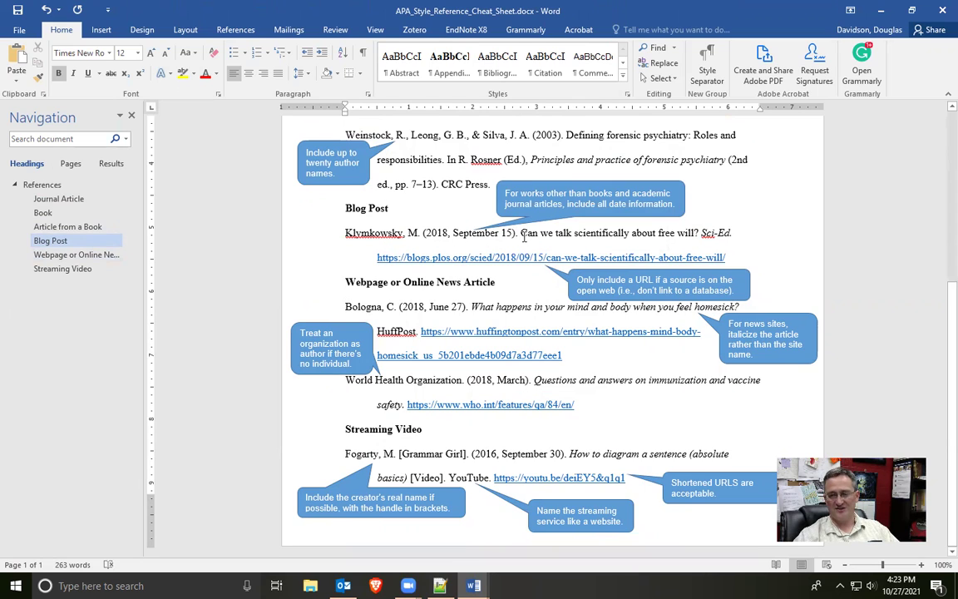
left_click_drag(521, 235, 699, 226)
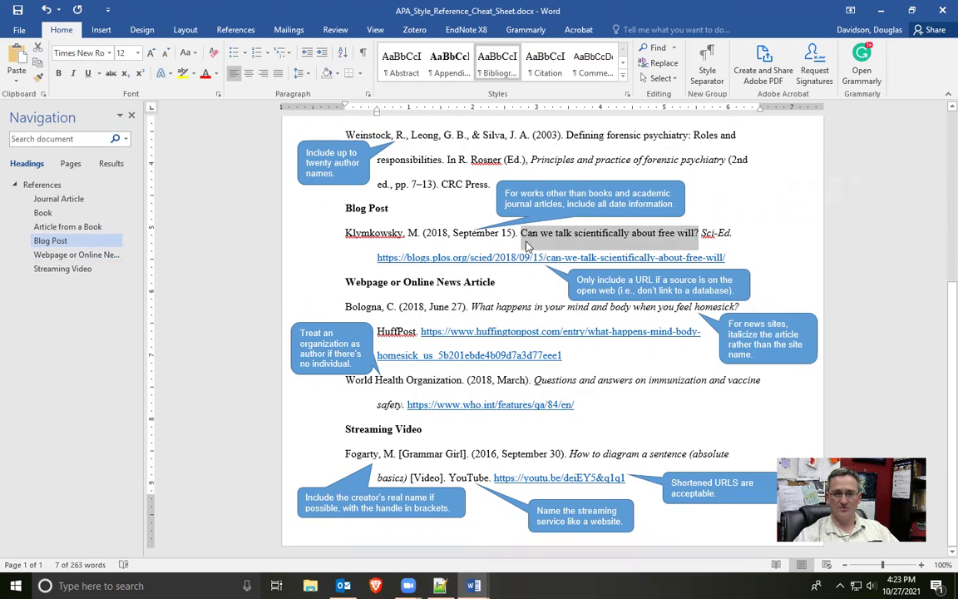
left_click(670, 239)
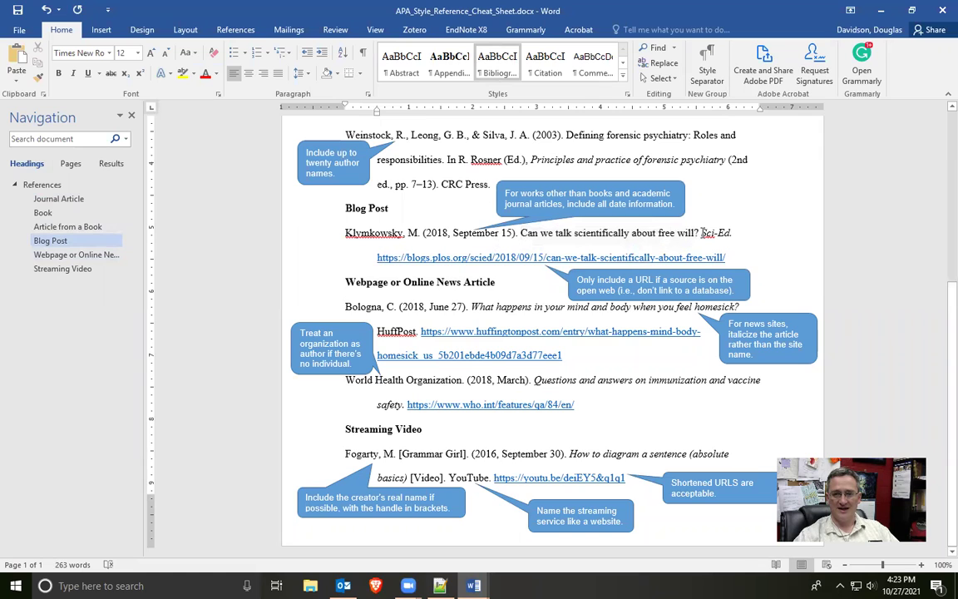
left_click_drag(701, 234, 730, 225)
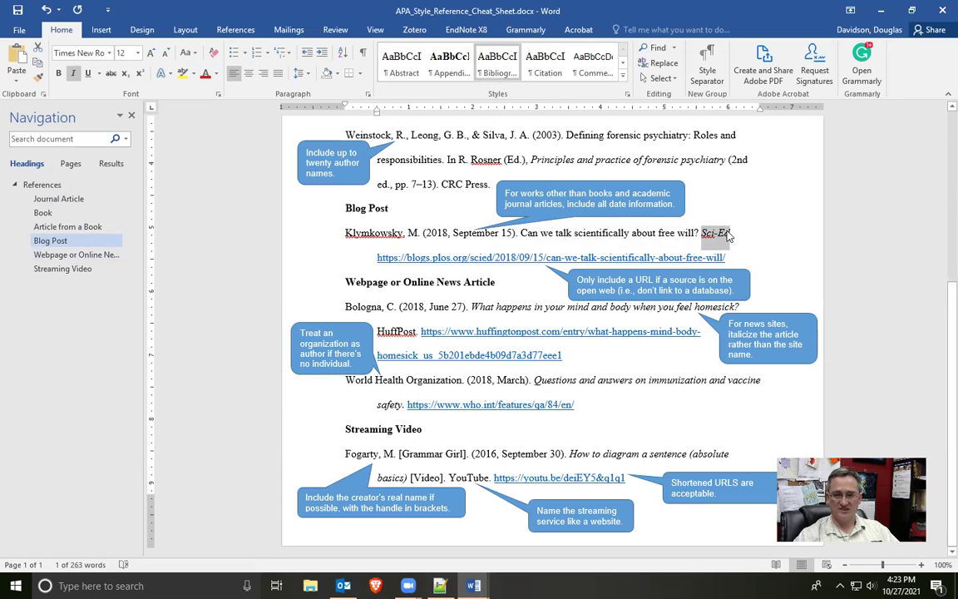
left_click(371, 305)
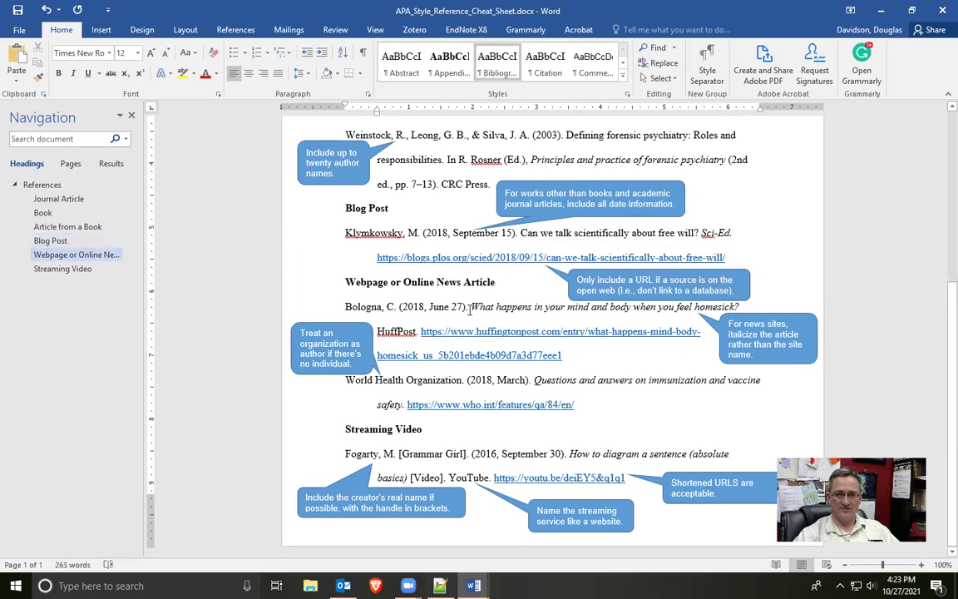
left_click_drag(472, 306, 566, 306)
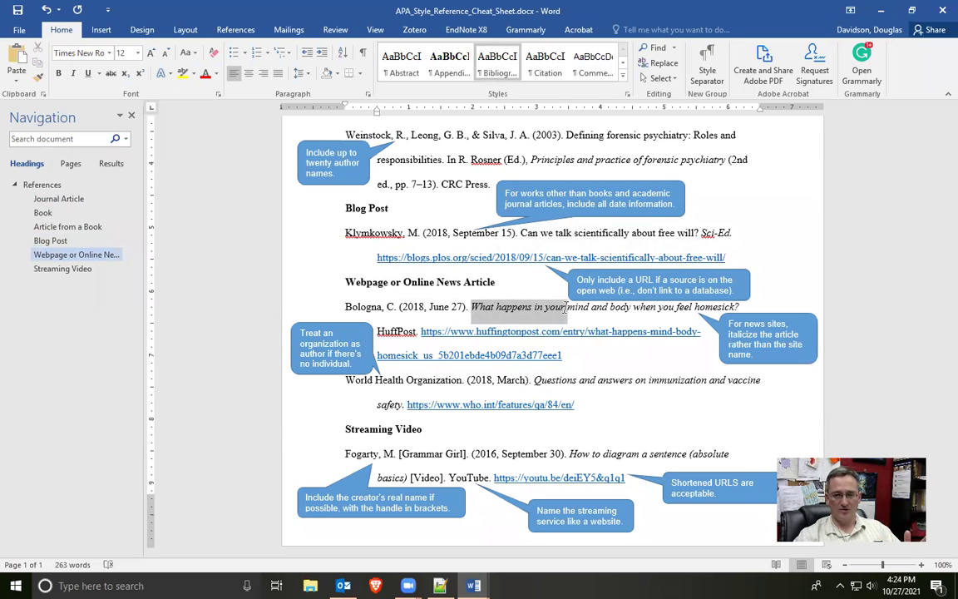
left_click_drag(566, 307, 566, 307)
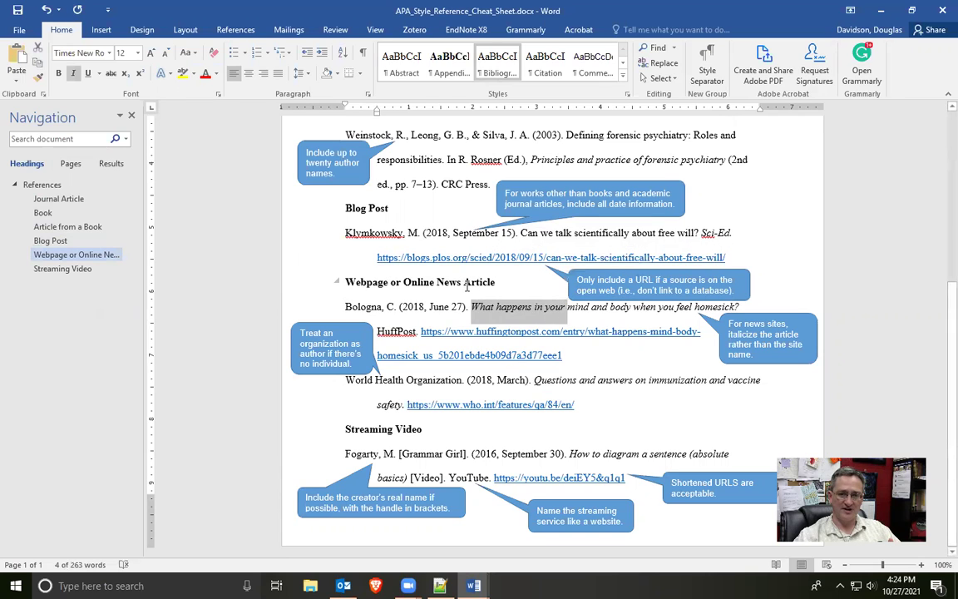
left_click(466, 285)
left_click_drag(471, 307, 739, 308)
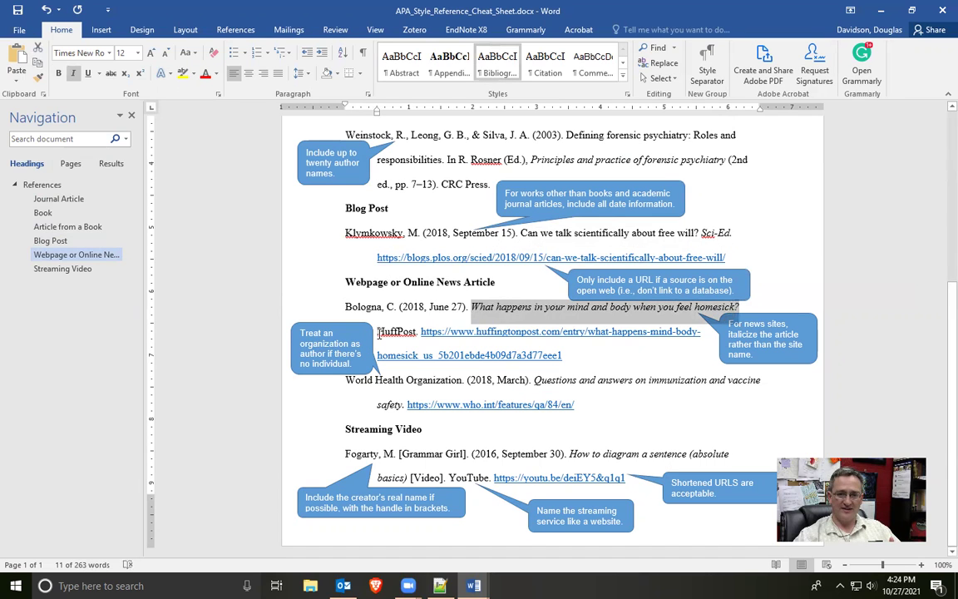
left_click_drag(378, 331, 417, 333)
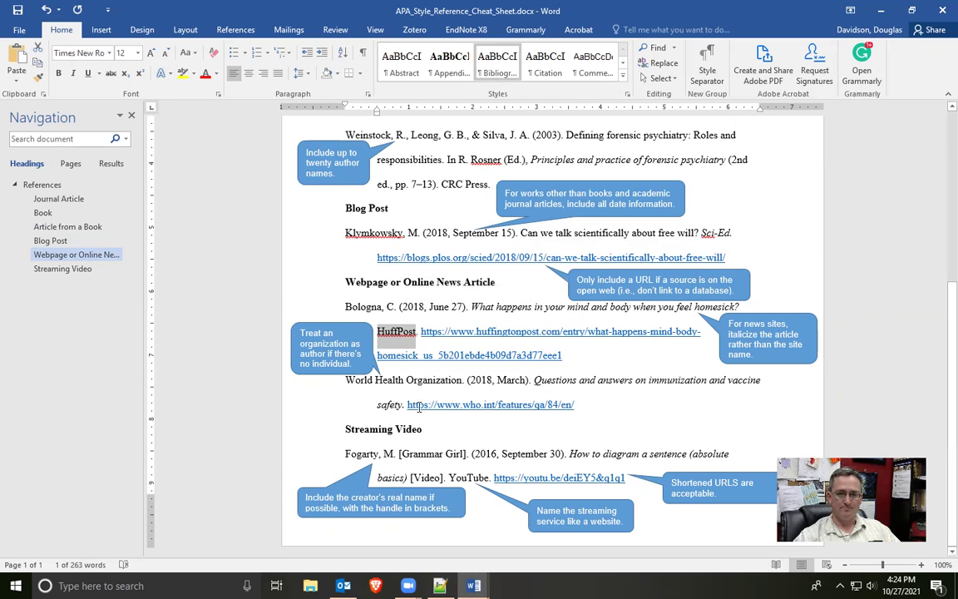
left_click(385, 307)
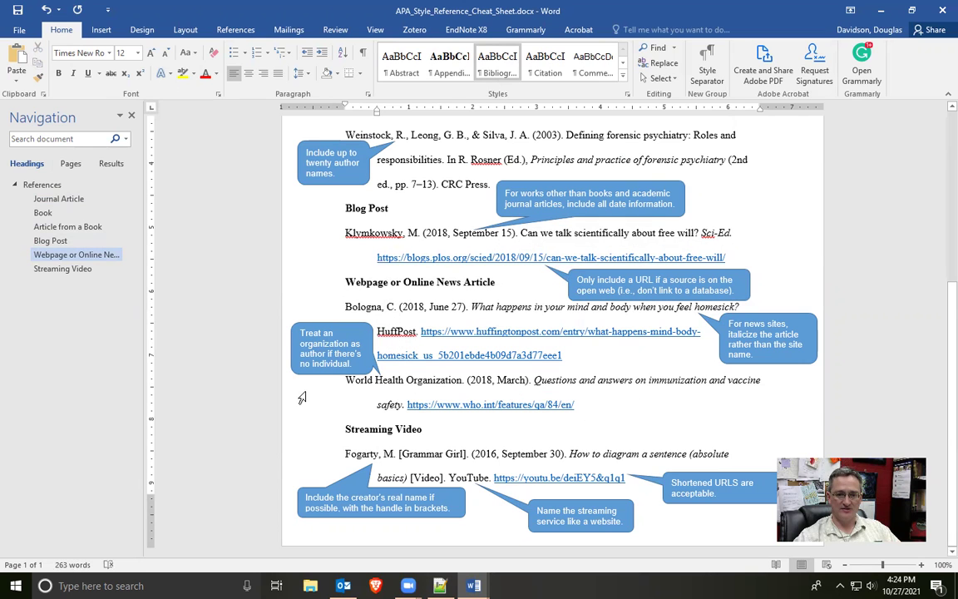
scroll(331, 448, "up", 1)
scroll(331, 447, "down", 1)
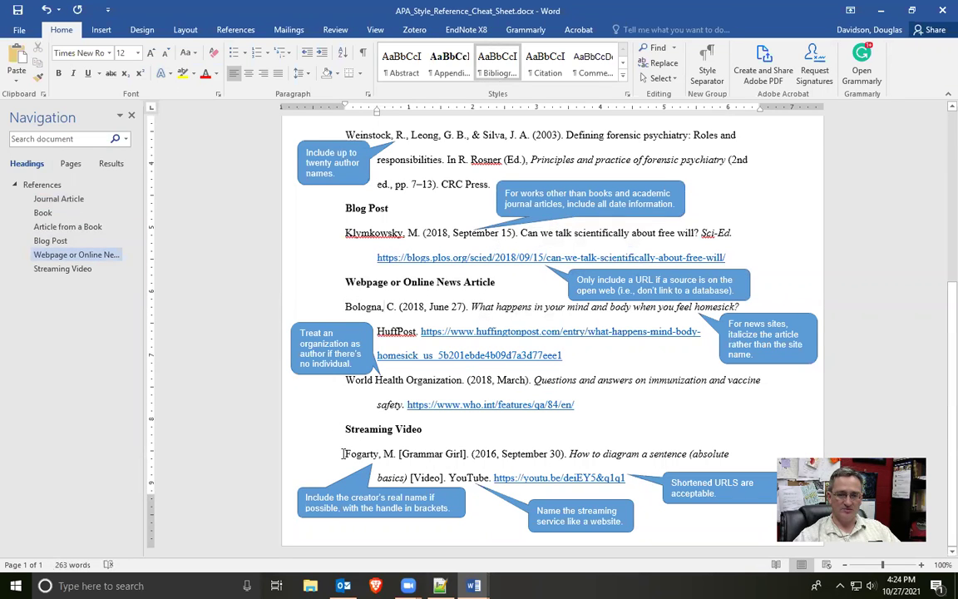
left_click_drag(343, 454, 397, 453)
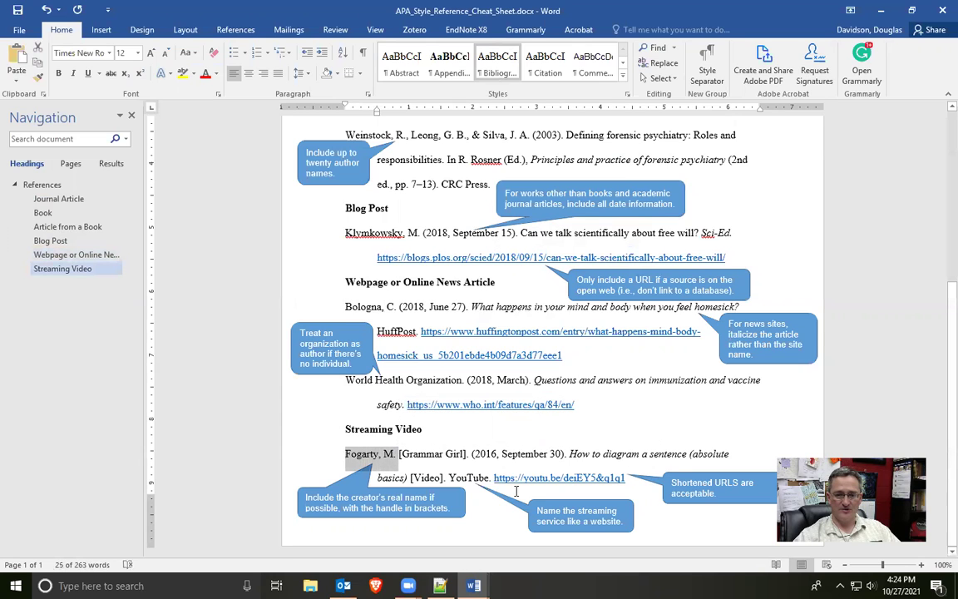
left_click_drag(449, 477, 490, 477)
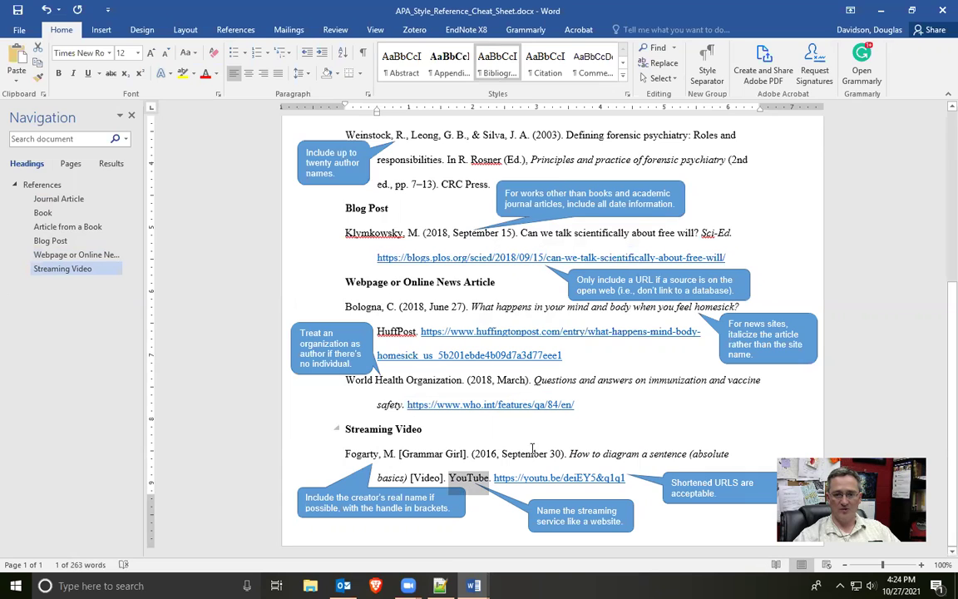
left_click(415, 477)
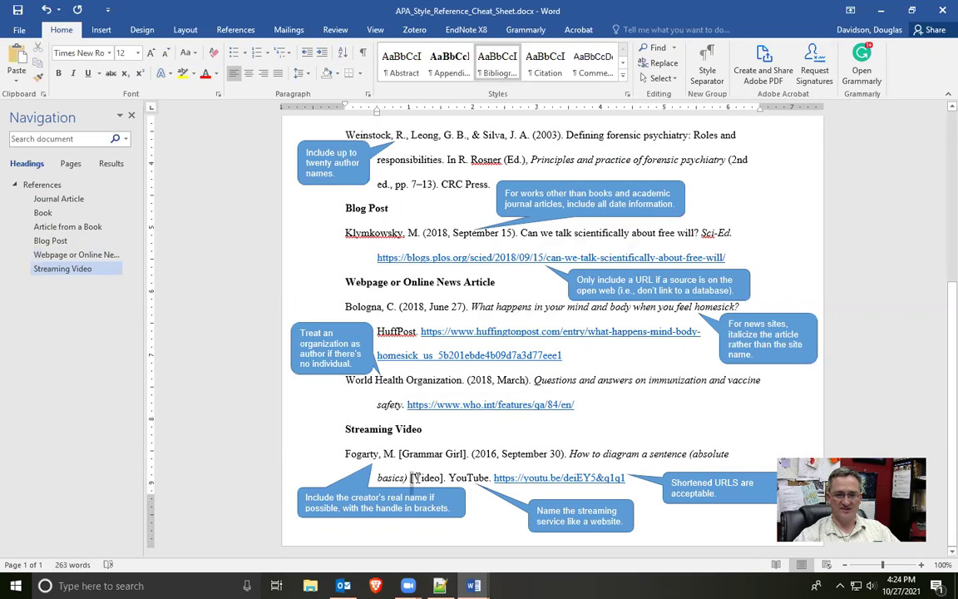
left_click_drag(410, 477, 444, 477)
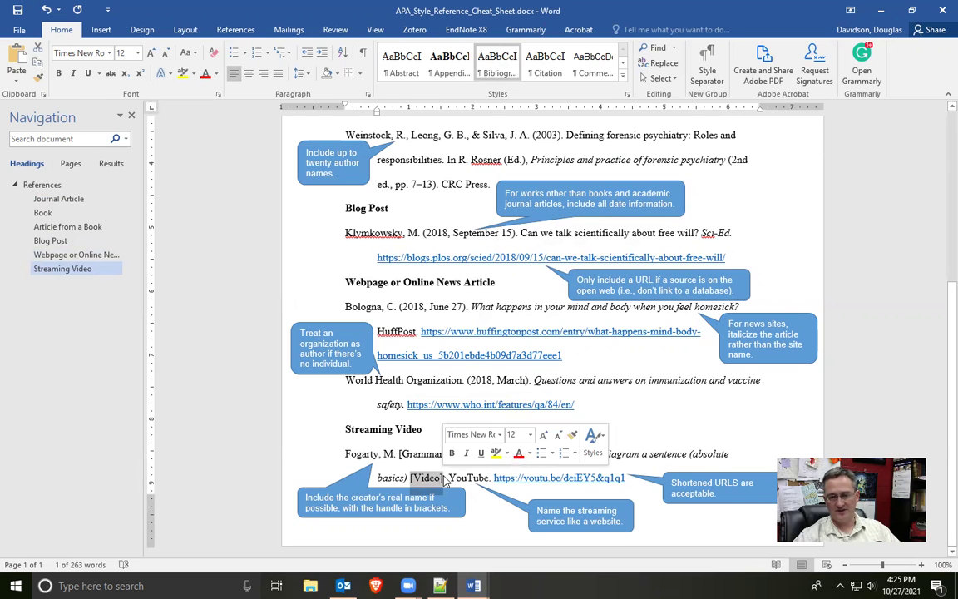
left_click(404, 453)
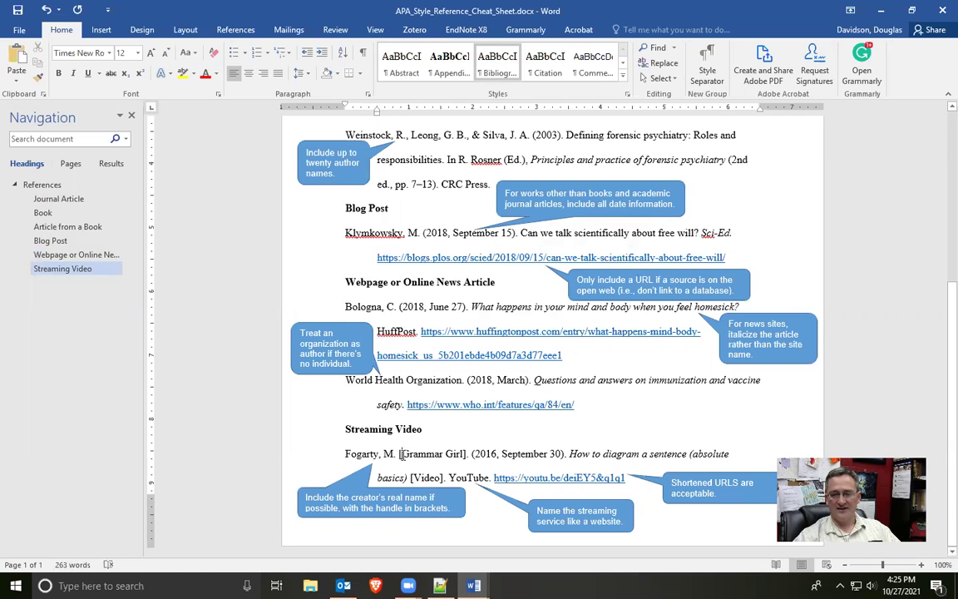
left_click_drag(402, 453, 463, 454)
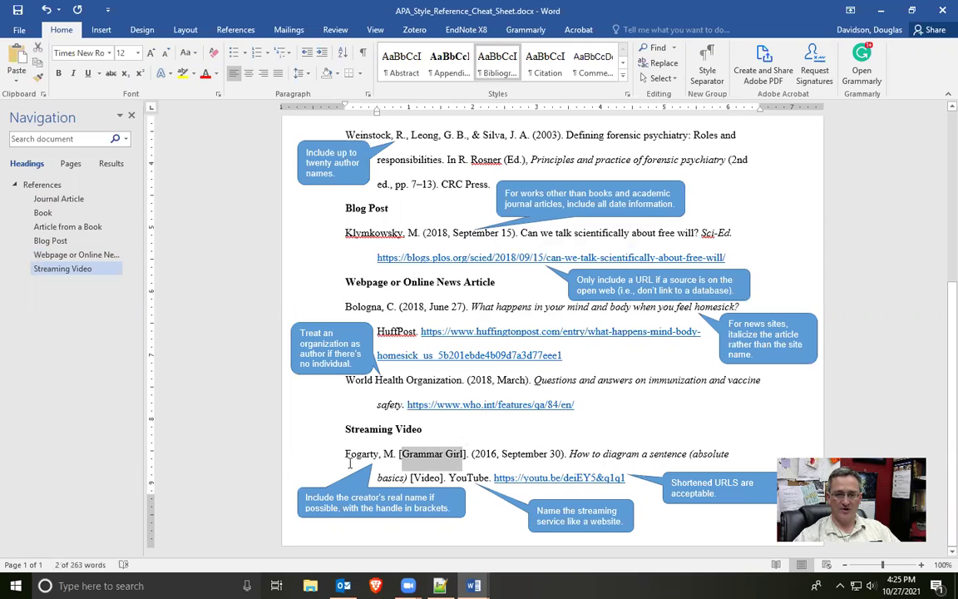
left_click_drag(345, 453, 394, 453)
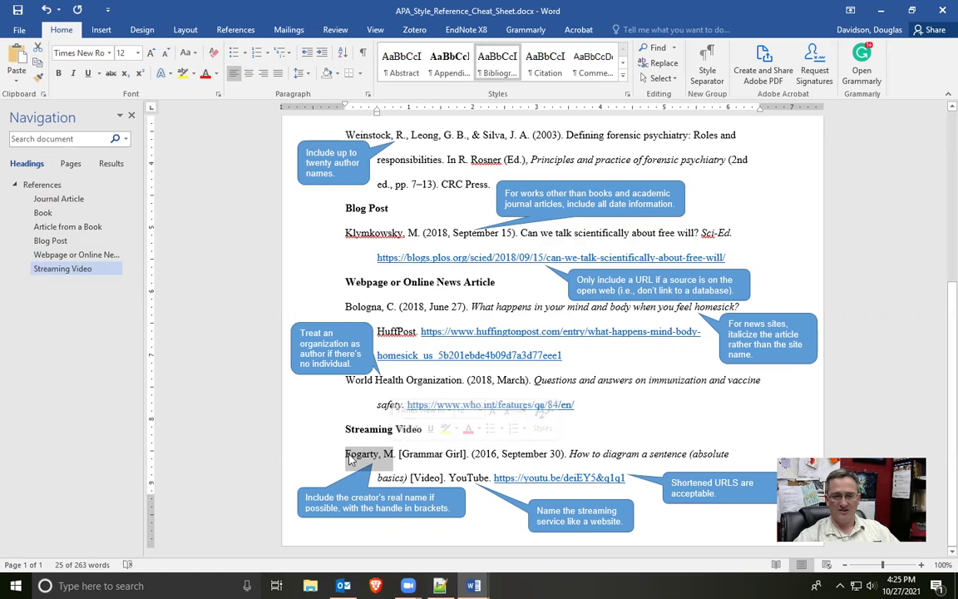
left_click(409, 452)
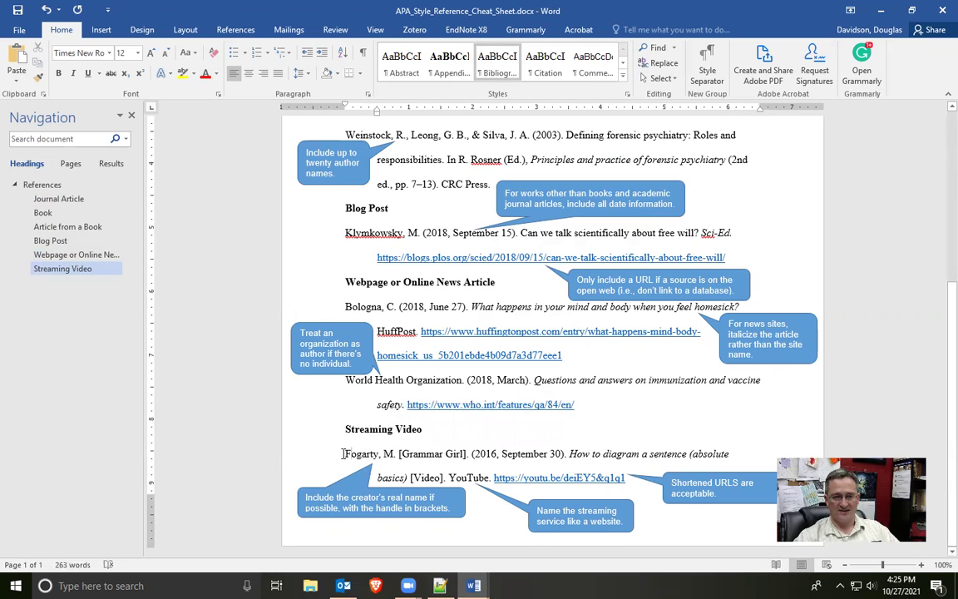
left_click_drag(345, 453, 404, 457)
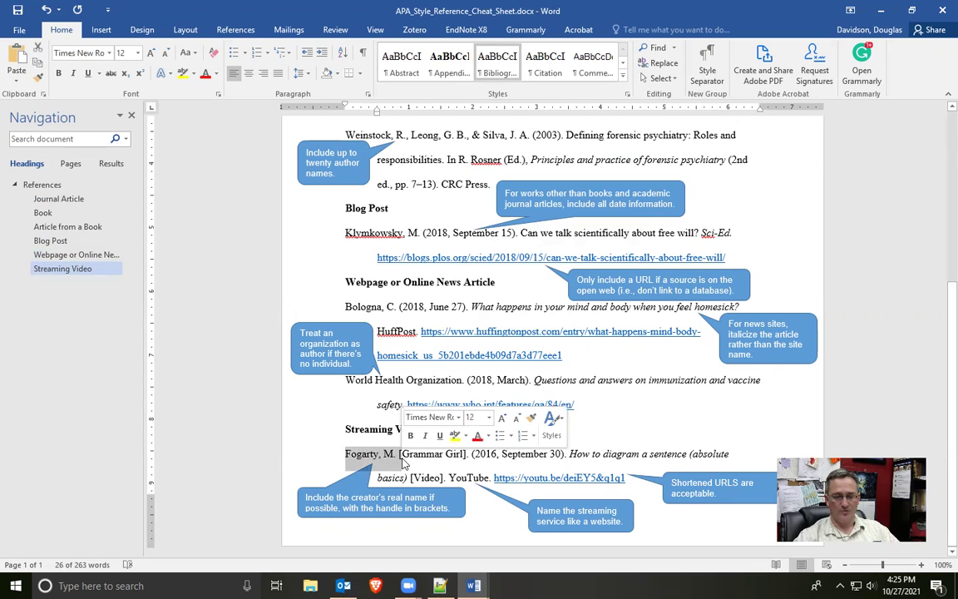
key("Delete")
left_click(412, 454)
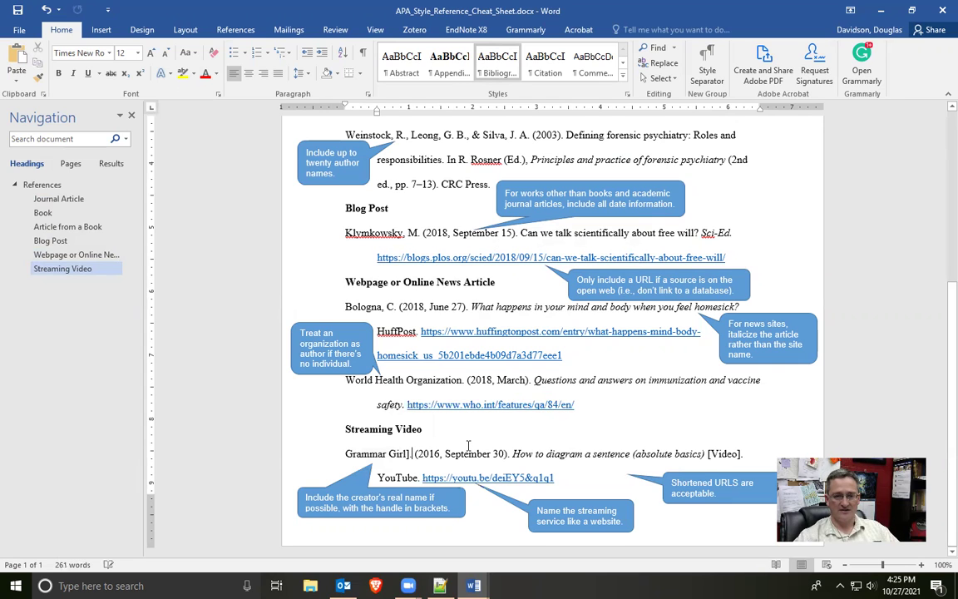
key("BackSpace")
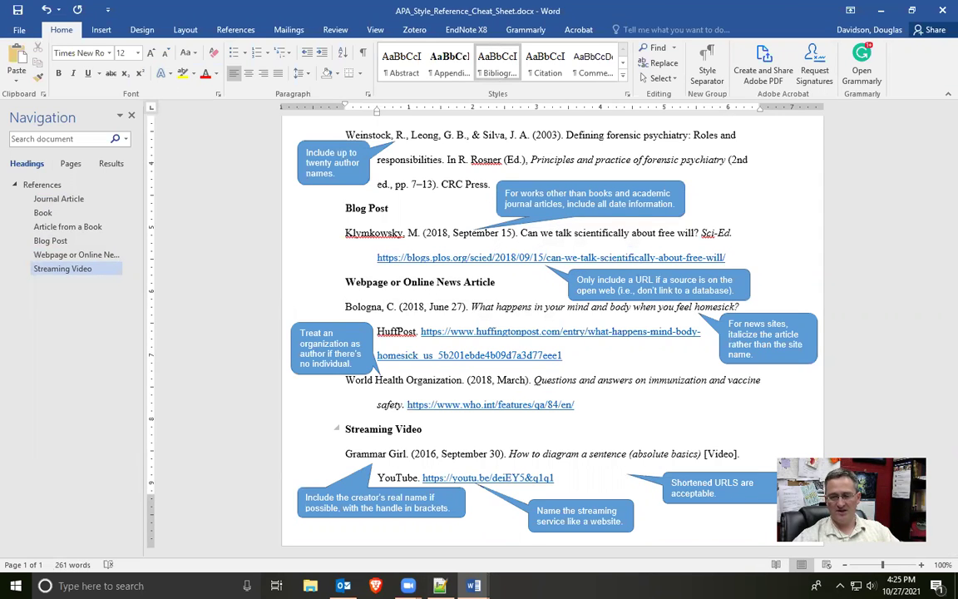
key("ctrl+z")
key("ctrl+z")
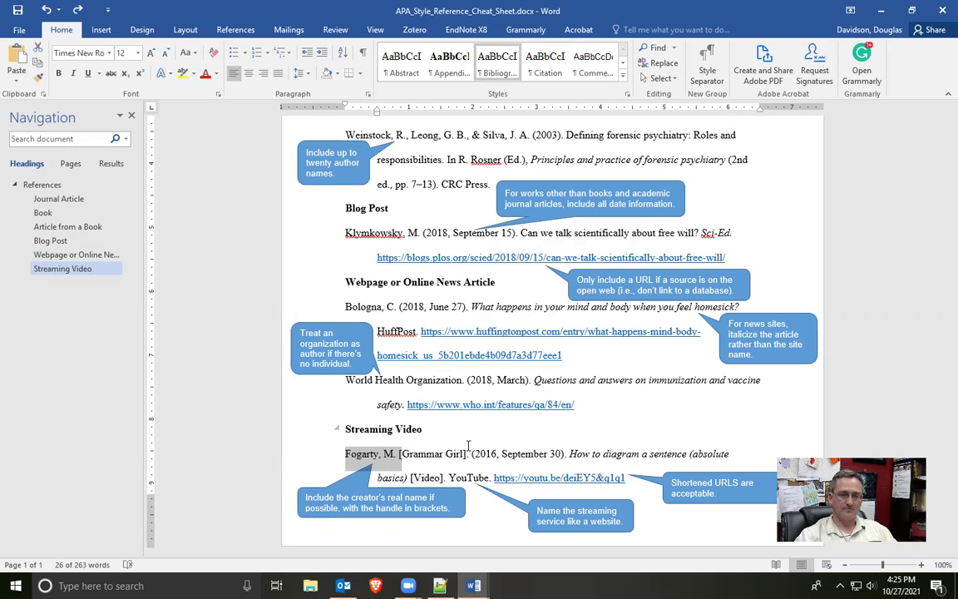
scroll(366, 299, "up", 1)
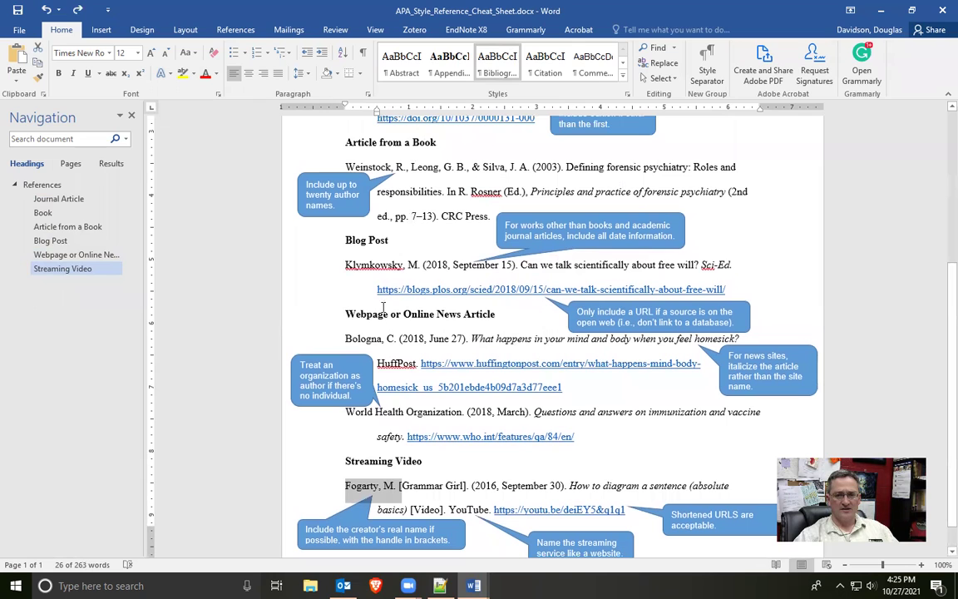
scroll(382, 300, "up", 2)
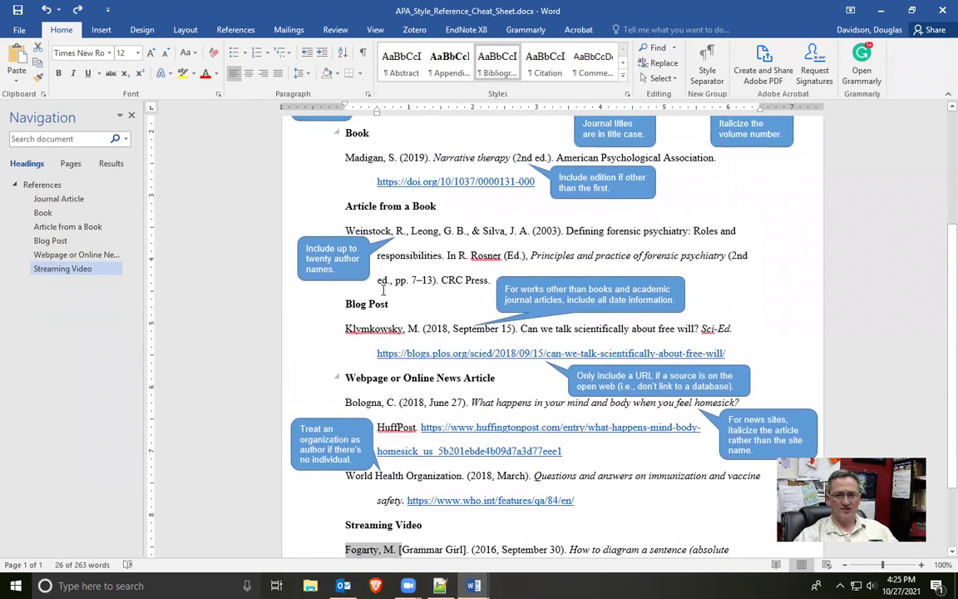
scroll(395, 250, "up", 2)
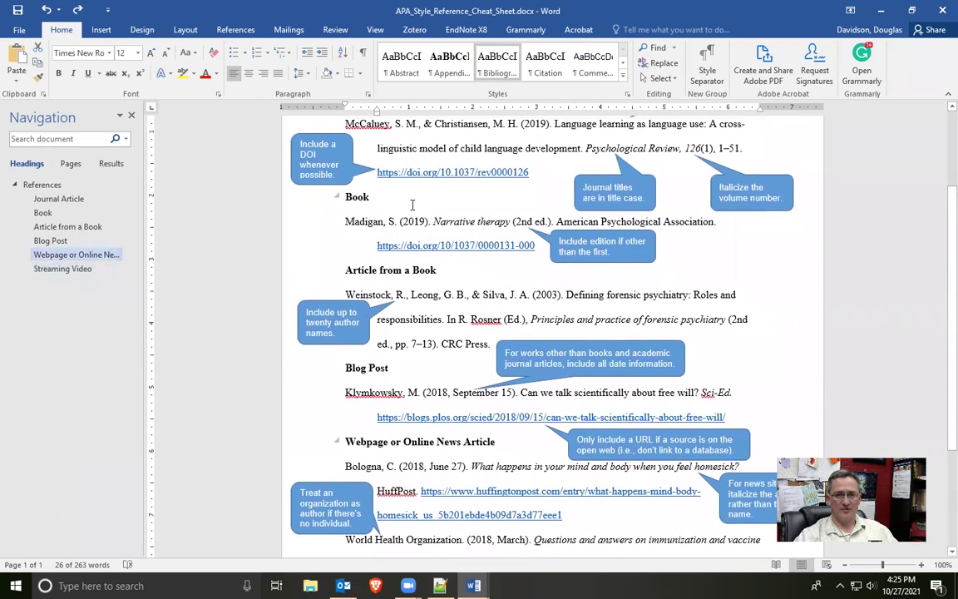
scroll(411, 205, "up", 1)
scroll(415, 266, "down", 3)
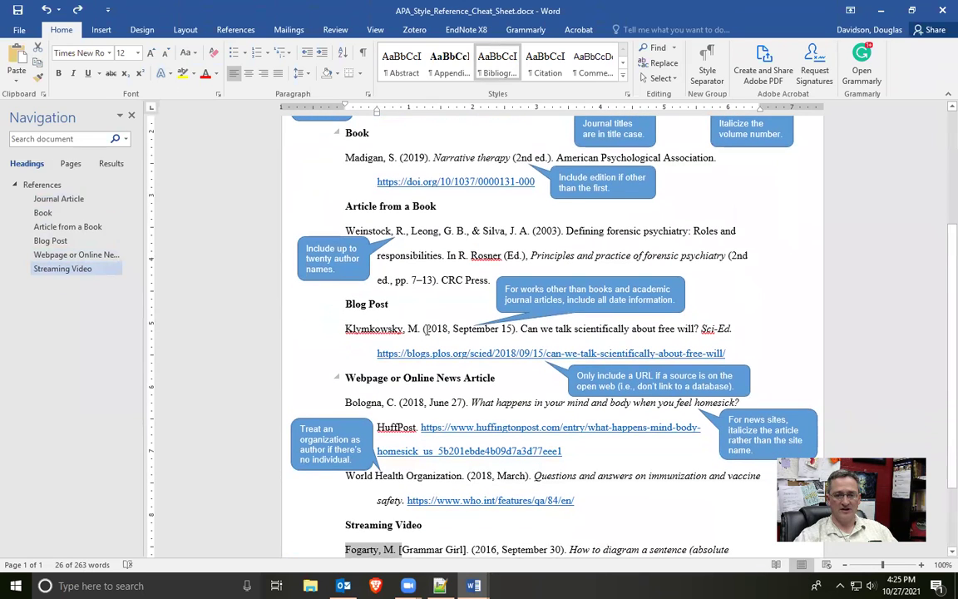
left_click_drag(426, 329, 510, 333)
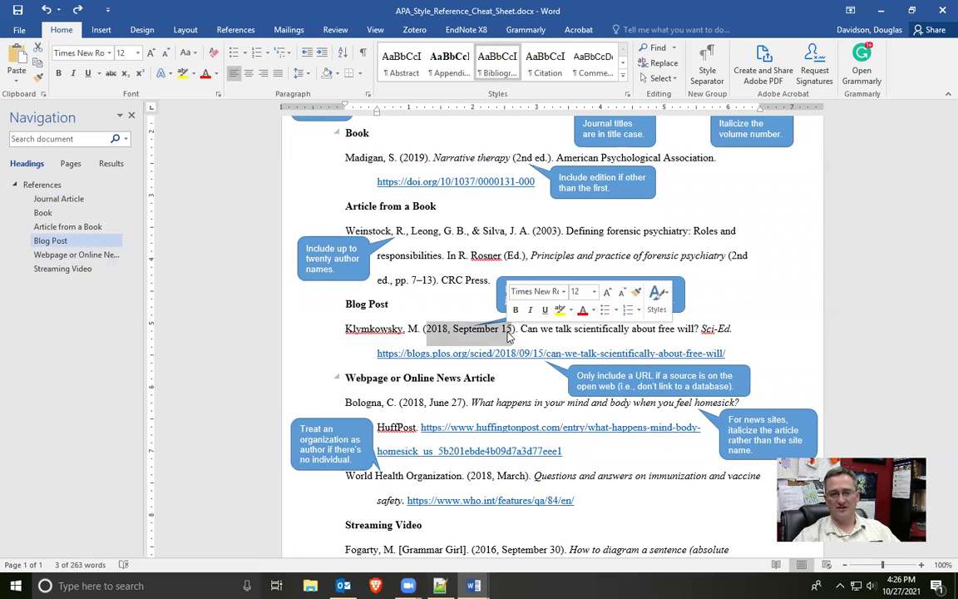
left_click(470, 331)
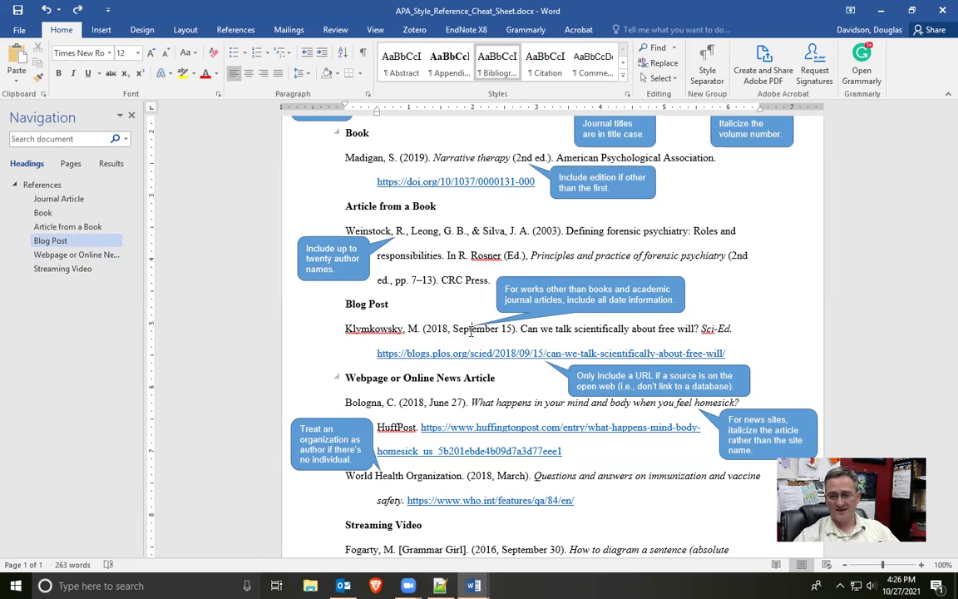
scroll(470, 331, "down", 3)
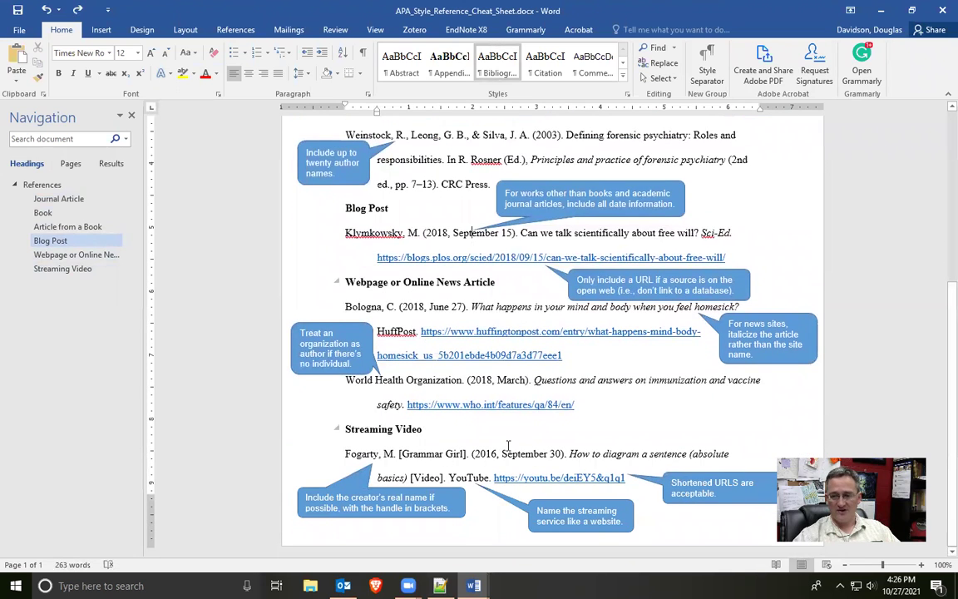
scroll(507, 445, "up", 4)
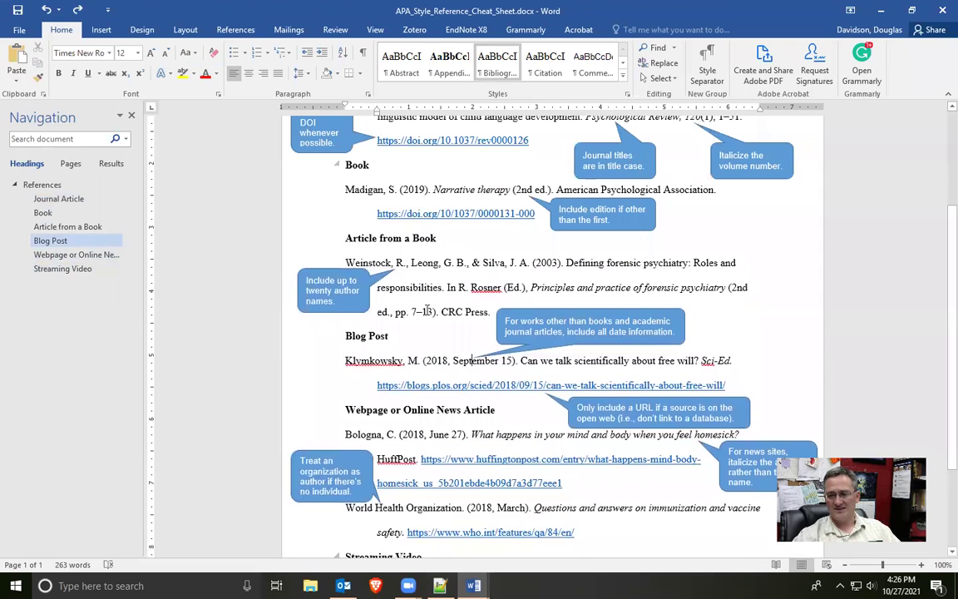